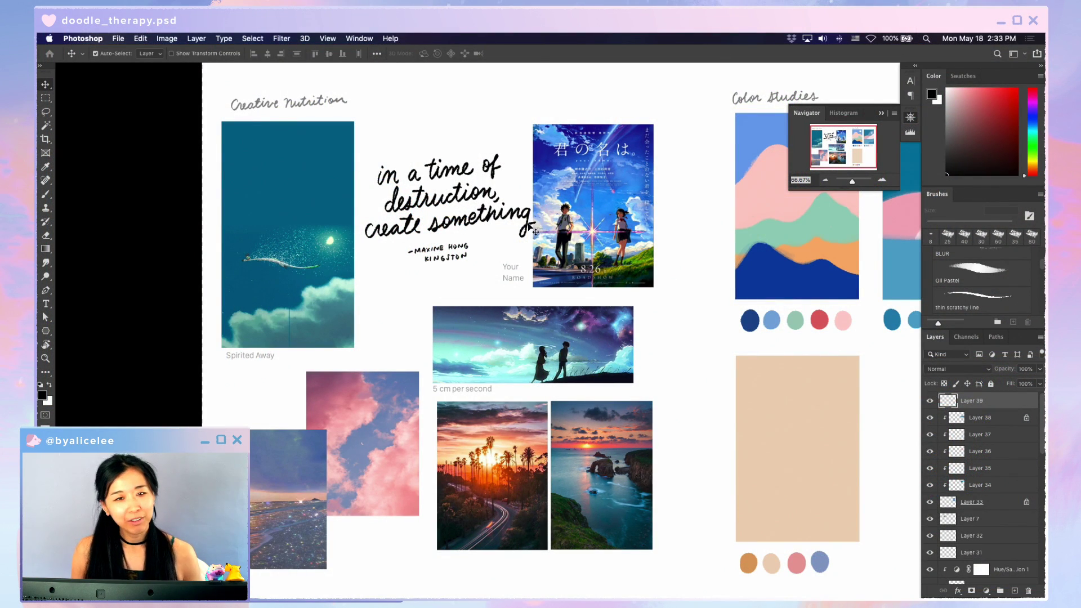
# - Close the floating Navigator panel so the color studies are unobstructed
pyautogui.click(882, 114)
pyautogui.hscroll(-2, 687, 142)
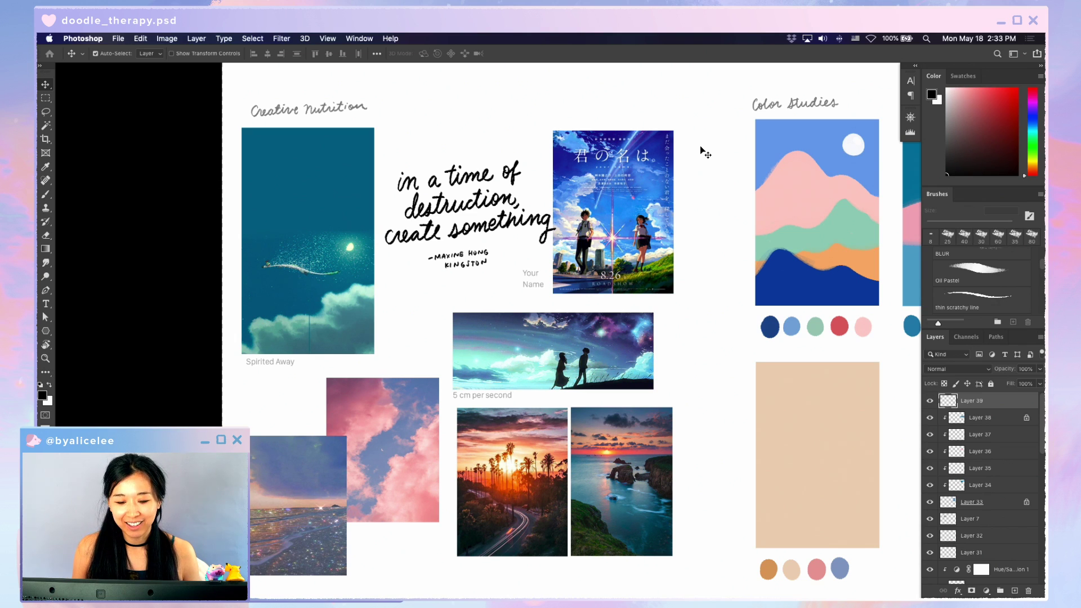
pyautogui.moveTo(717, 321); pyautogui.dragTo(741, 306)
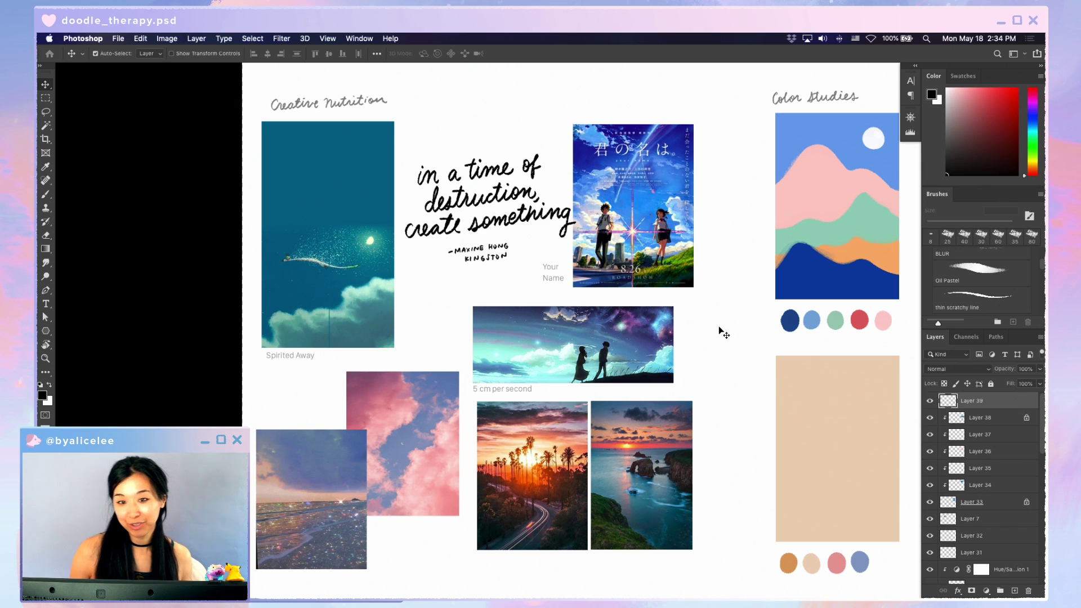
# - Nudge the Your Name poster slightly right and reposition its caption beside the poster's lower-left corner
pyautogui.moveTo(684, 227); pyautogui.dragTo(686, 227)
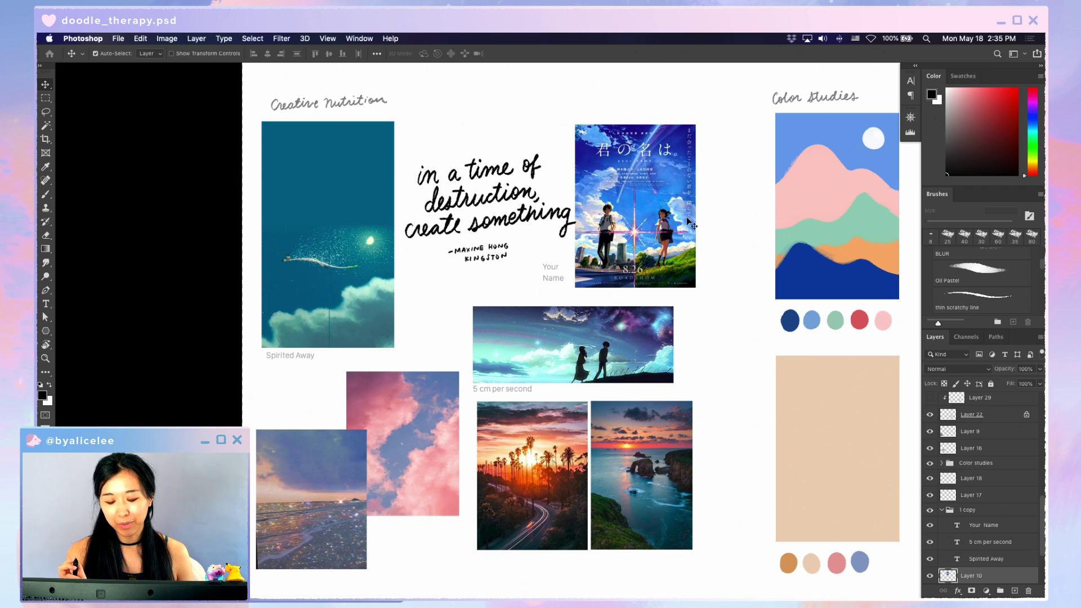
pyautogui.moveTo(556, 277); pyautogui.dragTo(560, 283)
pyautogui.hscroll(2, 749, 281)
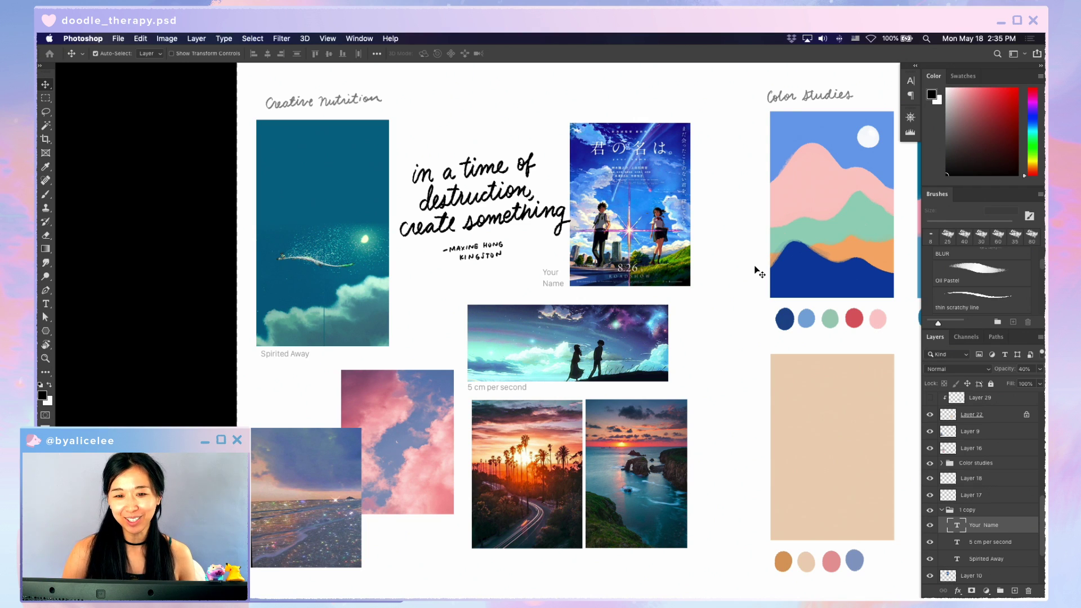
pyautogui.moveTo(559, 279); pyautogui.dragTo(558, 276)
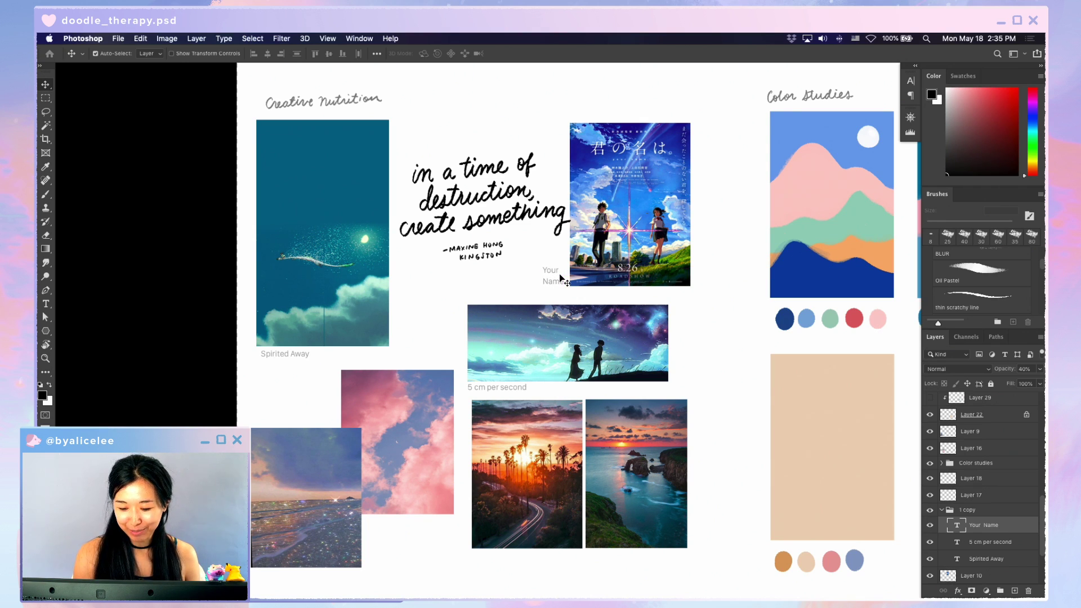
pyautogui.hscroll(2, 715, 381)
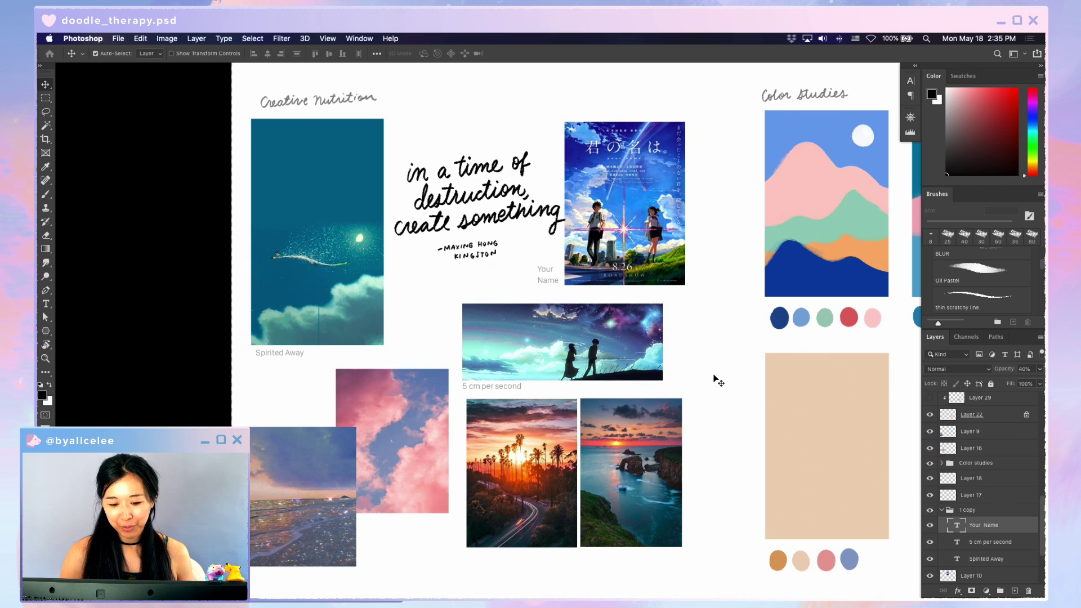
# - Shift the Spirited Away caption slightly left beneath its image
pyautogui.moveTo(720, 411); pyautogui.dragTo(601, 422)
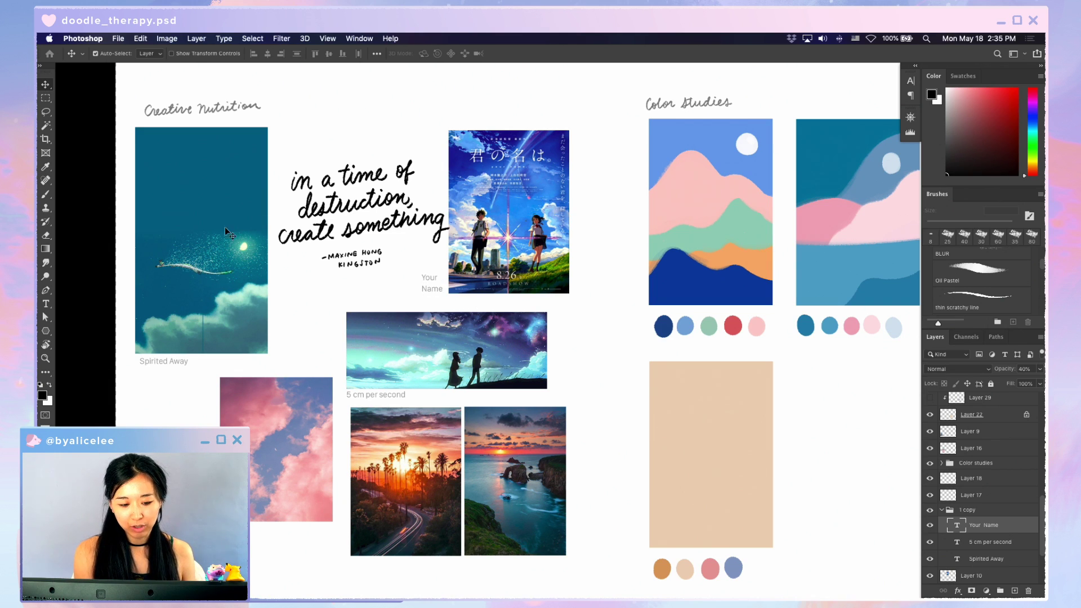
pyautogui.moveTo(180, 362); pyautogui.dragTo(173, 363)
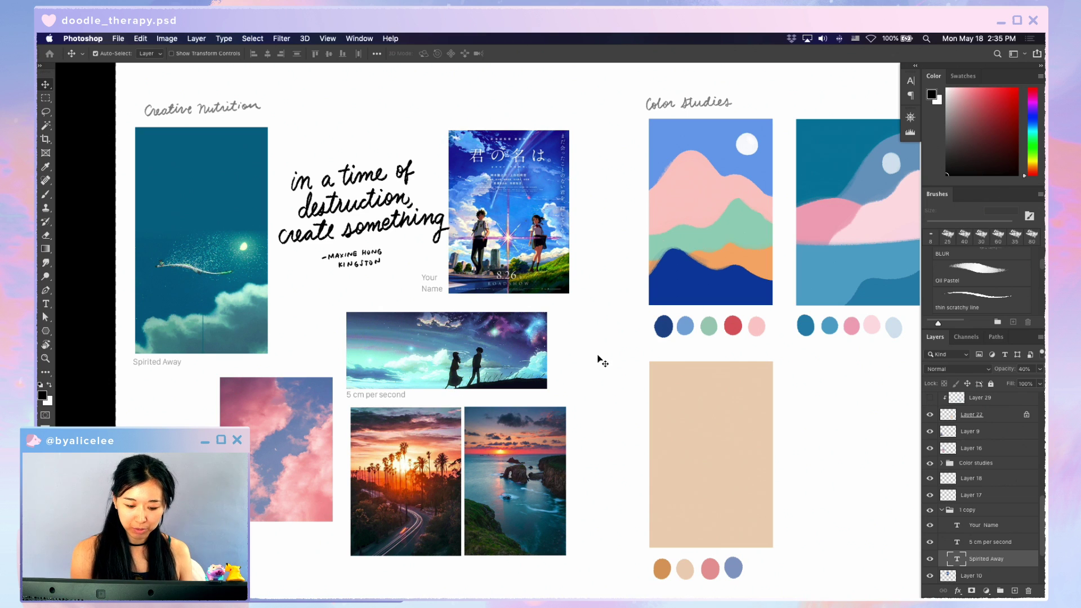
# - Examine the Creative Nutrition references and the color studies, both as a whole board and up close
pyautogui.moveTo(598, 351); pyautogui.dragTo(592, 345)
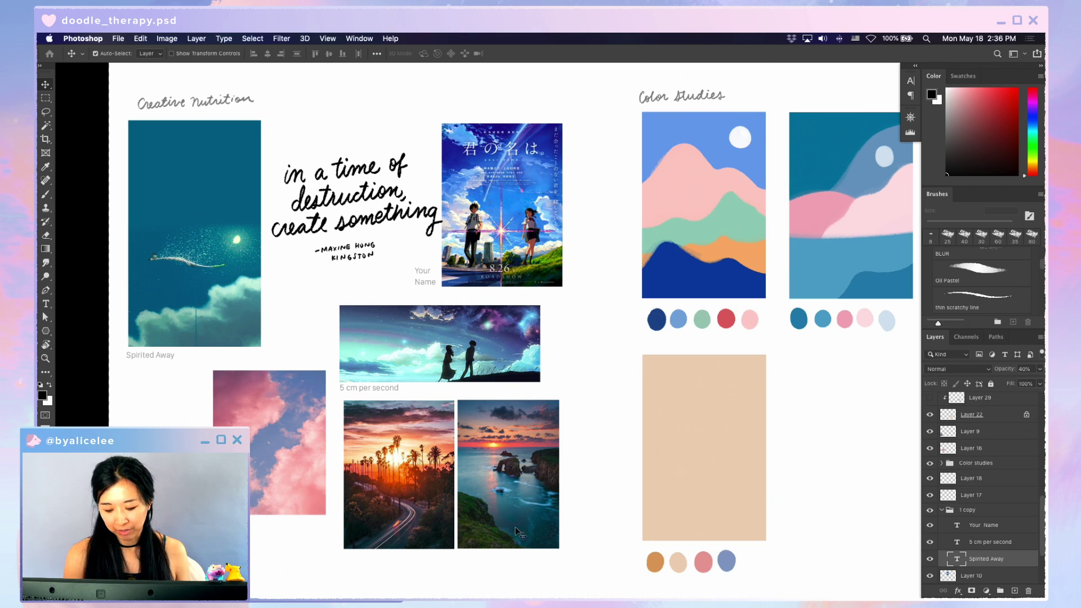
pyautogui.scroll(2, 587, 446)
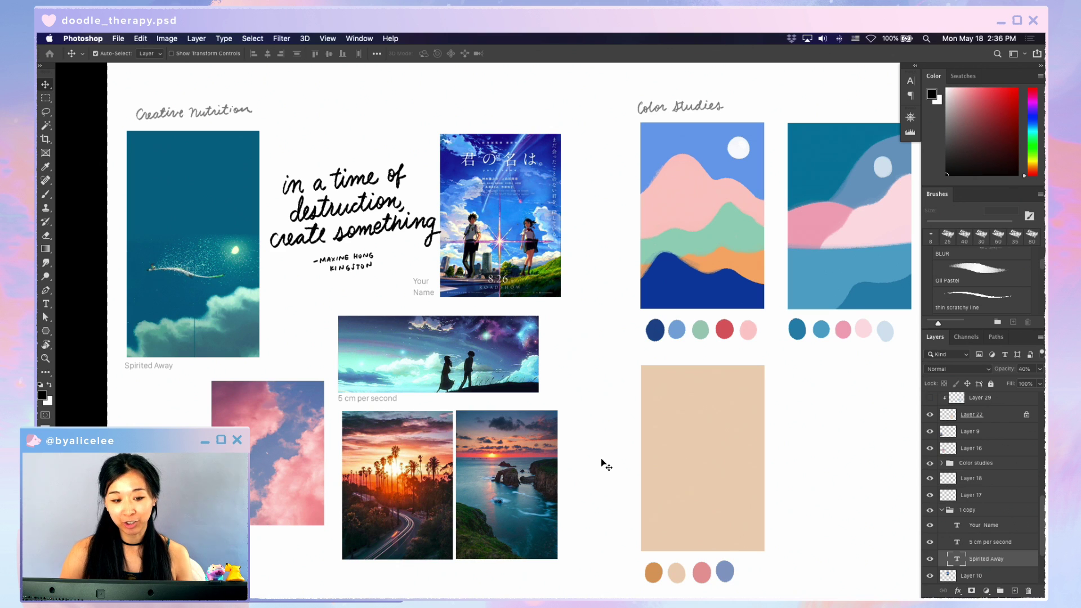
pyautogui.moveTo(591, 367); pyautogui.dragTo(603, 345)
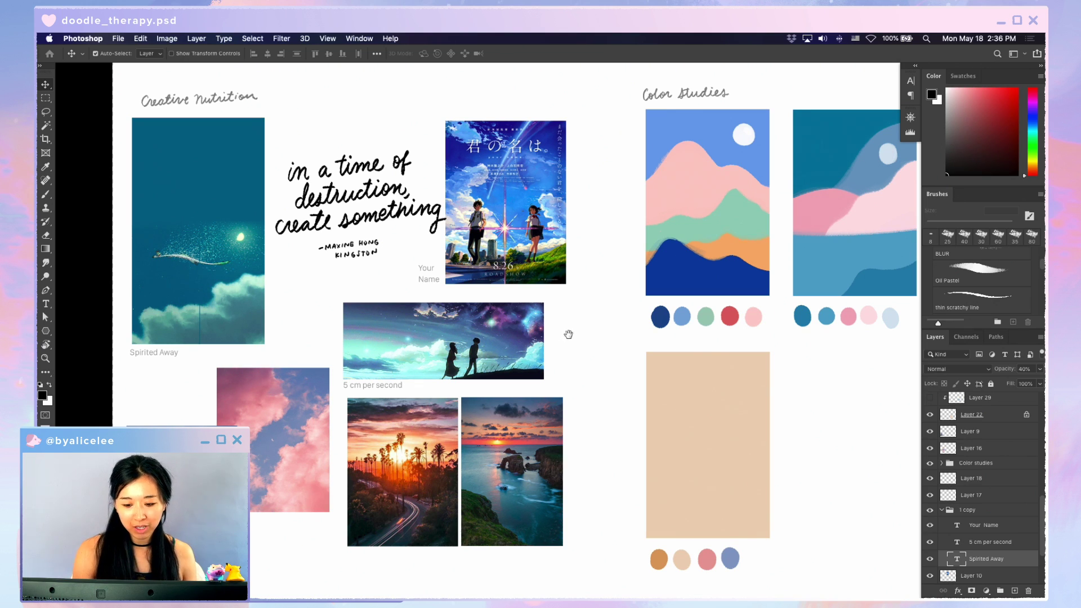
pyautogui.moveTo(568, 333); pyautogui.dragTo(601, 338)
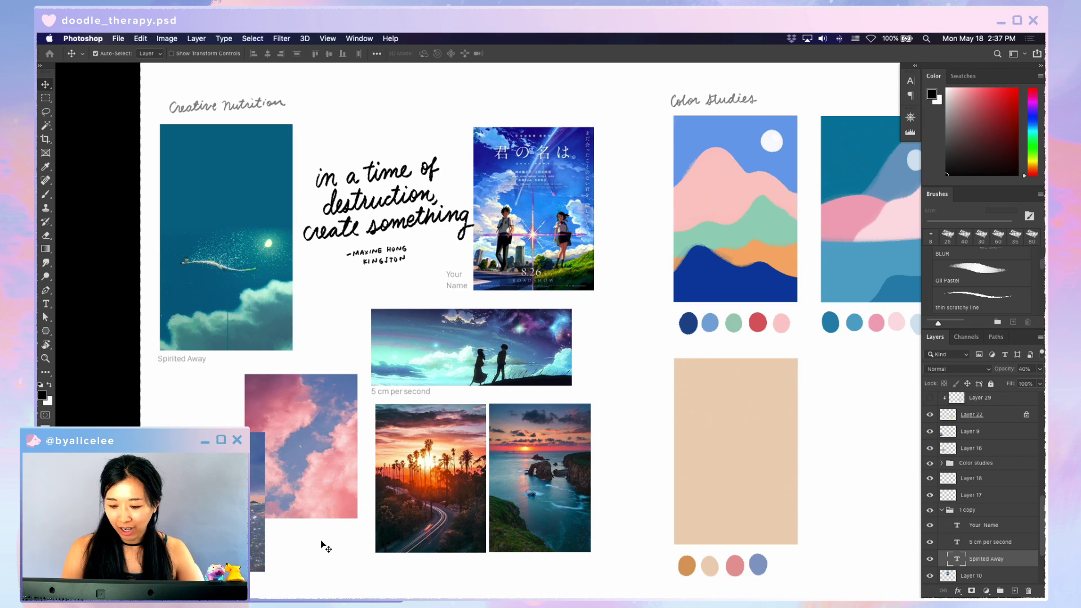
pyautogui.press('super+minus')
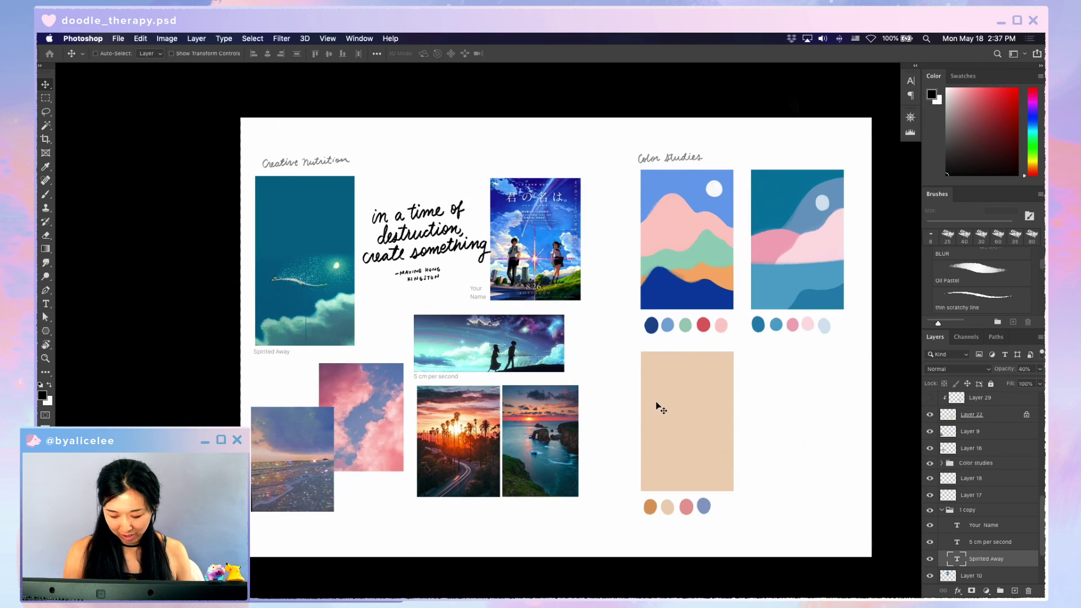
pyautogui.press('super+r')
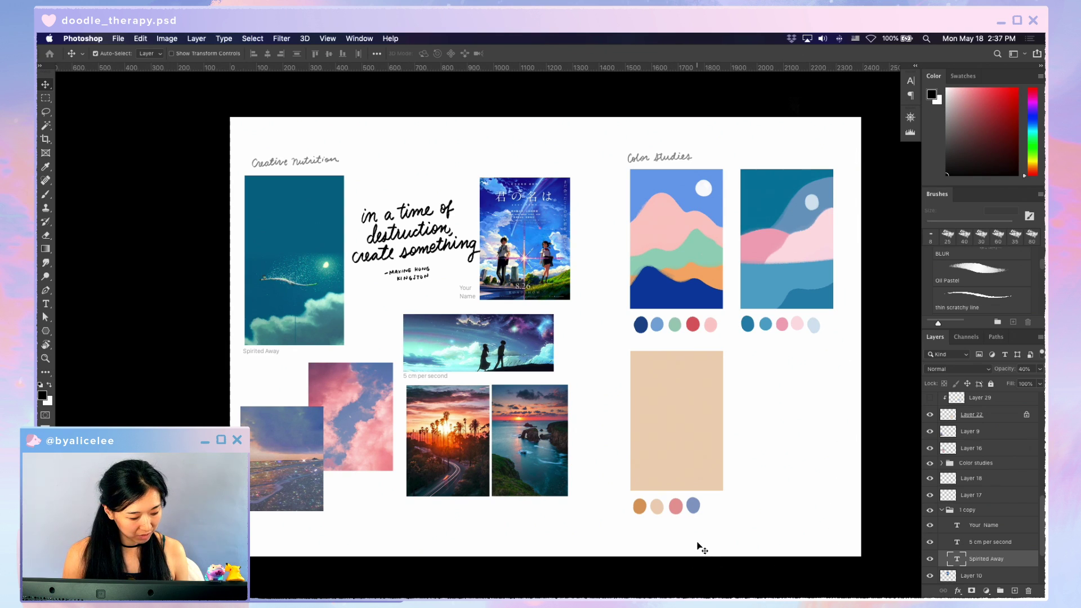
pyautogui.moveTo(565, 368); pyautogui.dragTo(621, 378)
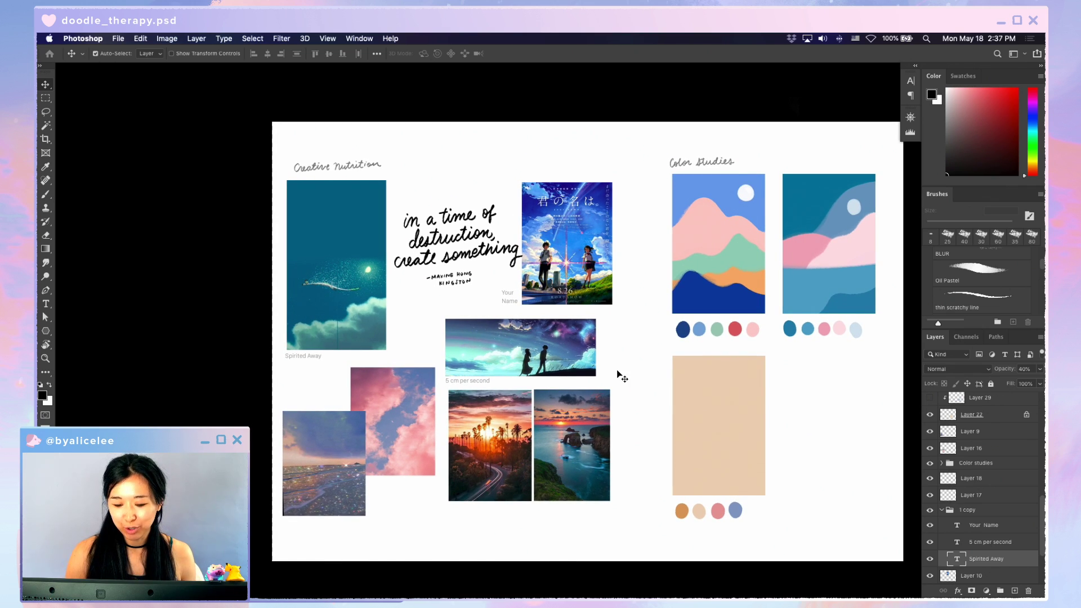
pyautogui.scroll(5, 622, 377)
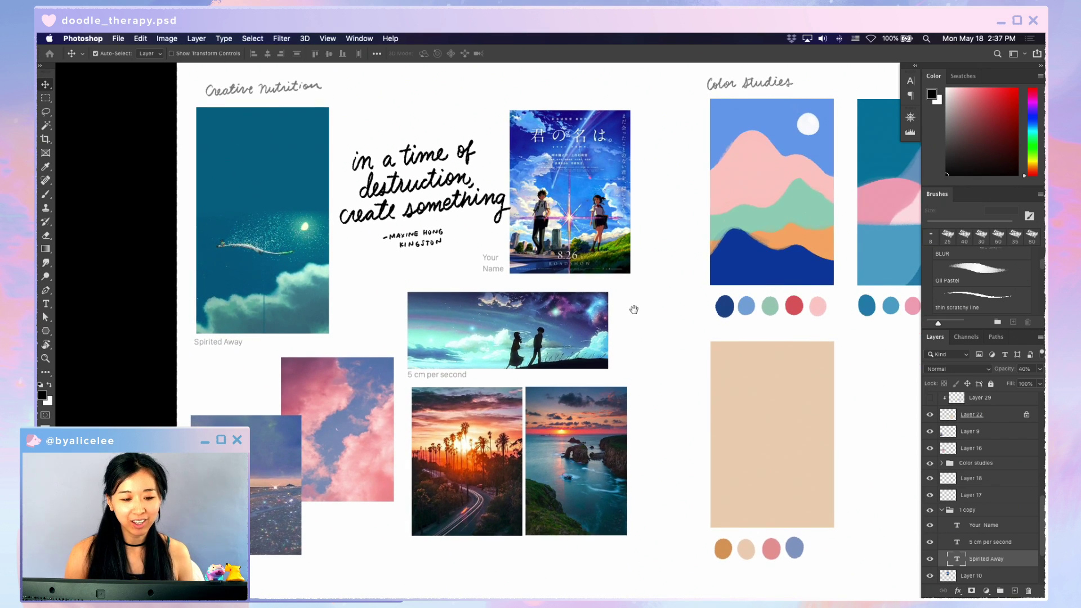
pyautogui.moveTo(634, 312); pyautogui.dragTo(632, 313)
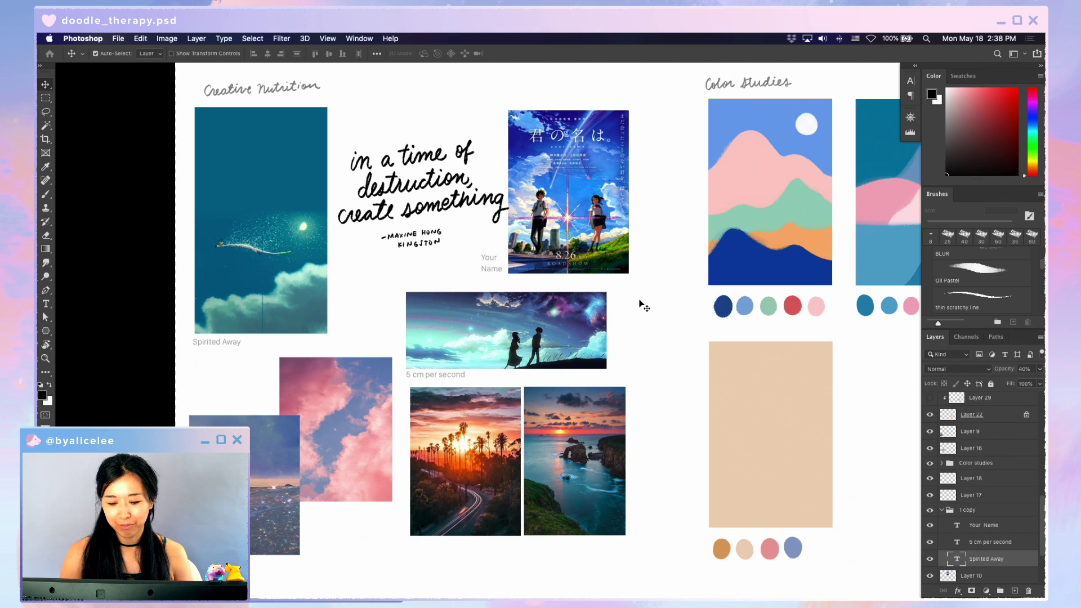
# - Nudge the two sunset photos slightly right and down beneath the 5 cm per second image
pyautogui.moveTo(589, 489)
pyautogui.mouseDown()
pyautogui.moveTo(590, 502)
pyautogui.moveTo(587, 480)
pyautogui.mouseUp()
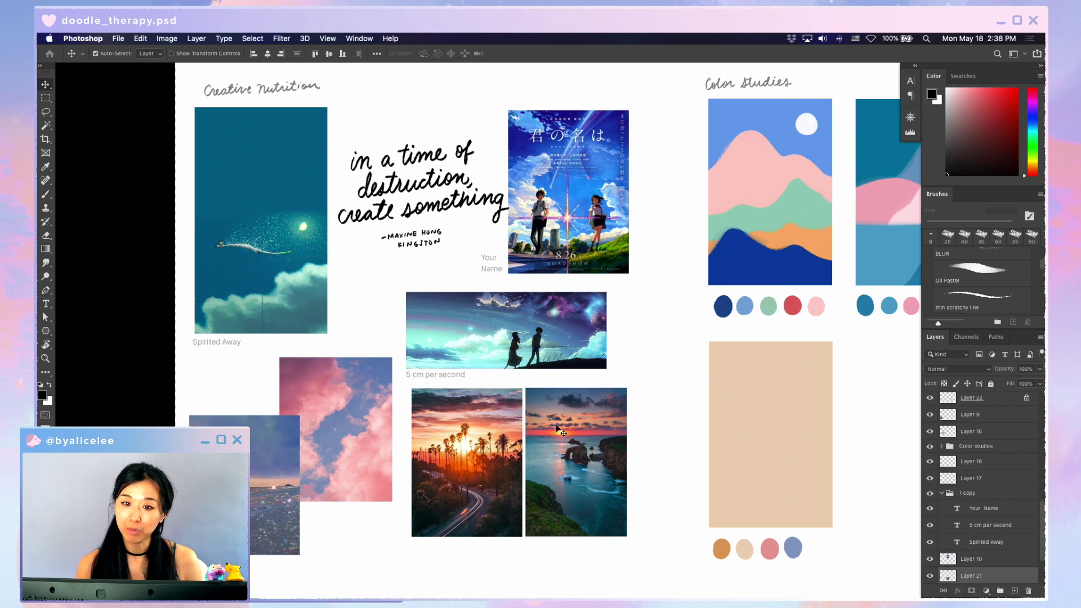
pyautogui.scroll(1, 551, 447)
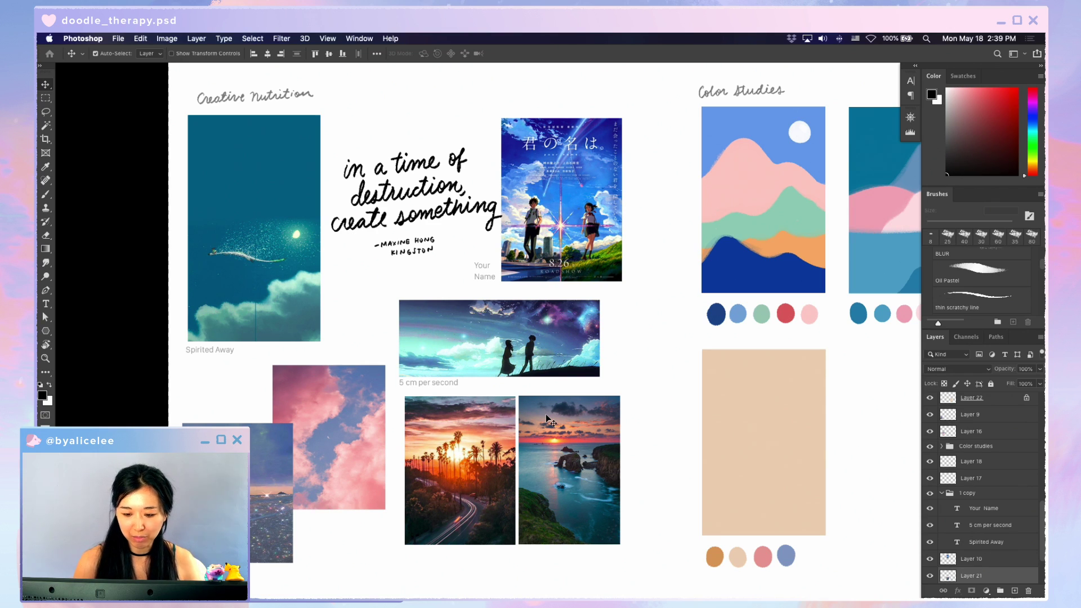
pyautogui.moveTo(188, 79); pyautogui.dragTo(639, 543)
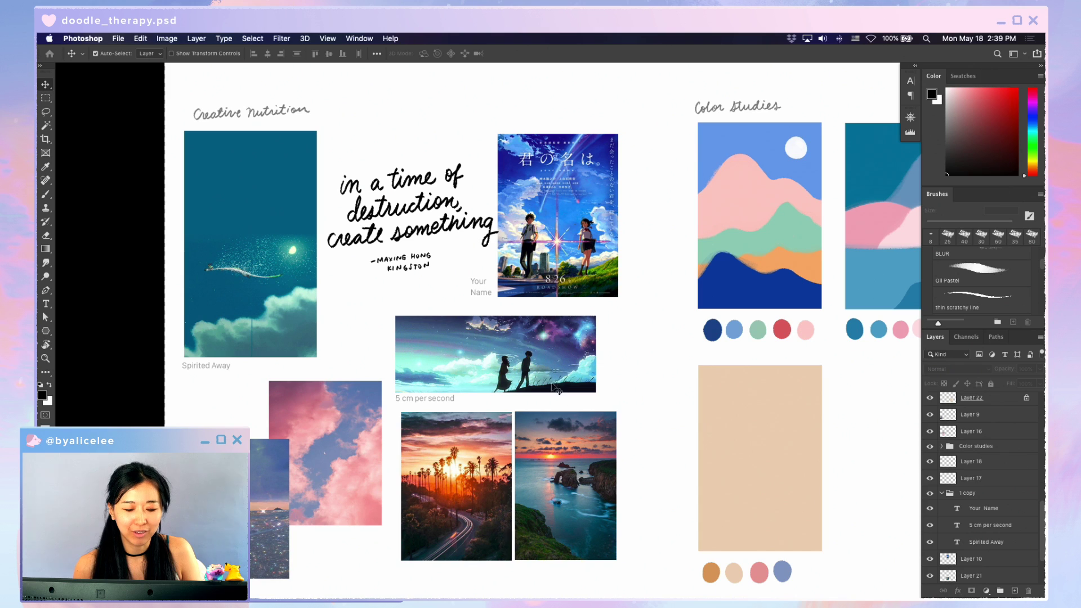
# - Shift the handwritten quote, the Your Name poster and the 5 cm per second image slightly down, moving the two images' captions with them
pyautogui.moveTo(493, 231); pyautogui.dragTo(491, 237)
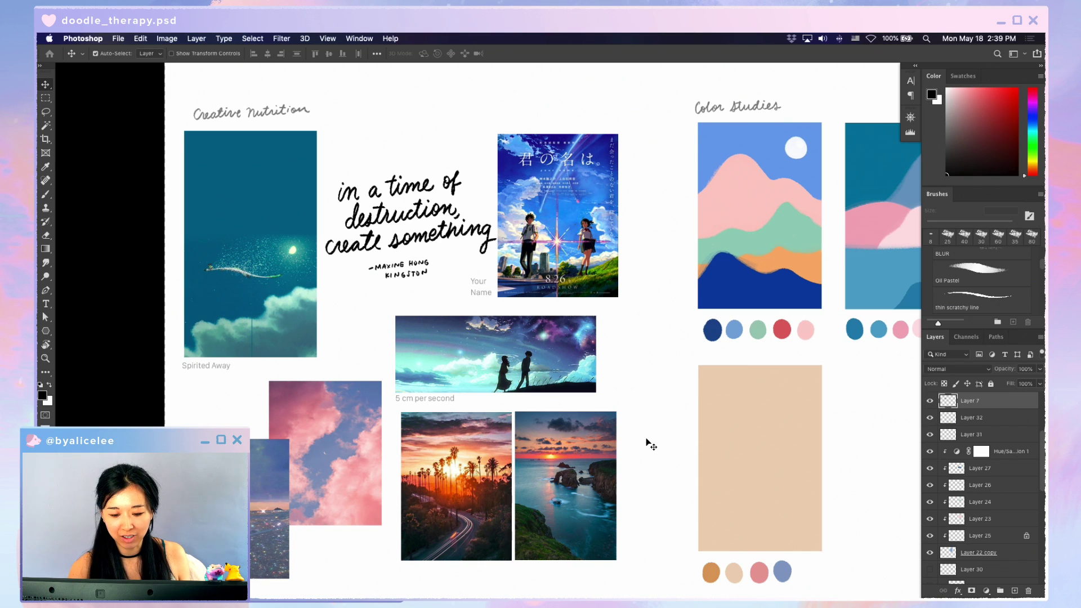
pyautogui.moveTo(585, 286)
pyautogui.mouseDown()
pyautogui.moveTo(586, 297)
pyautogui.moveTo(585, 287)
pyautogui.mouseUp()
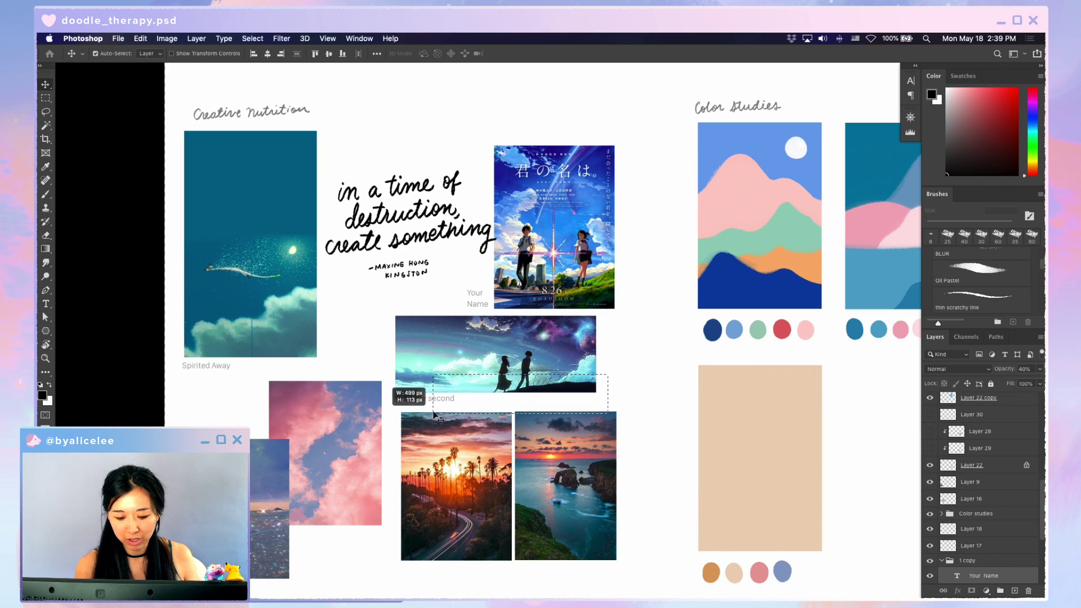
pyautogui.moveTo(544, 376); pyautogui.dragTo(544, 379)
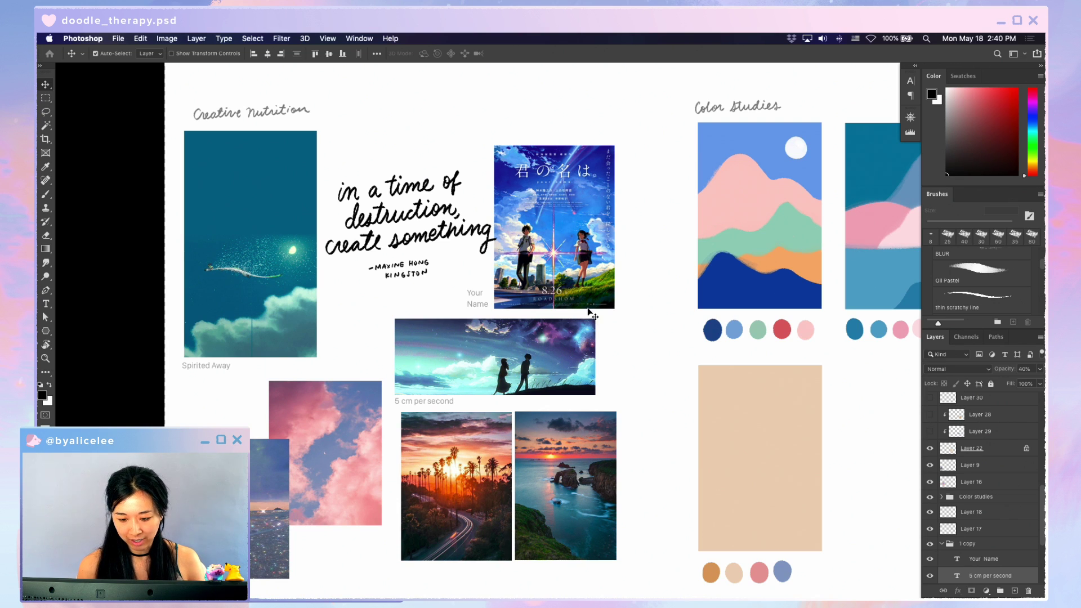
# - Erase along the top edge of the blue water in the teal color study to straighten the horizon
pyautogui.moveTo(615, 440); pyautogui.dragTo(467, 442)
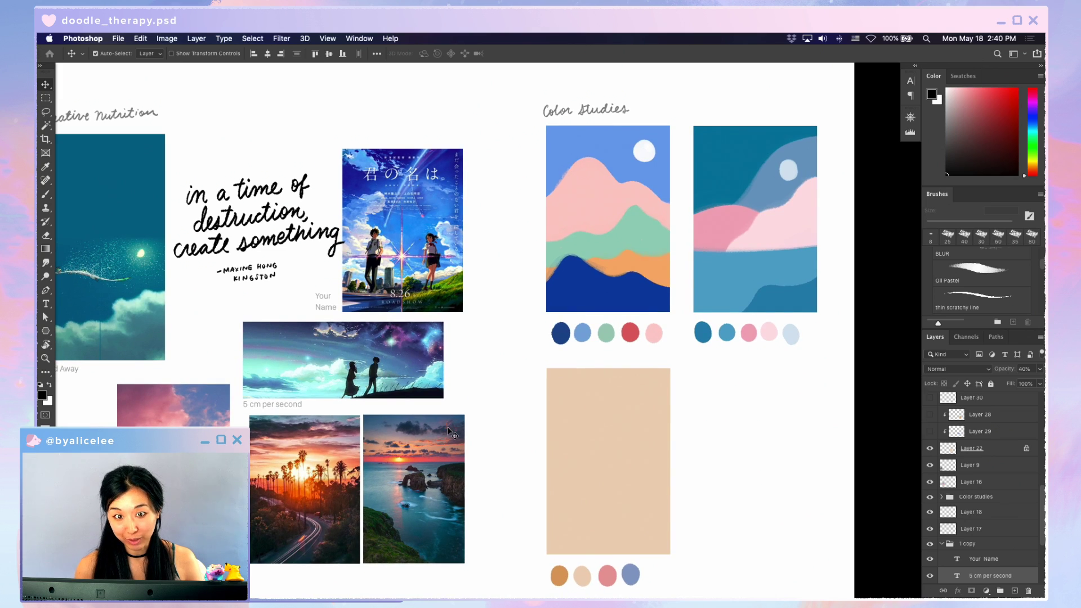
pyautogui.moveTo(792, 253); pyautogui.dragTo(792, 259)
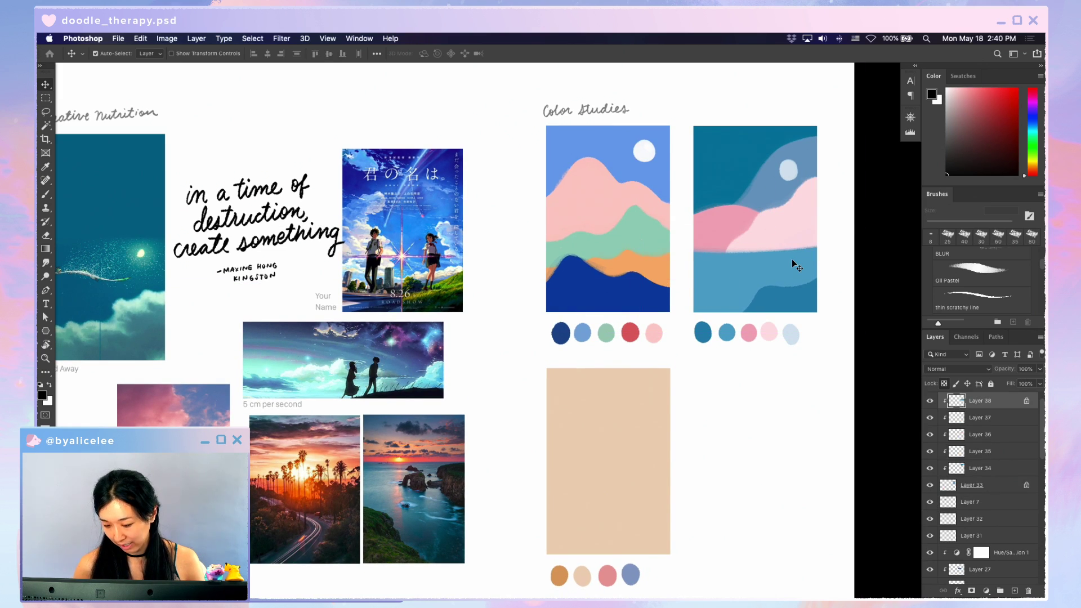
pyautogui.press('e')
pyautogui.moveTo(694, 250)
pyautogui.mouseDown()
pyautogui.moveTo(822, 253)
pyautogui.moveTo(777, 254)
pyautogui.mouseUp()
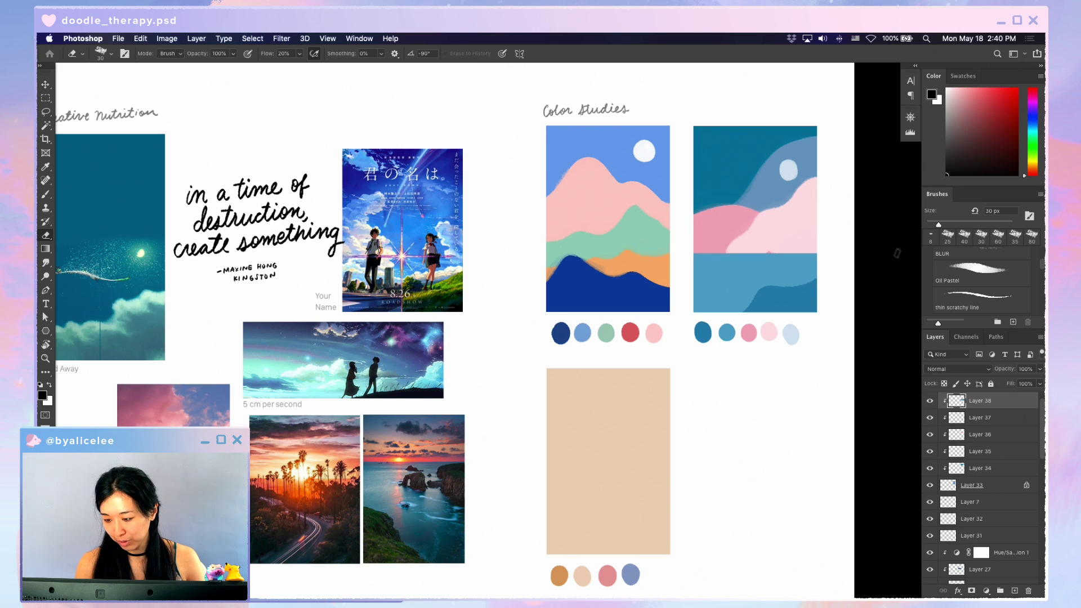
# - Select the pale pink hill's layer in the teal color study and sample its pink for the brush
pyautogui.press('b')
pyautogui.keyDown('ctrl'); pyautogui.click(789, 236); pyautogui.keyUp('ctrl')
pyautogui.keyDown('alt'); pyautogui.click(789, 230); pyautogui.keyUp('alt')
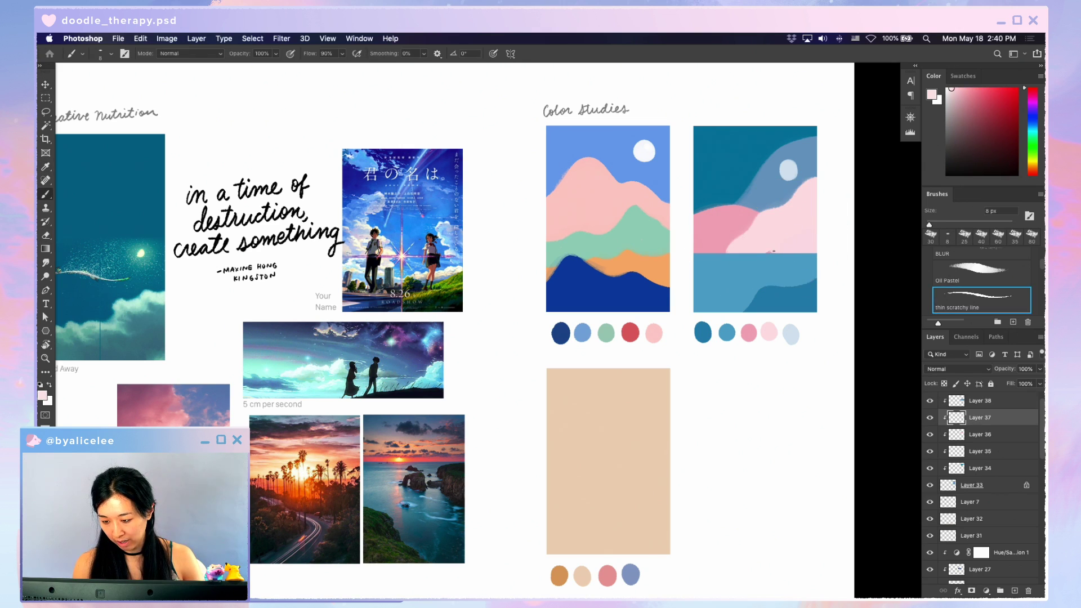
pyautogui.hscroll(-2, 676, 401)
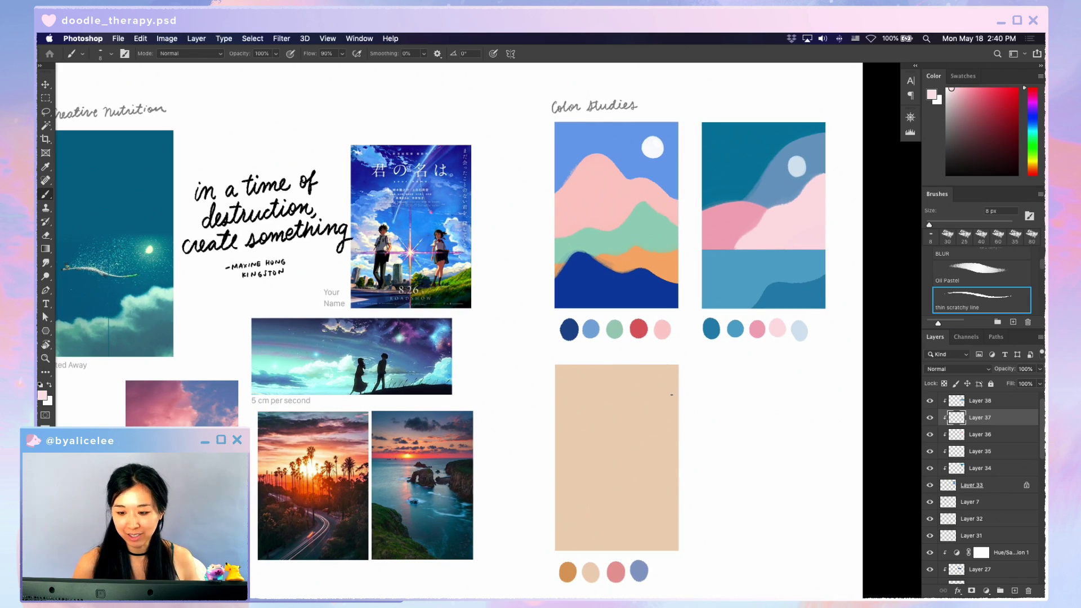
# - Add a new layer clipped to the beige rectangle of the third color study
pyautogui.press('v')
pyautogui.moveTo(729, 355)
pyautogui.mouseDown()
pyautogui.moveTo(745, 314)
pyautogui.moveTo(768, 320)
pyautogui.mouseUp()
pyautogui.scroll(-3, 755, 327)
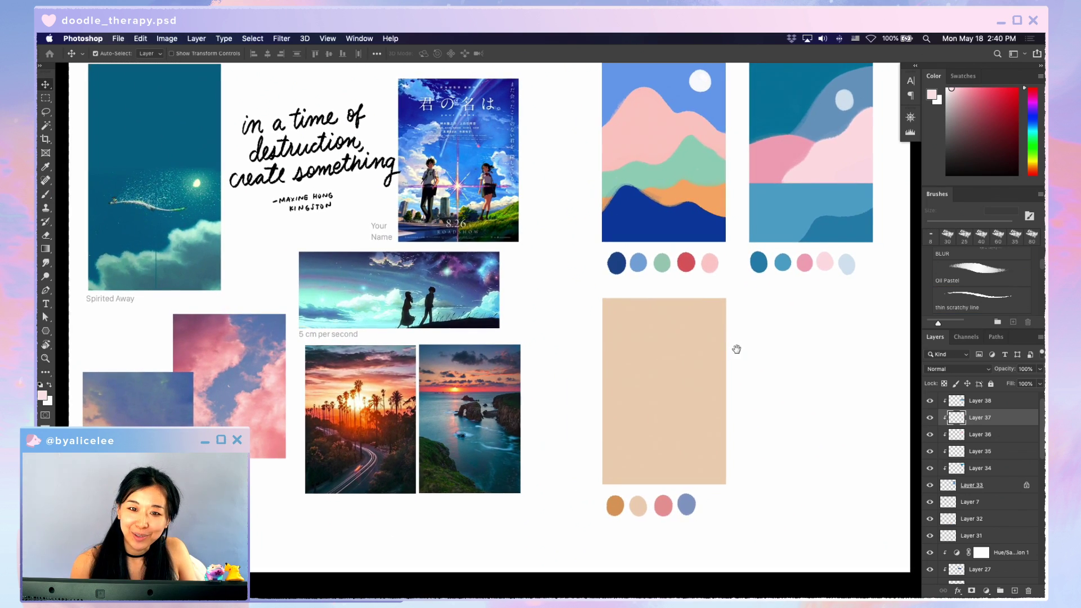
pyautogui.hscroll(3, 710, 338)
pyautogui.hscroll(-2, 694, 324)
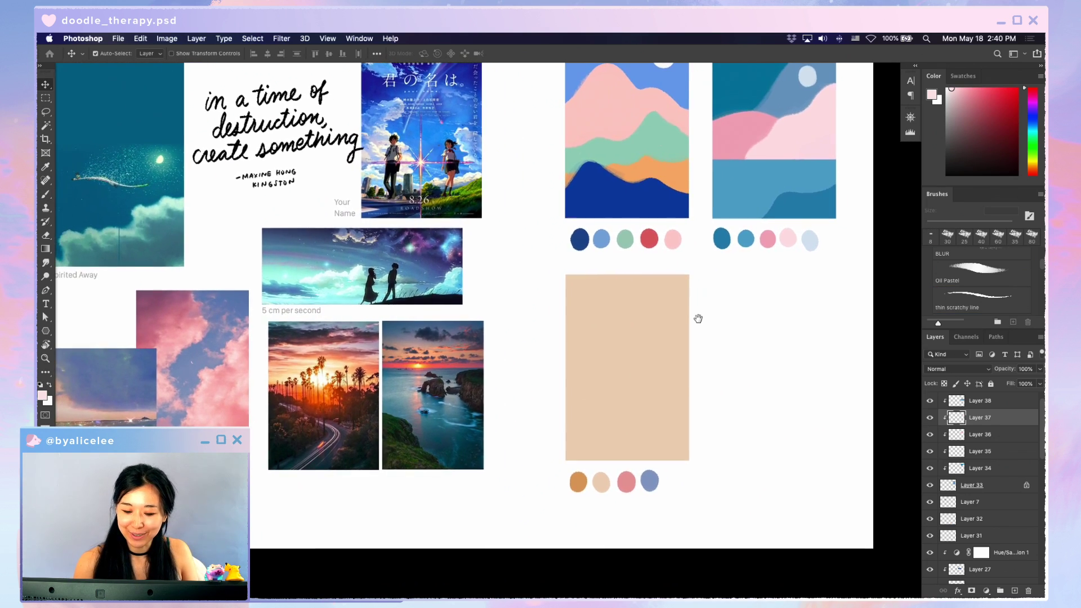
pyautogui.click(678, 349)
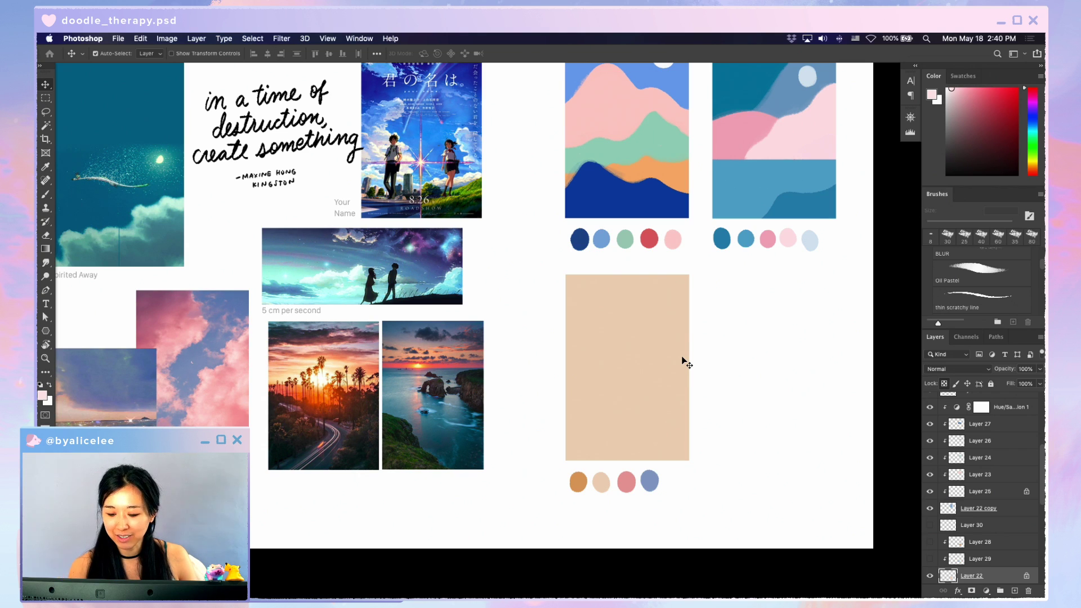
pyautogui.moveTo(666, 364); pyautogui.dragTo(672, 361)
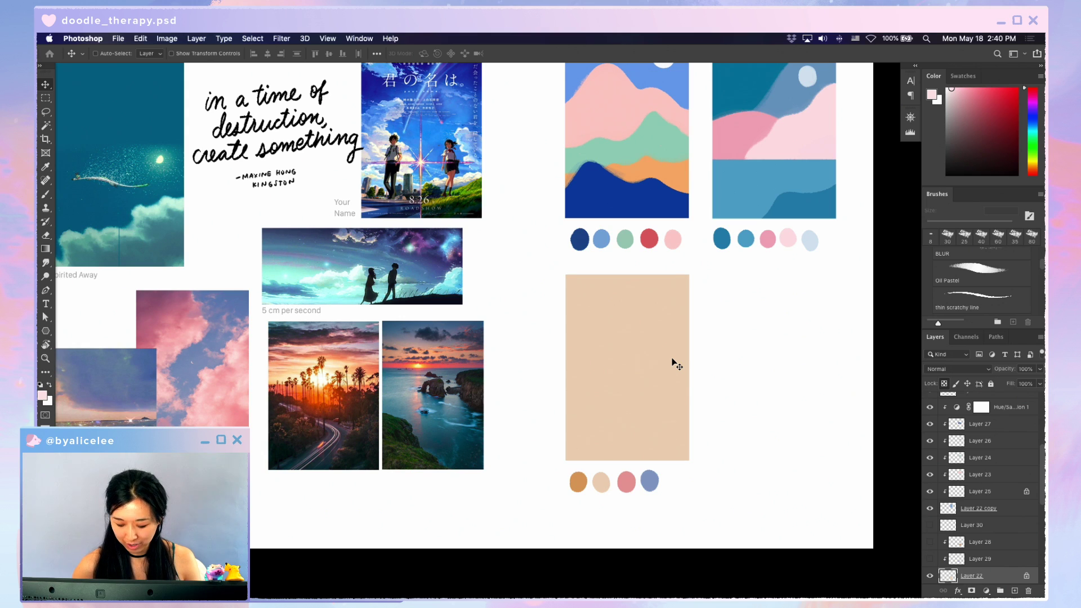
pyautogui.press('super+shift+n')
pyautogui.press('Return')
# - Sample the orange swatch below the beige study and paint a solid two-humped mountain rising toward the rectangle's right edge
pyautogui.press('i')
pyautogui.click(579, 480)
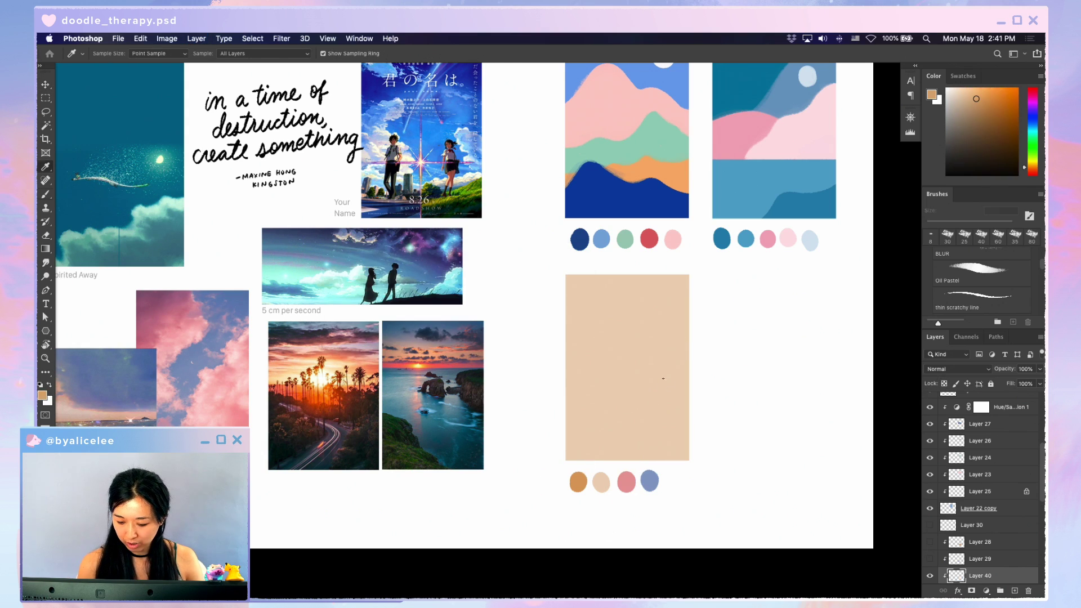
pyautogui.press('b')
pyautogui.press(']')
pyautogui.moveTo(688, 328)
pyautogui.mouseDown()
pyautogui.moveTo(653, 358)
pyautogui.moveTo(612, 372)
pyautogui.moveTo(591, 411)
pyautogui.moveTo(624, 369)
pyautogui.moveTo(650, 399)
pyautogui.moveTo(668, 365)
pyautogui.moveTo(683, 402)
pyautogui.moveTo(636, 384)
pyautogui.moveTo(593, 408)
pyautogui.moveTo(683, 397)
pyautogui.moveTo(616, 406)
pyautogui.moveTo(629, 380)
pyautogui.moveTo(584, 408)
pyautogui.moveTo(608, 372)
pyautogui.moveTo(645, 362)
pyautogui.moveTo(665, 321)
pyautogui.moveTo(686, 333)
pyautogui.moveTo(678, 320)
pyautogui.moveTo(656, 324)
pyautogui.moveTo(636, 362)
pyautogui.moveTo(595, 394)
pyautogui.mouseUp()
# - Erase along the orange mountain's slopes and flat base with a 45 px eraser to clean up its outline
pyautogui.press('e')
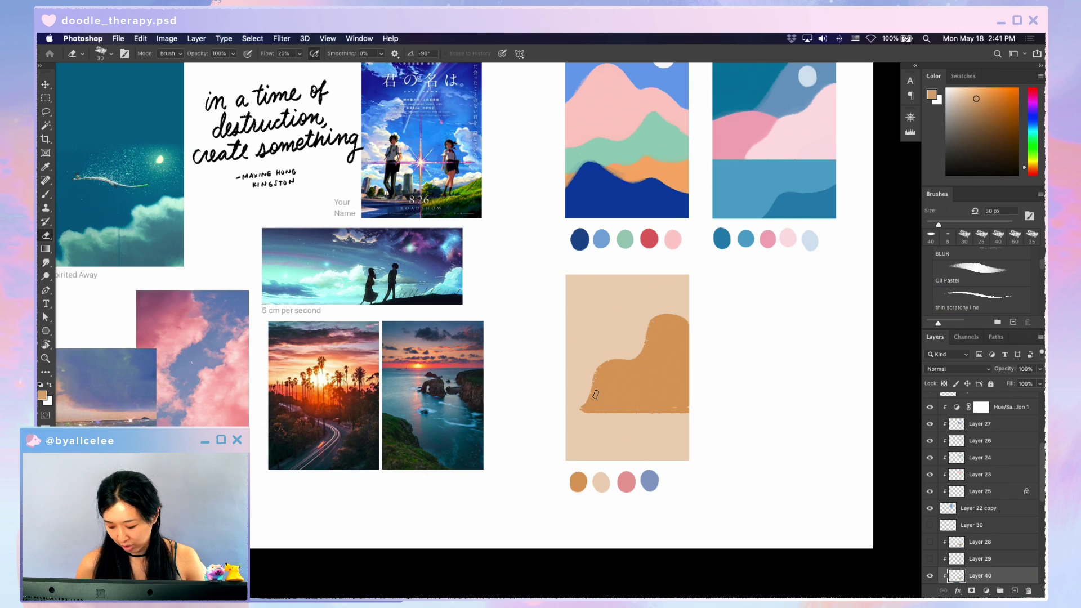
pyautogui.press(']')
pyautogui.press(']')
pyautogui.press(']')
pyautogui.press(']')
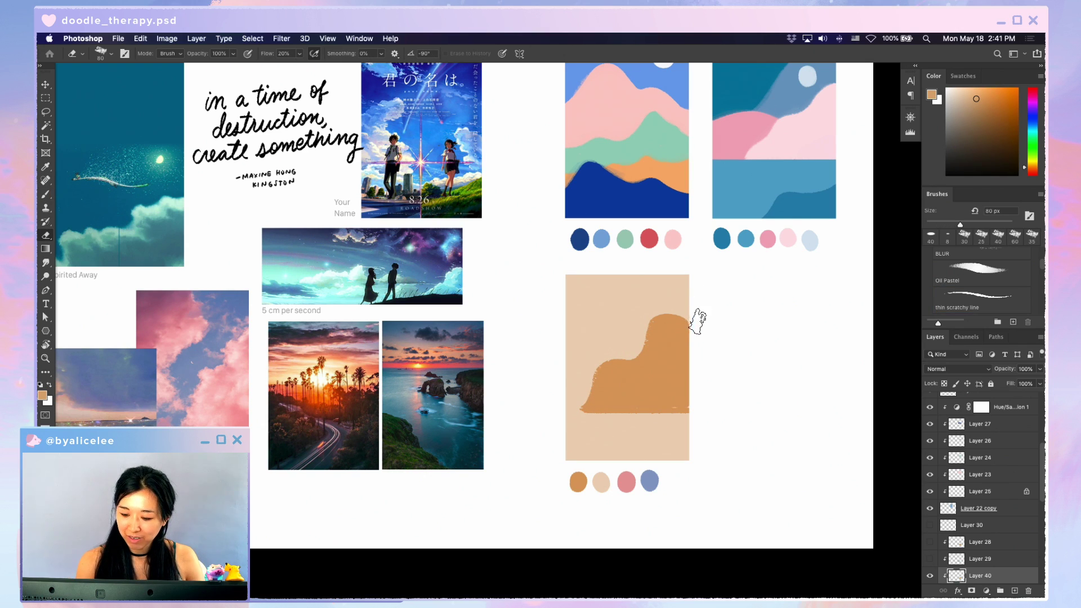
pyautogui.press('[')
pyautogui.press('[')
pyautogui.press('[')
pyautogui.press('[')
pyautogui.moveTo(691, 345)
pyautogui.mouseDown()
pyautogui.moveTo(689, 310)
pyautogui.moveTo(656, 309)
pyautogui.moveTo(637, 345)
pyautogui.moveTo(601, 359)
pyautogui.moveTo(569, 415)
pyautogui.moveTo(574, 401)
pyautogui.mouseUp()
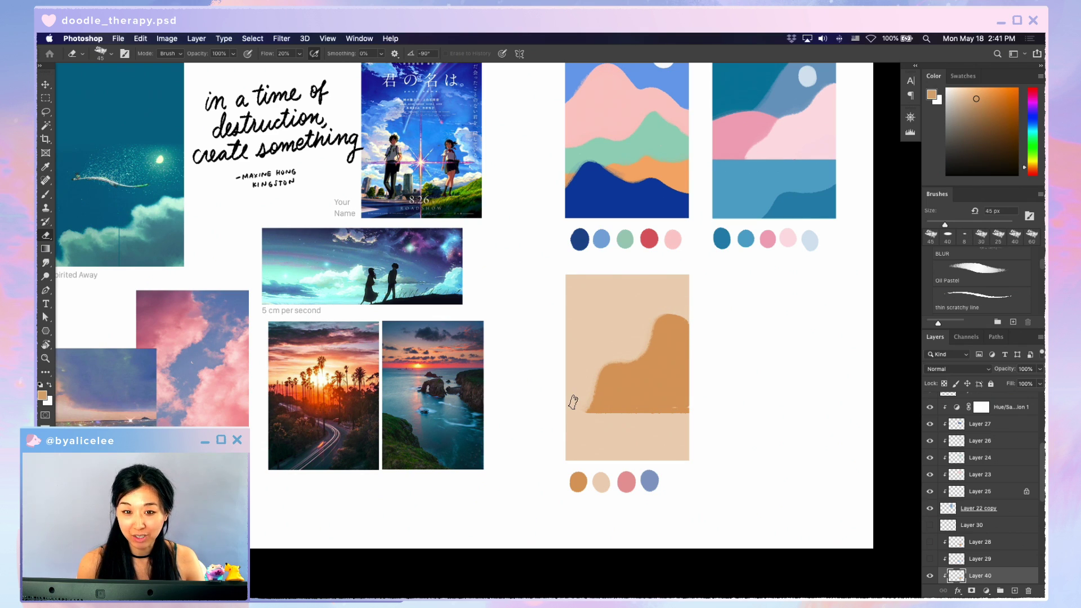
pyautogui.moveTo(619, 409)
pyautogui.mouseDown()
pyautogui.moveTo(582, 407)
pyautogui.moveTo(754, 412)
pyautogui.moveTo(575, 413)
pyautogui.mouseUp()
# - Add a new clipped layer above the orange mountain's layer for painting with the brush
pyautogui.press('b')
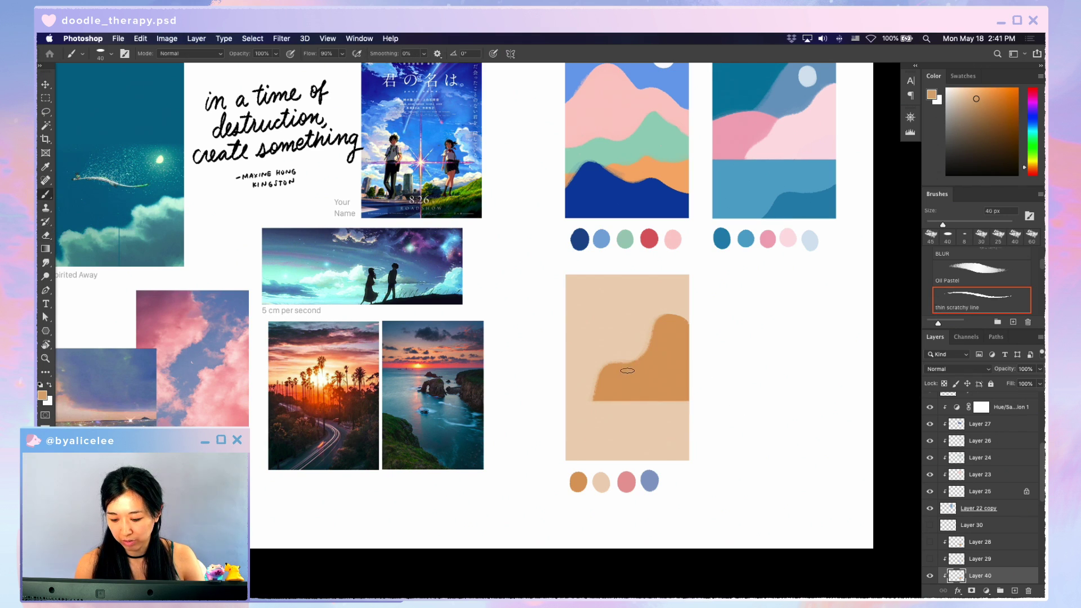
pyautogui.hotkey('ctrl', 'shift', 'n')
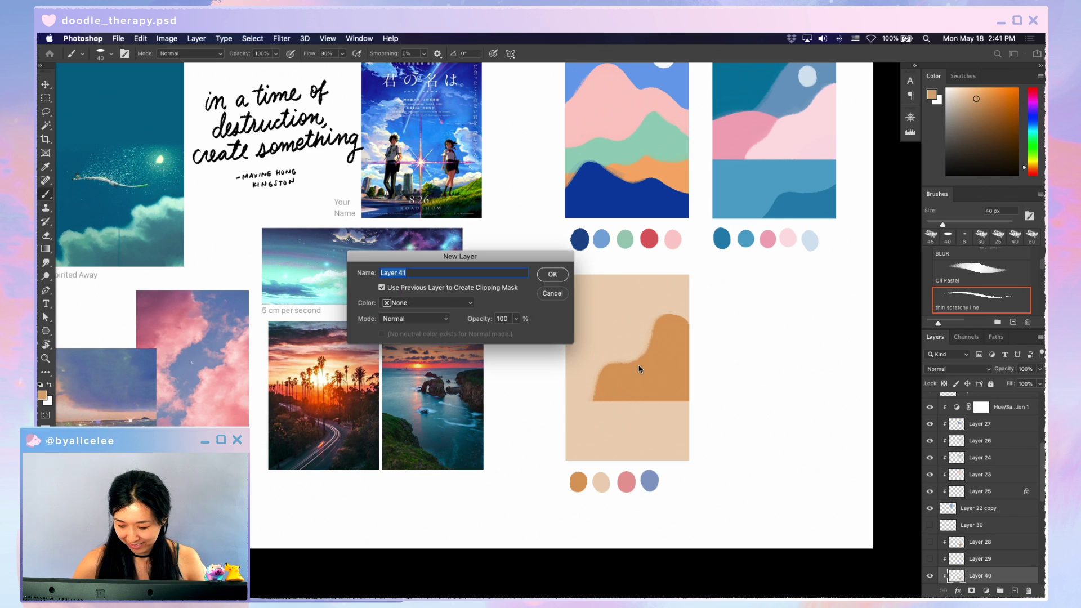
pyautogui.press('Return')
# - Sample the pink swatch, paint a half-circle sun above the mountain's lower hump, and trim its edges with a 25 px eraser
pyautogui.keyDown('alt'); pyautogui.click(626, 482); pyautogui.keyUp('alt')
pyautogui.moveTo(602, 320)
pyautogui.mouseDown()
pyautogui.moveTo(627, 324)
pyautogui.moveTo(622, 308)
pyautogui.moveTo(597, 305)
pyautogui.moveTo(588, 324)
pyautogui.moveTo(600, 303)
pyautogui.moveTo(625, 313)
pyautogui.moveTo(594, 306)
pyautogui.moveTo(586, 325)
pyautogui.moveTo(630, 324)
pyautogui.moveTo(633, 297)
pyautogui.moveTo(580, 317)
pyautogui.moveTo(589, 294)
pyautogui.moveTo(613, 286)
pyautogui.moveTo(629, 292)
pyautogui.moveTo(637, 323)
pyautogui.moveTo(613, 286)
pyautogui.moveTo(587, 299)
pyautogui.moveTo(581, 326)
pyautogui.moveTo(603, 286)
pyautogui.moveTo(639, 297)
pyautogui.moveTo(584, 295)
pyautogui.moveTo(634, 307)
pyautogui.moveTo(581, 323)
pyautogui.moveTo(639, 329)
pyautogui.moveTo(655, 310)
pyautogui.mouseUp()
pyautogui.press('e')
pyautogui.press('b')
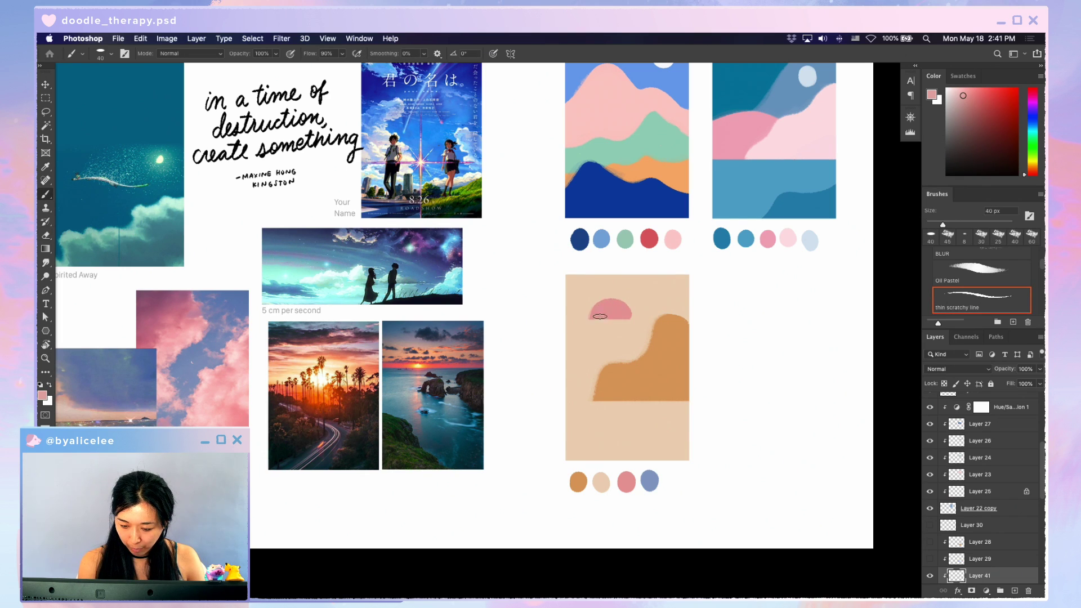
pyautogui.press('e')
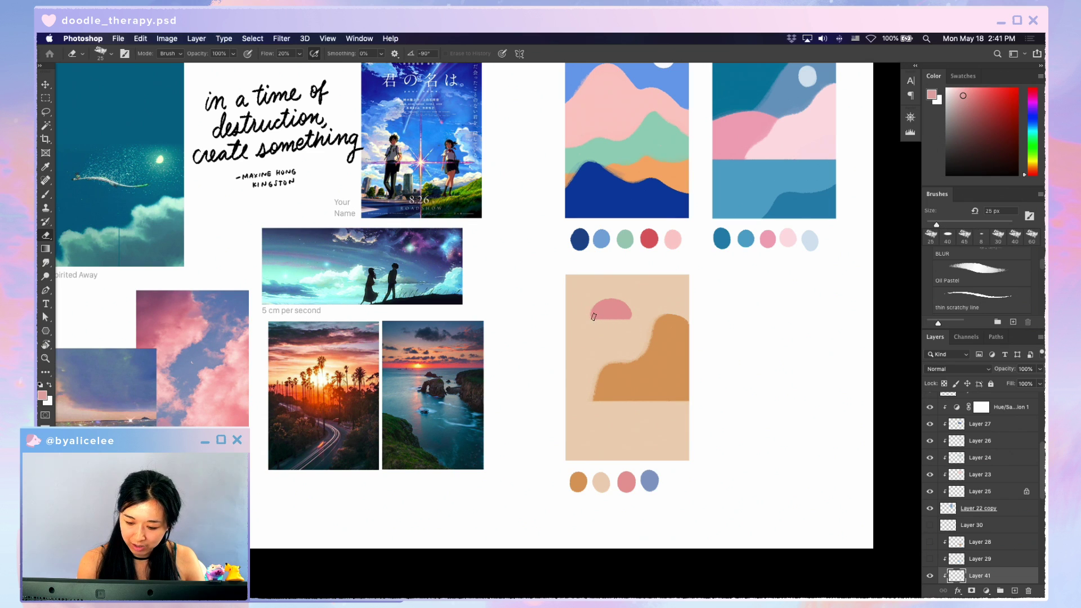
pyautogui.moveTo(612, 322); pyautogui.dragTo(652, 325)
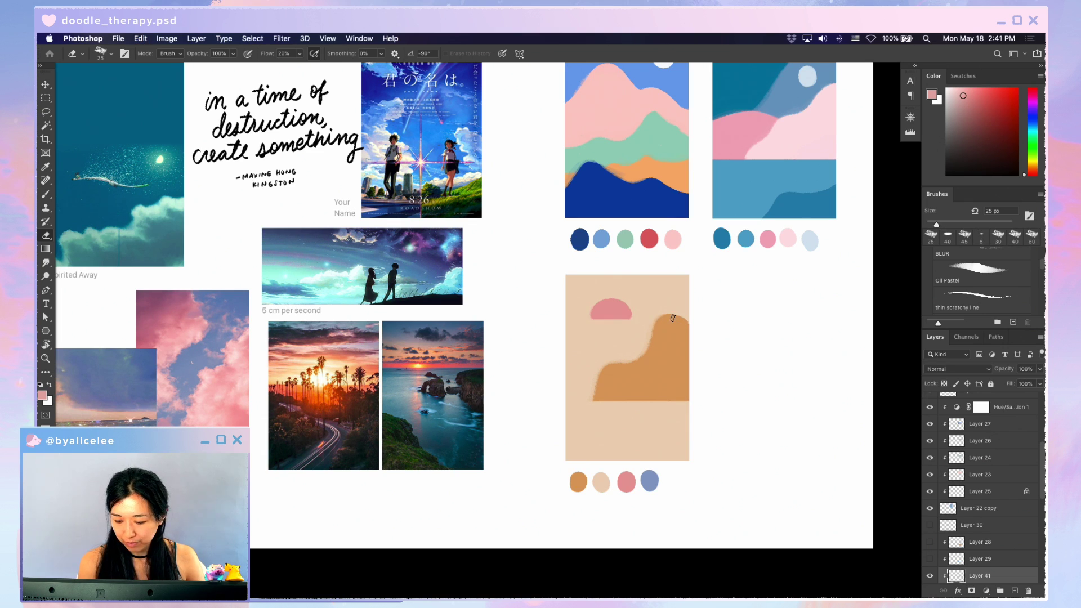
# - Frame the teal color study and its swatches with a rectangular selection and examine them up close
pyautogui.moveTo(726, 403); pyautogui.dragTo(532, 533)
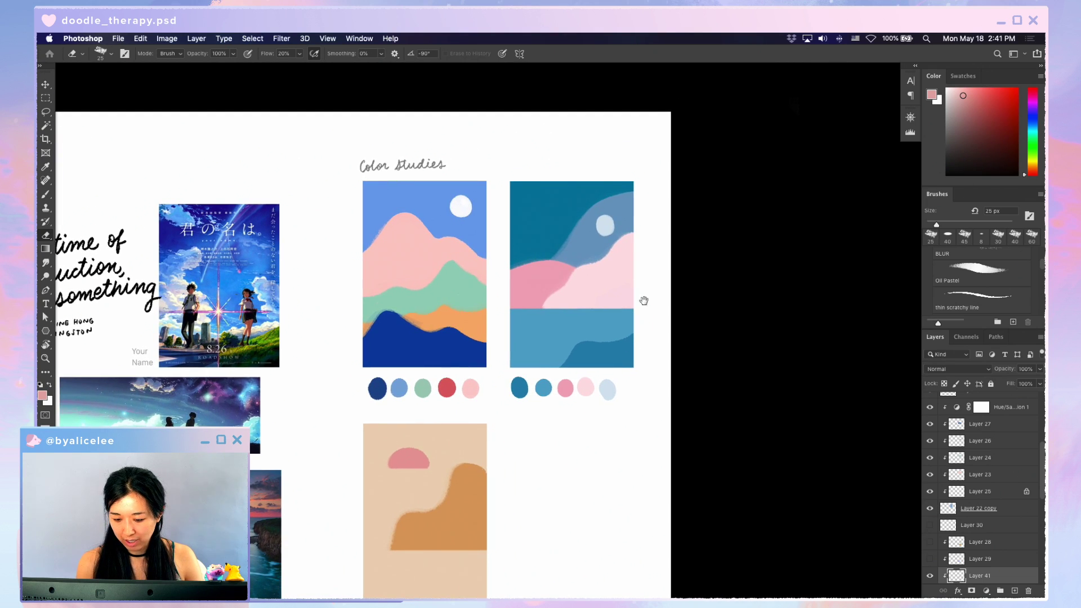
pyautogui.moveTo(639, 278); pyautogui.dragTo(734, 405)
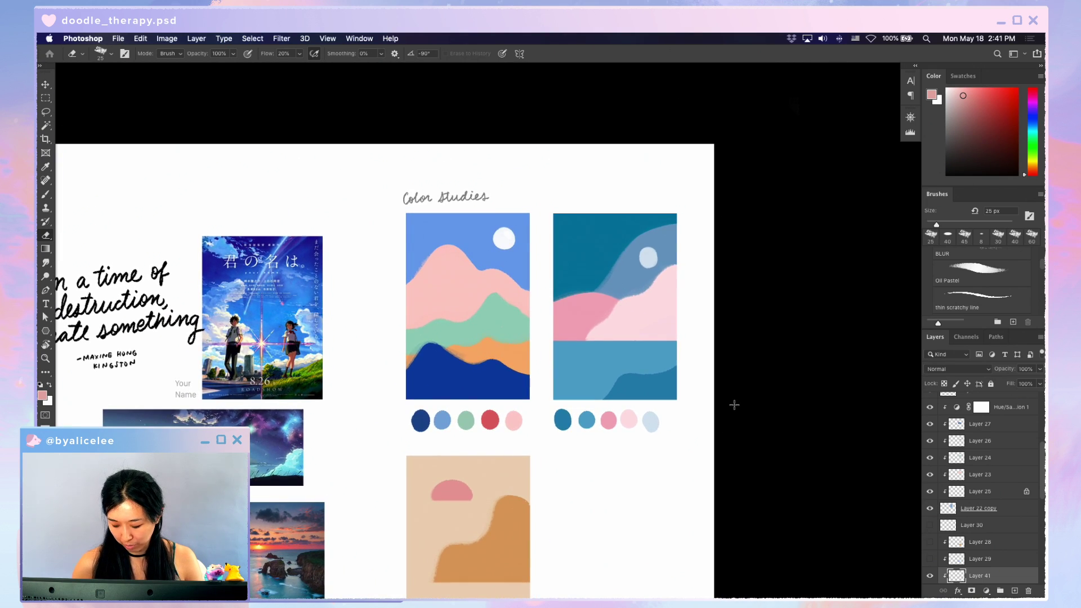
pyautogui.press('m')
pyautogui.moveTo(687, 206)
pyautogui.mouseDown()
pyautogui.moveTo(606, 376)
pyautogui.moveTo(562, 436)
pyautogui.moveTo(544, 435)
pyautogui.mouseUp()
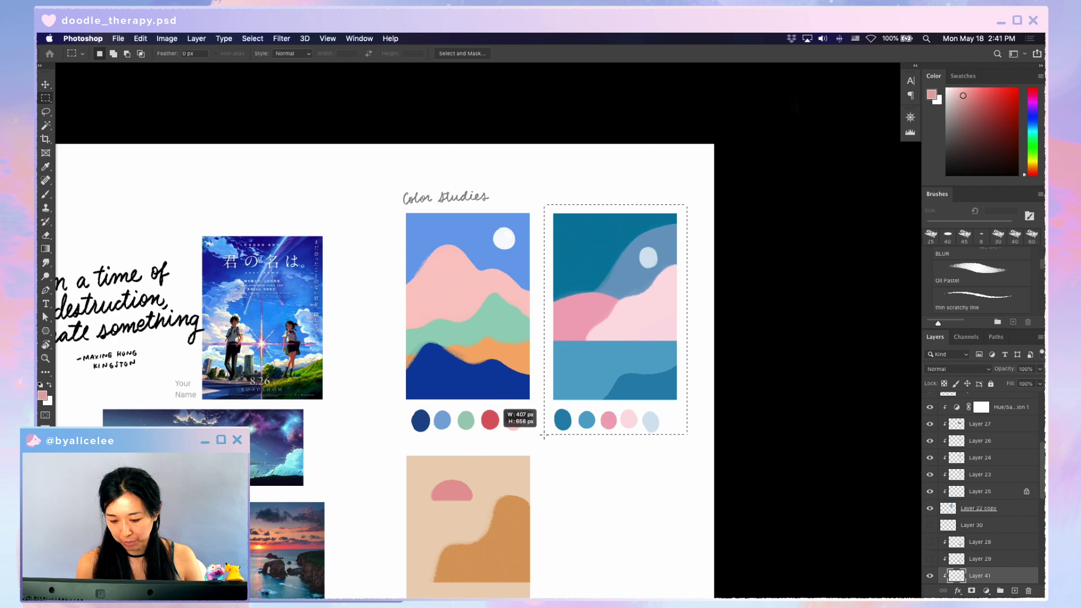
pyautogui.press('super+equal')
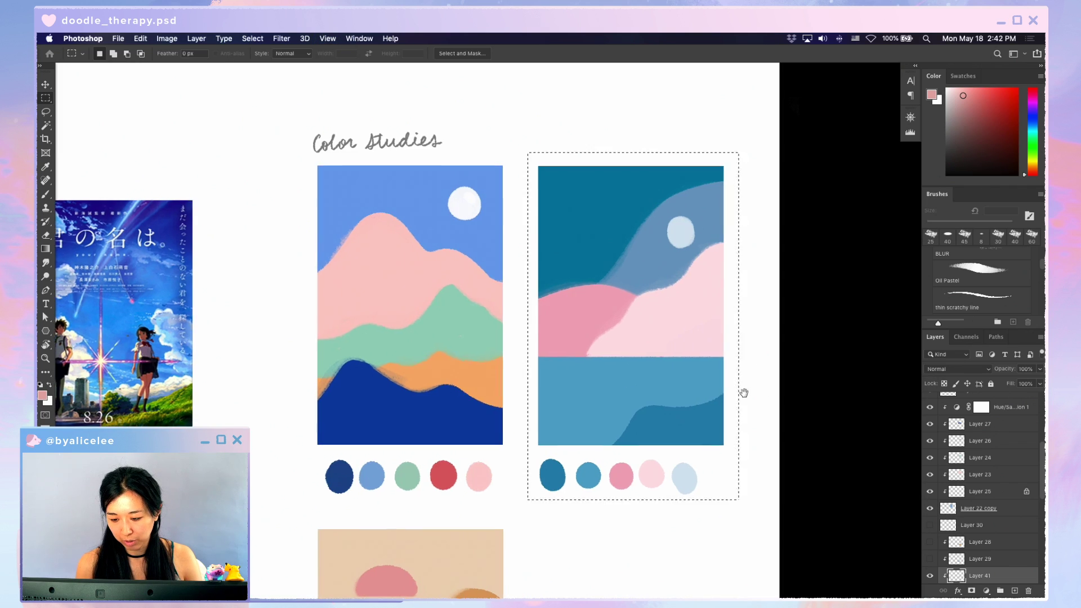
pyautogui.moveTo(750, 392); pyautogui.dragTo(741, 389)
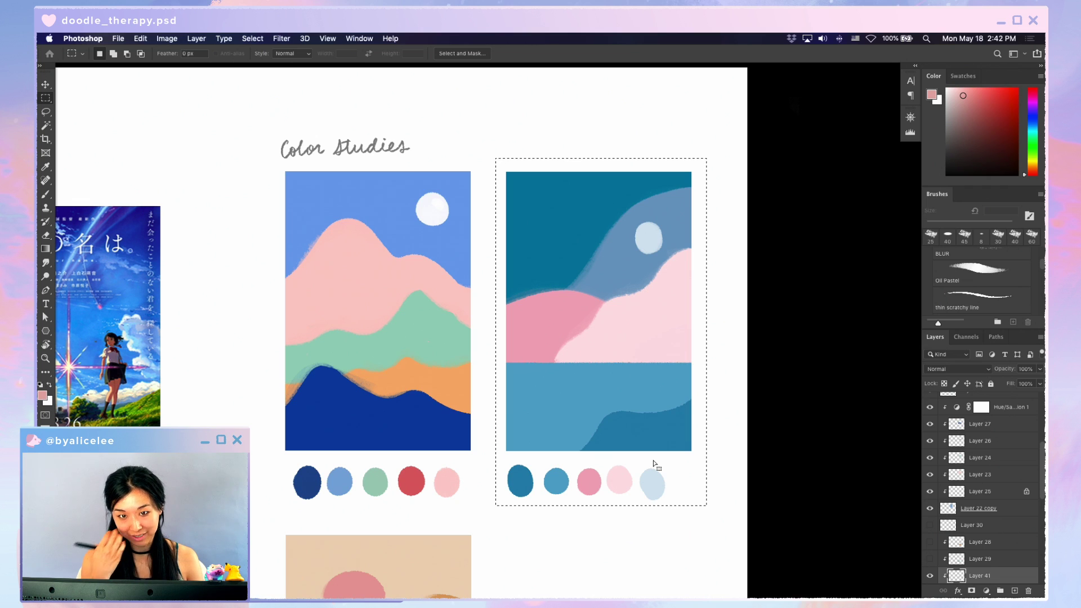
# - Switch to the sky-and-sea illustration document and hide its sketch layer
pyautogui.hotkey('ctrl', 'Tab')
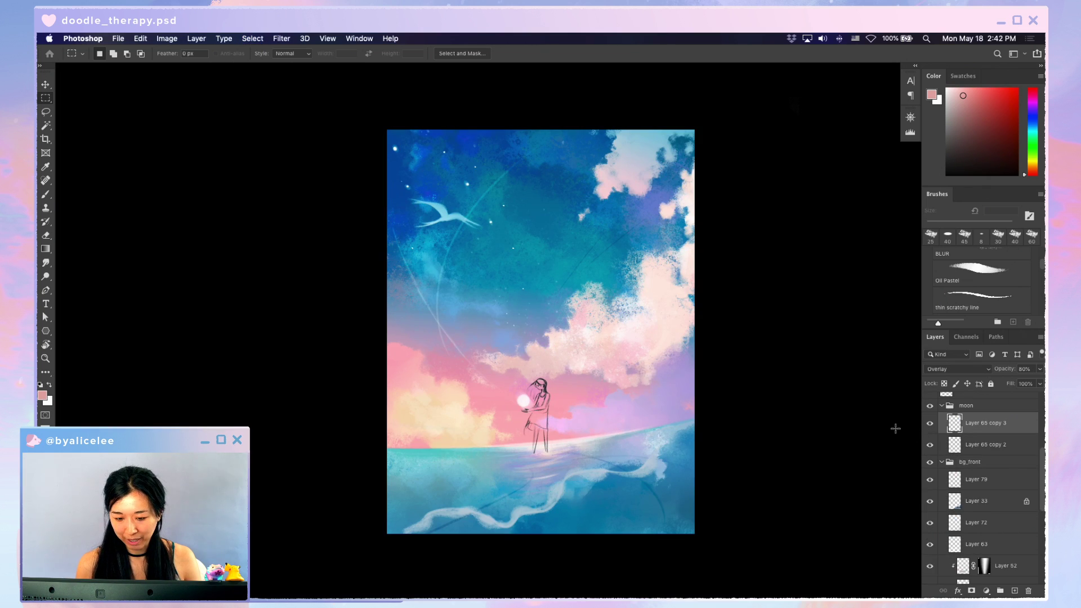
pyautogui.press('v')
pyautogui.click(545, 389)
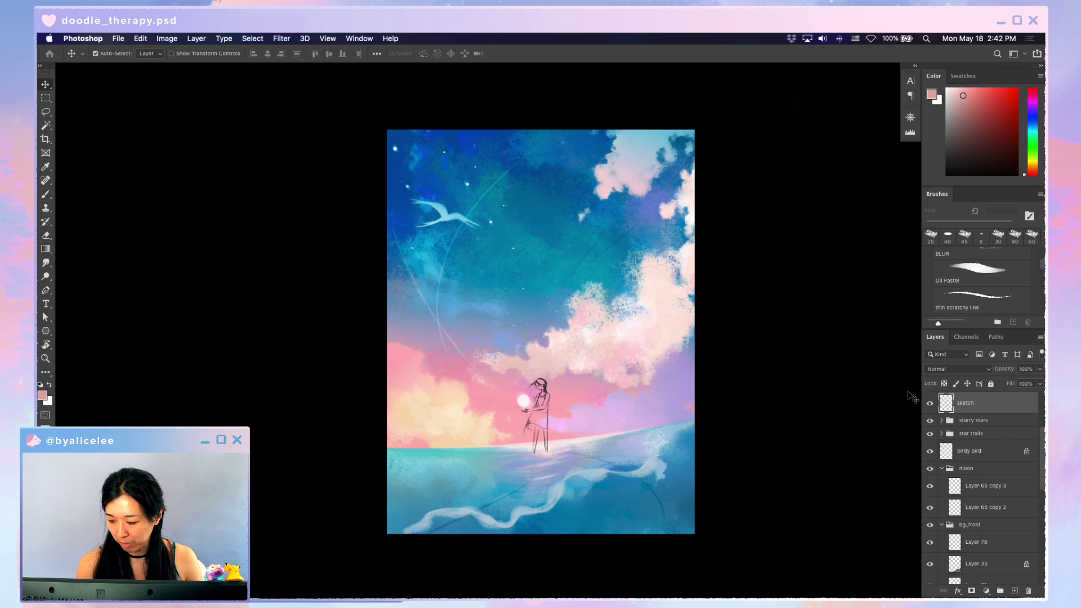
pyautogui.click(930, 403)
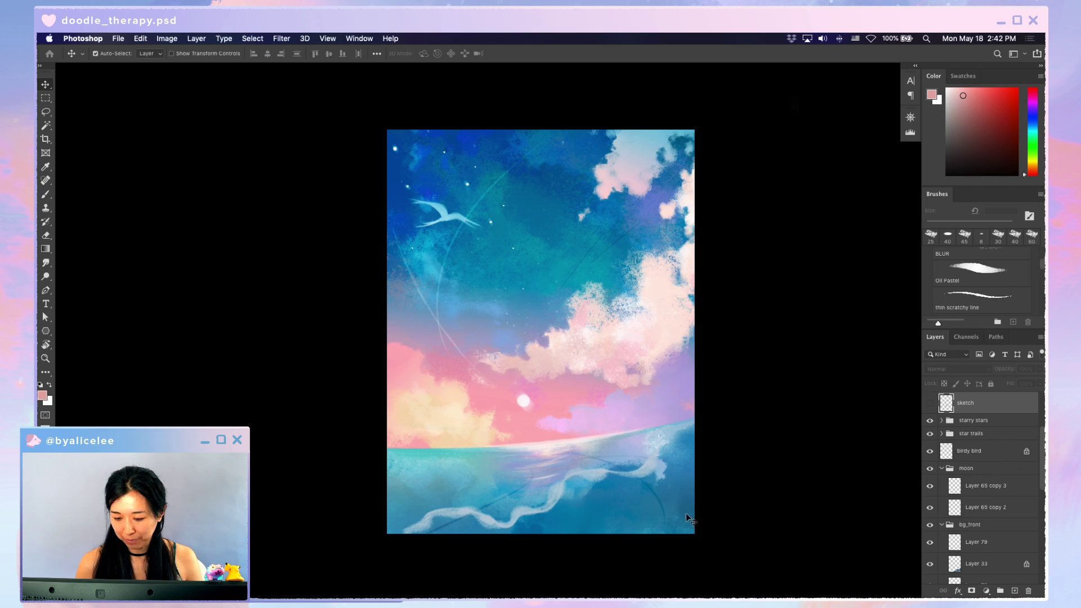
# - Compare the color studies with the sky-and-sea illustration, and collapse the illustration's bg_front and moon layer groups
pyautogui.hotkey('ctrl', 'Tab')
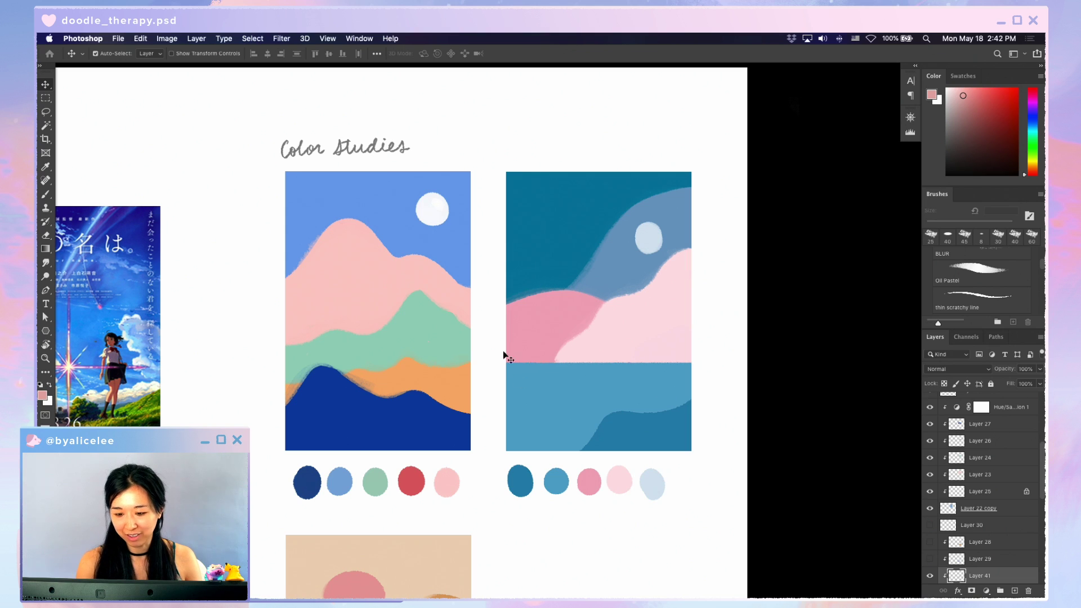
pyautogui.hotkey('ctrl', 'Tab')
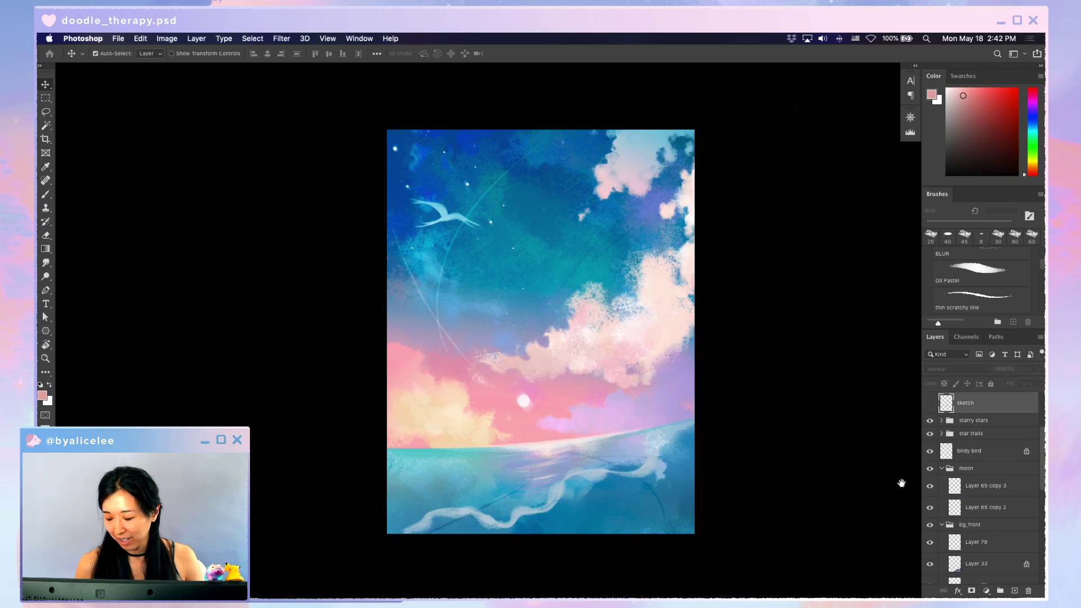
pyautogui.click(943, 525)
pyautogui.click(942, 468)
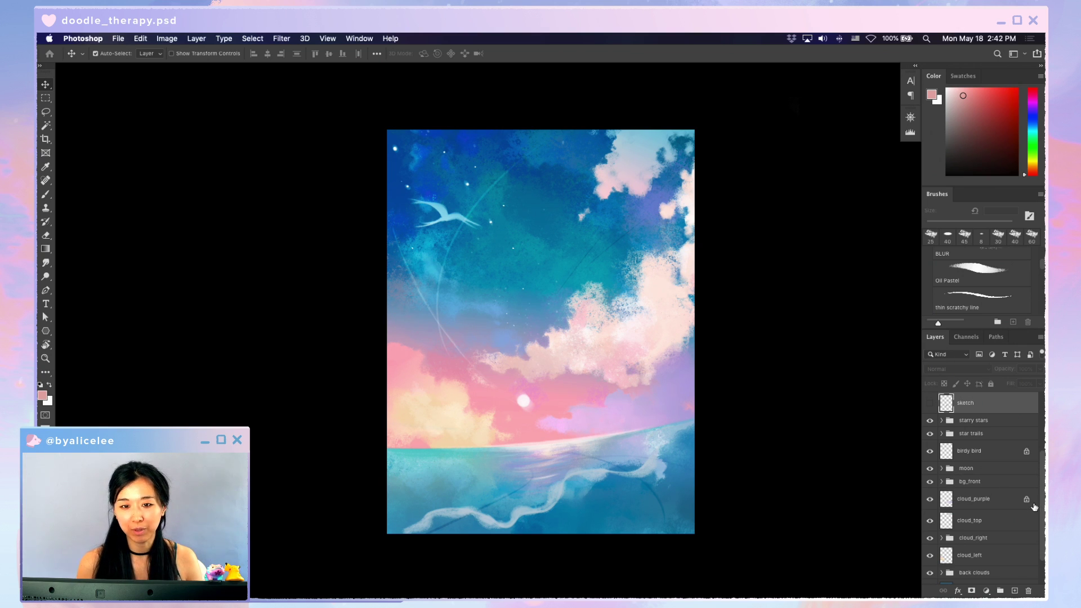
# - Hide the back clouds, cloud_right, bg_front and moon groups to examine the illustration's underlying shapes, and show them again
pyautogui.moveTo(1039, 541); pyautogui.dragTo(1042, 574)
pyautogui.click(930, 534)
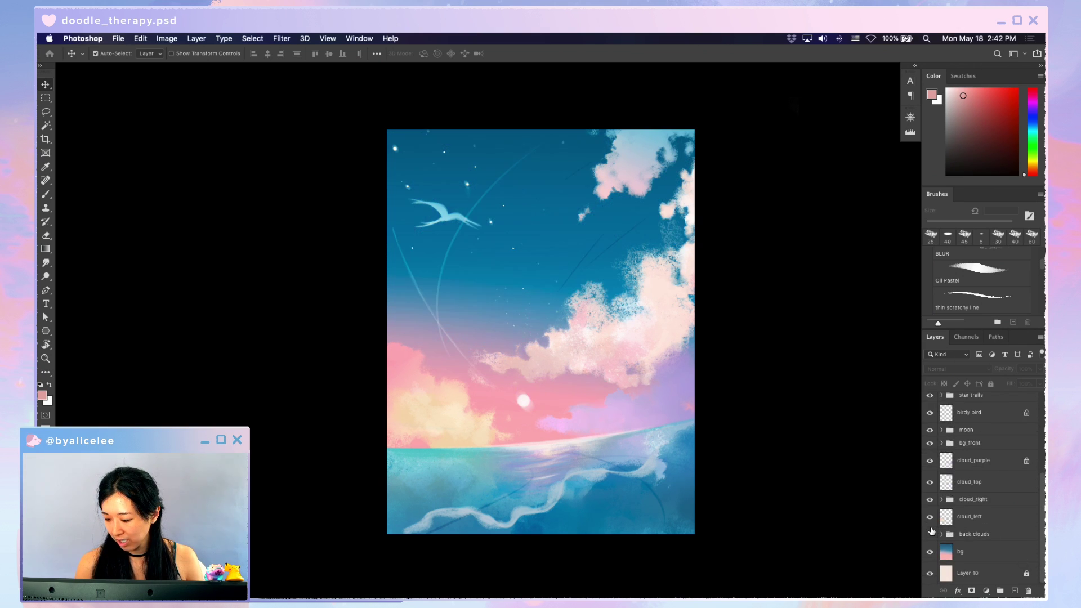
pyautogui.click(930, 499)
pyautogui.click(931, 443)
pyautogui.click(930, 430)
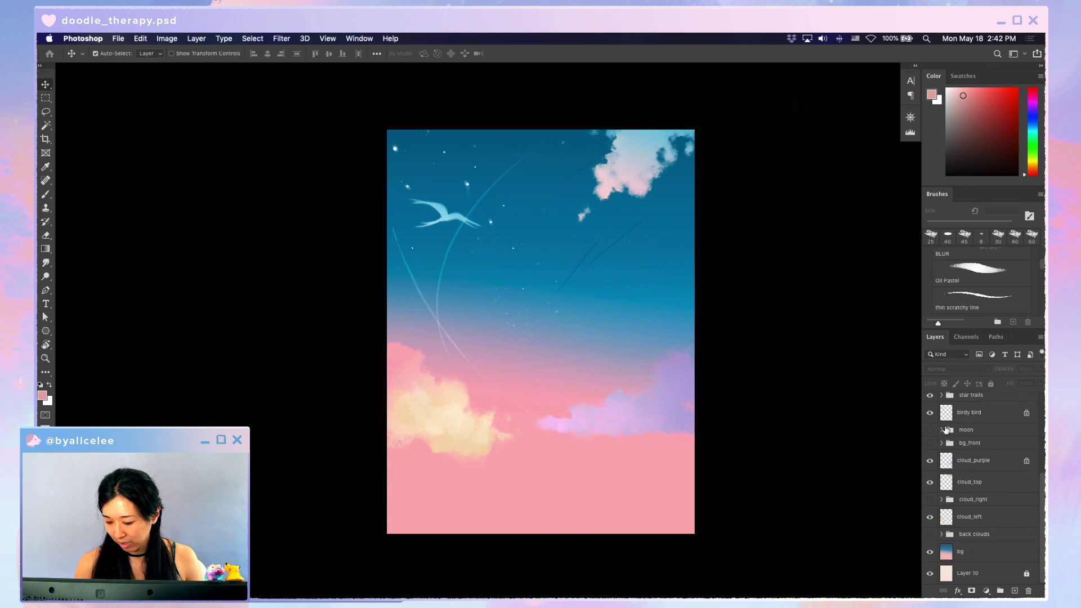
pyautogui.click(930, 444)
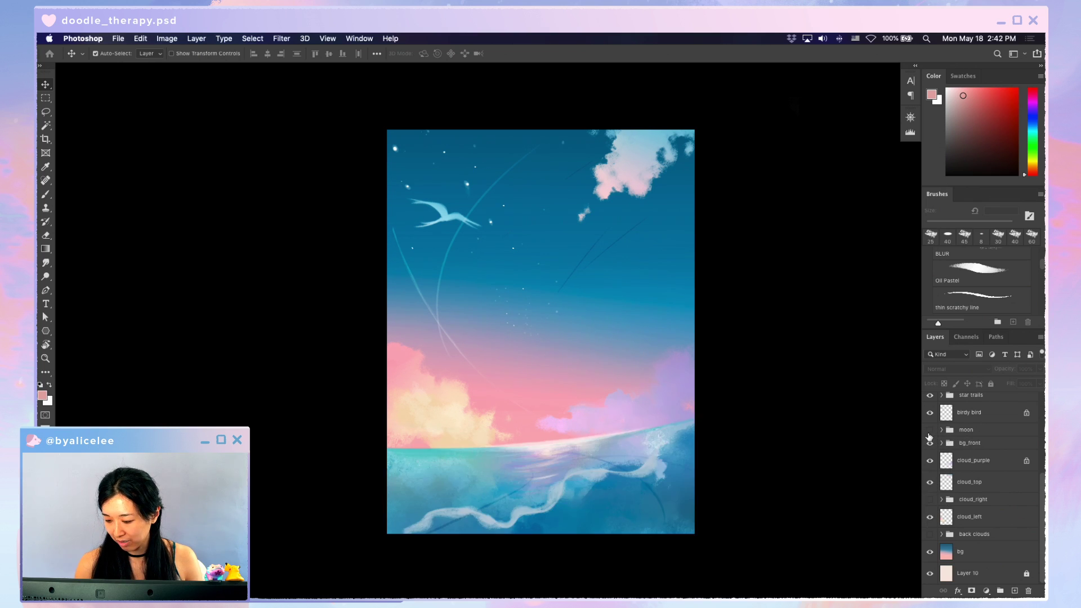
pyautogui.click(930, 430)
pyautogui.click(930, 500)
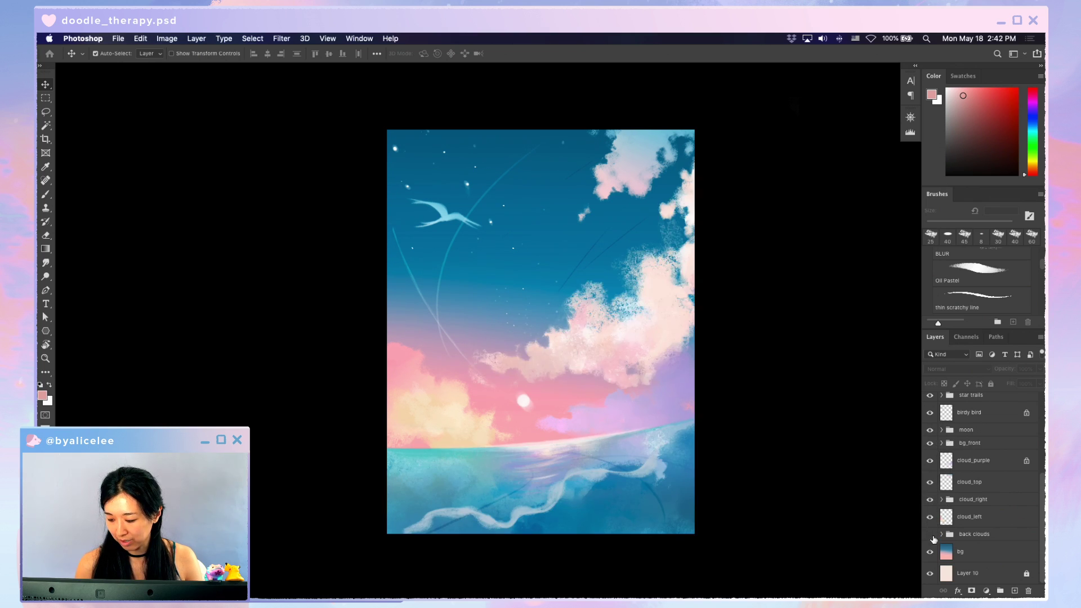
pyautogui.click(930, 534)
# - Return to the color studies document and select the blue hill's layer in the teal study for erasing
pyautogui.hotkey('ctrl', 'Tab')
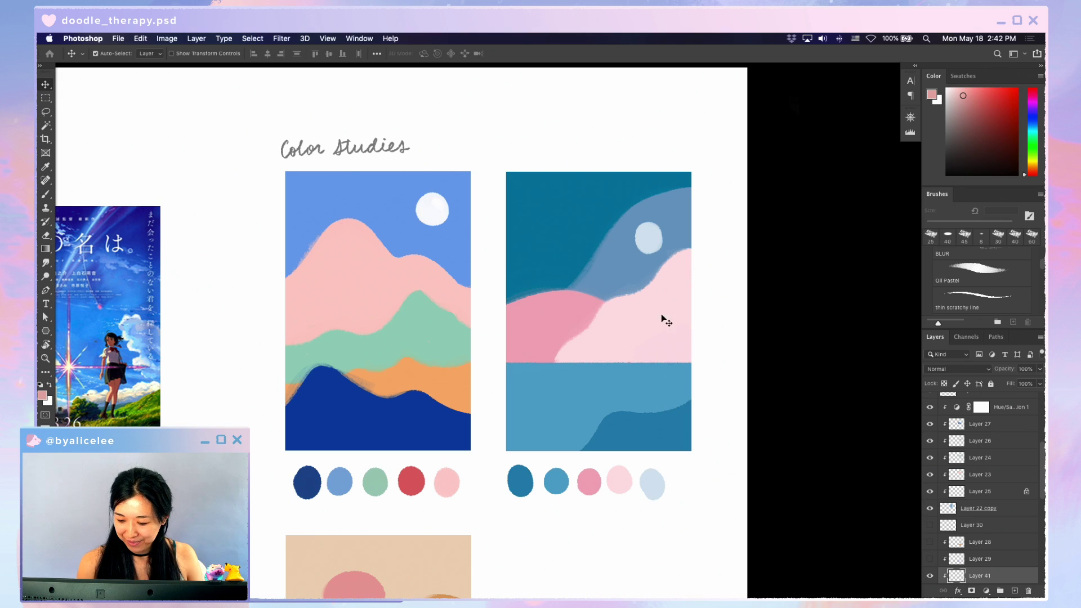
pyautogui.click(593, 236)
pyautogui.press('r')
pyautogui.press('e')
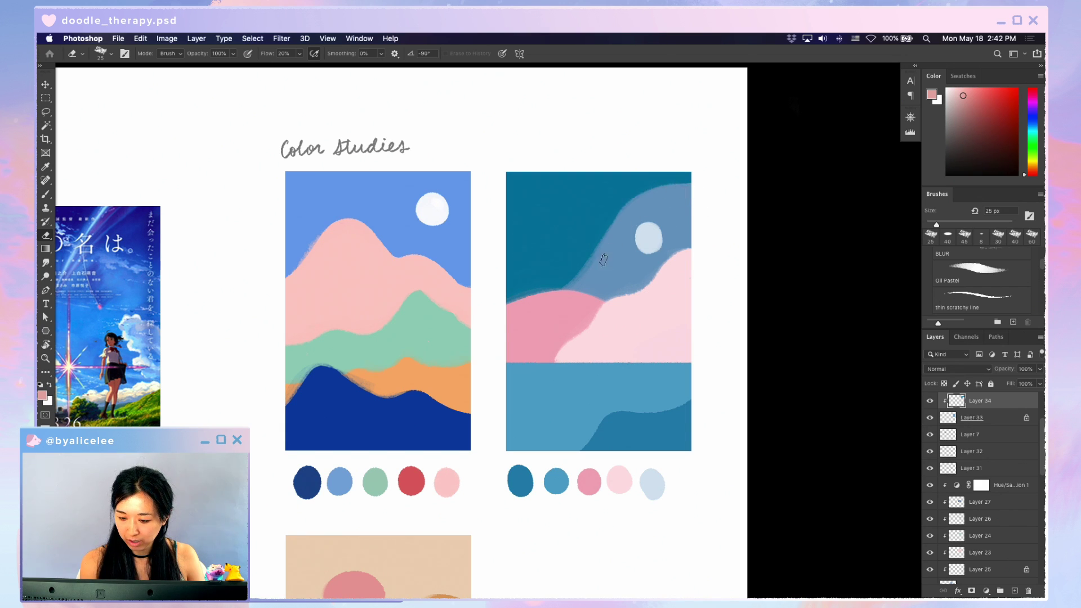
# - Select the orange mountain's layer in the third study, sample its orange, and fill out its peak to the rectangle's right edge
pyautogui.scroll(-5, 576, 306)
pyautogui.hscroll(-5, 576, 307)
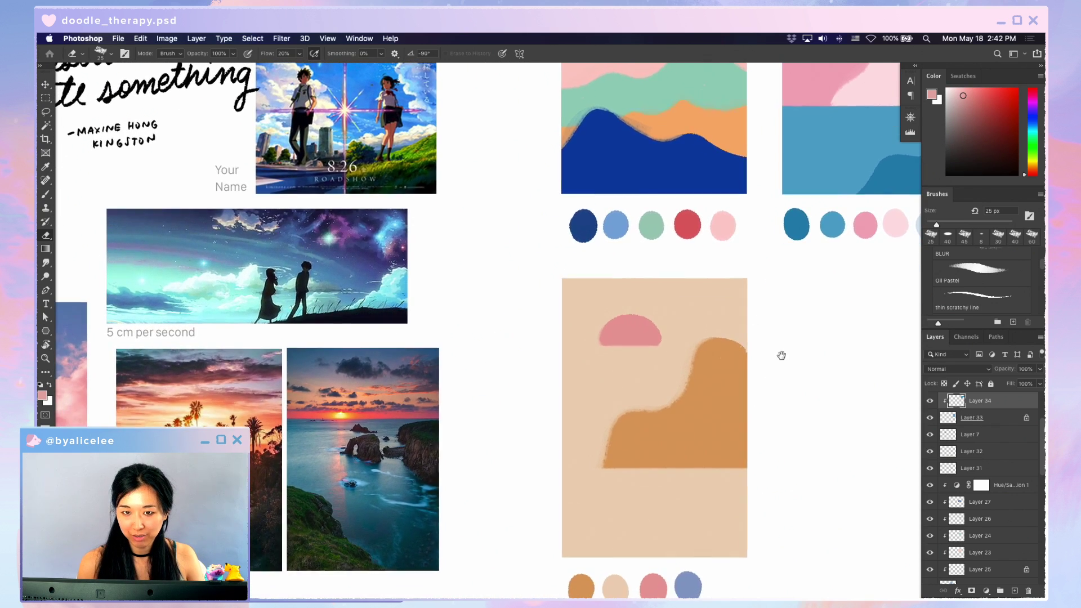
pyautogui.moveTo(782, 355); pyautogui.dragTo(787, 351)
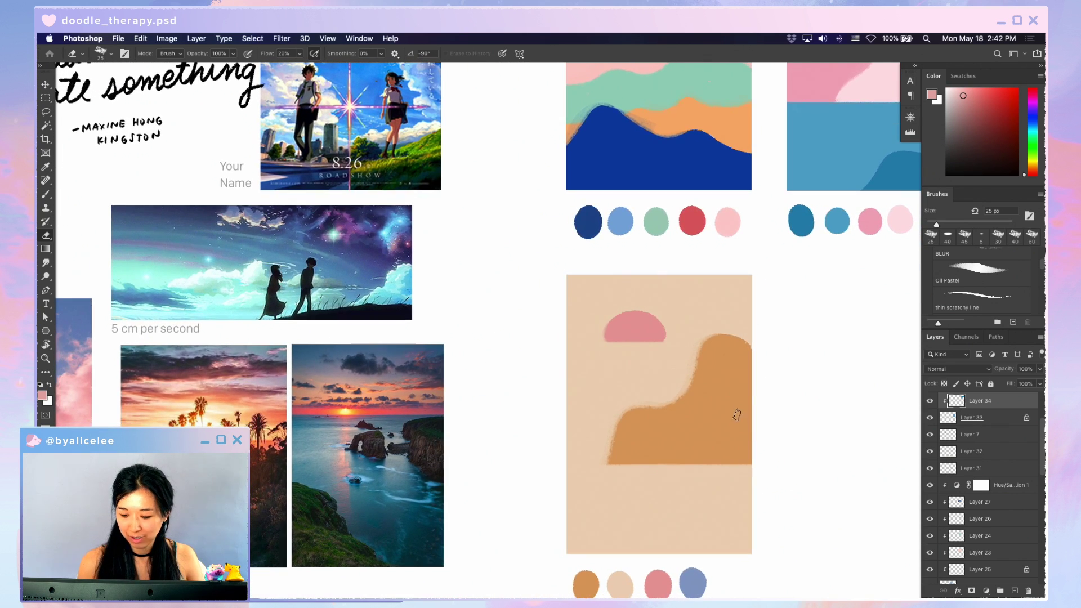
pyautogui.press('v')
pyautogui.click(745, 383)
pyautogui.press('i')
pyautogui.click(739, 378)
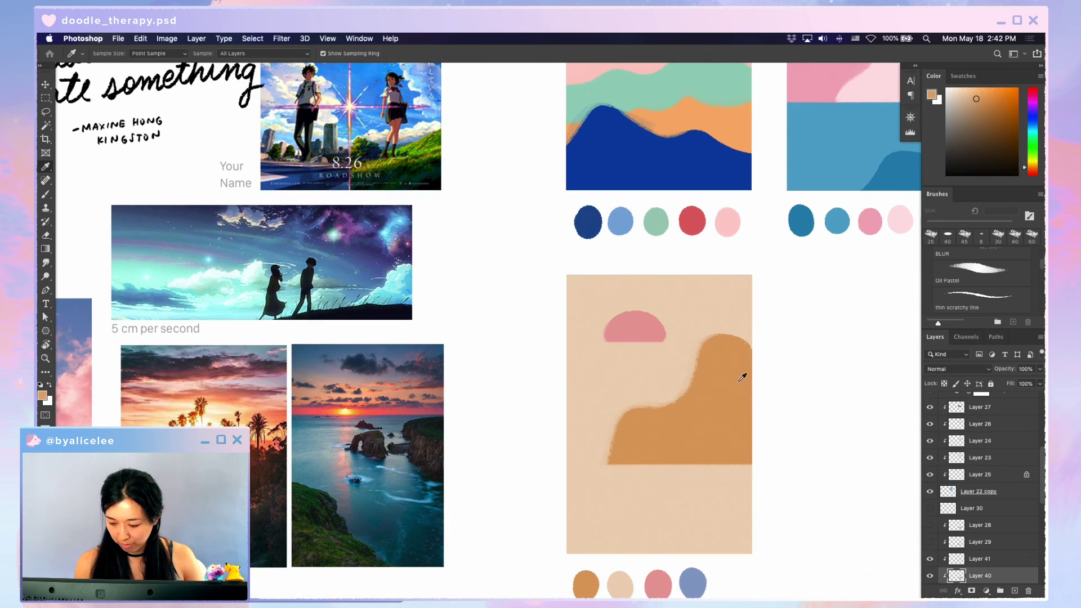
pyautogui.press('b')
pyautogui.moveTo(750, 342)
pyautogui.mouseDown()
pyautogui.moveTo(716, 343)
pyautogui.moveTo(759, 344)
pyautogui.moveTo(728, 338)
pyautogui.moveTo(739, 344)
pyautogui.moveTo(732, 349)
pyautogui.moveTo(717, 304)
pyautogui.mouseUp()
# - Add a new clipped layer above the orange mountain and sample the periwinkle blue swatch for the brush
pyautogui.press('super+shift+n')
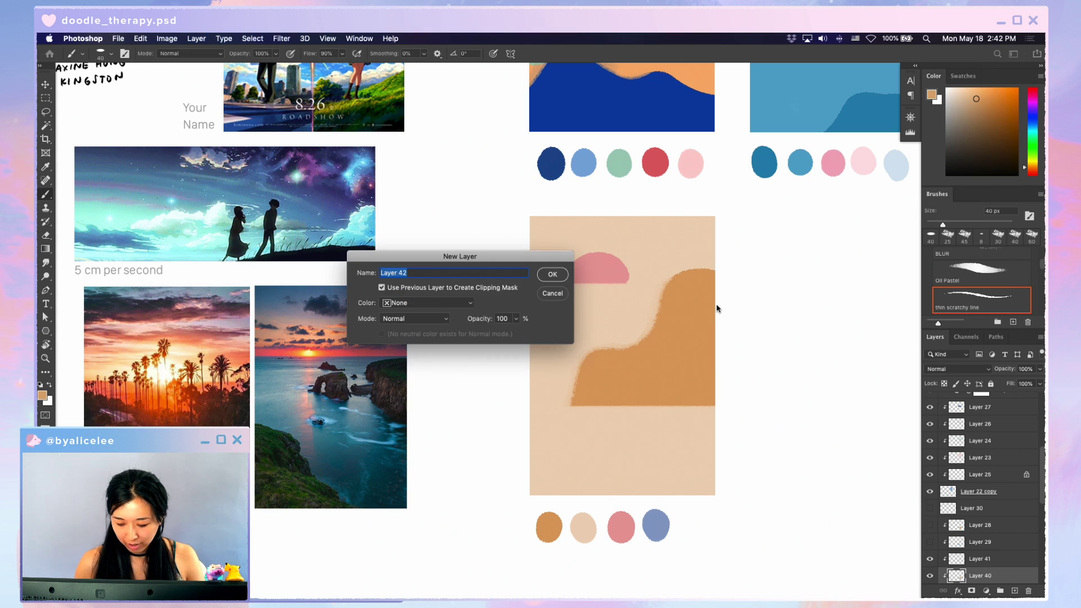
pyautogui.press('Return')
pyautogui.press('i')
pyautogui.click(658, 523)
pyautogui.press('b')
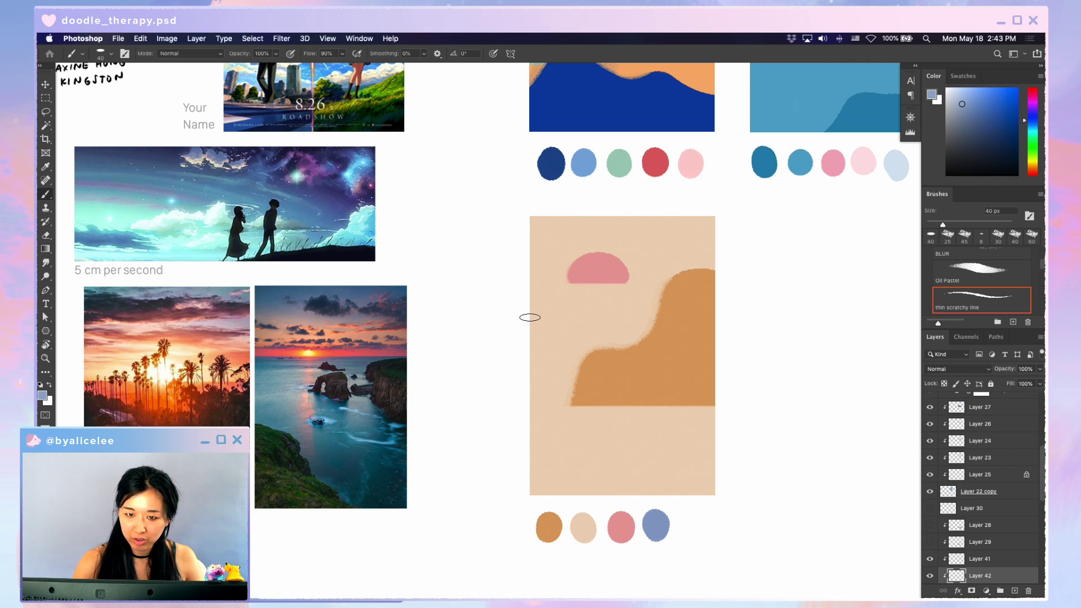
# - Paint a blue hill contour curving from the rectangle's left edge down over the mountain, and start filling it in
pyautogui.moveTo(528, 313)
pyautogui.mouseDown()
pyautogui.moveTo(588, 328)
pyautogui.moveTo(616, 376)
pyautogui.mouseUp()
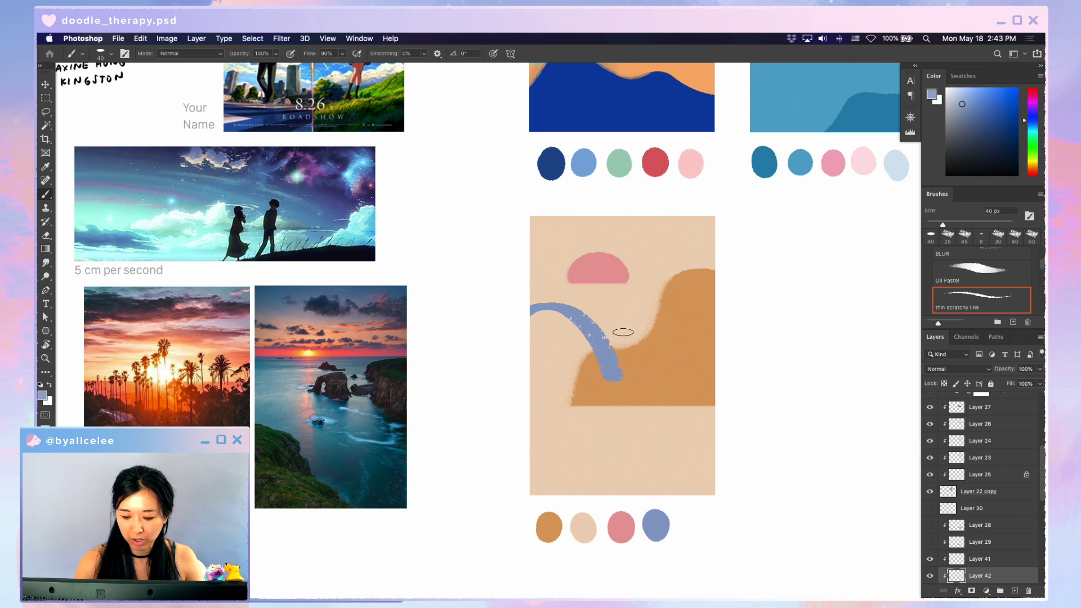
pyautogui.press('e')
pyautogui.press('b')
pyautogui.moveTo(555, 313)
pyautogui.mouseDown()
pyautogui.moveTo(537, 322)
pyautogui.moveTo(555, 368)
pyautogui.mouseUp()
# - Choose the recent textured brush, enlarge it to 45 px, and paint a curved periwinkle stroke between the pink half-sun and orange mountain
pyautogui.click(948, 235)
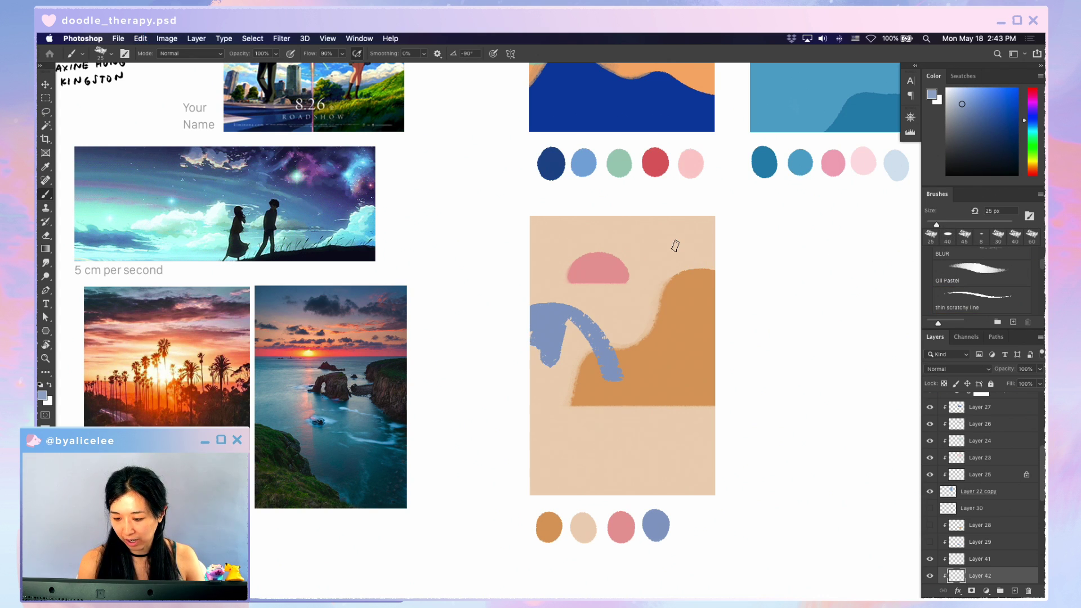
pyautogui.press(']')
pyautogui.press(']')
pyautogui.press('2')
pyautogui.moveTo(676, 254); pyautogui.dragTo(655, 355)
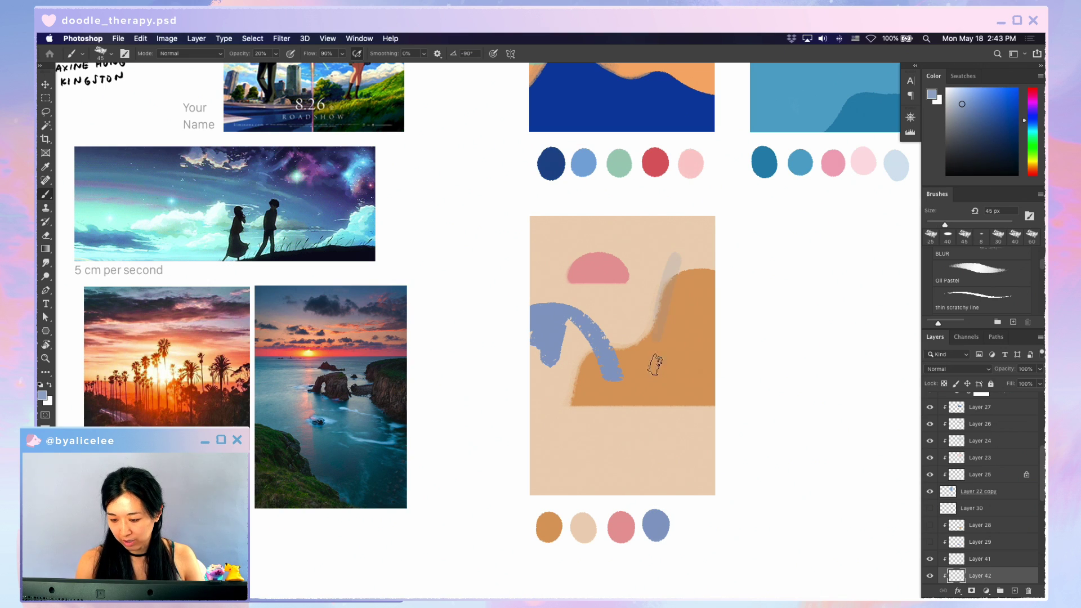
pyautogui.hotkey('ctrl', 'z')
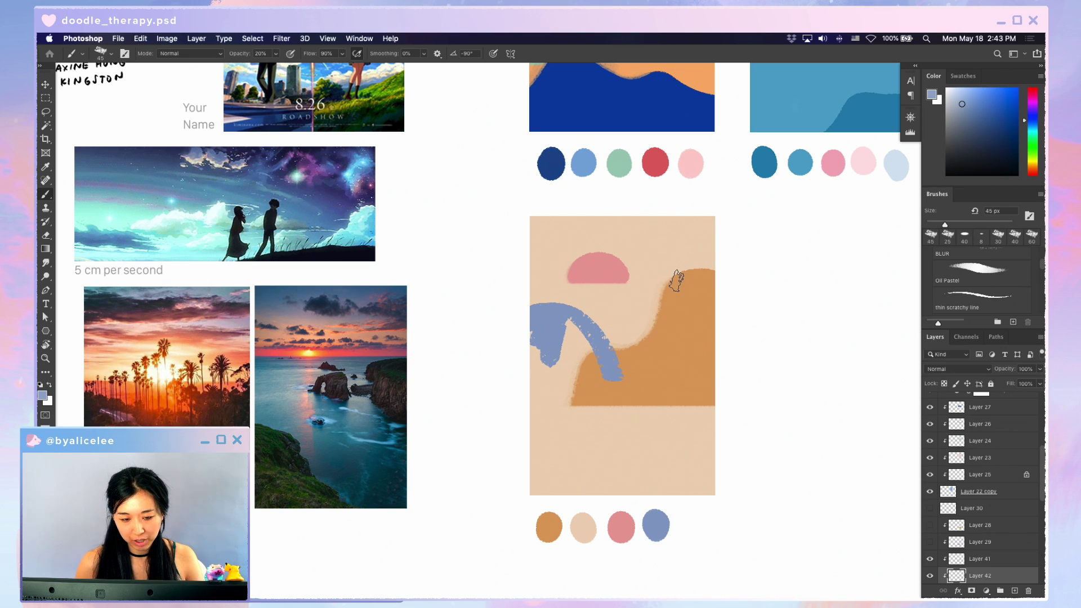
pyautogui.moveTo(656, 240); pyautogui.dragTo(632, 343)
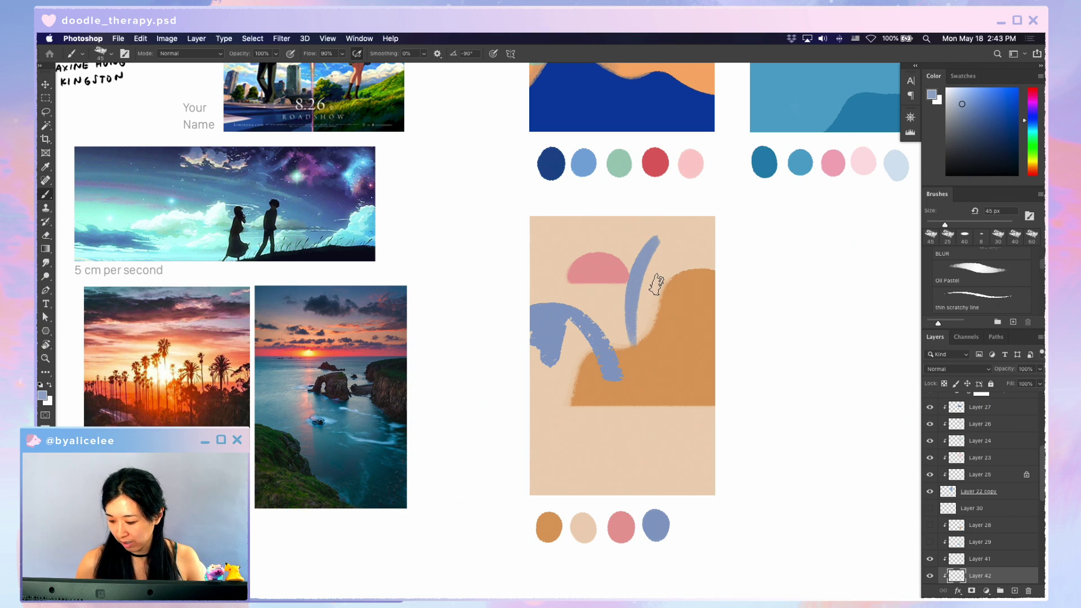
# - Add a new layer above the studies for brush tests and reset the painting colors to default black
pyautogui.press('super+shift+n')
pyautogui.press('Return')
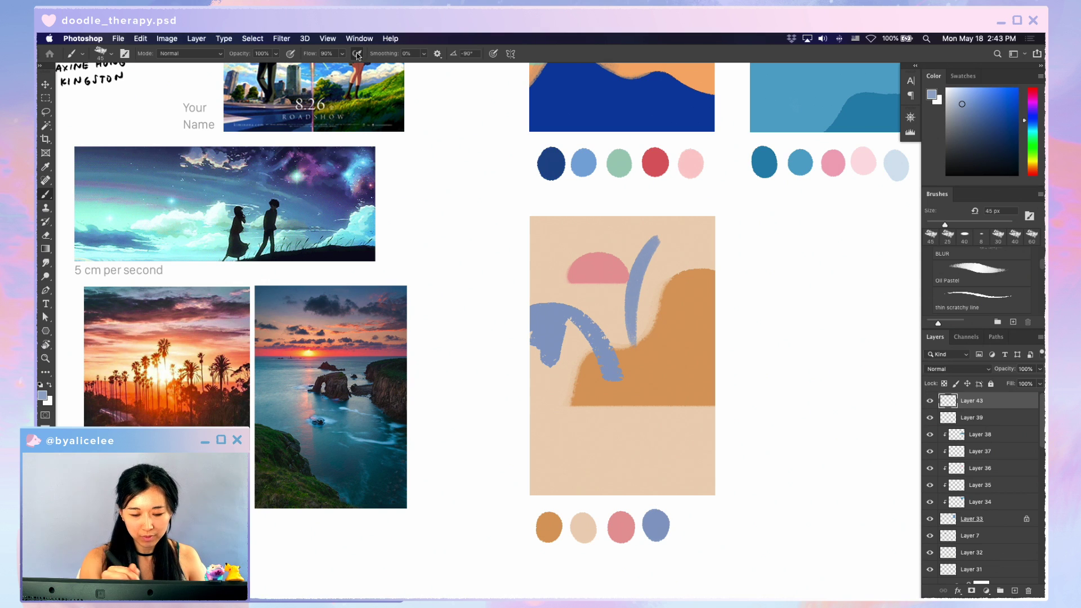
pyautogui.moveTo(805, 271)
pyautogui.mouseDown()
pyautogui.moveTo(811, 244)
pyautogui.moveTo(803, 264)
pyautogui.moveTo(832, 261)
pyautogui.mouseUp()
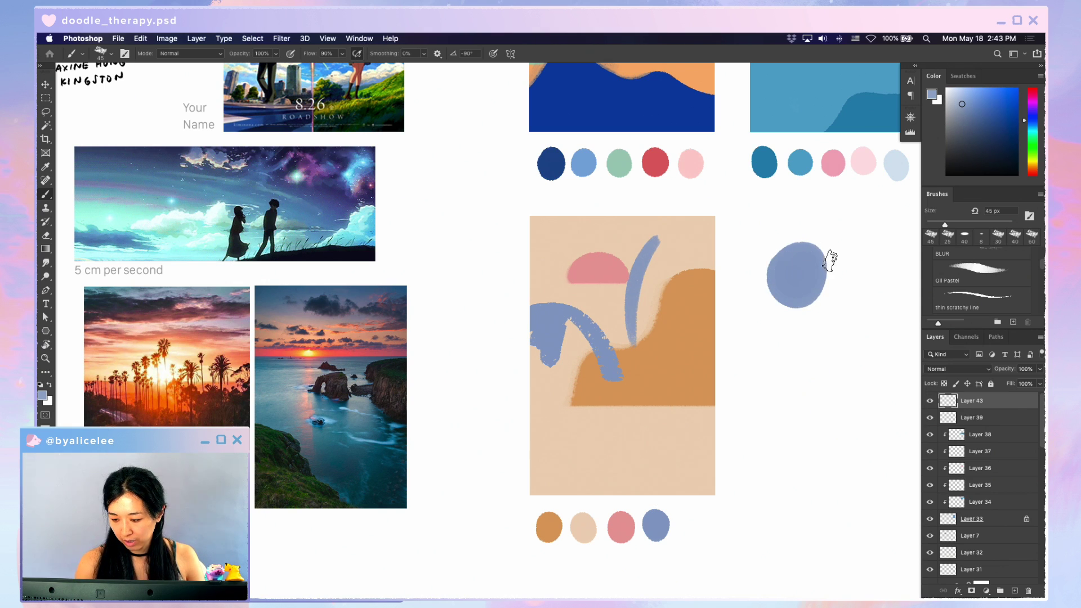
pyautogui.press('super+z')
pyautogui.press('d')
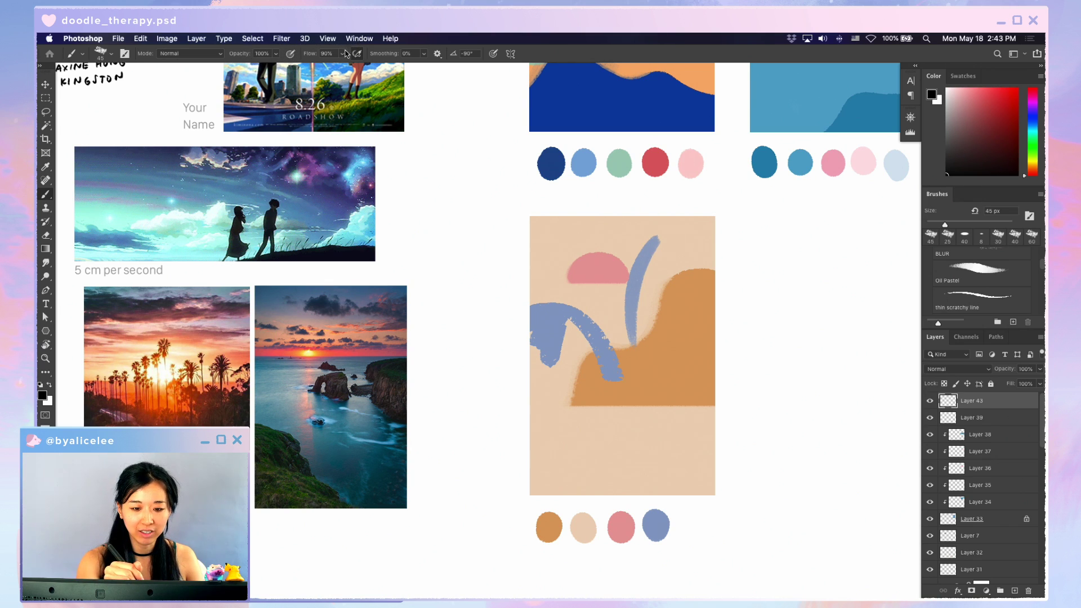
# - Paint two black test circles in the blank area beside the third study, the second one at 10% flow
pyautogui.moveTo(777, 284)
pyautogui.mouseDown()
pyautogui.moveTo(772, 264)
pyautogui.moveTo(799, 304)
pyautogui.moveTo(788, 281)
pyautogui.moveTo(794, 293)
pyautogui.mouseUp()
pyautogui.moveTo(752, 329); pyautogui.dragTo(682, 330)
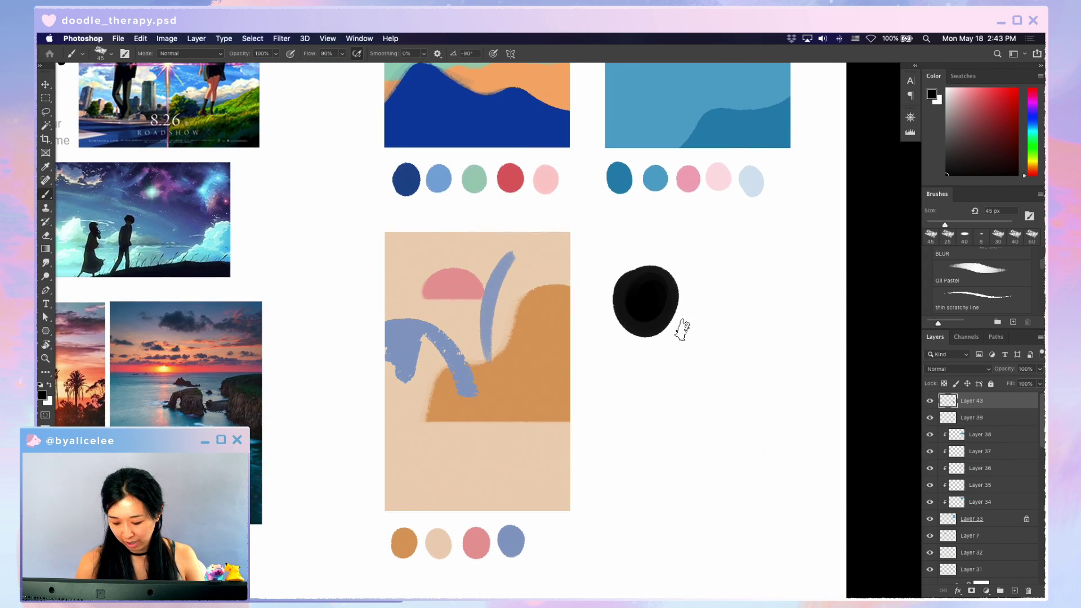
pyautogui.moveTo(718, 286)
pyautogui.mouseDown()
pyautogui.moveTo(760, 292)
pyautogui.moveTo(739, 321)
pyautogui.moveTo(731, 278)
pyautogui.moveTo(744, 280)
pyautogui.moveTo(740, 299)
pyautogui.moveTo(755, 287)
pyautogui.moveTo(728, 319)
pyautogui.moveTo(730, 275)
pyautogui.moveTo(761, 285)
pyautogui.moveTo(735, 330)
pyautogui.moveTo(712, 281)
pyautogui.moveTo(756, 284)
pyautogui.moveTo(740, 332)
pyautogui.moveTo(710, 298)
pyautogui.moveTo(732, 278)
pyautogui.moveTo(749, 288)
pyautogui.moveTo(728, 322)
pyautogui.moveTo(708, 299)
pyautogui.moveTo(729, 272)
pyautogui.moveTo(744, 304)
pyautogui.moveTo(708, 294)
pyautogui.moveTo(731, 315)
pyautogui.moveTo(757, 289)
pyautogui.moveTo(722, 292)
pyautogui.moveTo(728, 266)
pyautogui.moveTo(749, 312)
pyautogui.moveTo(699, 292)
pyautogui.moveTo(751, 300)
pyautogui.moveTo(704, 287)
pyautogui.moveTo(740, 279)
pyautogui.moveTo(742, 327)
pyautogui.moveTo(721, 269)
pyautogui.mouseUp()
pyautogui.press('[')
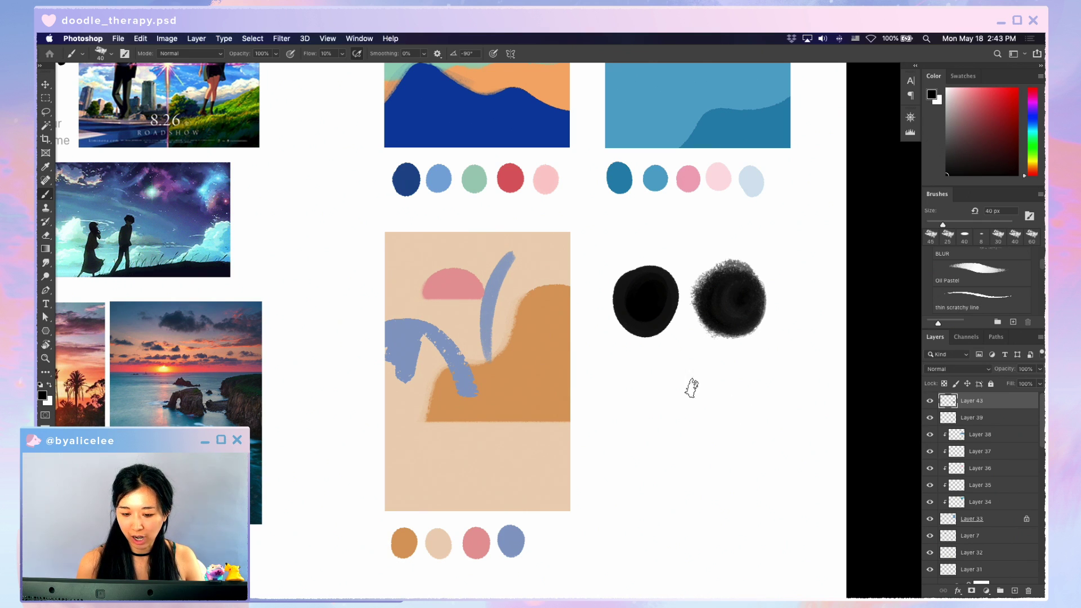
# - Switch to the finished illustration and select the layer of the large pink cloud bank without moving it
pyautogui.moveTo(570, 364); pyautogui.dragTo(593, 478)
pyautogui.moveTo(633, 310); pyautogui.dragTo(665, 395)
pyautogui.hotkey('ctrl', 'Tab')
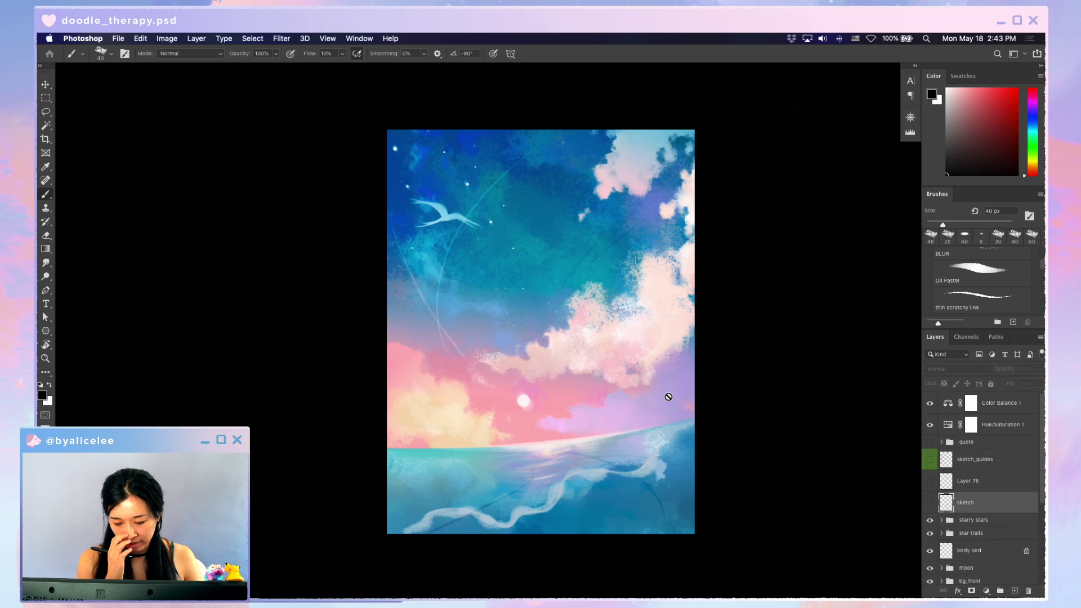
pyautogui.press('v')
pyautogui.moveTo(650, 276); pyautogui.dragTo(670, 264)
pyautogui.press('super+z')
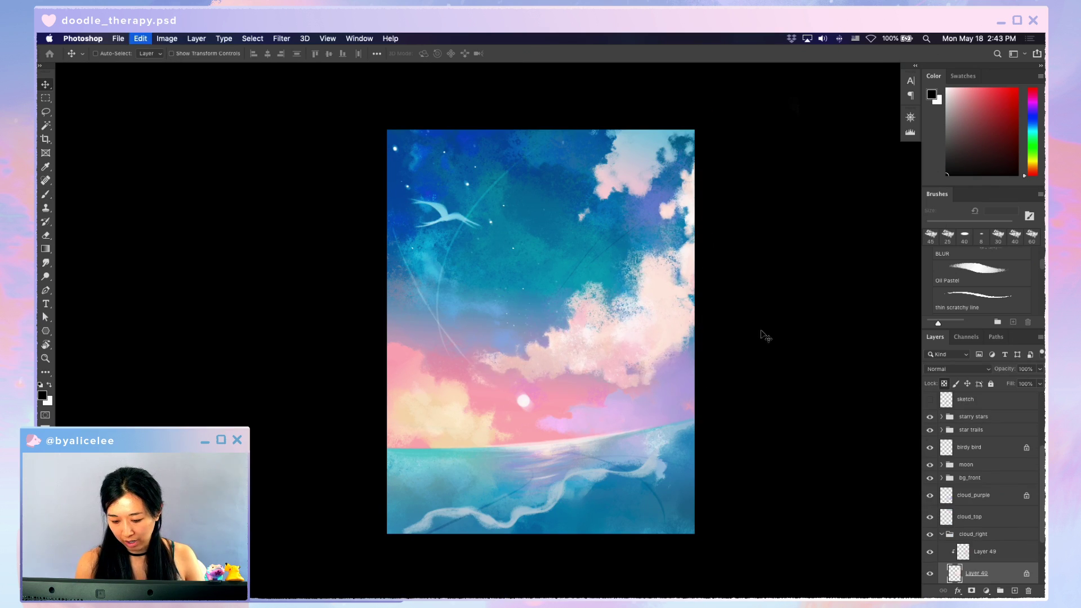
# - Select the white bird's layer in the upper sky of the finished illustration
pyautogui.press('super+equal')
pyautogui.press('b')
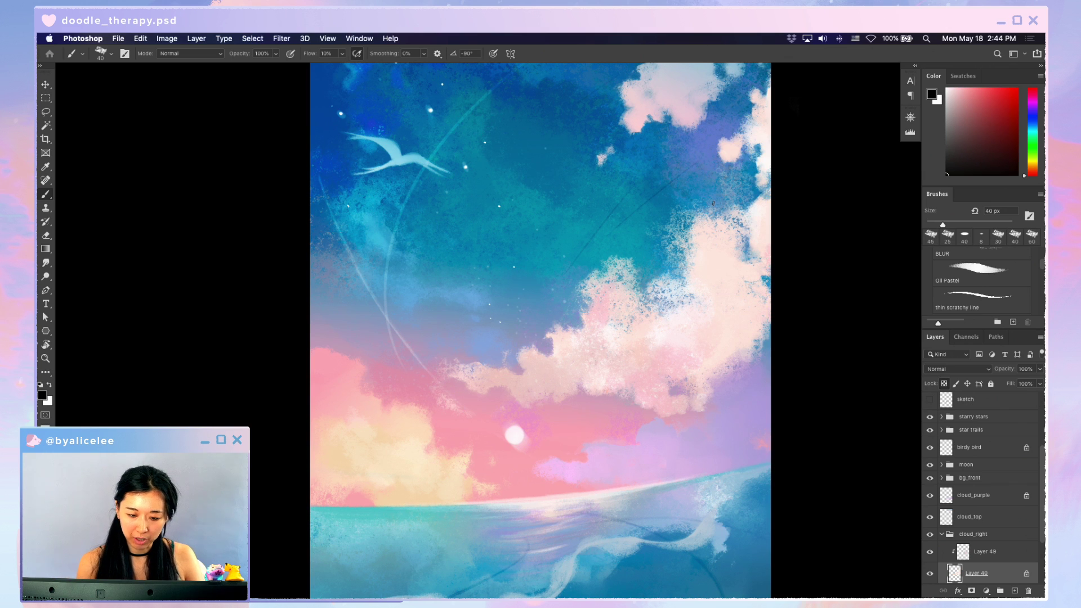
pyautogui.press('v')
pyautogui.moveTo(414, 157); pyautogui.dragTo(422, 158)
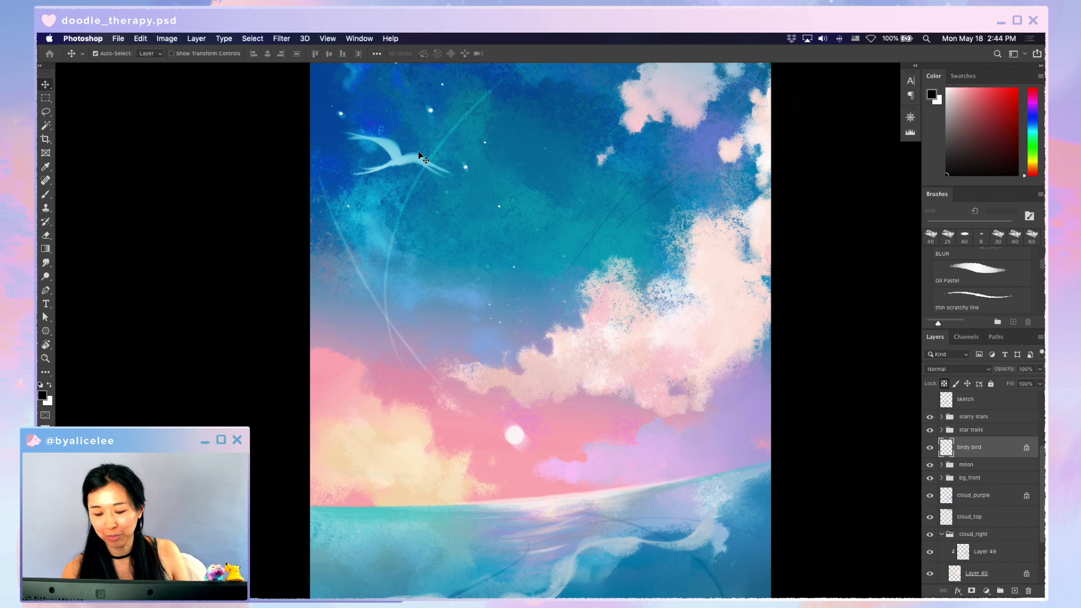
# - Return to the color studies document, enlarge the brush list, and choose the Lovely brushy brush
pyautogui.hotkey('ctrl', 'Tab')
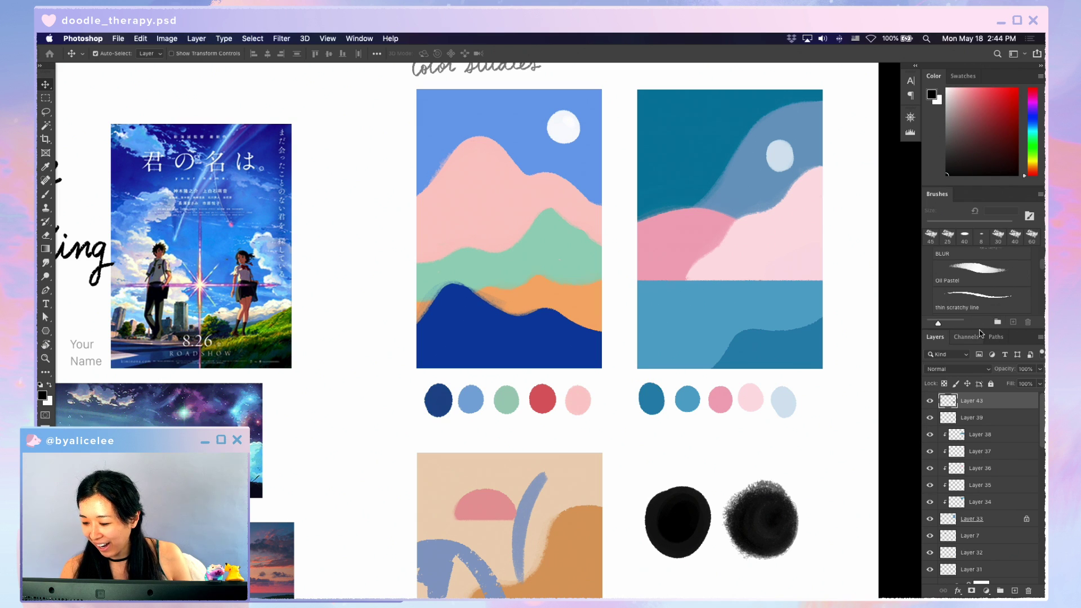
pyautogui.moveTo(980, 330)
pyautogui.mouseDown()
pyautogui.moveTo(970, 472)
pyautogui.moveTo(1011, 477)
pyautogui.mouseUp()
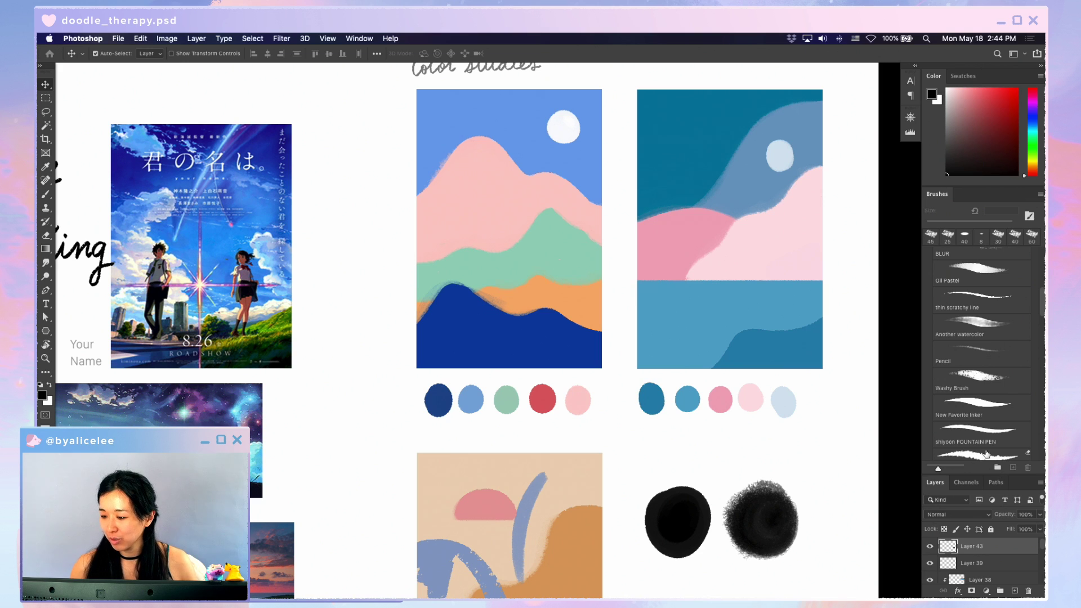
pyautogui.scroll(5, 974, 445)
pyautogui.scroll(-5, 977, 445)
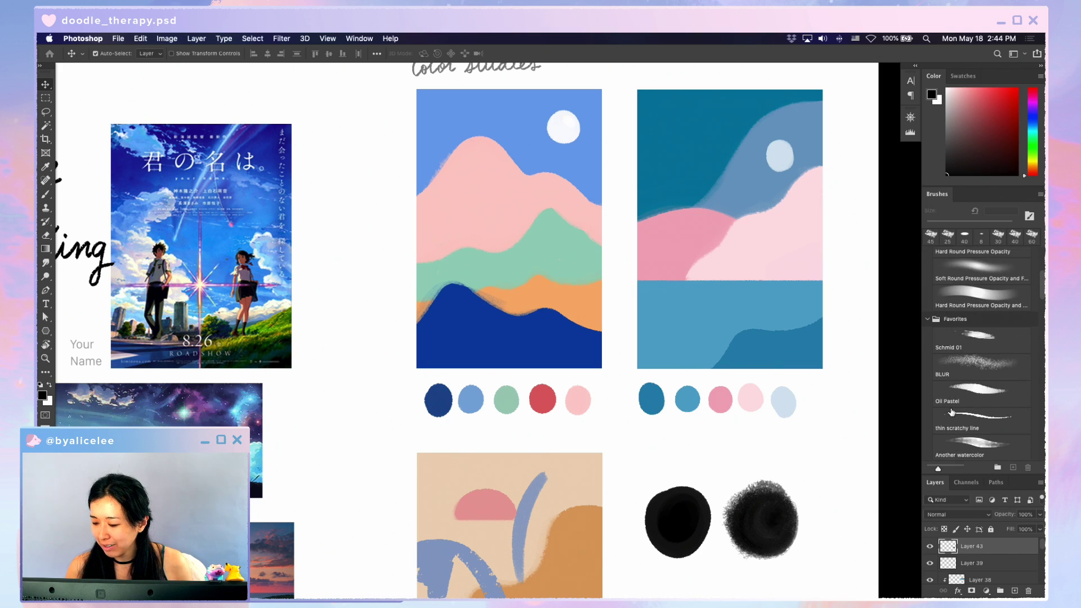
pyautogui.scroll(-4, 952, 413)
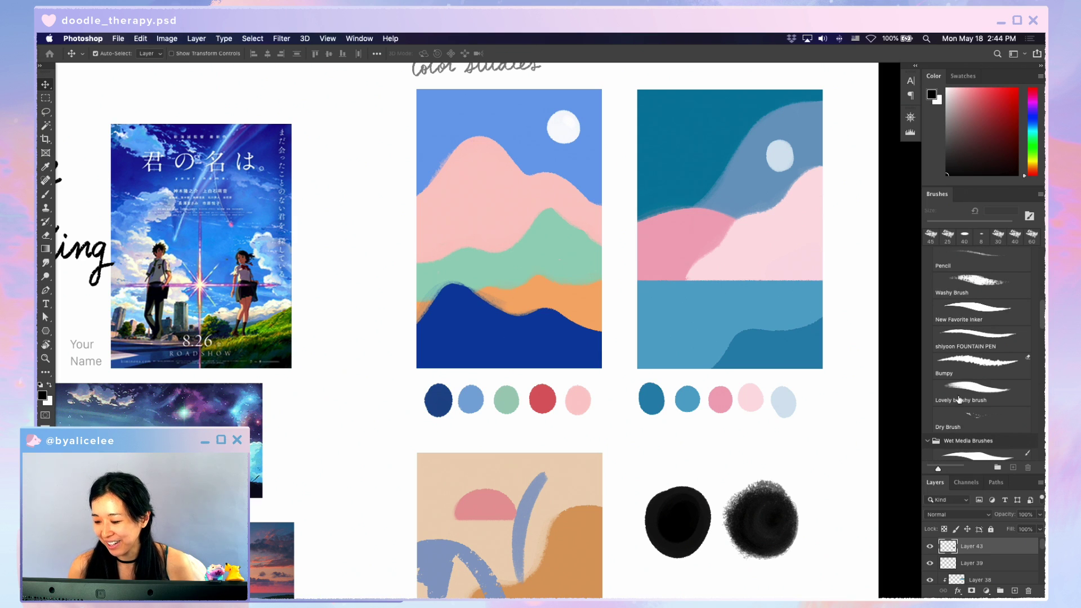
pyautogui.scroll(-1, 980, 389)
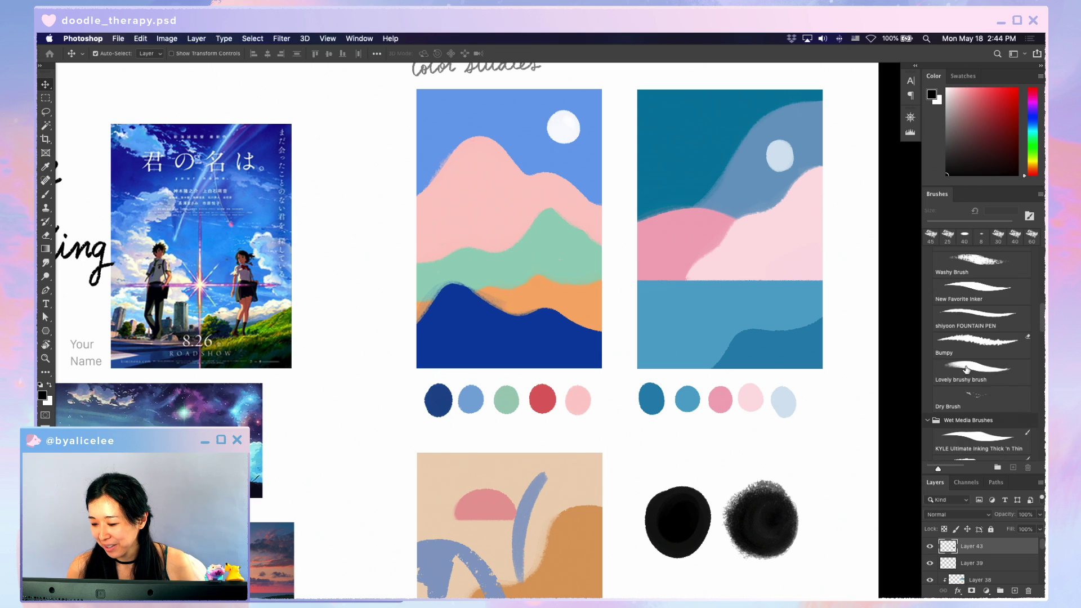
pyautogui.click(939, 381)
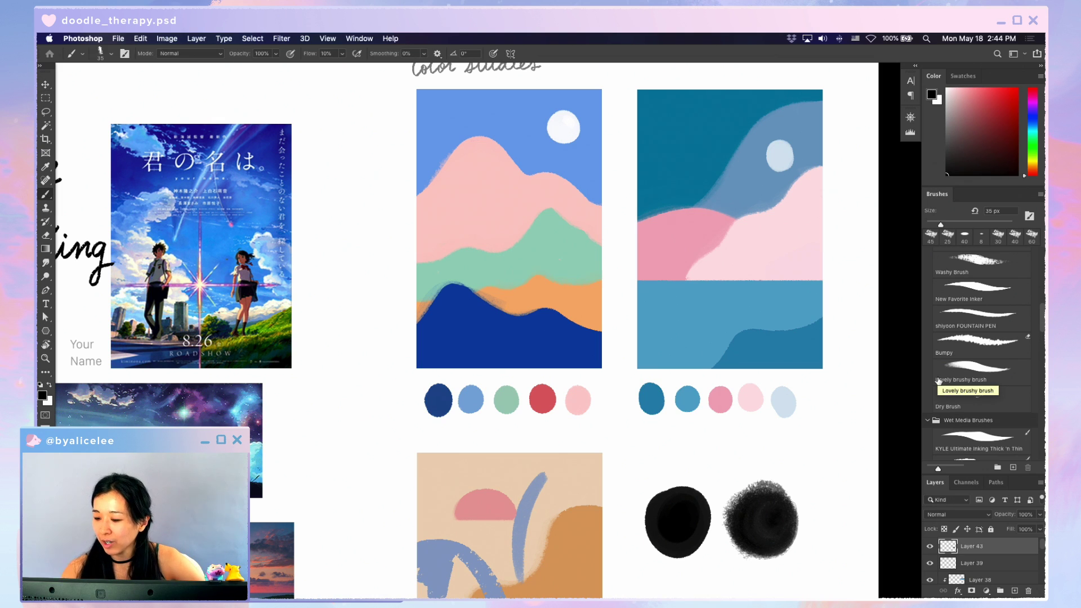
# - Collapse the Wet Media Brushes and Special Effects Brushes groups in the brush list
pyautogui.press('v')
pyautogui.scroll(-5, 1042, 344)
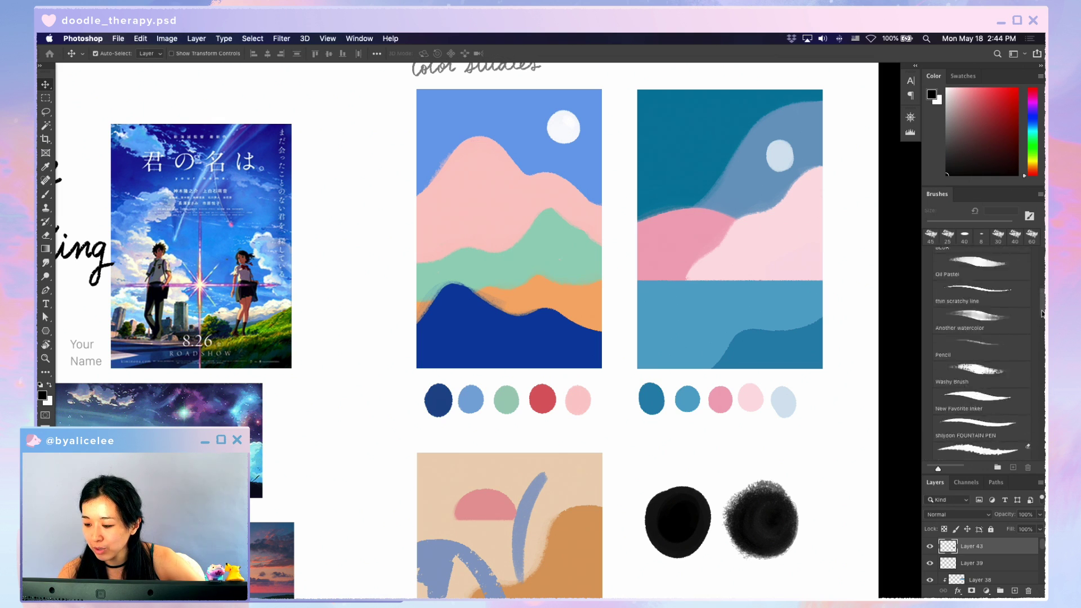
pyautogui.scroll(2, 980, 316)
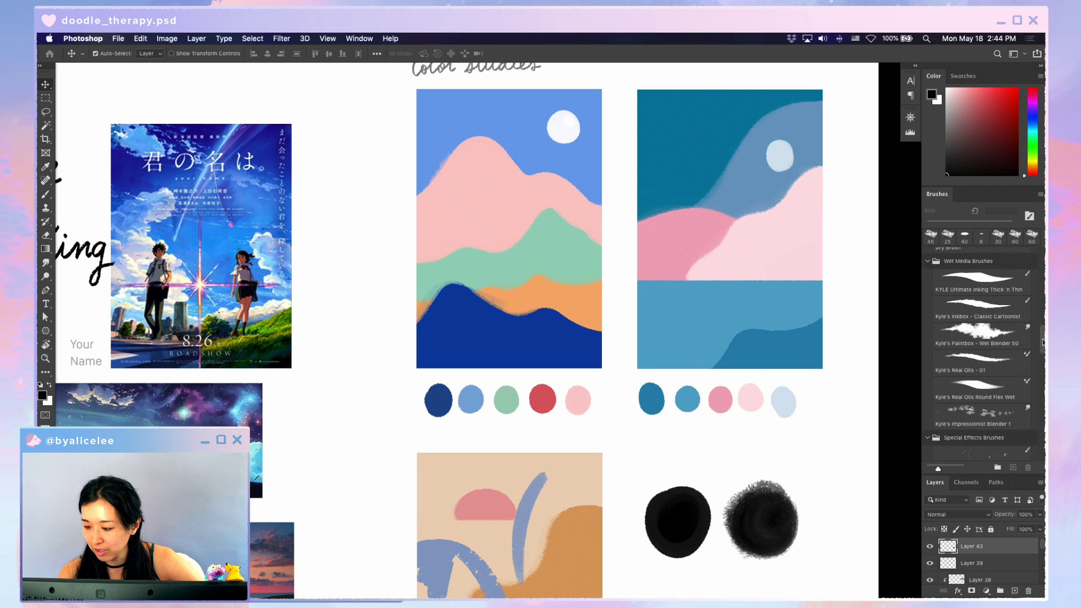
pyautogui.click(930, 263)
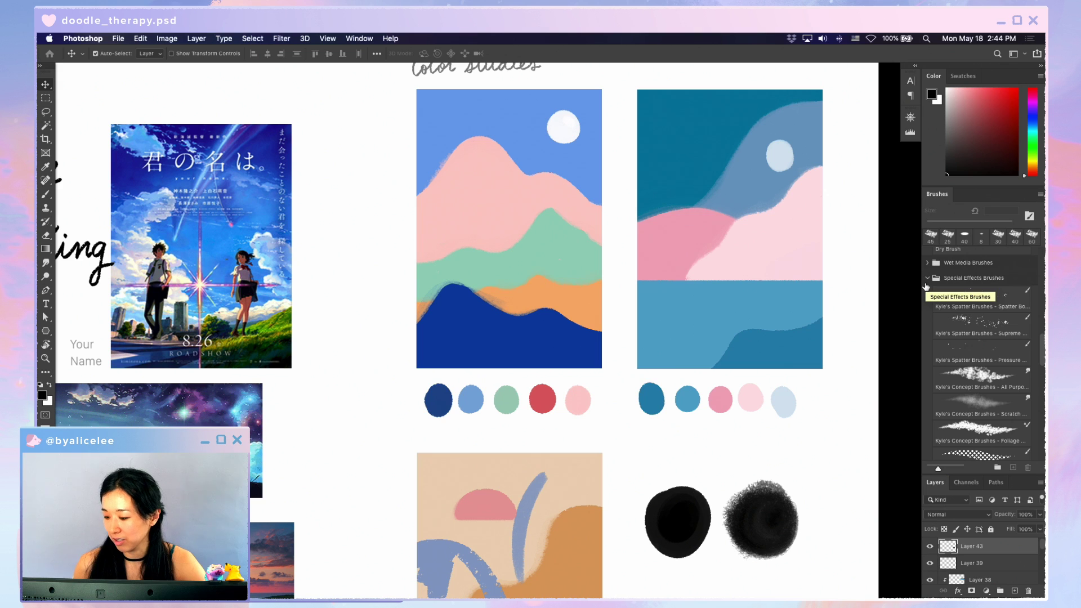
pyautogui.click(927, 278)
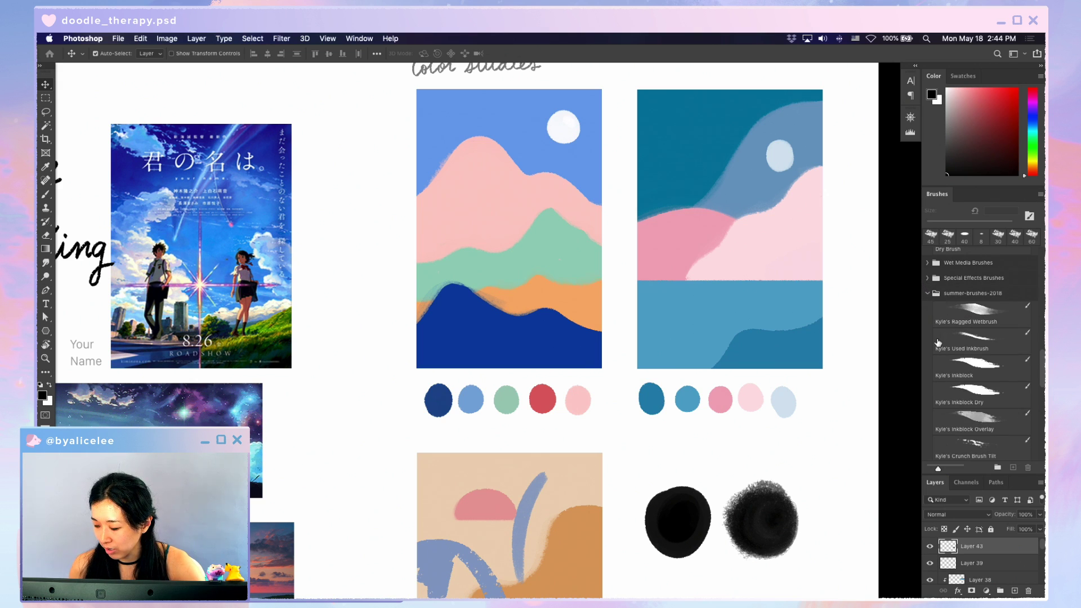
# - Paint two square black test patches with the Schmid 01 brush near the teal study's swatches, and clear all the test marks
pyautogui.scroll(6, 952, 366)
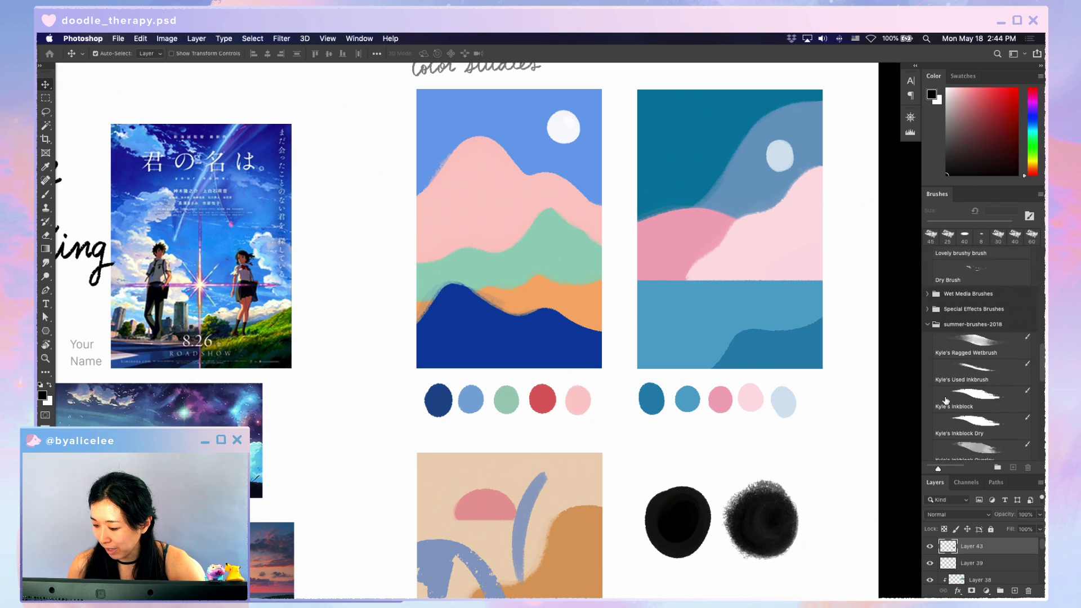
pyautogui.scroll(4, 956, 413)
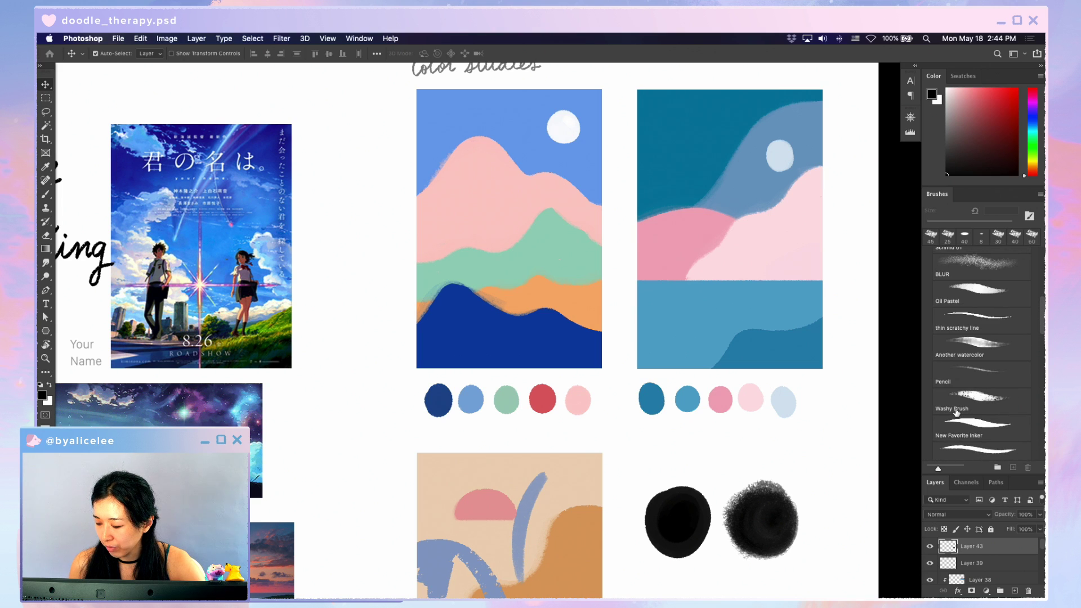
pyautogui.scroll(-2, 963, 361)
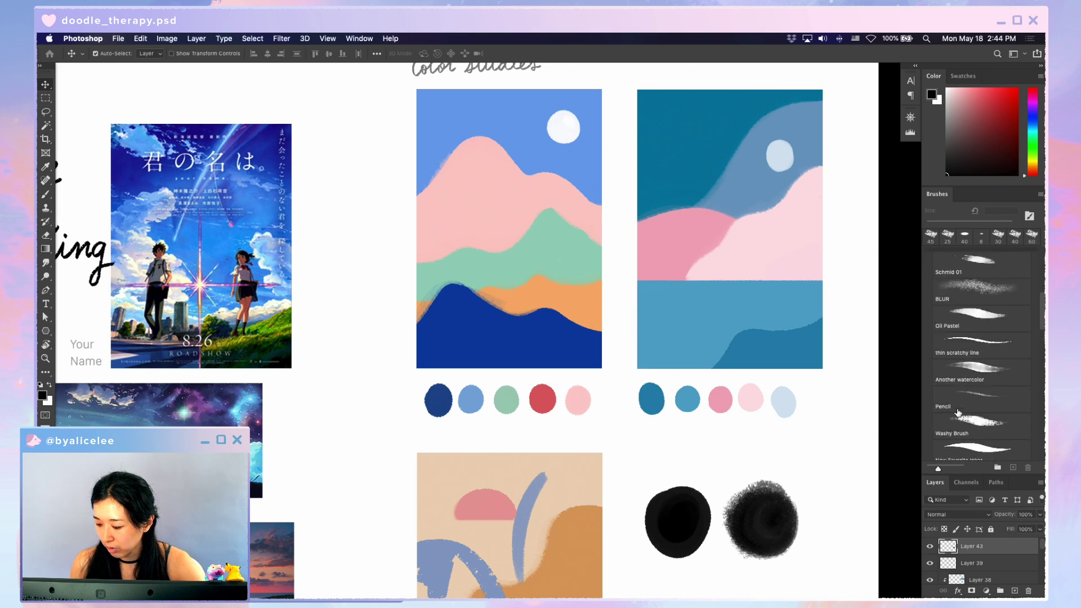
pyautogui.scroll(1, 974, 316)
pyautogui.click(982, 292)
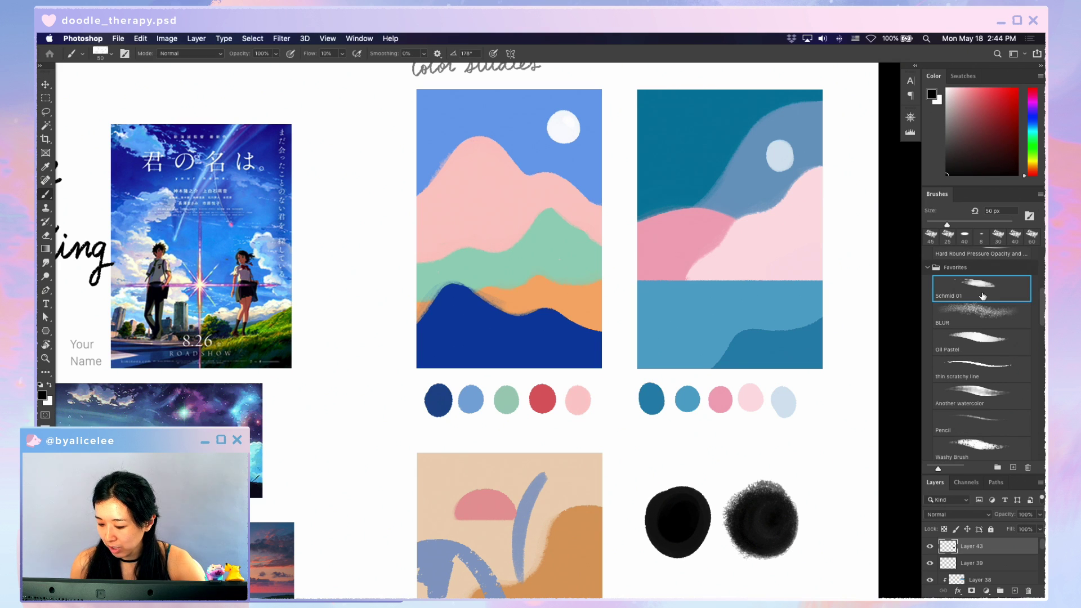
pyautogui.moveTo(807, 431)
pyautogui.mouseDown()
pyautogui.moveTo(807, 465)
pyautogui.moveTo(784, 432)
pyautogui.moveTo(814, 449)
pyautogui.moveTo(797, 465)
pyautogui.moveTo(796, 425)
pyautogui.moveTo(774, 427)
pyautogui.moveTo(779, 472)
pyautogui.moveTo(815, 466)
pyautogui.moveTo(813, 423)
pyautogui.moveTo(788, 426)
pyautogui.moveTo(814, 448)
pyautogui.mouseUp()
pyautogui.moveTo(834, 374)
pyautogui.mouseDown()
pyautogui.moveTo(850, 408)
pyautogui.moveTo(832, 375)
pyautogui.moveTo(822, 368)
pyautogui.moveTo(817, 380)
pyautogui.moveTo(825, 360)
pyautogui.moveTo(811, 395)
pyautogui.mouseUp()
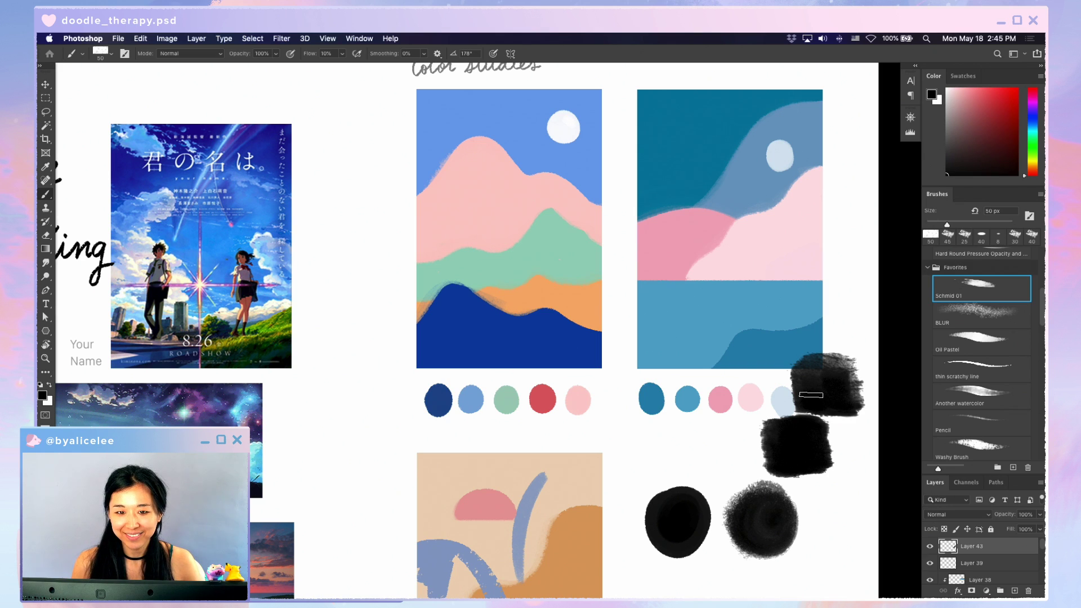
pyautogui.press('Delete')
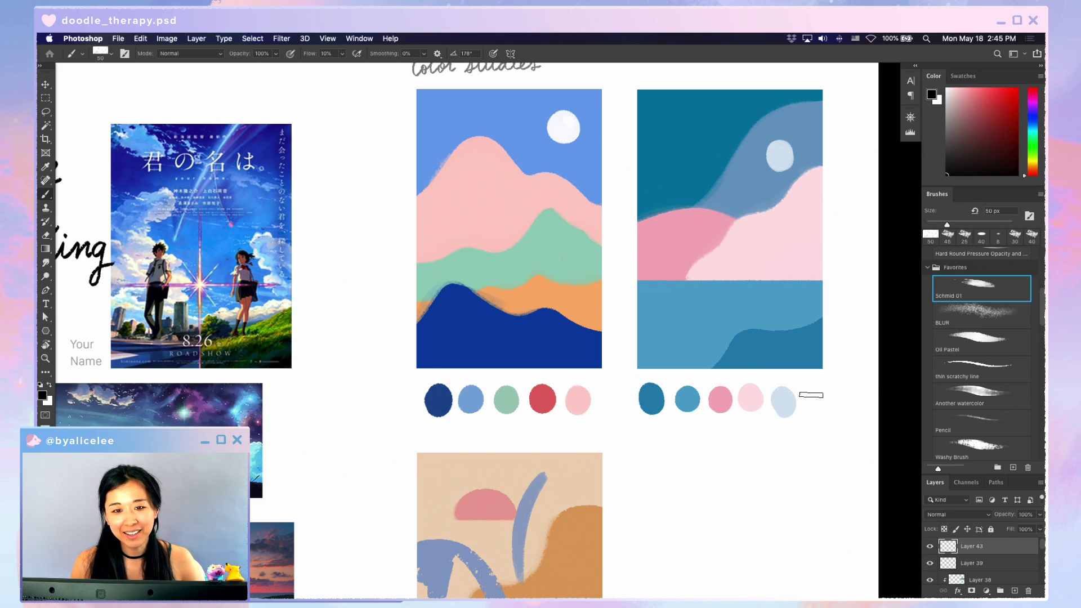
# - Choose the Lovely Brushy Brush for painting and the shiyoon FOUNTAIN PEN tip for the Eraser
pyautogui.scroll(-5, 1042, 322)
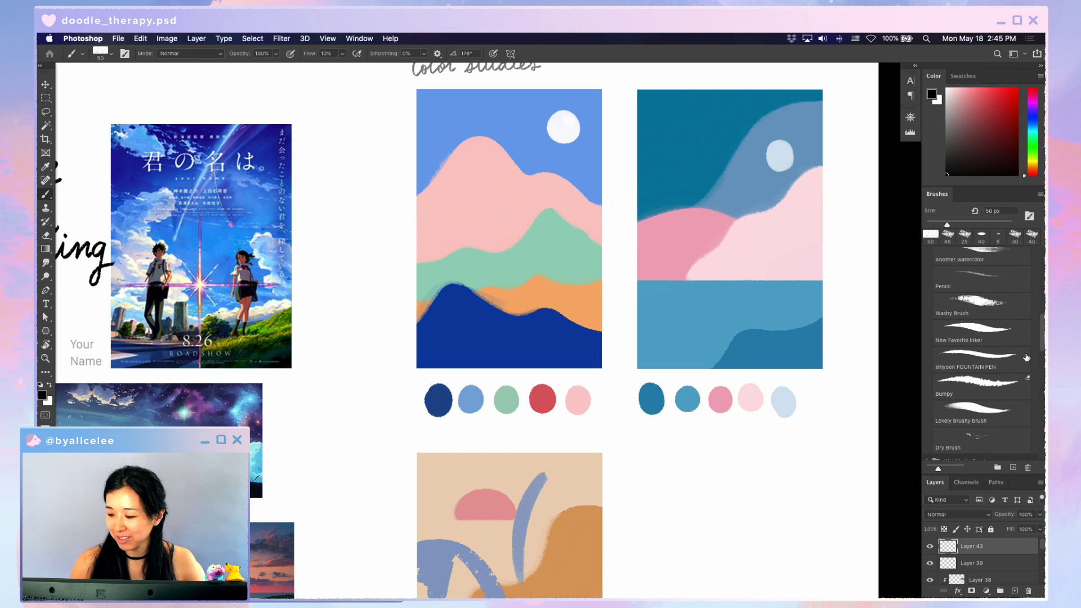
pyautogui.scroll(-3, 973, 374)
pyautogui.click(974, 373)
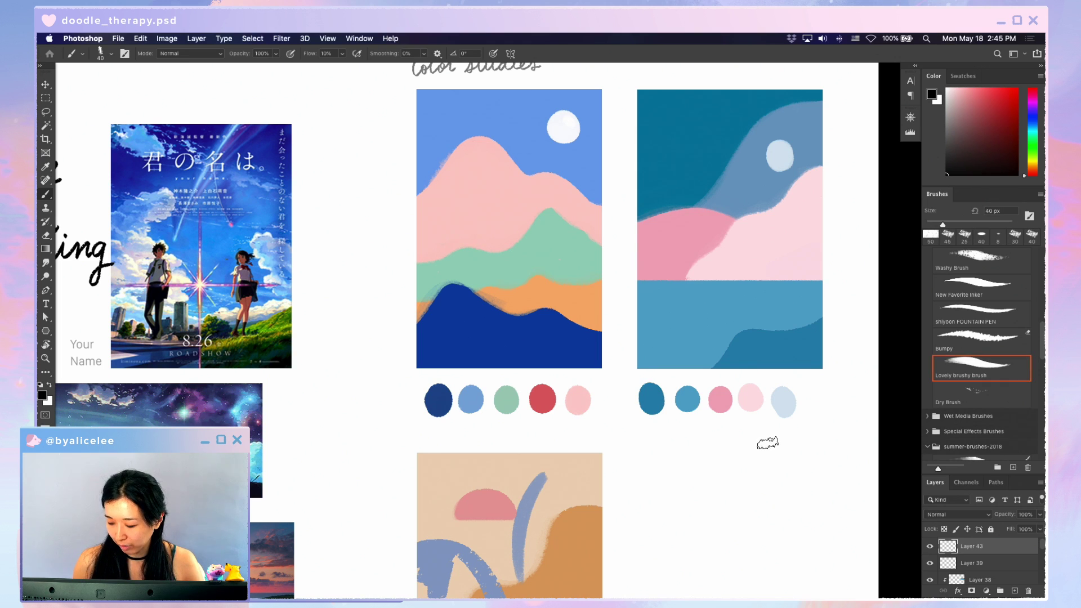
pyautogui.press('e')
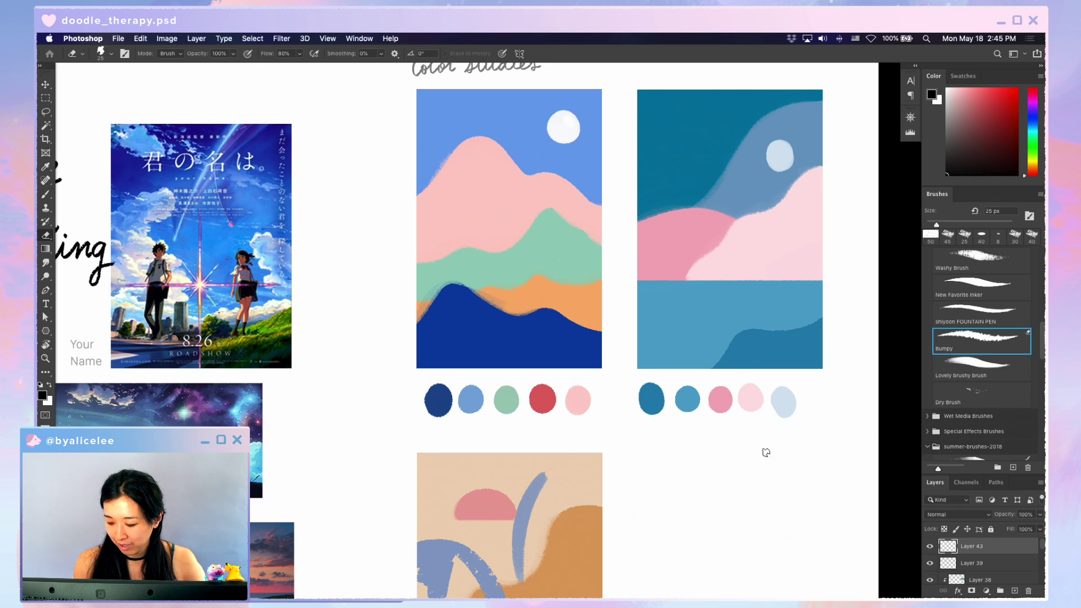
pyautogui.click(969, 313)
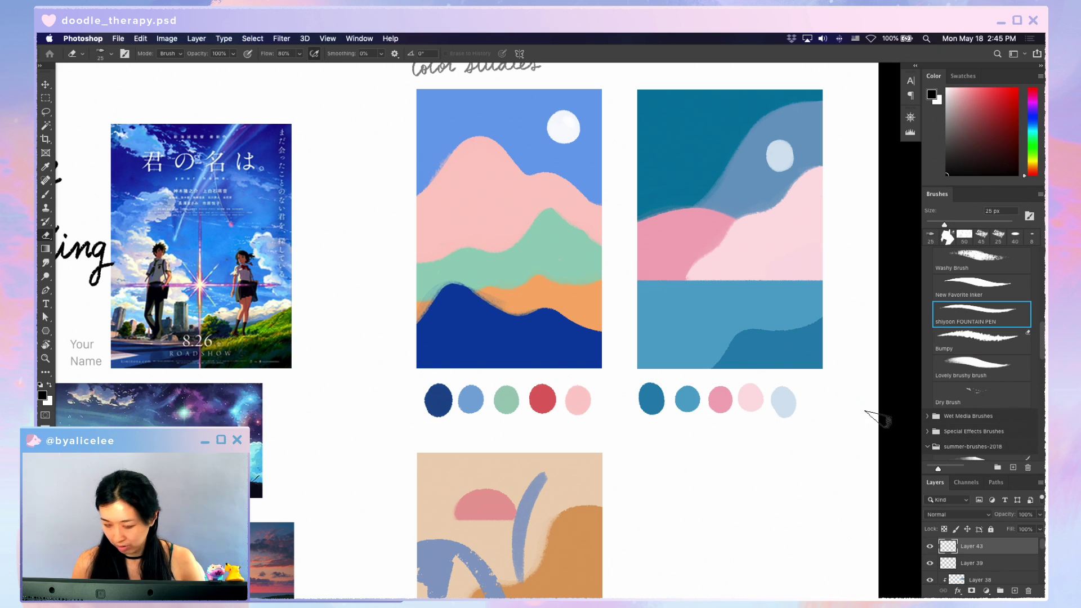
# - Paint a broad black test stroke with the Lovely Brushy Brush over the teal study's swatches, and delete the test layer
pyautogui.press('b')
pyautogui.moveTo(735, 419)
pyautogui.mouseDown()
pyautogui.moveTo(732, 479)
pyautogui.moveTo(814, 501)
pyautogui.mouseUp()
pyautogui.press('super+z')
pyautogui.moveTo(735, 379)
pyautogui.mouseDown()
pyautogui.moveTo(700, 497)
pyautogui.moveTo(743, 383)
pyautogui.moveTo(736, 527)
pyautogui.moveTo(729, 389)
pyautogui.moveTo(727, 451)
pyautogui.moveTo(701, 492)
pyautogui.moveTo(736, 373)
pyautogui.moveTo(733, 480)
pyautogui.moveTo(673, 442)
pyautogui.moveTo(724, 383)
pyautogui.moveTo(723, 513)
pyautogui.moveTo(683, 463)
pyautogui.moveTo(717, 372)
pyautogui.moveTo(730, 486)
pyautogui.moveTo(684, 488)
pyautogui.moveTo(691, 384)
pyautogui.moveTo(740, 438)
pyautogui.moveTo(733, 513)
pyautogui.moveTo(751, 367)
pyautogui.moveTo(777, 451)
pyautogui.moveTo(761, 532)
pyautogui.mouseUp()
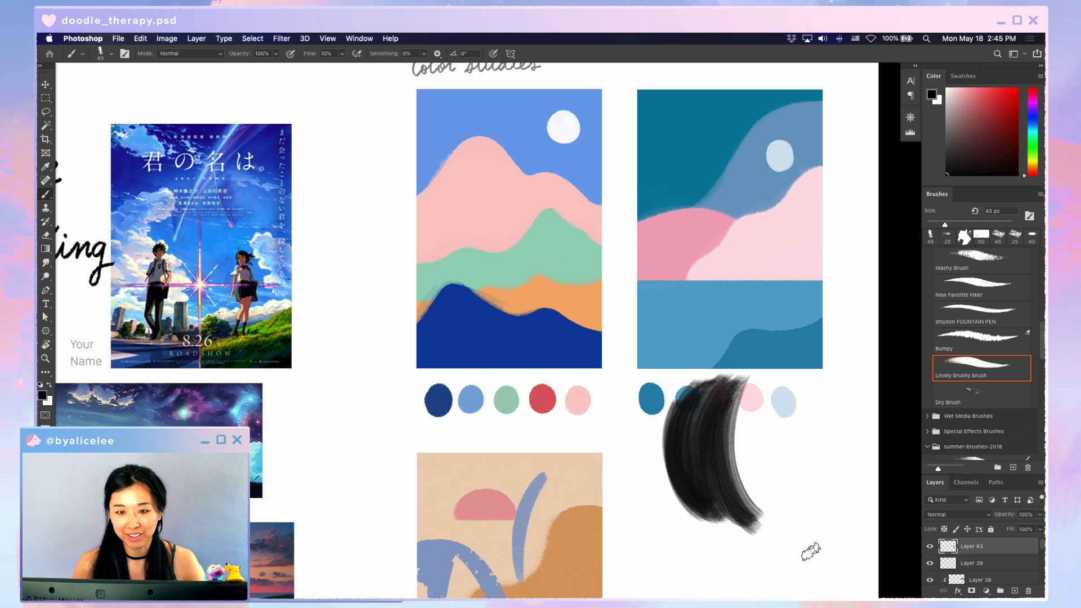
pyautogui.press('v')
pyautogui.press('BackSpace')
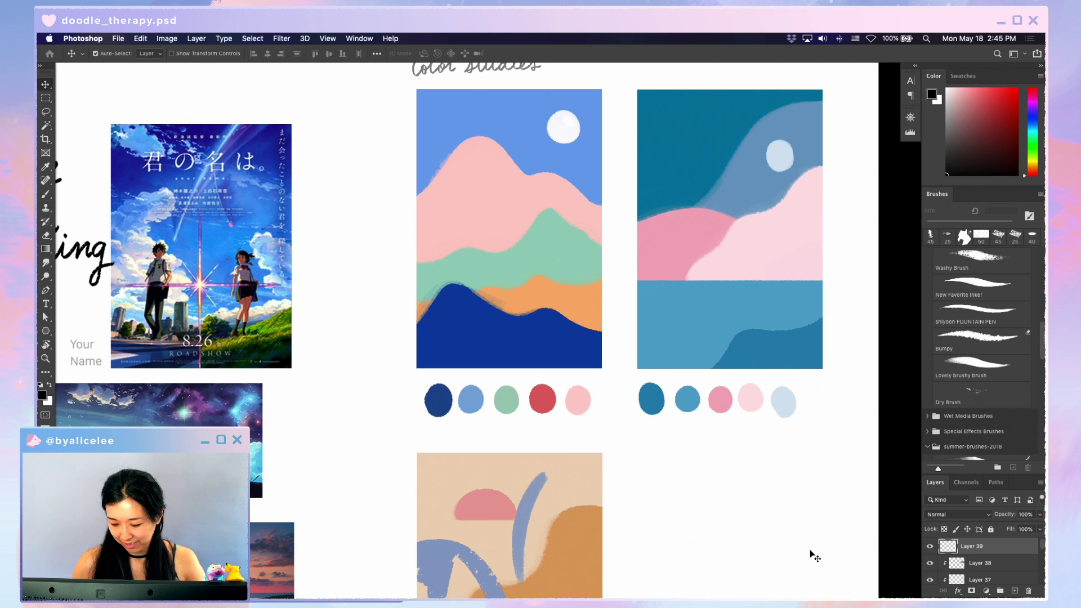
# - Select the blue strokes' layer in the tan study, sample their periwinkle blue, and clear the strokes
pyautogui.scroll(-5, 788, 506)
pyautogui.hscroll(-3, 789, 506)
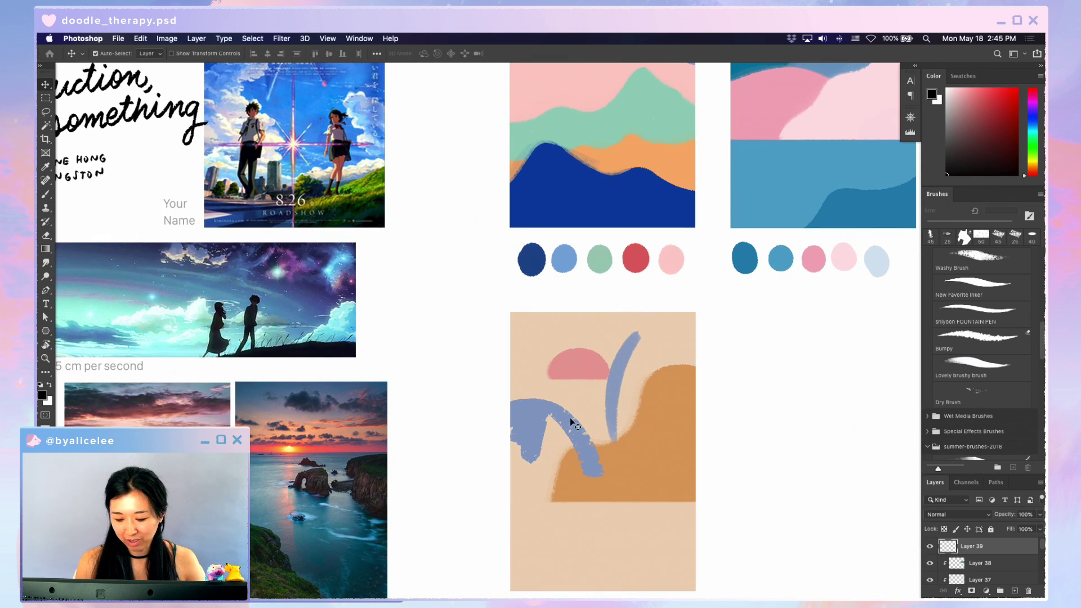
pyautogui.click(568, 419)
pyautogui.press('i')
pyautogui.click(533, 409)
pyautogui.press('r')
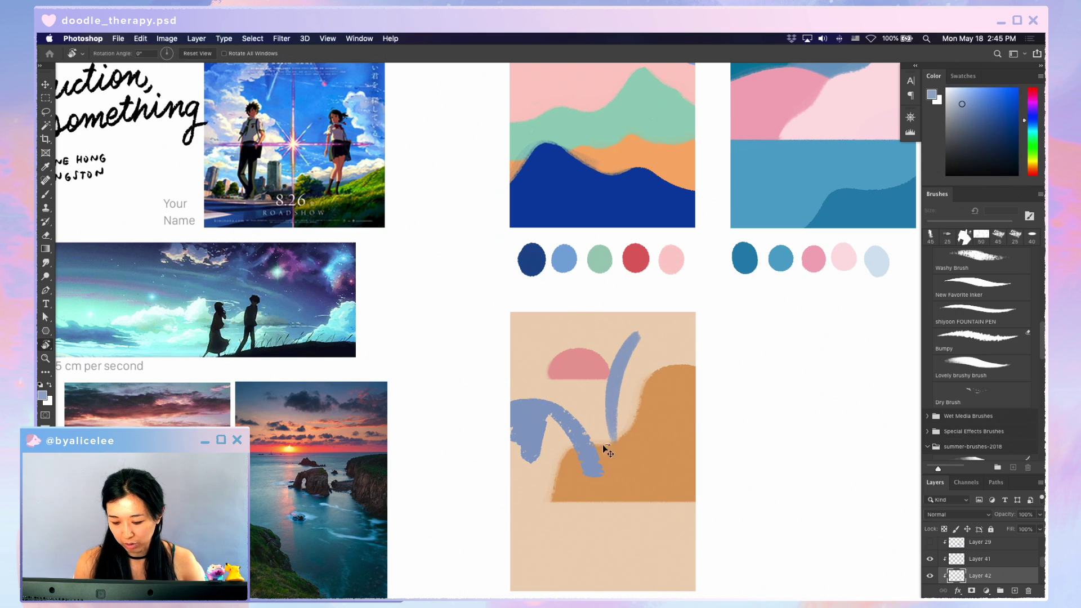
pyautogui.press('BackSpace')
# - Paint a filled periwinkle hill in the tan study with the Lovely Brushy Brush at 90% flow, and send its layer behind the orange hill
pyautogui.press('b')
pyautogui.moveTo(505, 430)
pyautogui.mouseDown()
pyautogui.moveTo(578, 406)
pyautogui.moveTo(626, 440)
pyautogui.mouseUp()
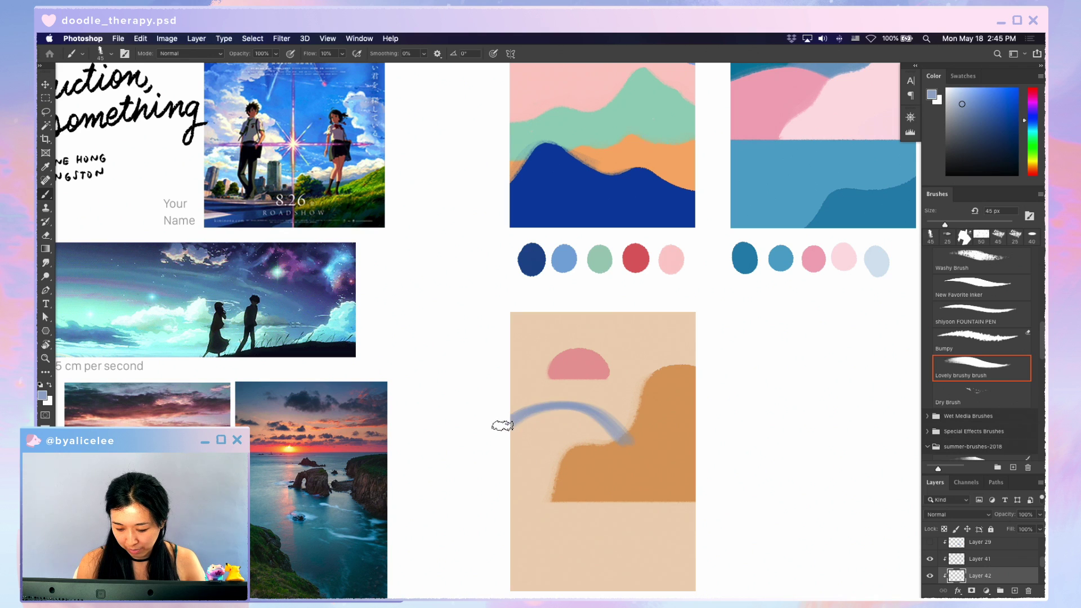
pyautogui.moveTo(502, 428); pyautogui.dragTo(633, 445)
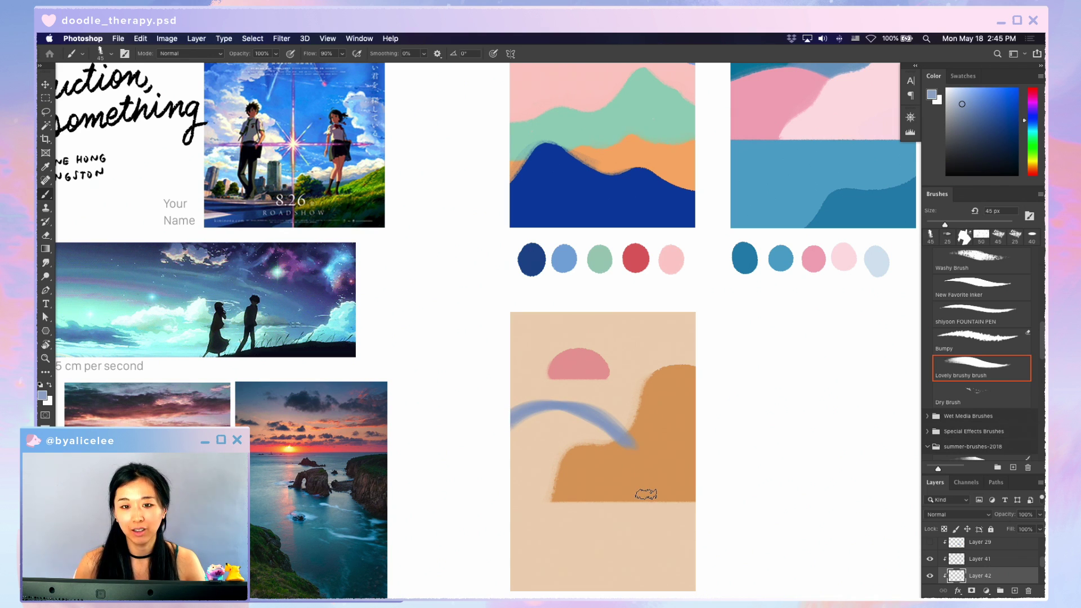
pyautogui.moveTo(522, 420); pyautogui.dragTo(639, 449)
pyautogui.moveTo(504, 425); pyautogui.dragTo(644, 467)
pyautogui.press('r')
pyautogui.moveTo(659, 519)
pyautogui.mouseDown()
pyautogui.moveTo(711, 475)
pyautogui.moveTo(720, 232)
pyautogui.moveTo(663, 186)
pyautogui.moveTo(649, 344)
pyautogui.moveTo(704, 333)
pyautogui.mouseUp()
pyautogui.press('Escape')
pyautogui.press('super+bracketleft')
# - Erase the periwinkle hill's lower edge straight with a 45 px tip, and shift the pink sun slightly up and right
pyautogui.press('e')
pyautogui.press(']')
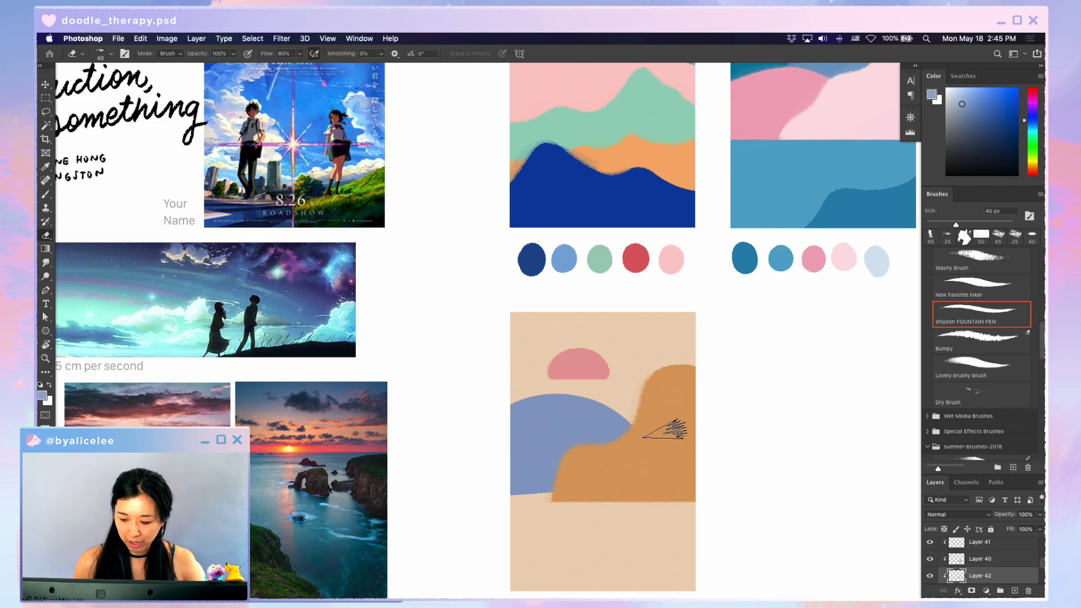
pyautogui.click(986, 239)
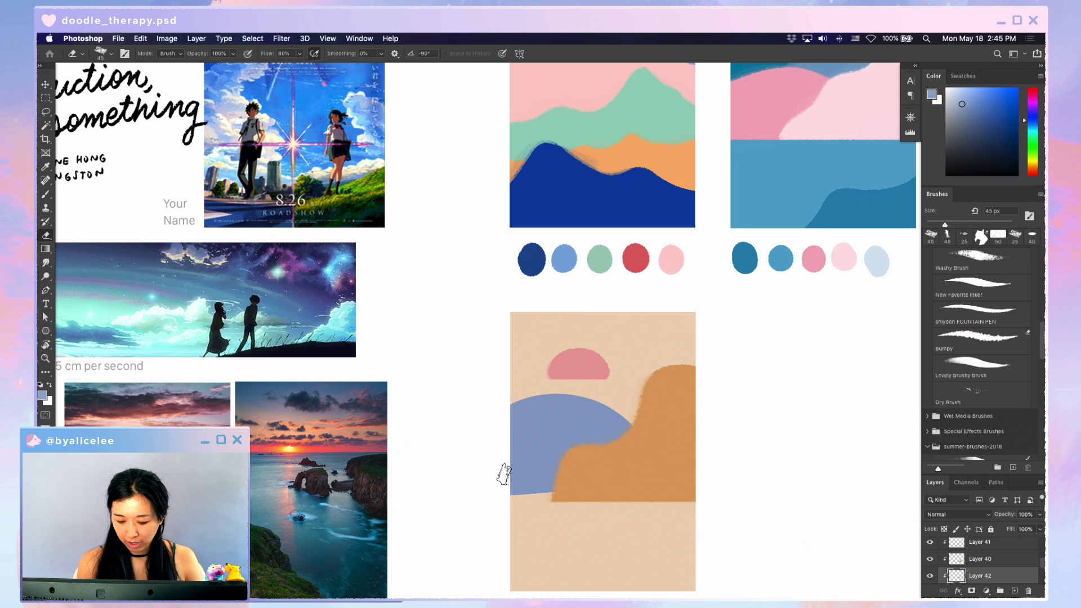
pyautogui.press('v')
pyautogui.moveTo(599, 364); pyautogui.dragTo(608, 355)
# - Sample the orange hill's color and clean up the hill's outline with the Lovely Brushy Brush at 25 px
pyautogui.click(609, 457)
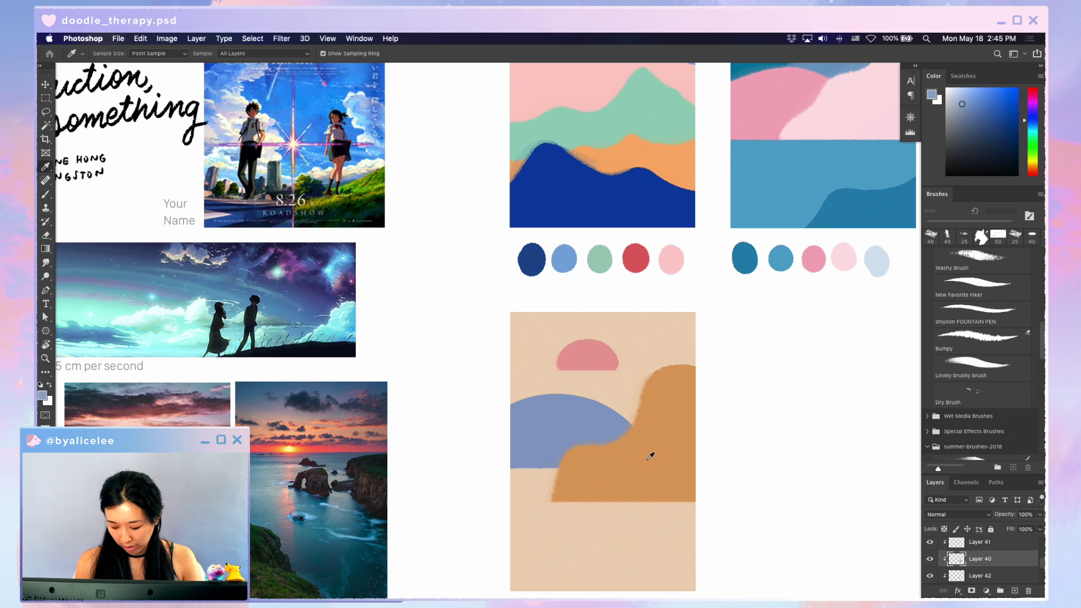
pyautogui.press('i')
pyautogui.click(650, 482)
pyautogui.press('r')
pyautogui.moveTo(670, 518)
pyautogui.mouseDown()
pyautogui.moveTo(724, 415)
pyautogui.moveTo(699, 383)
pyautogui.mouseUp()
pyautogui.press('b')
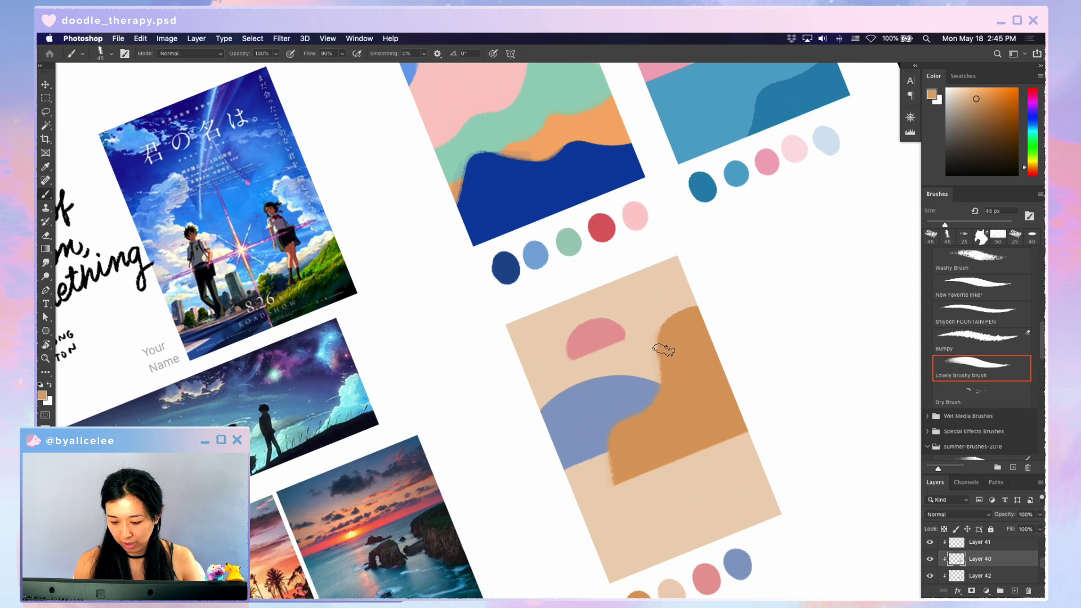
pyautogui.press('Escape')
pyautogui.press('[')
pyautogui.press('[')
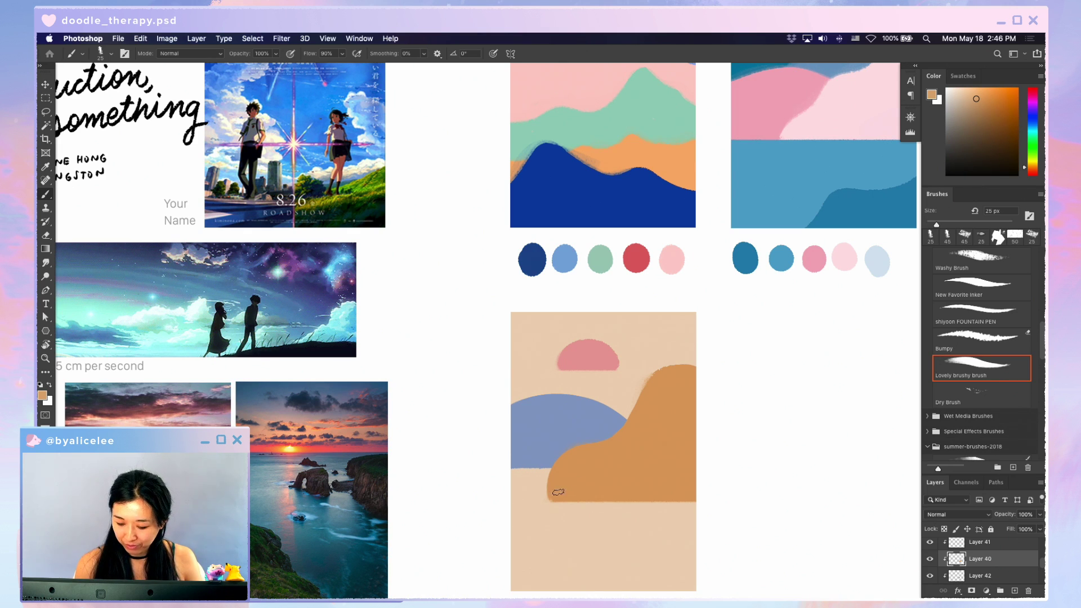
pyautogui.moveTo(552, 487)
pyautogui.mouseDown()
pyautogui.moveTo(572, 447)
pyautogui.moveTo(615, 439)
pyautogui.mouseUp()
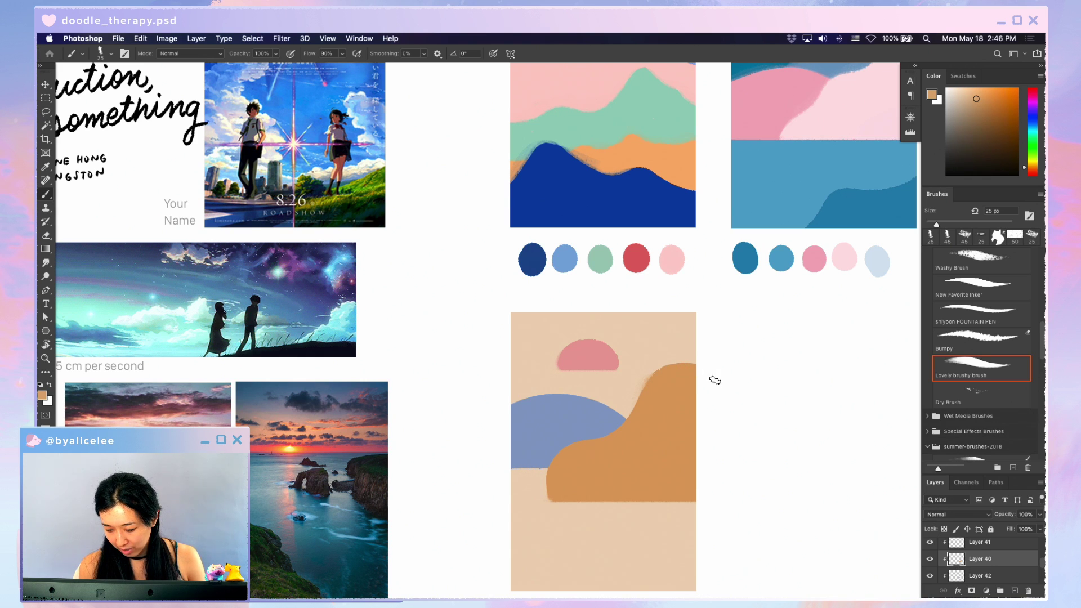
# - Shift the pink sun slightly right and the orange hill slightly down, and select the periwinkle hill's layer
pyautogui.scroll(-3, 752, 408)
pyautogui.hscroll(1, 726, 326)
pyautogui.press('v')
pyautogui.moveTo(584, 305); pyautogui.dragTo(608, 312)
pyautogui.moveTo(629, 396); pyautogui.dragTo(628, 403)
pyautogui.click(577, 350)
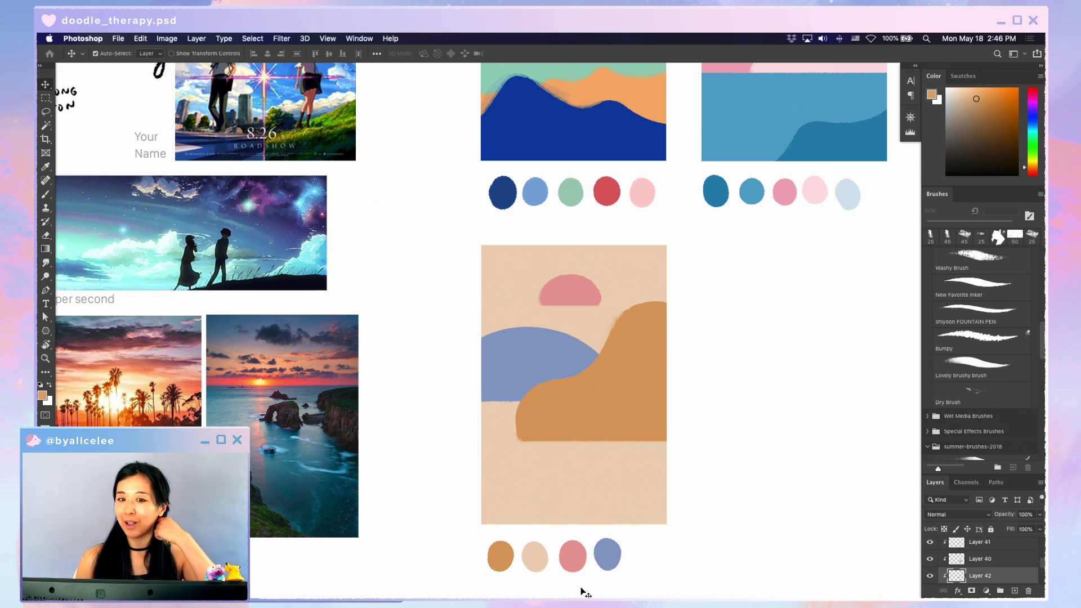
# - Add a clipped layer named Layer 43 and mix a deeper blue from the sampled periwinkle hill color
pyautogui.press('super+shift+n')
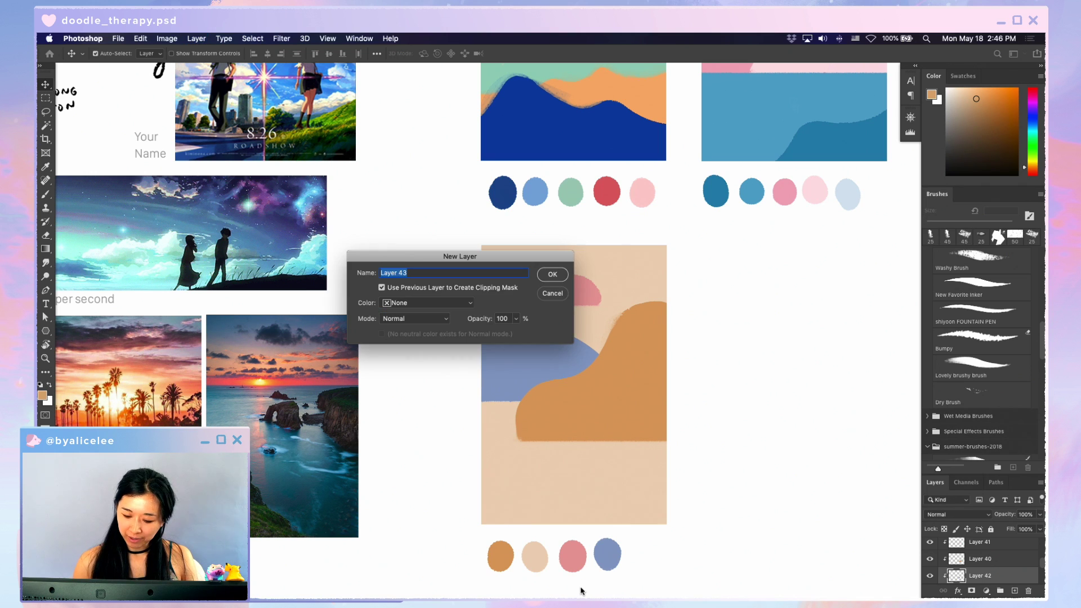
pyautogui.press('Return')
pyautogui.press('i')
pyautogui.click(544, 362)
pyautogui.press('super+minus')
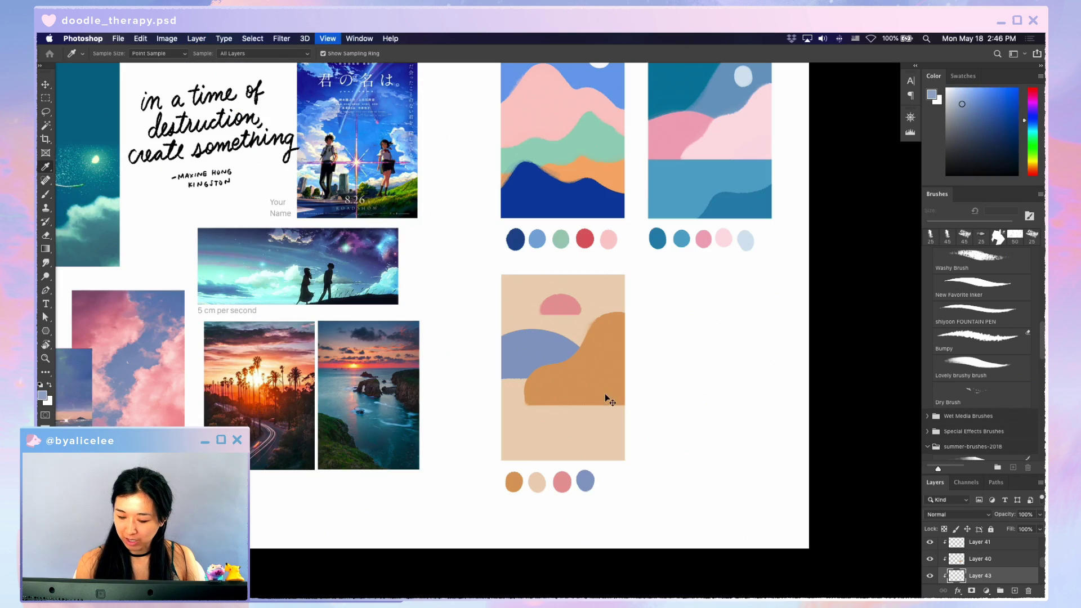
pyautogui.moveTo(645, 432); pyautogui.dragTo(657, 456)
pyautogui.moveTo(962, 105); pyautogui.dragTo(988, 116)
# - Bring Layer 43 to the front, paint a dark blue hill in the tan study's lower right corner at 35 px, and nudge the sun up
pyautogui.press('b')
pyautogui.press('super+bracketright')
pyautogui.press(']')
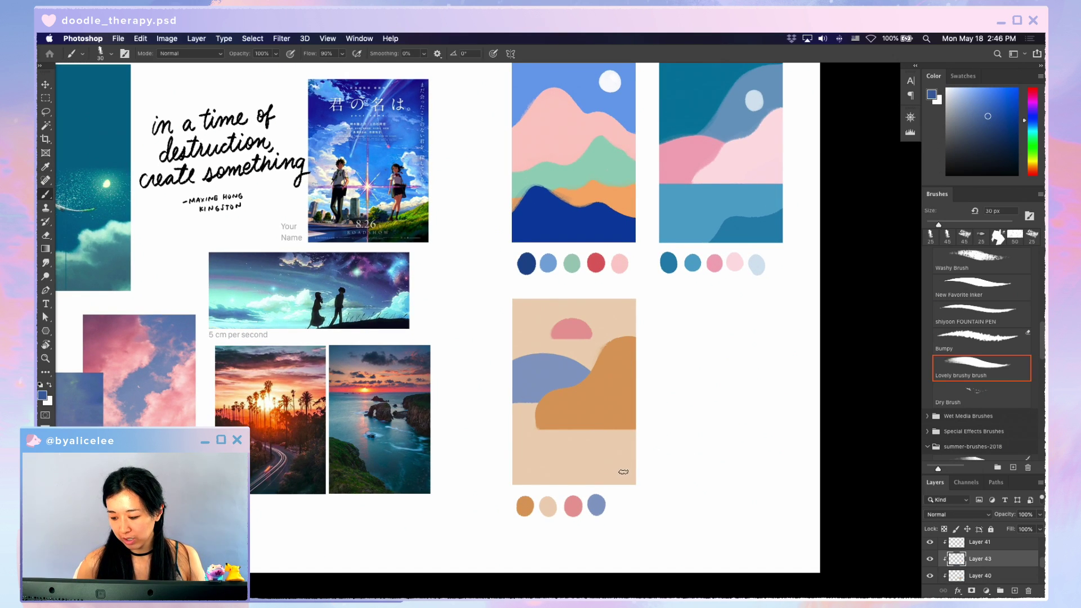
pyautogui.press('super+bracketright')
pyautogui.moveTo(647, 419)
pyautogui.mouseDown()
pyautogui.moveTo(591, 434)
pyautogui.moveTo(538, 470)
pyautogui.moveTo(556, 485)
pyautogui.moveTo(606, 445)
pyautogui.moveTo(589, 481)
pyautogui.moveTo(631, 419)
pyautogui.moveTo(584, 492)
pyautogui.moveTo(617, 450)
pyautogui.moveTo(639, 466)
pyautogui.moveTo(634, 482)
pyautogui.mouseUp()
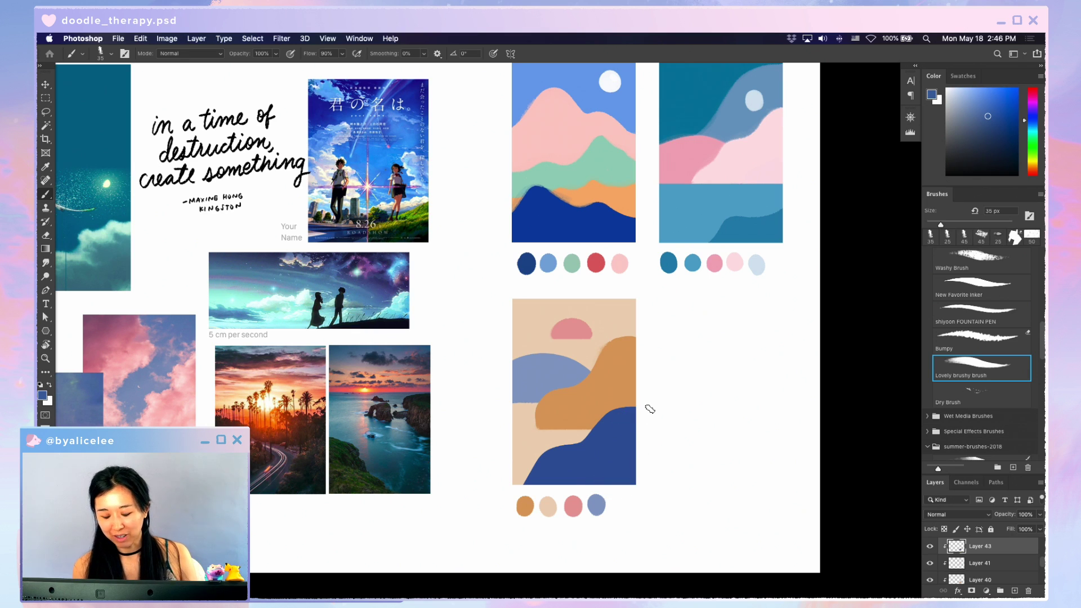
pyautogui.press('v')
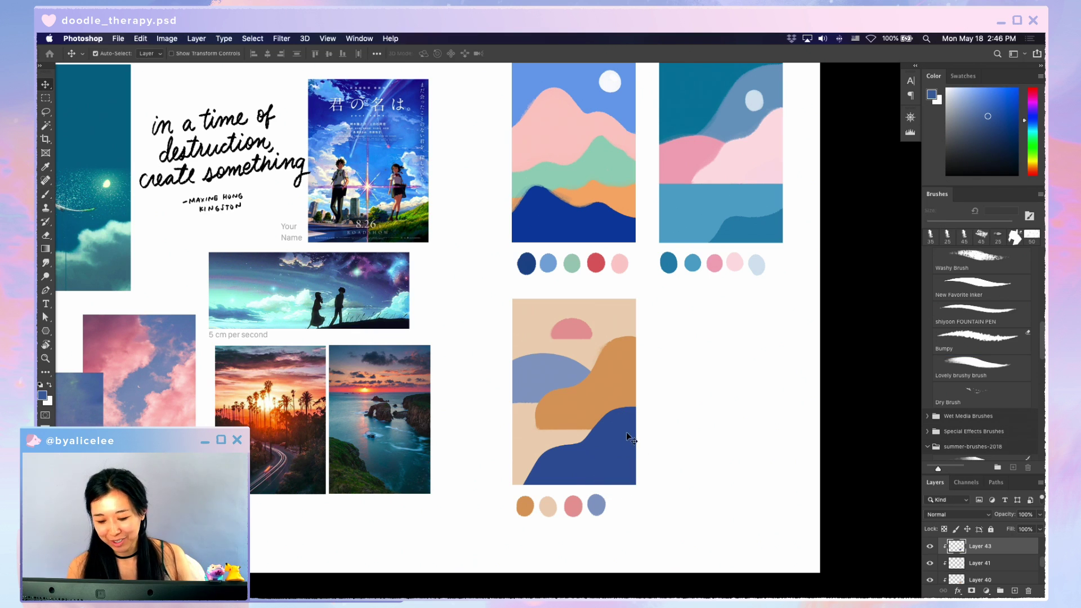
pyautogui.moveTo(579, 321); pyautogui.dragTo(578, 317)
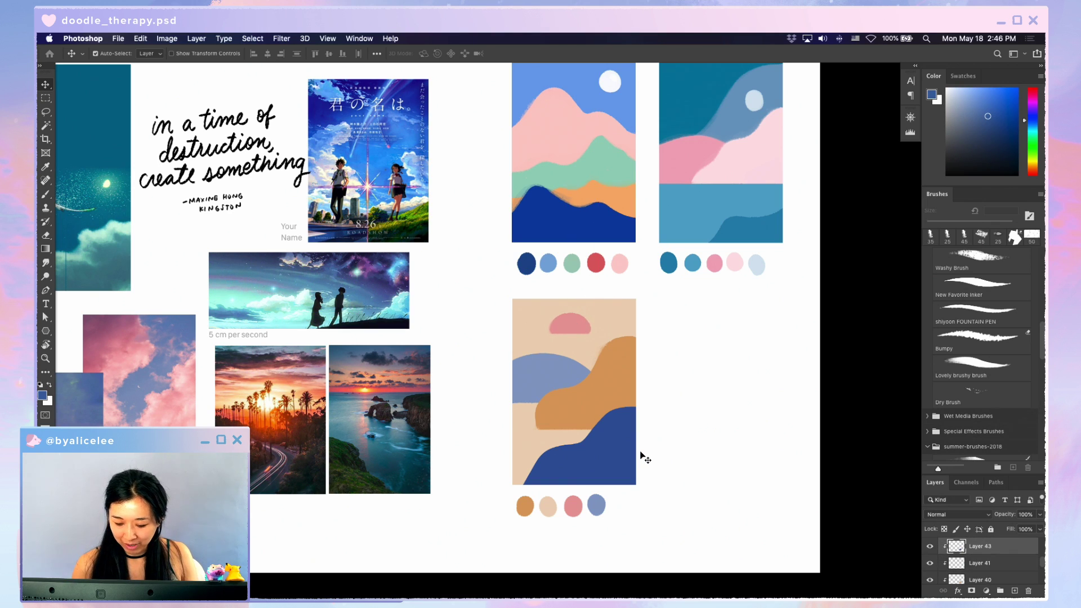
# - Add clipped Layer 44 and paint a pale cream hill in the tan study's lower left corner, lightening the sampled beige swatch
pyautogui.hotkey('ctrl', 'shift', 'n')
pyautogui.press('Return')
pyautogui.press('i')
pyautogui.click(549, 513)
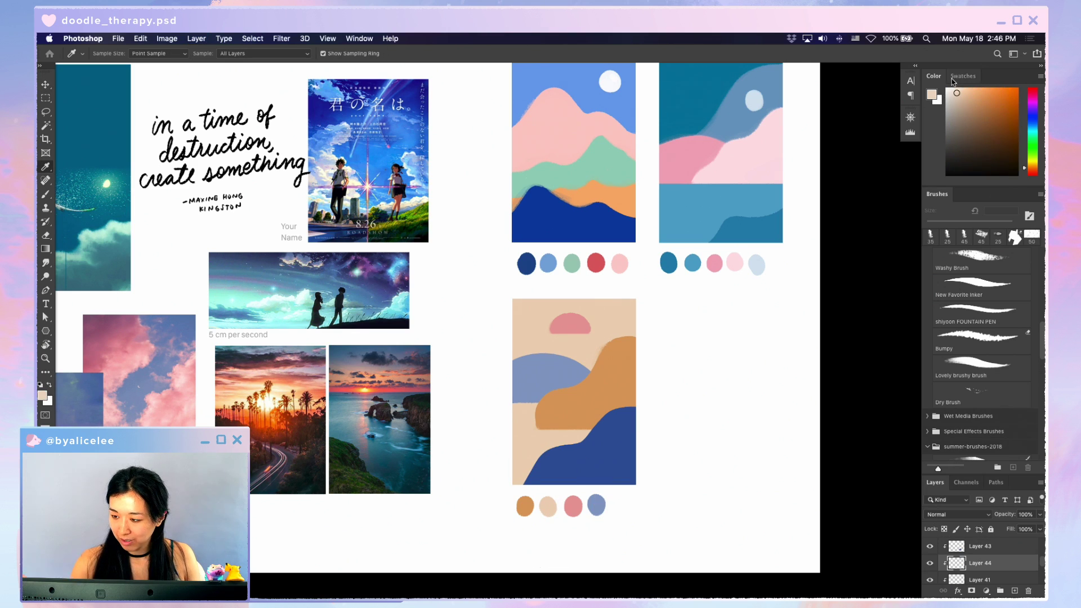
pyautogui.press('b')
pyautogui.moveTo(515, 420)
pyautogui.mouseDown()
pyautogui.moveTo(540, 437)
pyautogui.moveTo(506, 430)
pyautogui.moveTo(529, 462)
pyautogui.mouseUp()
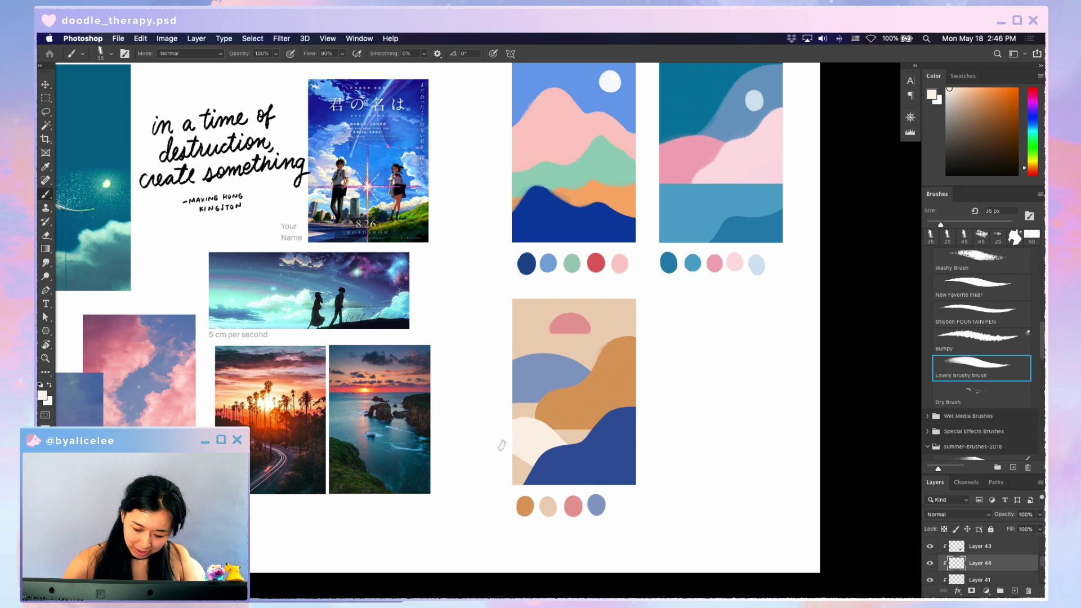
# - Refine the cream hill's curved edge with the Lovely Brushy Brush at 35 px
pyautogui.press('r')
pyautogui.moveTo(567, 522); pyautogui.dragTo(726, 336)
pyautogui.press('Escape')
pyautogui.press('b')
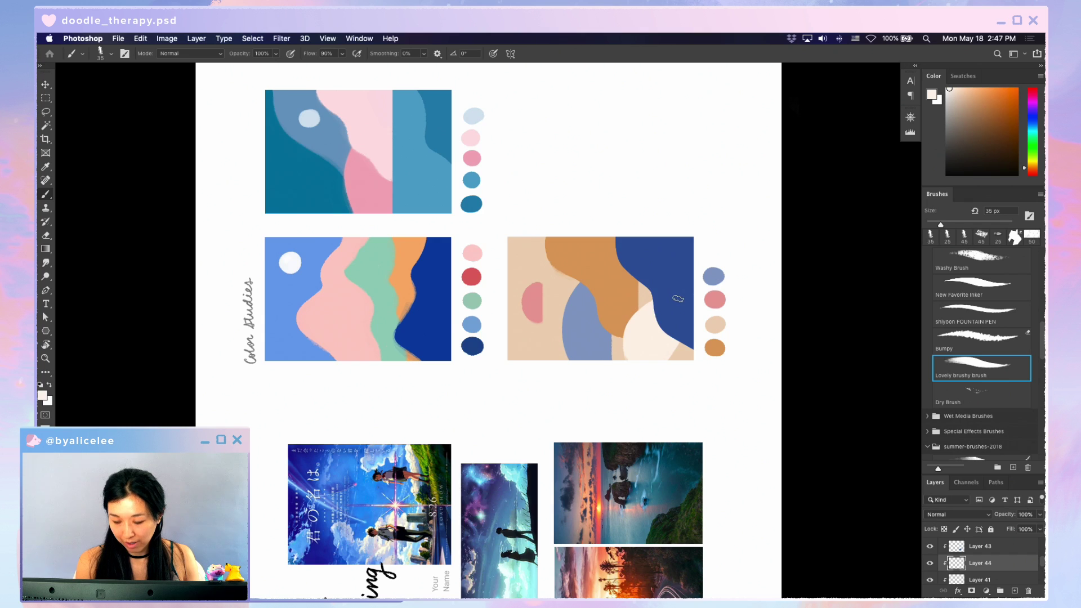
pyautogui.moveTo(676, 298); pyautogui.dragTo(678, 299)
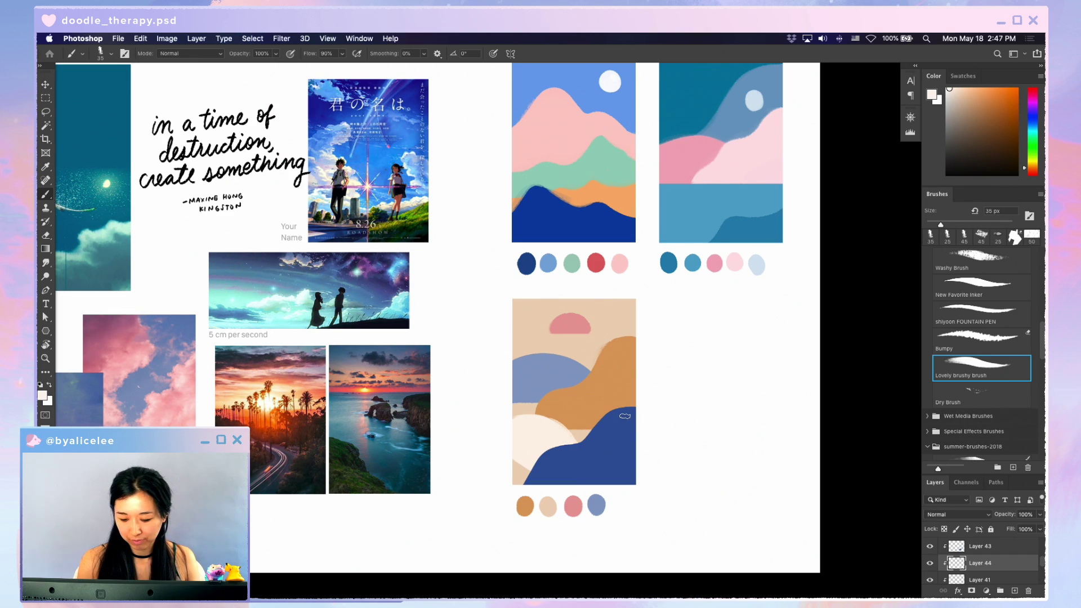
# - Move the tan study's pink sun slightly left and down
pyautogui.moveTo(691, 414); pyautogui.dragTo(645, 427)
pyautogui.press('v')
pyautogui.click(542, 342)
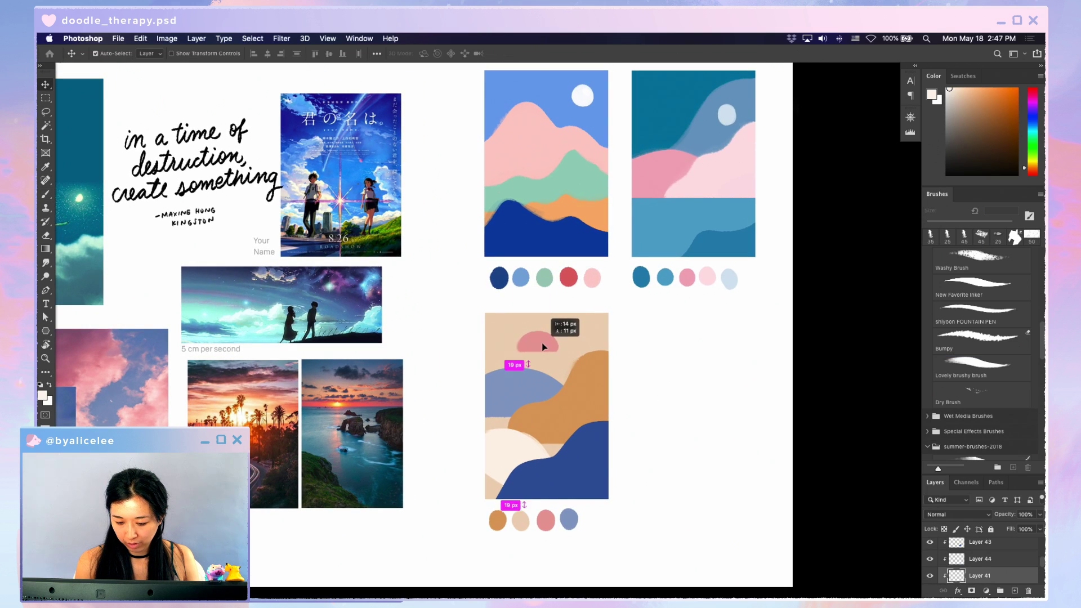
# - Duplicate the tan study's background rectangle and place one copy beside the study, under the teal study
pyautogui.click(586, 333)
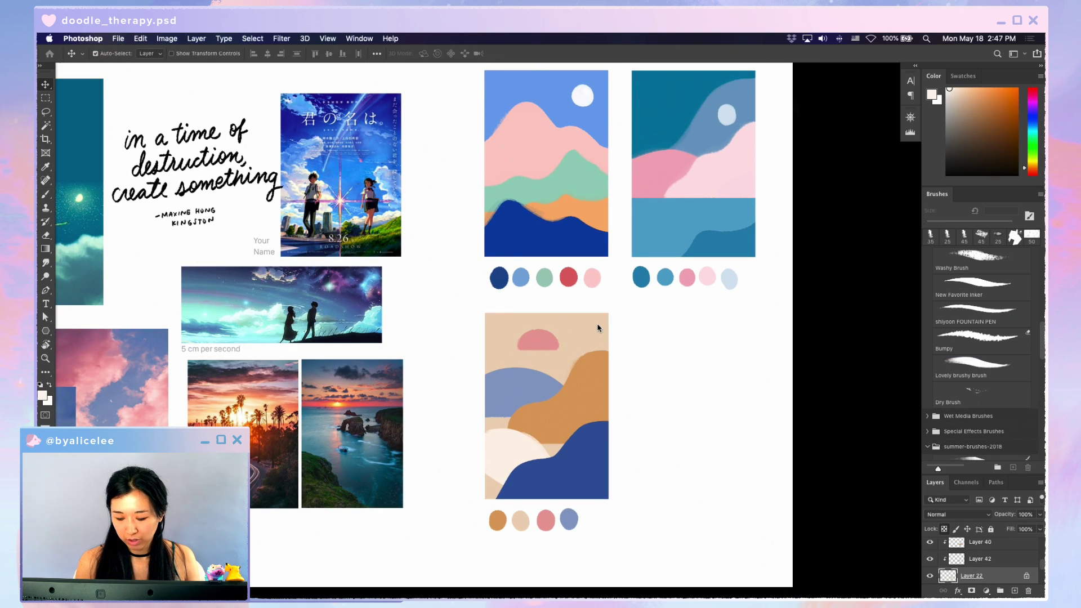
pyautogui.press('super')
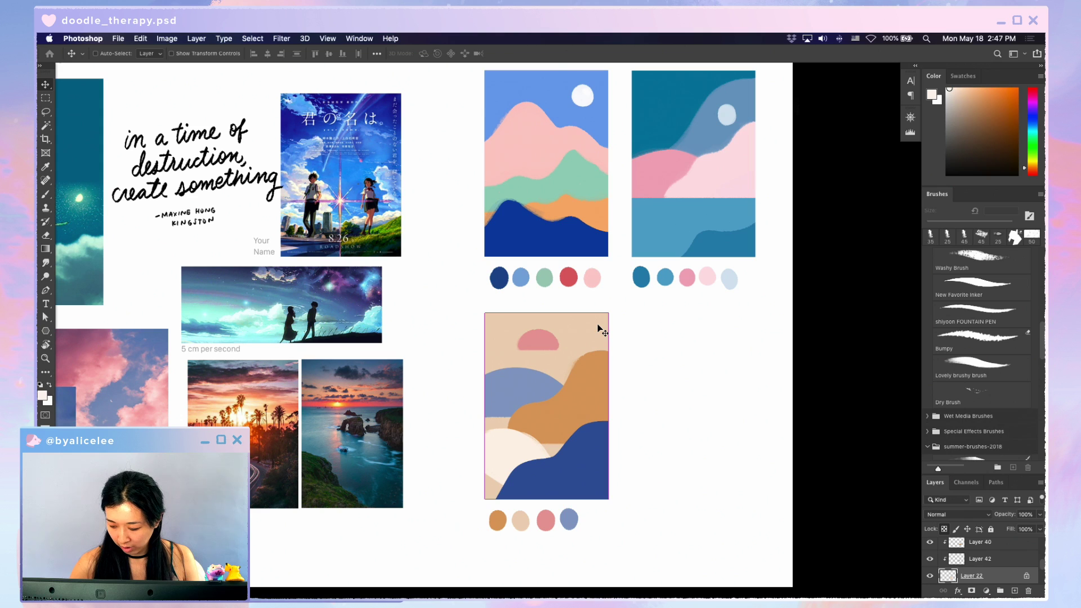
pyautogui.press('super+j')
pyautogui.press('super+t')
pyautogui.moveTo(573, 343); pyautogui.dragTo(598, 344)
pyautogui.press('Escape')
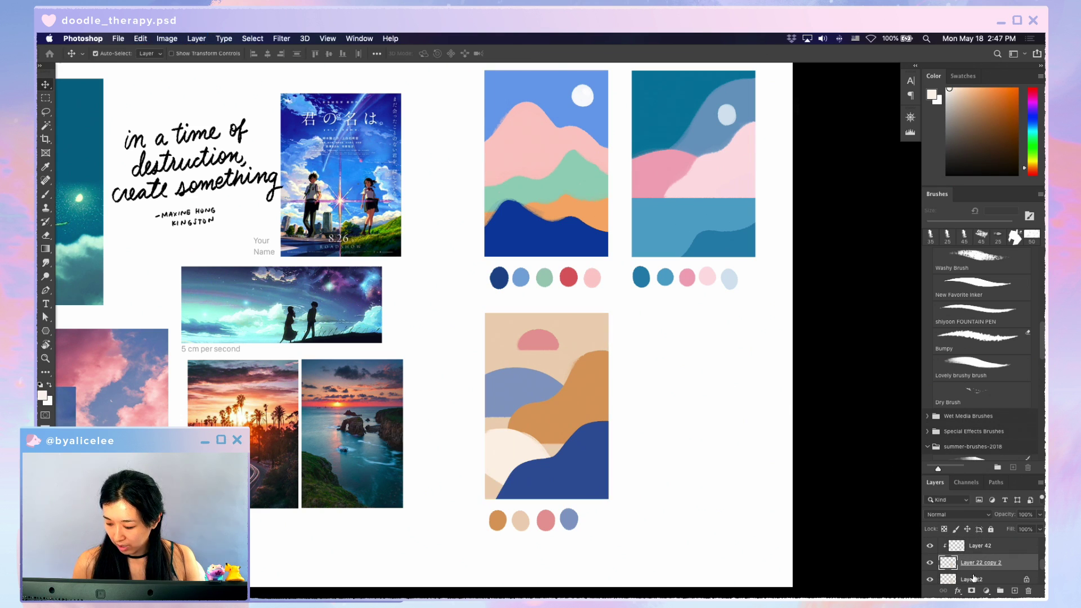
pyautogui.press('super+t')
pyautogui.moveTo(647, 455); pyautogui.dragTo(699, 452)
pyautogui.press('Return')
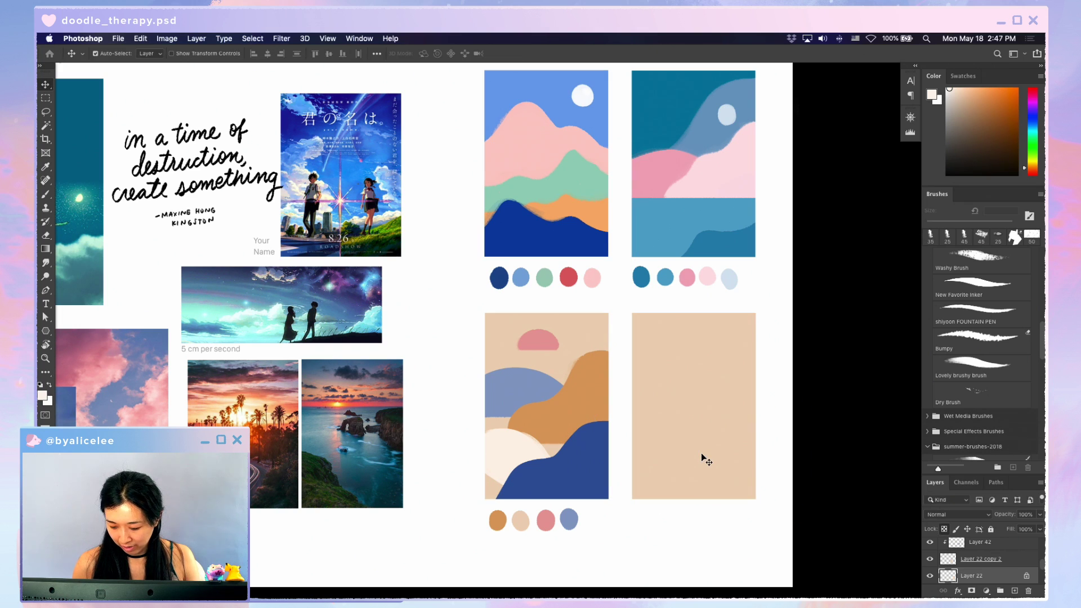
# - Add a new layer named Layer 45 above the blank tan rectangle
pyautogui.press('super+shift+n')
pyautogui.press('Return')
pyautogui.press('i')
pyautogui.moveTo(417, 470); pyautogui.dragTo(525, 467)
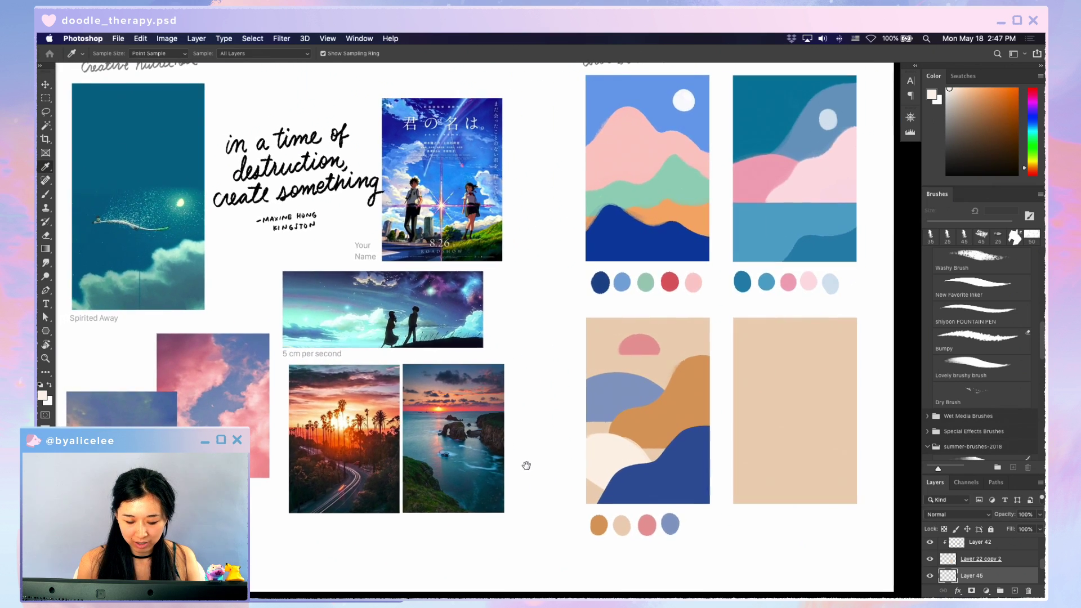
pyautogui.scroll(2, 524, 468)
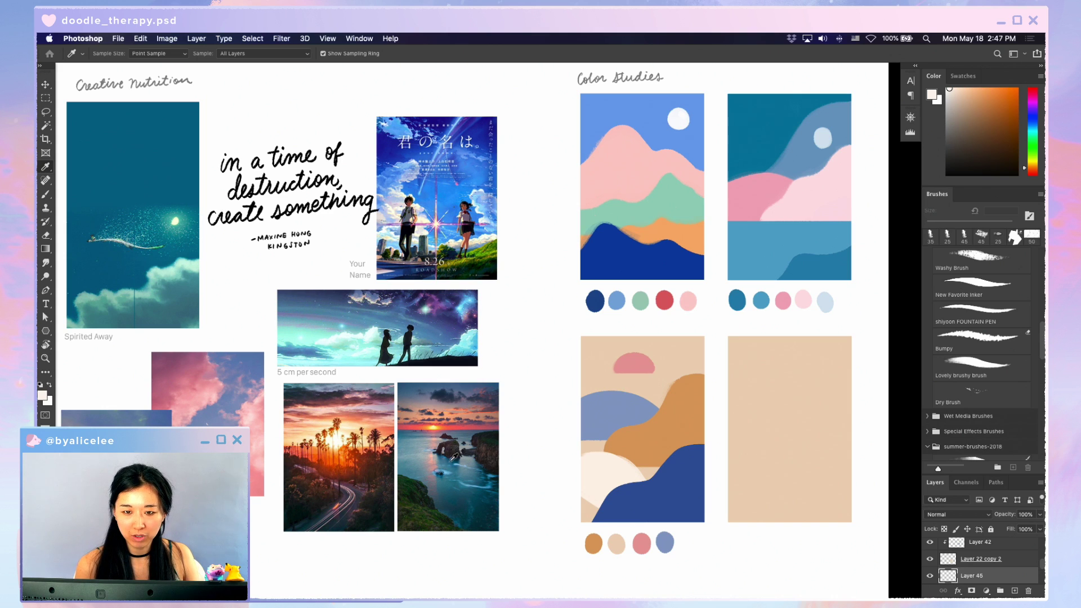
# - Sample colors from the reference images and adjust the paint color to a medium blue
pyautogui.moveTo(424, 405); pyautogui.dragTo(367, 334)
pyautogui.moveTo(308, 311); pyautogui.dragTo(309, 325)
pyautogui.moveTo(406, 391); pyautogui.dragTo(381, 363)
pyautogui.moveTo(251, 355); pyautogui.dragTo(251, 342)
pyautogui.click(993, 110)
pyautogui.moveTo(991, 106); pyautogui.dragTo(989, 106)
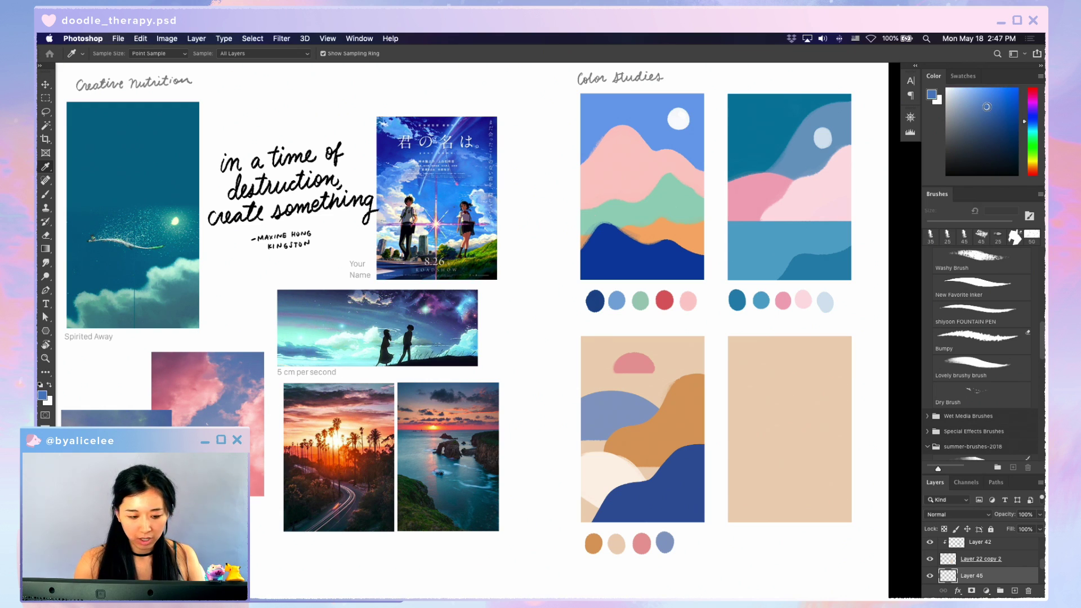
# - Sample the cloud photo's blue, and replace it with the green of the grass in the Your Name poster
pyautogui.click(172, 400)
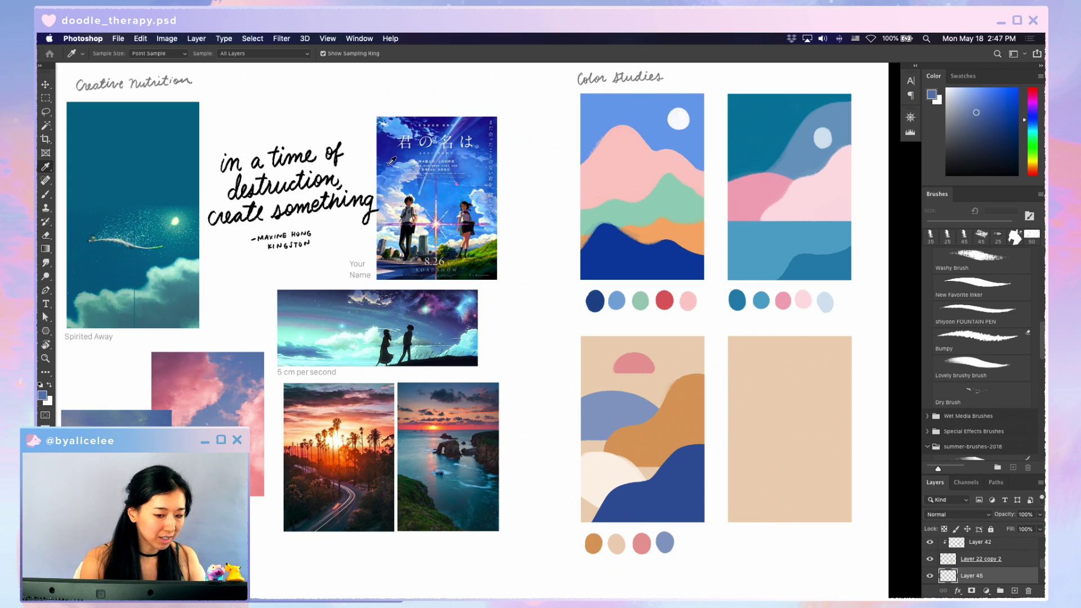
pyautogui.click(485, 247)
pyautogui.moveTo(484, 247); pyautogui.dragTo(482, 241)
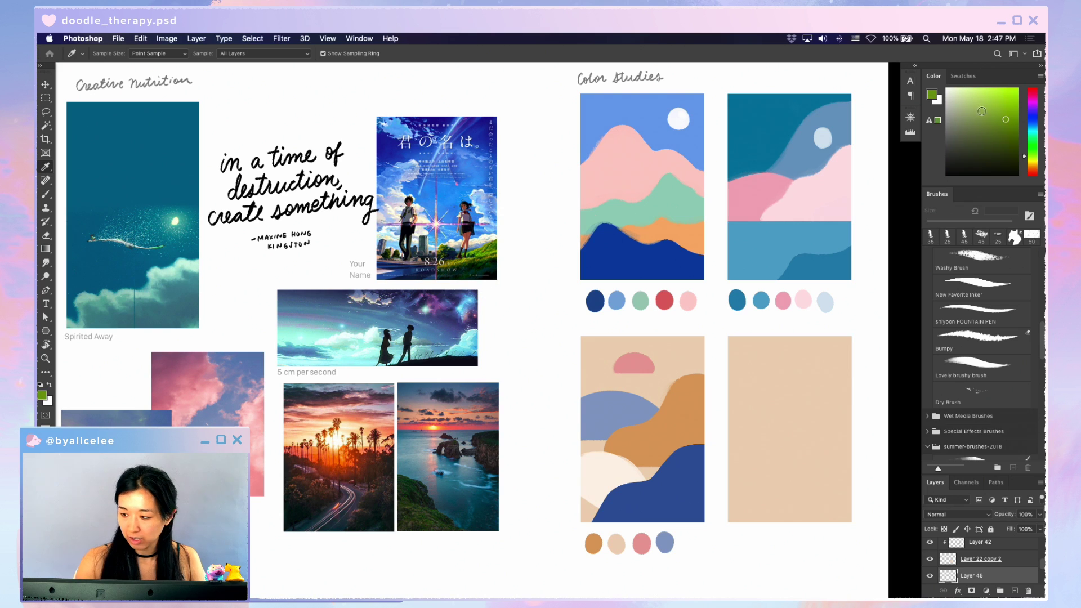
# - Fill the blank tan rectangle's Layer 22 with the sampled green using the Gradient tool
pyautogui.hscroll(5, 849, 244)
pyautogui.press('v')
pyautogui.click(648, 361)
pyautogui.press('g')
pyautogui.moveTo(730, 451); pyautogui.dragTo(791, 480)
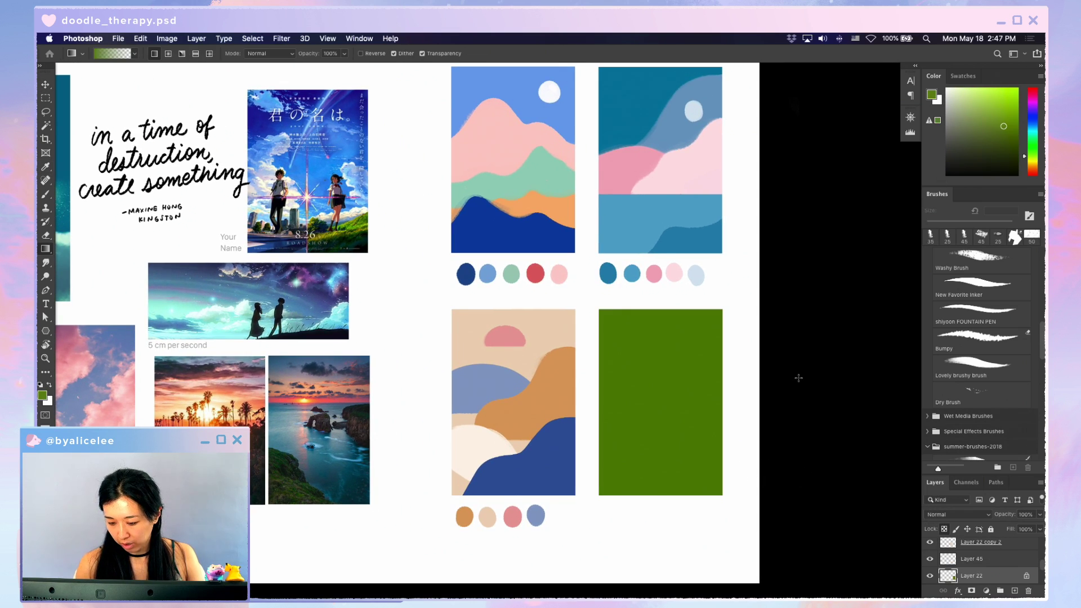
# - Adjust the green rectangle's Hue/Saturation to hue -16, saturation +11 and lightness +24
pyautogui.hotkey('ctrl', 'u')
pyautogui.moveTo(844, 431); pyautogui.dragTo(857, 434)
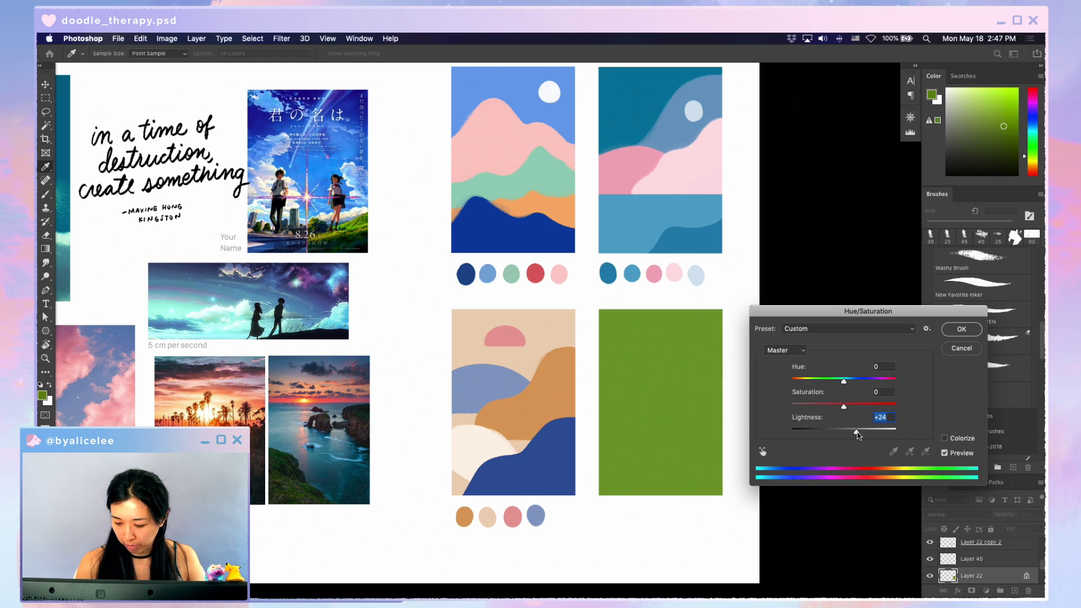
pyautogui.click(855, 406)
pyautogui.moveTo(844, 381); pyautogui.dragTo(849, 406)
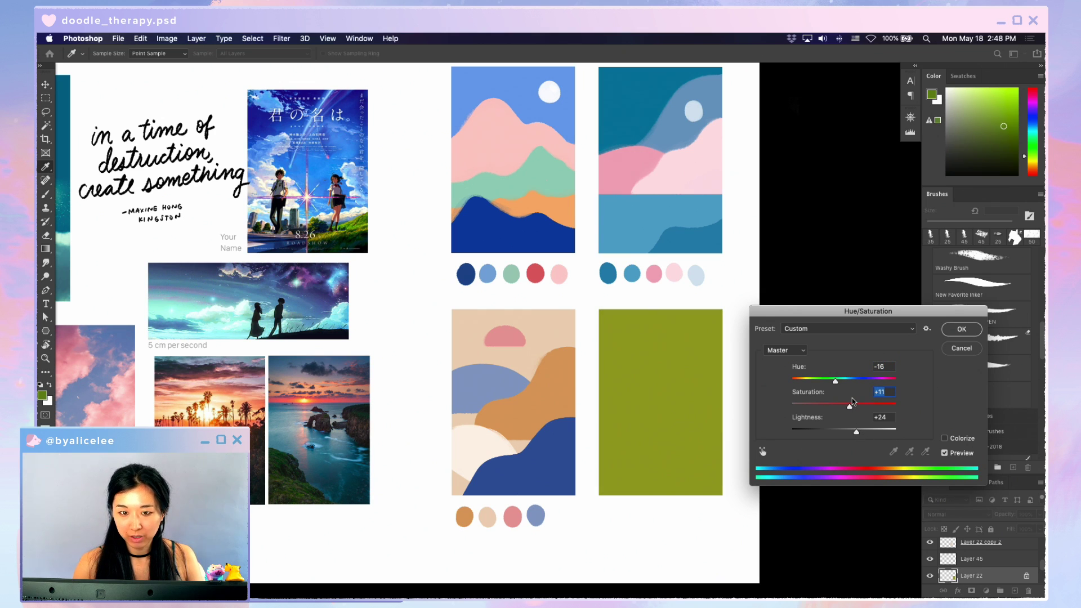
pyautogui.click(962, 330)
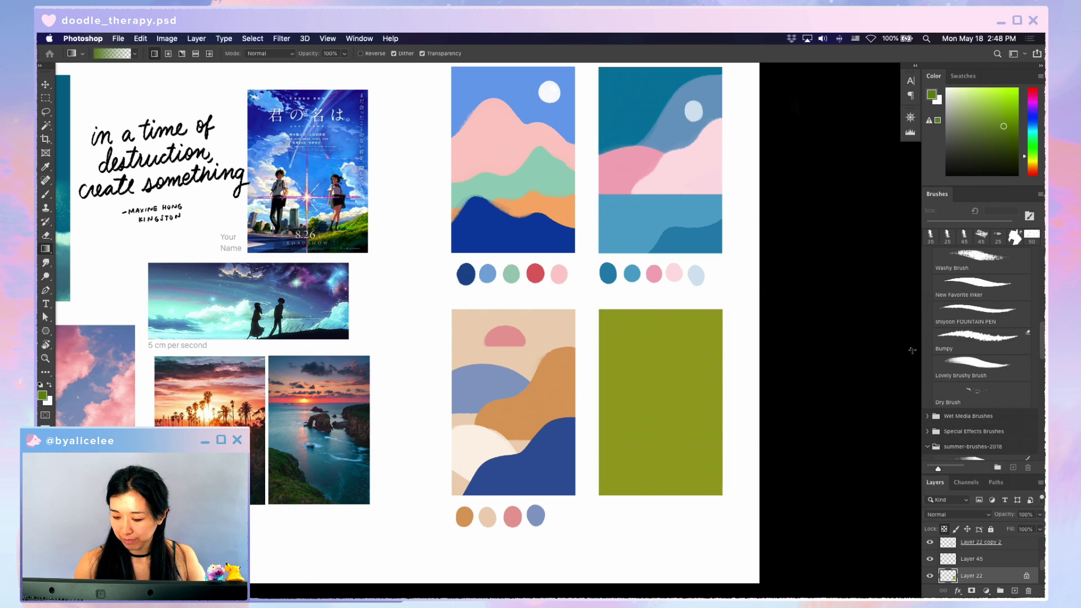
# - Paint a slightly darker olive hill across the green rectangle's lower part on a new layer clipped to Layer 22
pyautogui.hotkey('ctrl', 'shift', 'n')
pyautogui.press('Return')
pyautogui.click(720, 401)
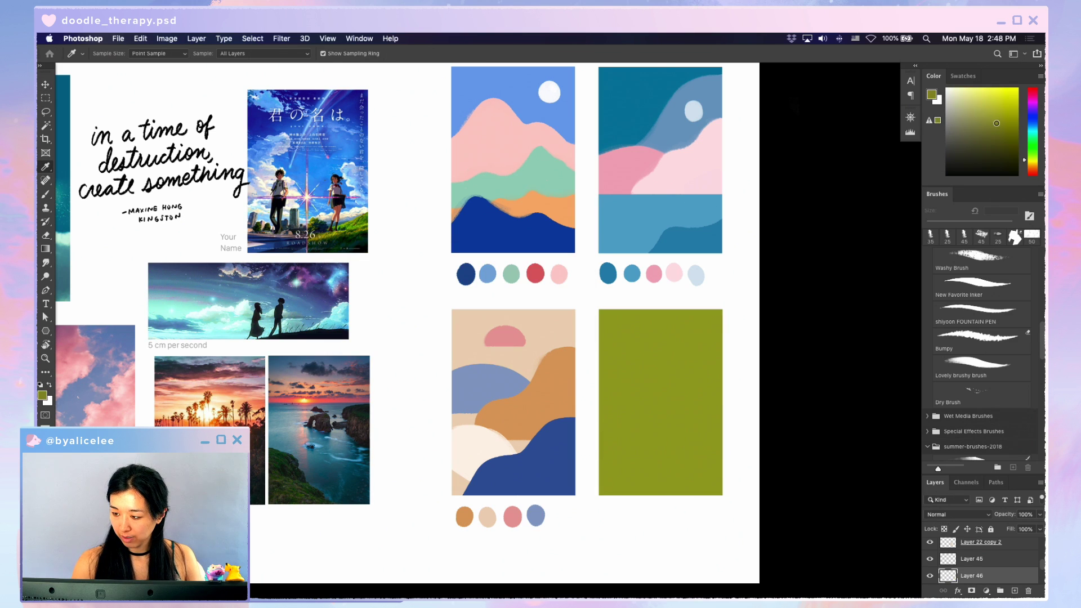
pyautogui.press('b')
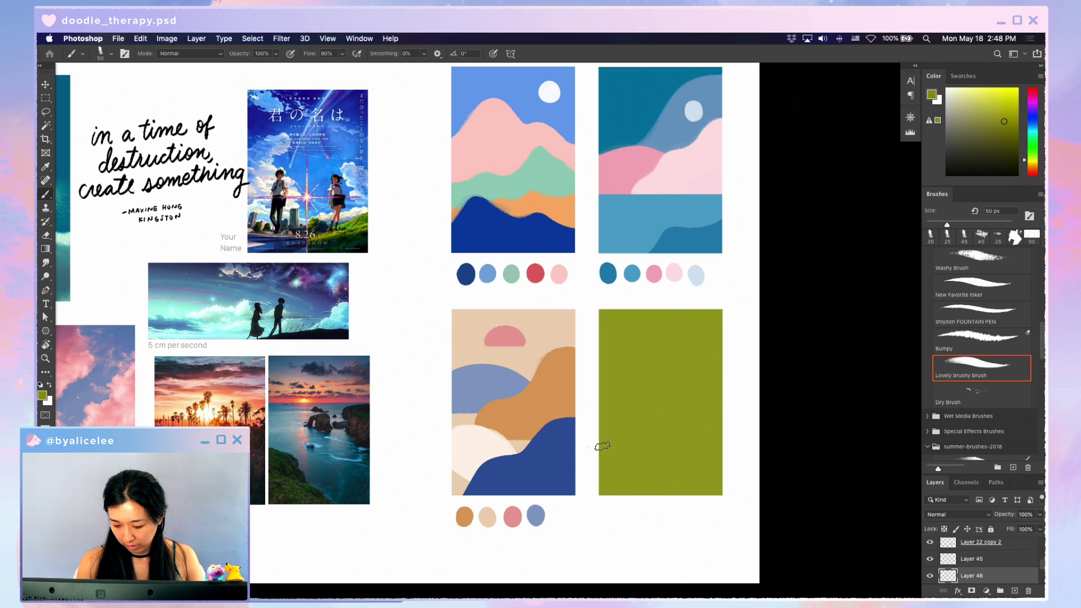
pyautogui.moveTo(587, 447); pyautogui.dragTo(783, 506)
pyautogui.moveTo(583, 400)
pyautogui.mouseDown()
pyautogui.moveTo(661, 463)
pyautogui.moveTo(712, 434)
pyautogui.moveTo(597, 409)
pyautogui.moveTo(622, 445)
pyautogui.moveTo(606, 427)
pyautogui.moveTo(594, 433)
pyautogui.moveTo(600, 498)
pyautogui.mouseUp()
pyautogui.press('super+alt+g')
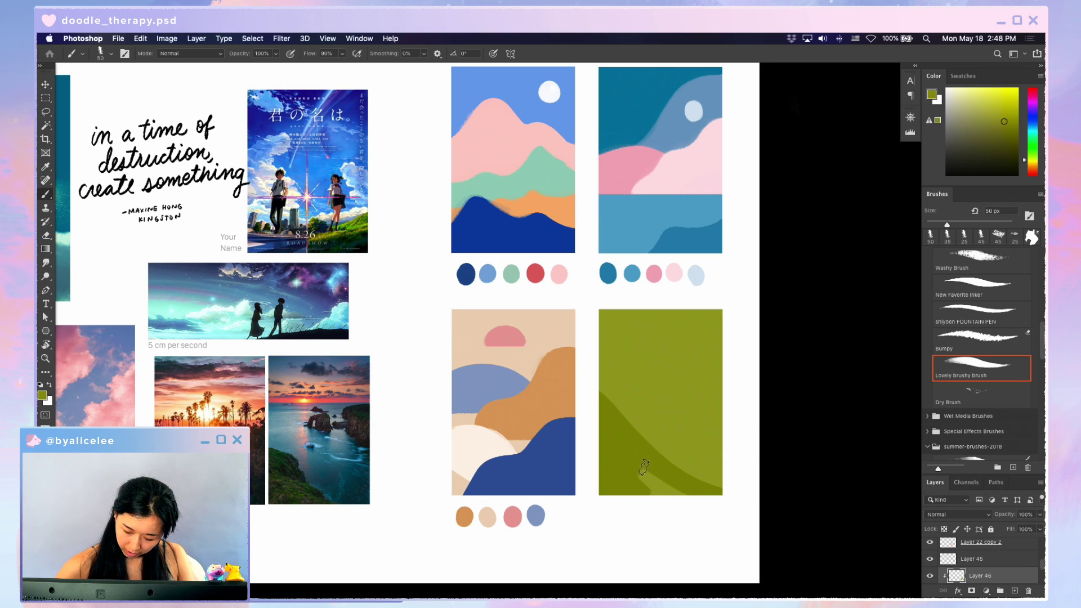
pyautogui.moveTo(598, 396); pyautogui.dragTo(715, 482)
# - Try to move the olive hill lower in the green rectangle and undo the move
pyautogui.press('v')
pyautogui.moveTo(673, 386)
pyautogui.mouseDown()
pyautogui.moveTo(679, 360)
pyautogui.moveTo(664, 423)
pyautogui.mouseUp()
pyautogui.press('super+z')
pyautogui.click(647, 439)
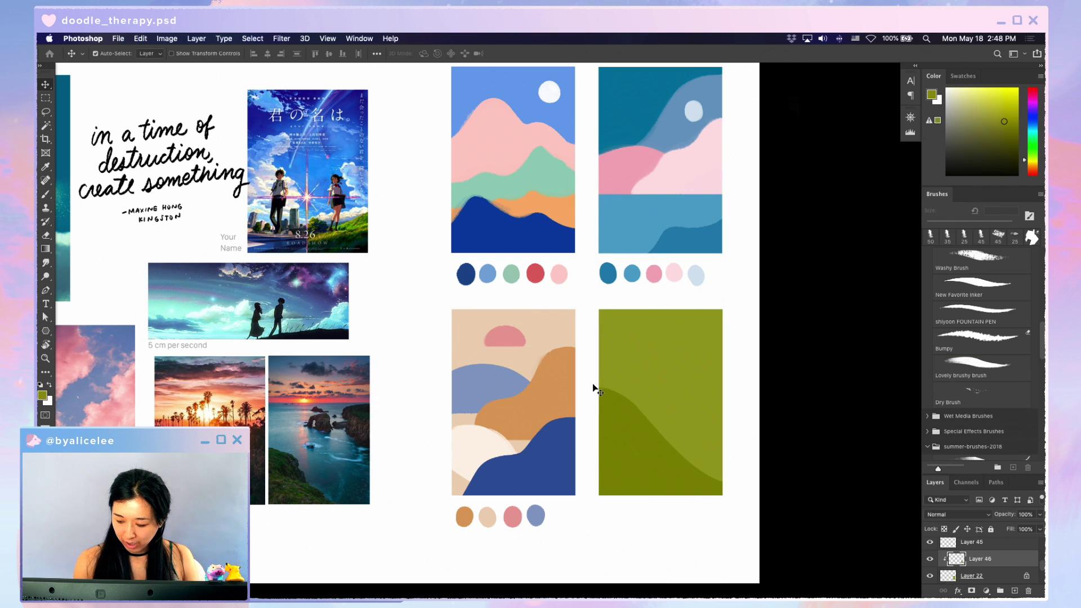
# - Toggle Layer 46's visibility, and release and reapply its clipping mask to compare the clipped and unclipped hill
pyautogui.press('e')
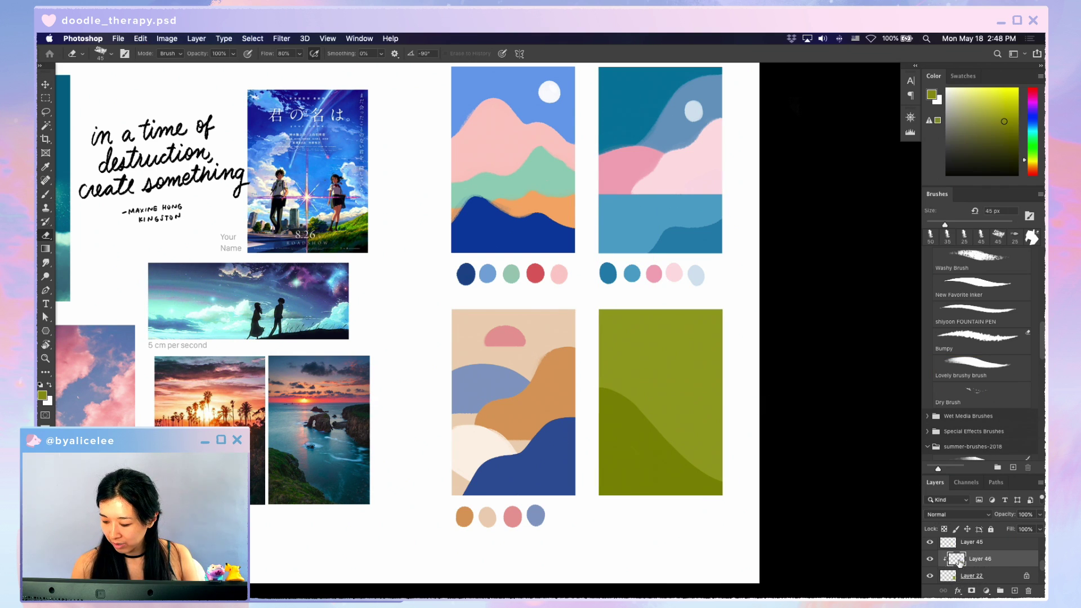
pyautogui.click(931, 560)
pyautogui.click(930, 560)
pyautogui.press('super+alt+g')
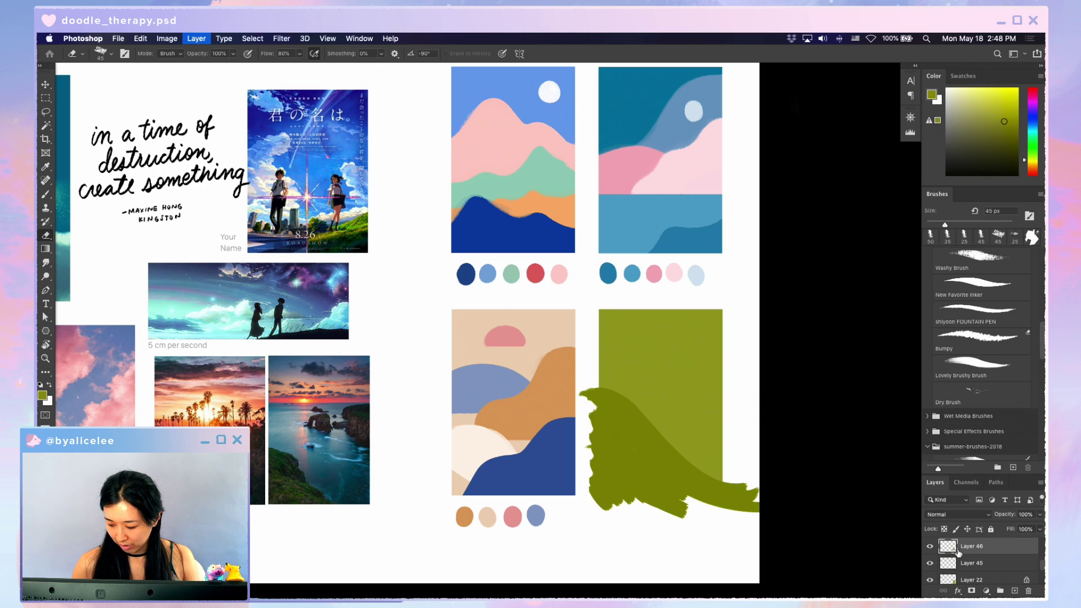
pyautogui.press('super+alt+g')
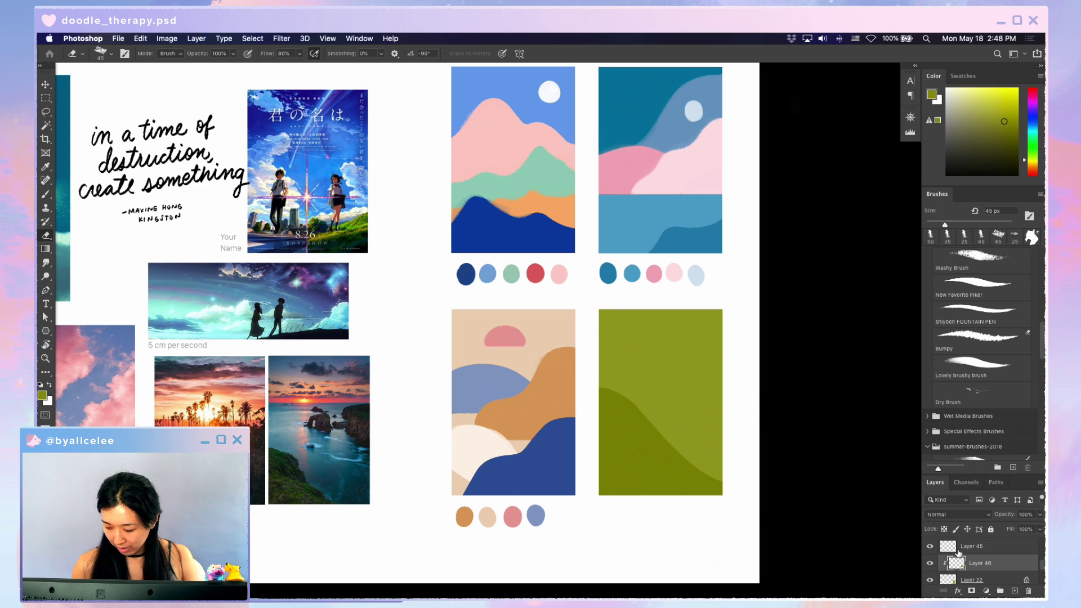
pyautogui.rightClick(1007, 563)
pyautogui.rightClick(1026, 549)
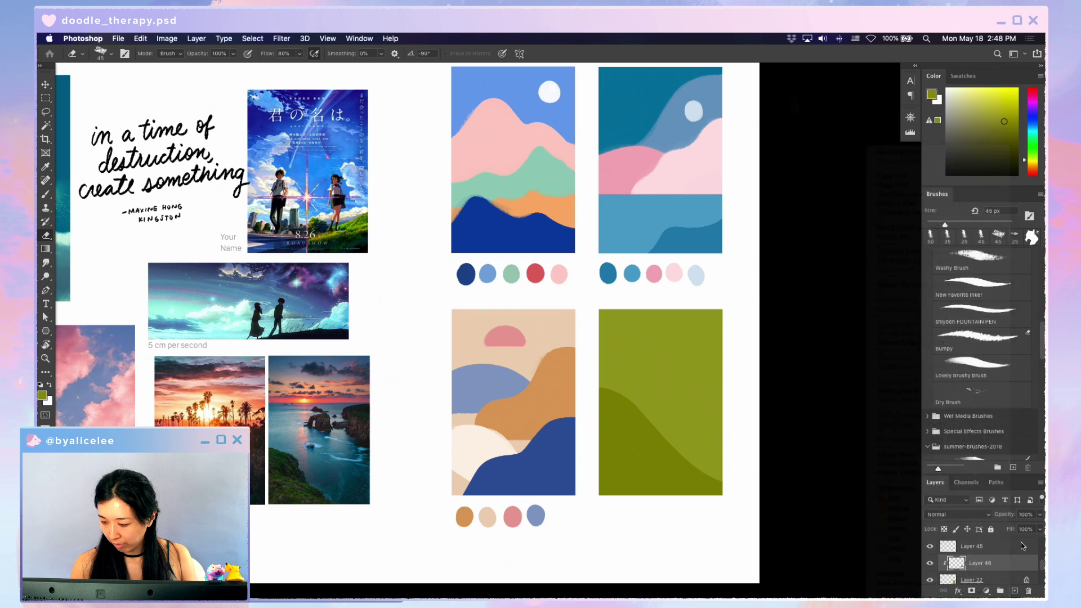
pyautogui.rightClick(1020, 573)
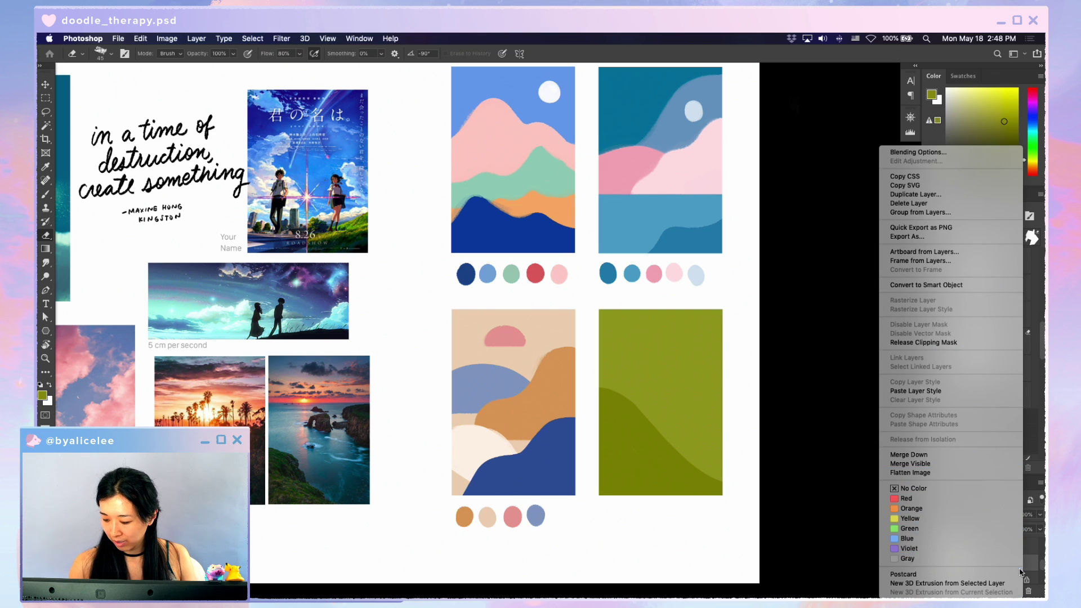
pyautogui.click(966, 349)
pyautogui.rightClick(1009, 563)
pyautogui.click(956, 345)
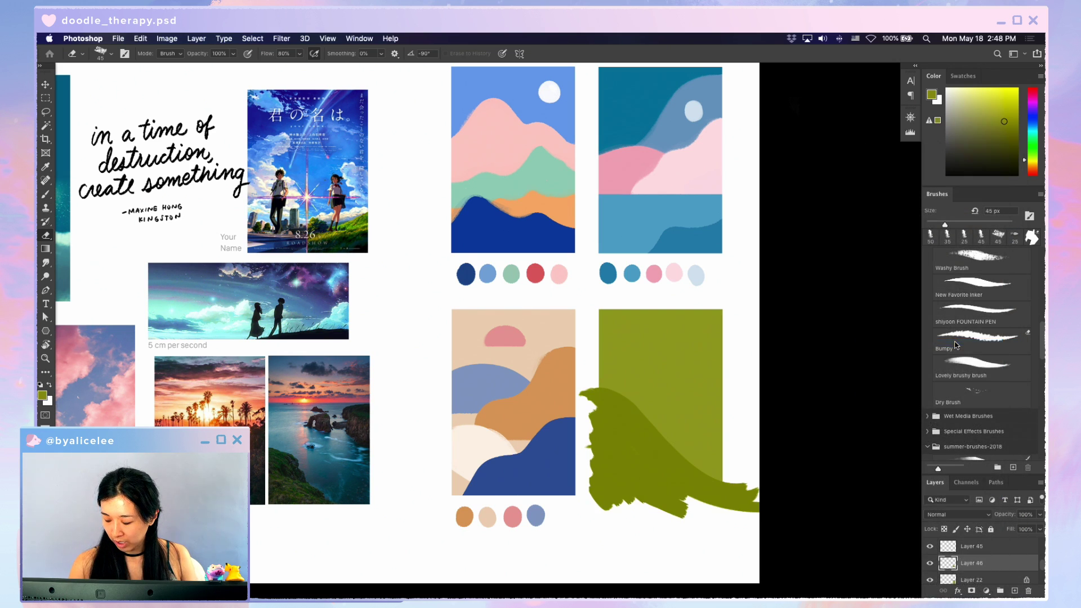
# - Refine the sloping contour of the olive hill with the Eraser and the Lovely Brushy Brush
pyautogui.press('v')
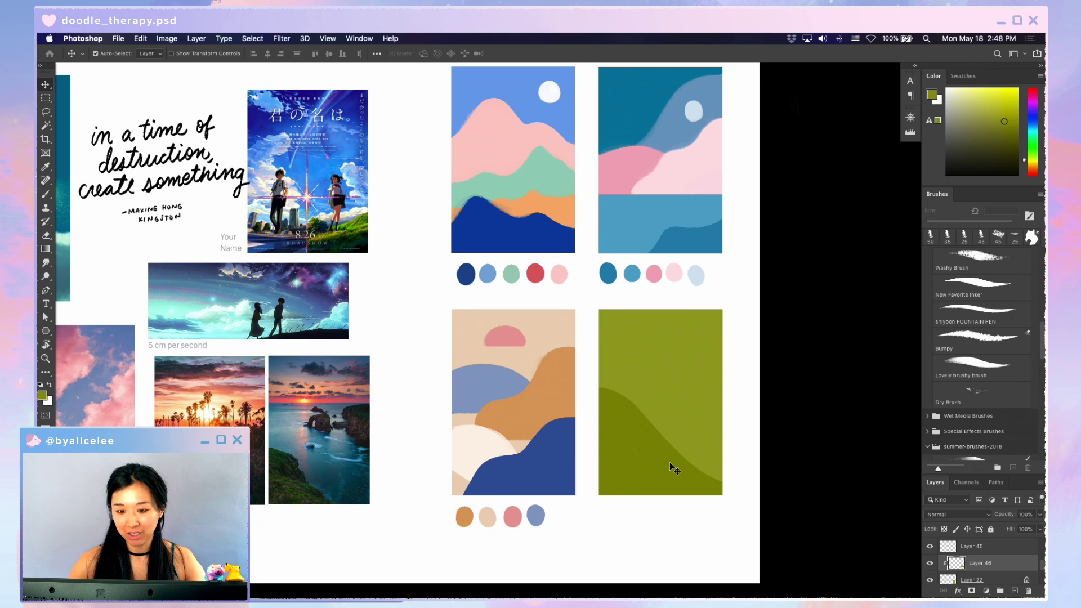
pyautogui.press('e')
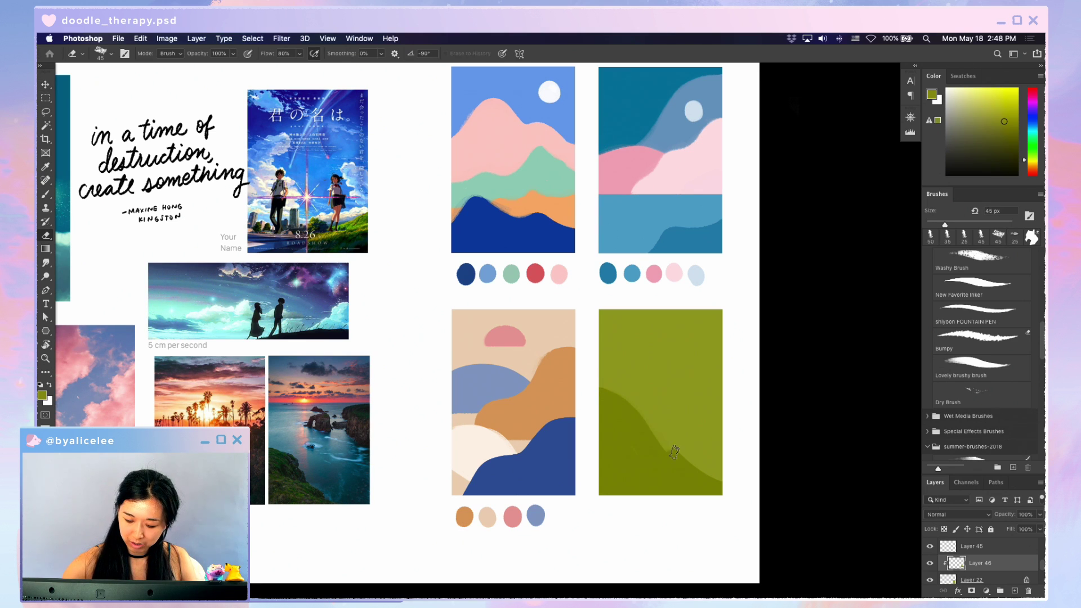
pyautogui.press('b')
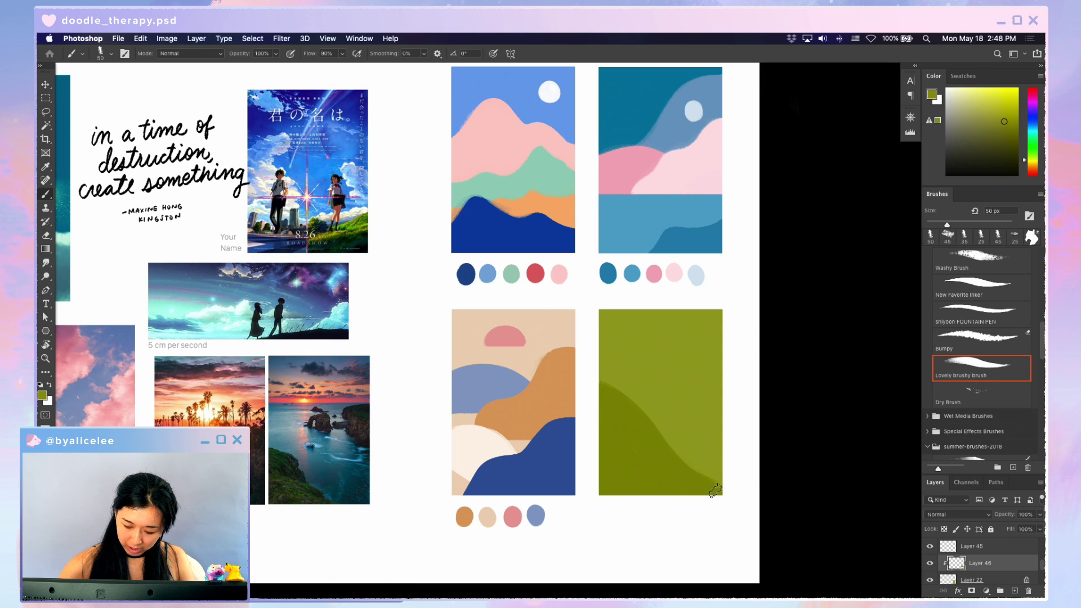
# - Paint a darker olive hill in front of the first one on a new clipped layer above Layer 46
pyautogui.press('super+shift+n')
pyautogui.press('Return')
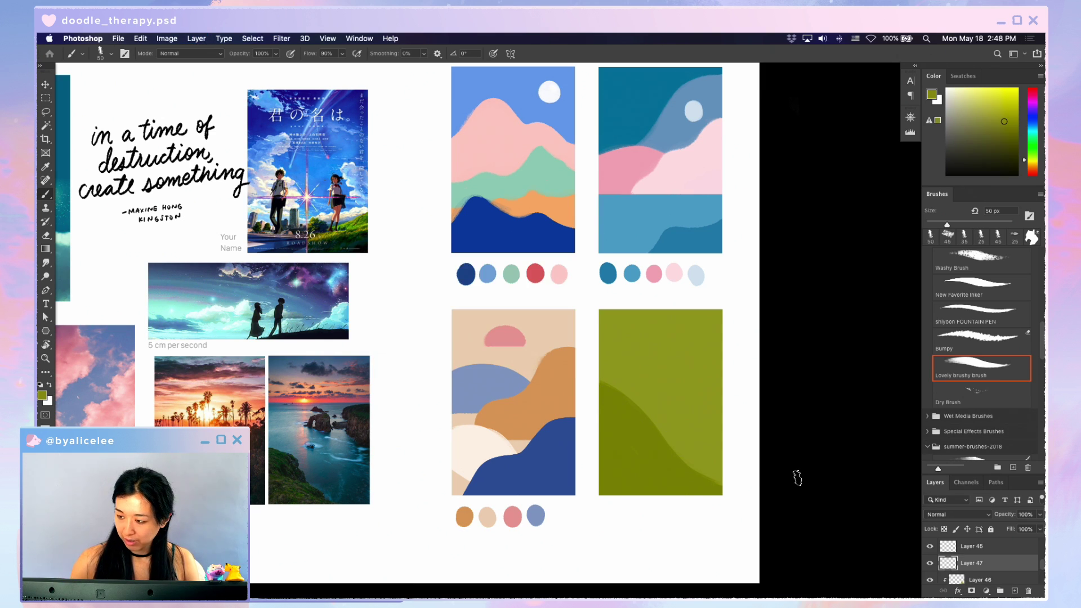
pyautogui.moveTo(588, 419); pyautogui.dragTo(748, 498)
pyautogui.press('super+alt+g')
pyautogui.moveTo(620, 426)
pyautogui.mouseDown()
pyautogui.moveTo(605, 446)
pyautogui.moveTo(662, 503)
pyautogui.moveTo(602, 497)
pyautogui.mouseUp()
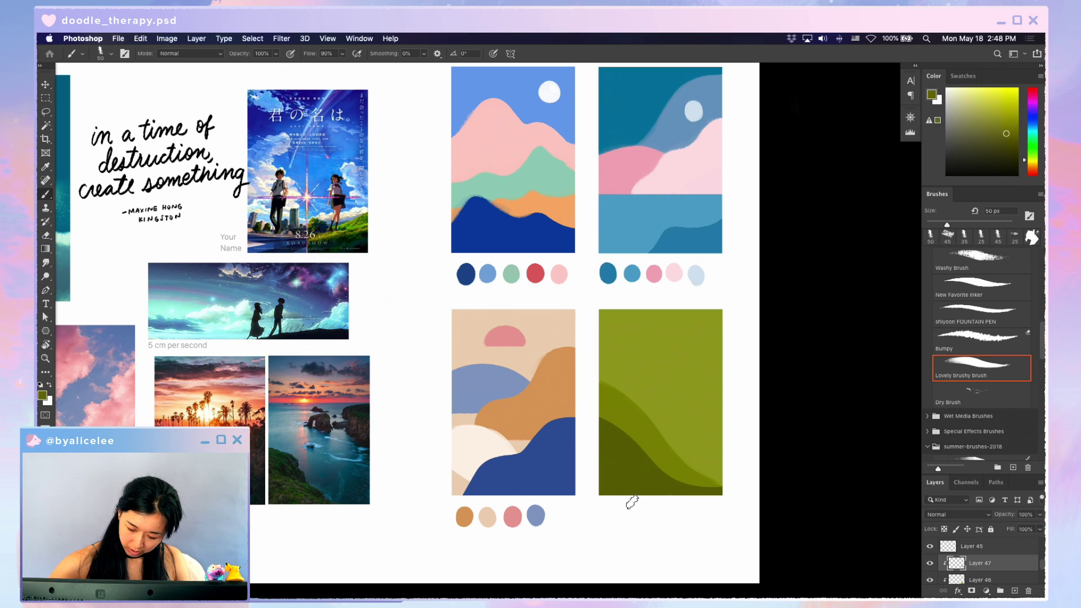
# - Reshape and smooth the dark front hill's slope with alternating Eraser and Brush strokes on Layer 47
pyautogui.press('e')
pyautogui.moveTo(598, 414); pyautogui.dragTo(750, 473)
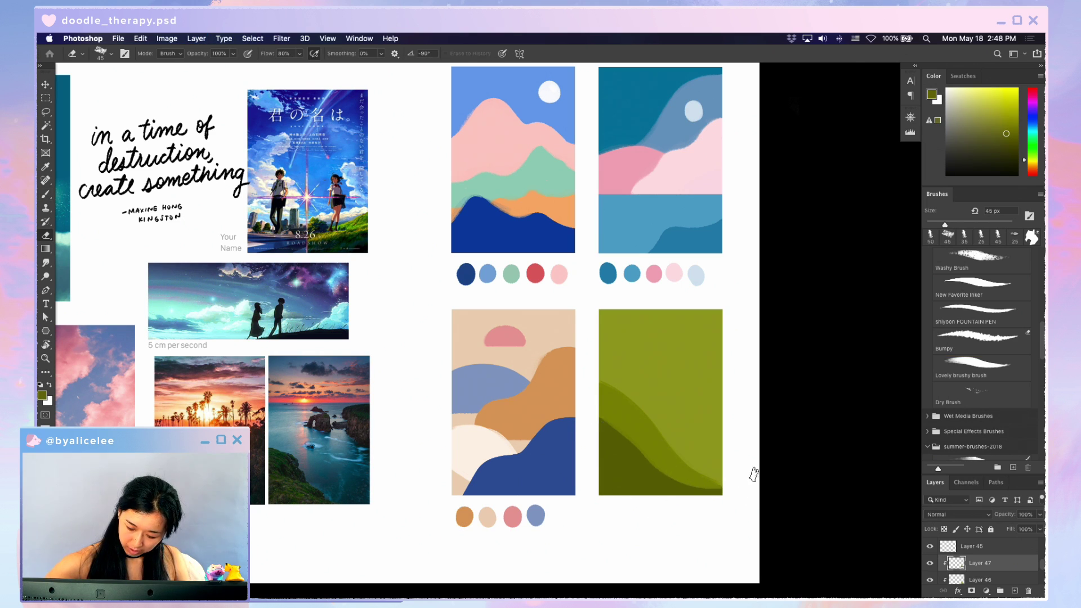
pyautogui.moveTo(591, 410); pyautogui.dragTo(727, 459)
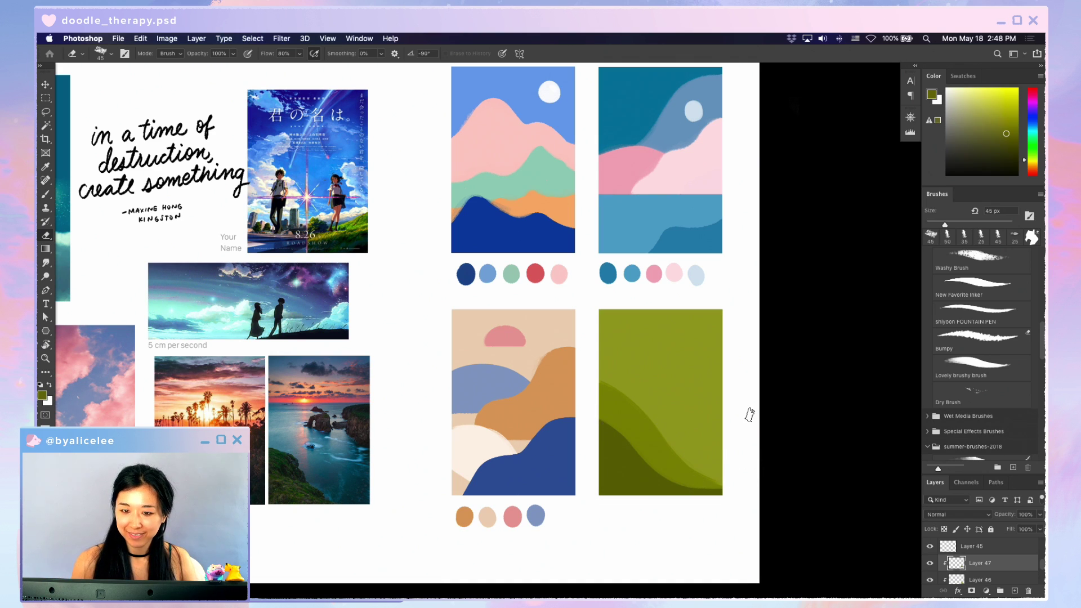
pyautogui.press('b')
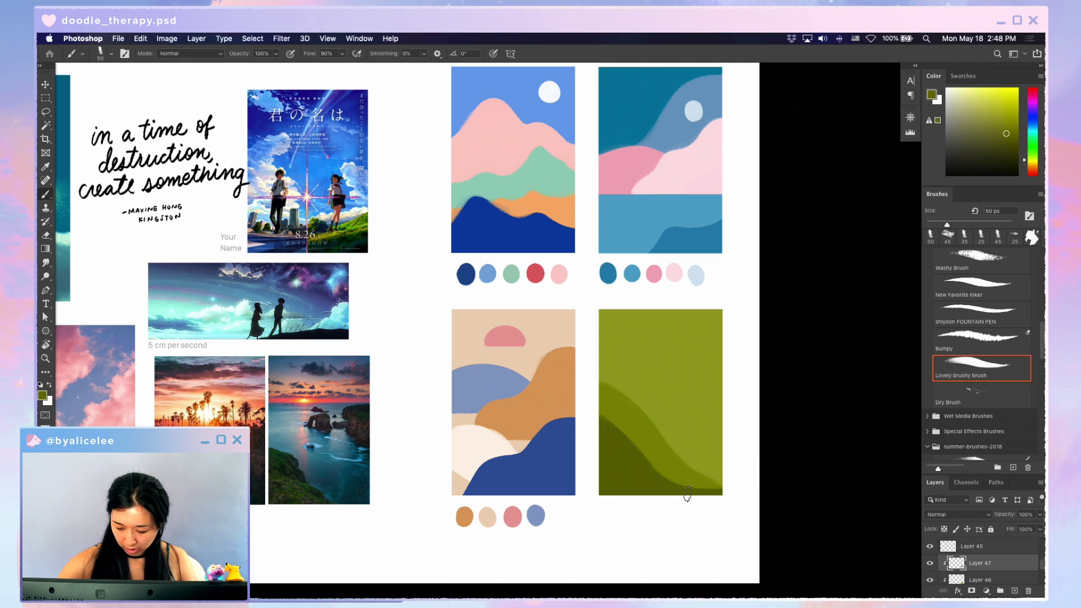
pyautogui.press('e')
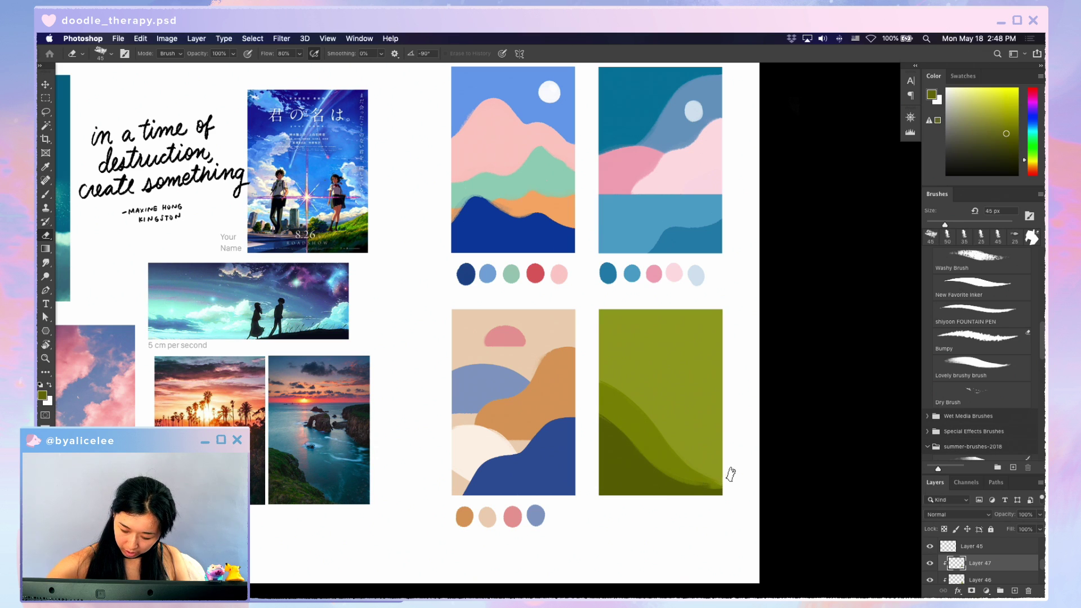
pyautogui.press('b')
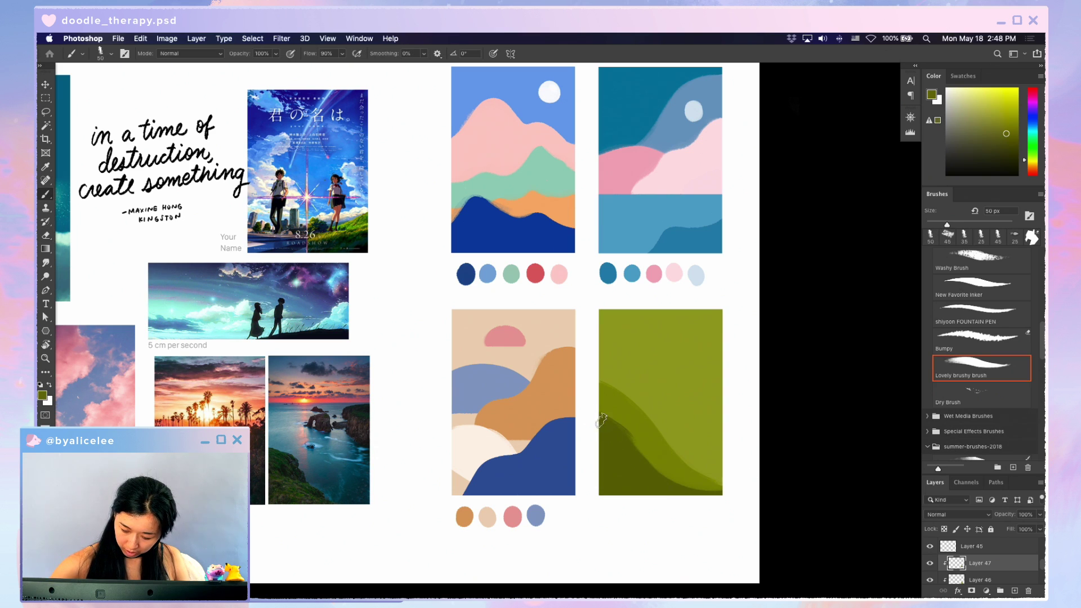
pyautogui.press('e')
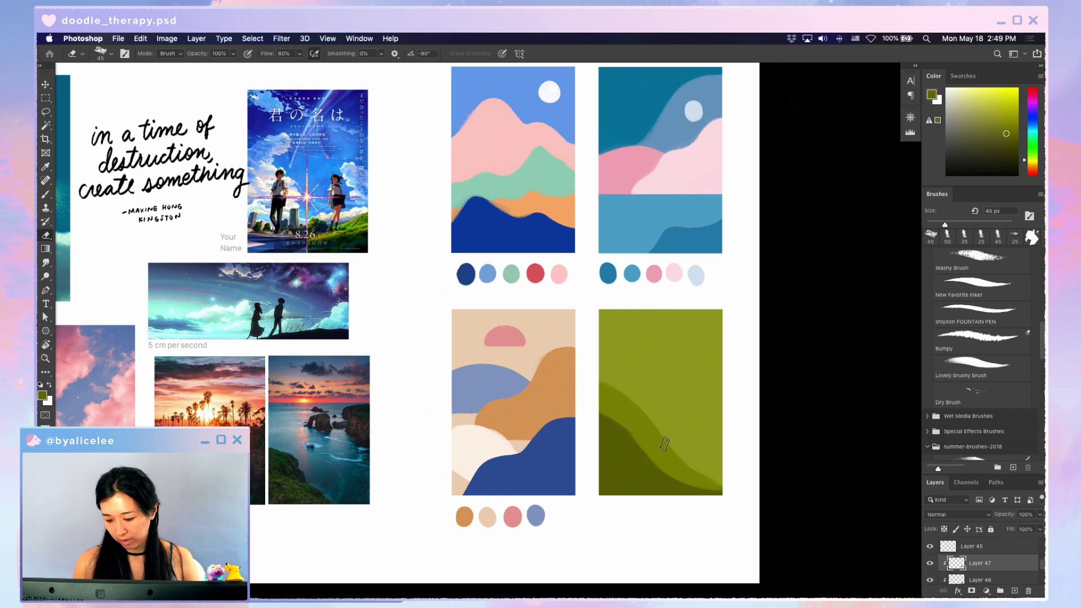
pyautogui.moveTo(629, 428)
pyautogui.mouseDown()
pyautogui.moveTo(678, 476)
pyautogui.moveTo(738, 475)
pyautogui.moveTo(597, 422)
pyautogui.moveTo(752, 476)
pyautogui.mouseUp()
pyautogui.moveTo(604, 397)
pyautogui.mouseDown()
pyautogui.moveTo(594, 407)
pyautogui.moveTo(660, 451)
pyautogui.moveTo(679, 442)
pyautogui.mouseUp()
pyautogui.press('b')
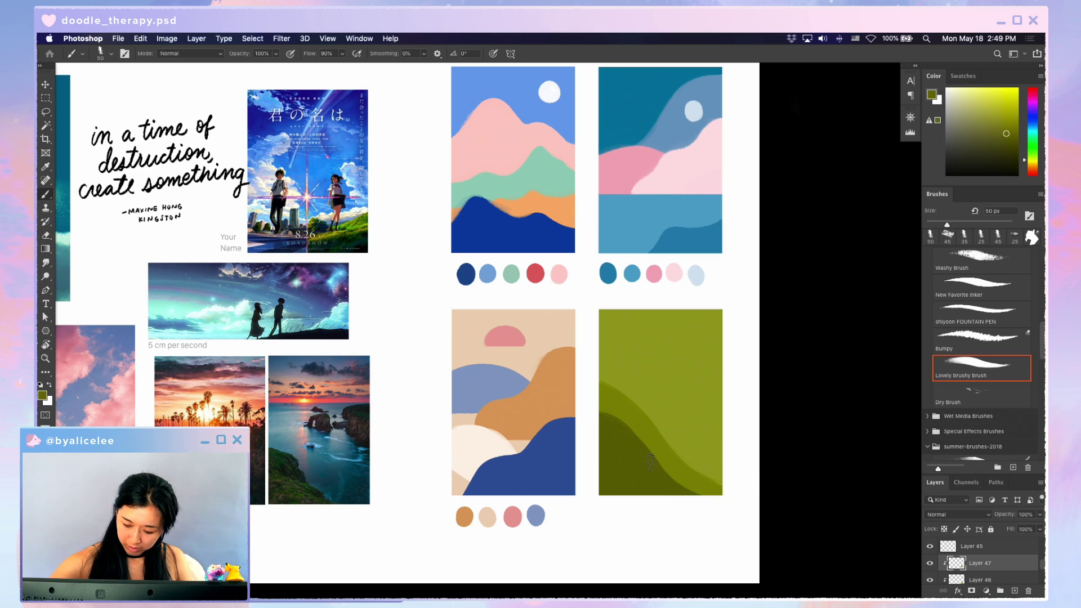
# - Move the middle olive hill on Layer 46 upward and paint in the gap at its lower right in matching green
pyautogui.press('i')
pyautogui.hotkey('alt', '[')
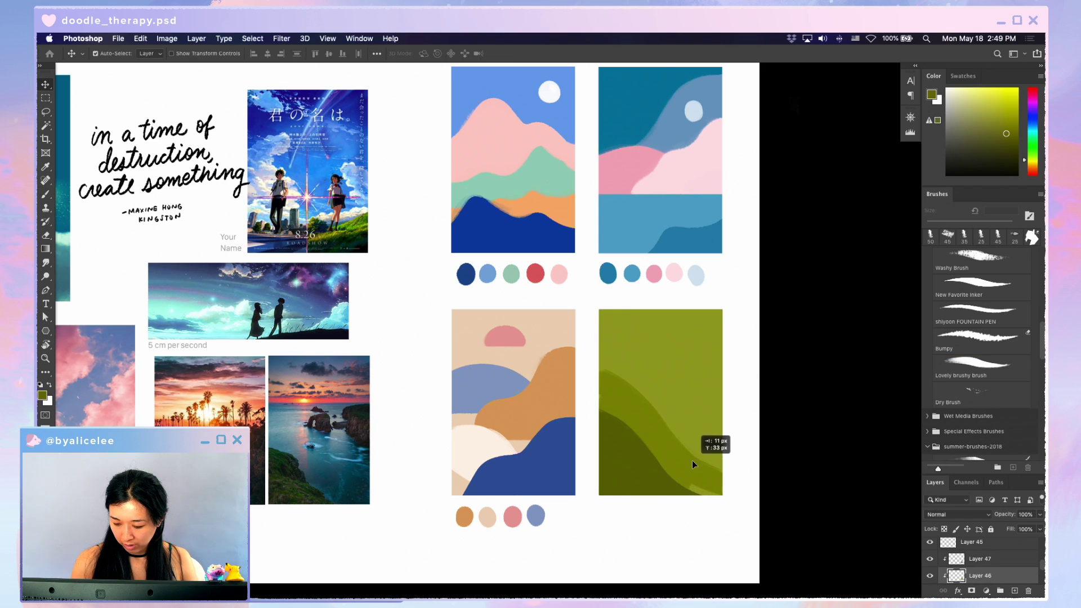
pyautogui.click(695, 462)
pyautogui.press('b')
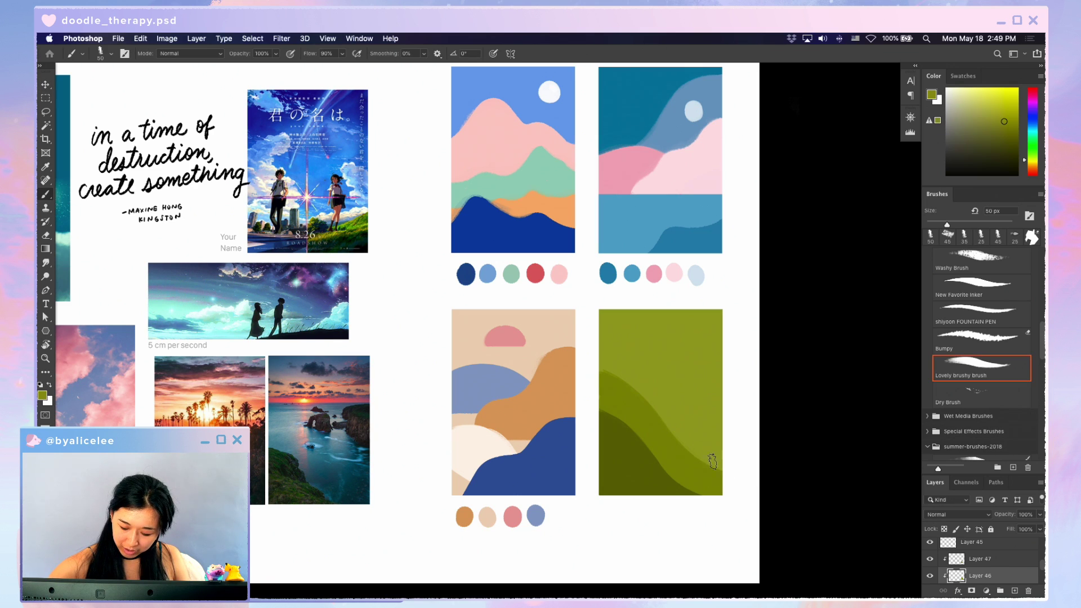
# - Paint a large pale yellow sun at the green rectangle's top edge on a new clipped layer, Layer 48
pyautogui.press('super+shift+n')
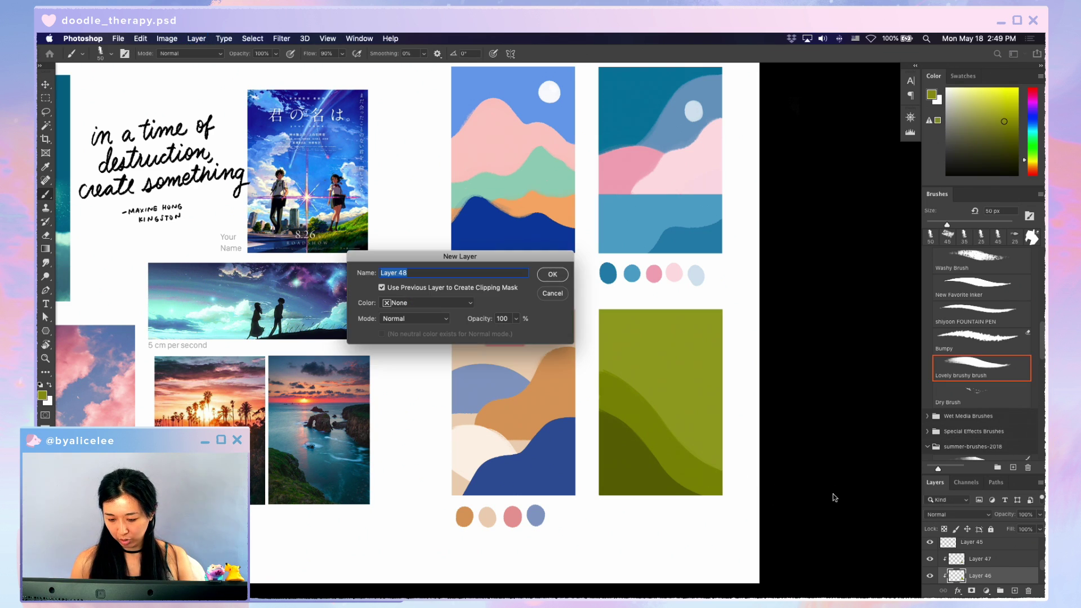
pyautogui.press('Return')
pyautogui.press('i')
pyautogui.click(984, 90)
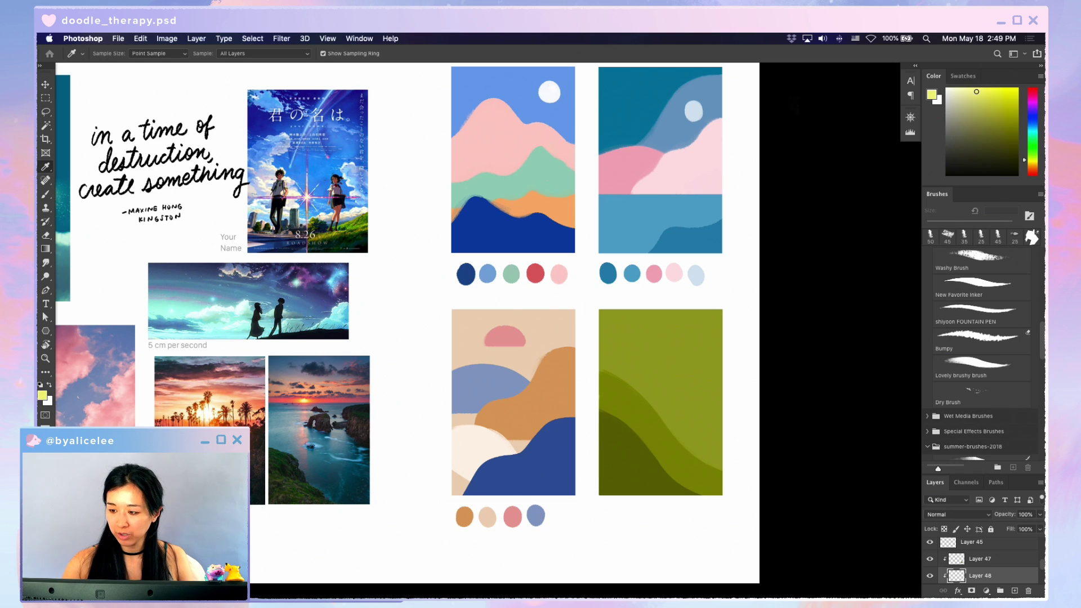
pyautogui.press('b')
pyautogui.moveTo(617, 304); pyautogui.dragTo(690, 358)
pyautogui.press('super+z')
pyautogui.moveTo(613, 303)
pyautogui.mouseDown()
pyautogui.moveTo(705, 308)
pyautogui.moveTo(642, 311)
pyautogui.moveTo(686, 325)
pyautogui.moveTo(692, 313)
pyautogui.moveTo(620, 303)
pyautogui.mouseUp()
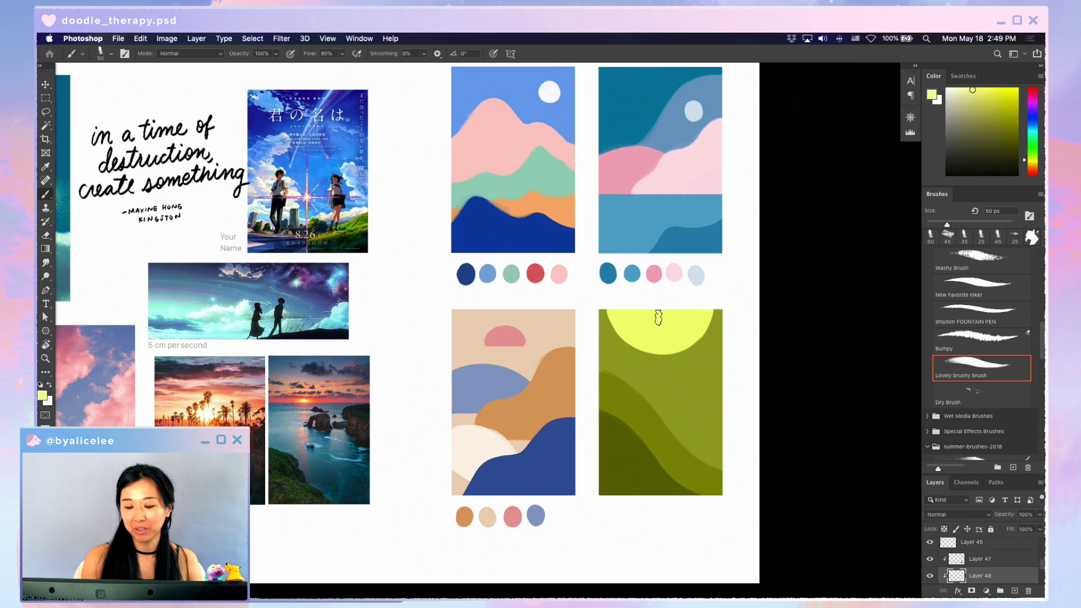
# - Clean up the yellow sun's round edge with the Eraser and Brush, and nudge the sun slightly upward
pyautogui.press('e')
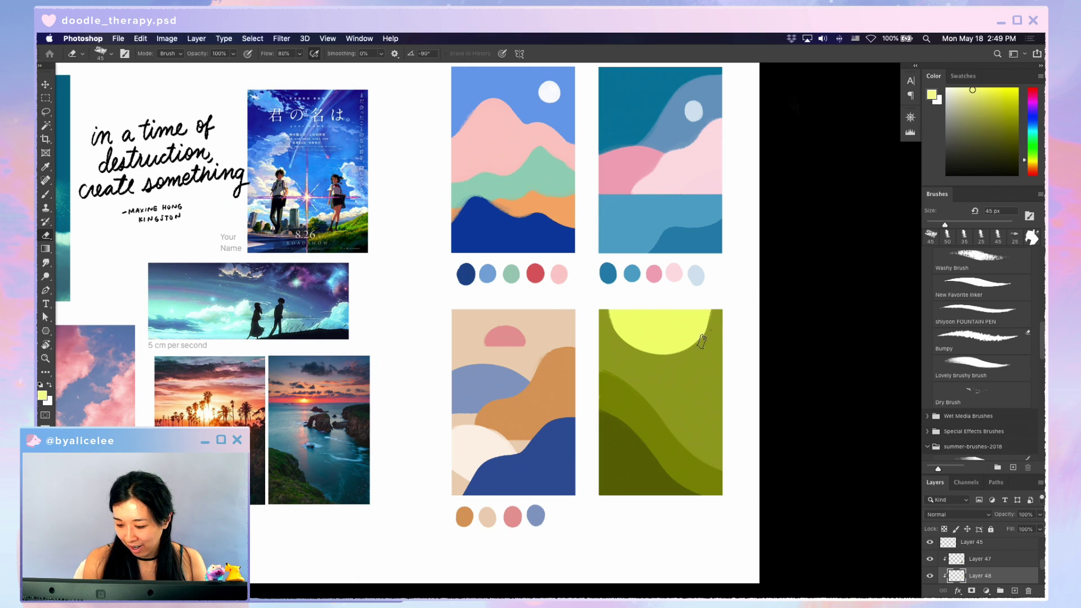
pyautogui.press('b')
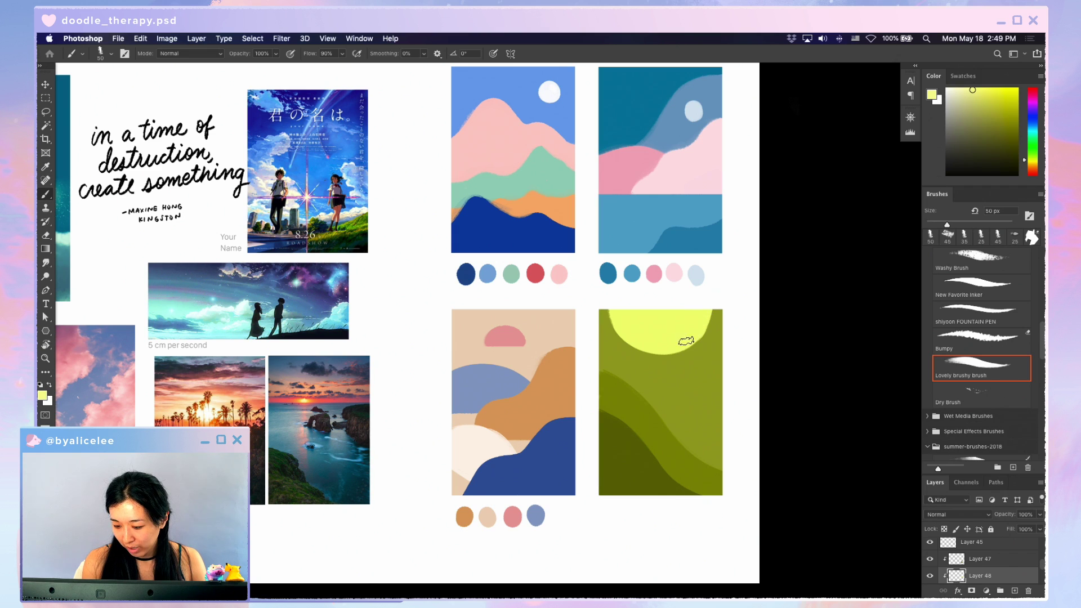
pyautogui.press('e')
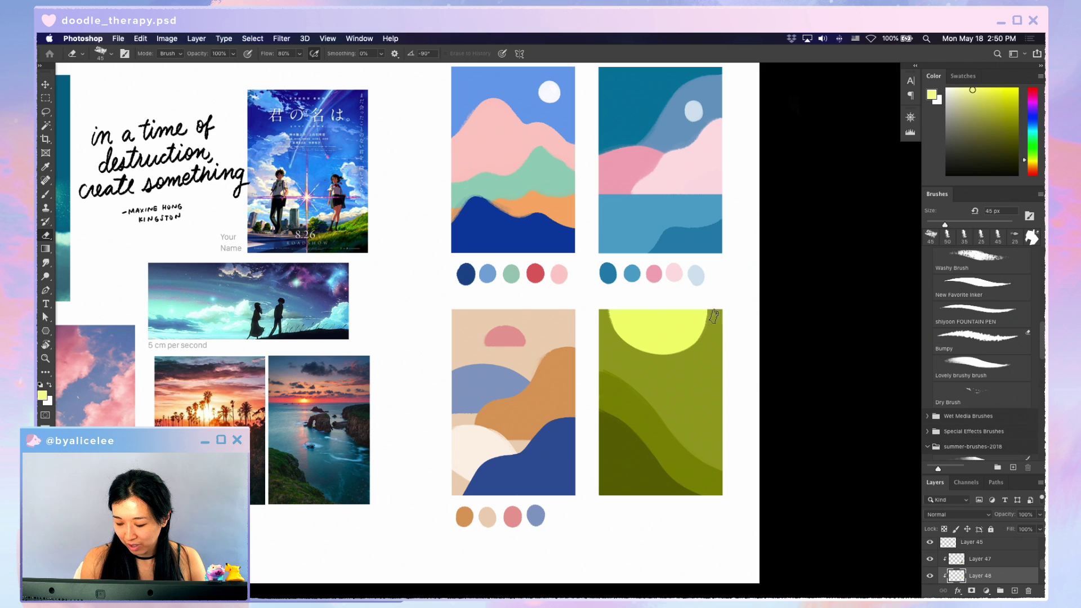
pyautogui.press('v')
pyautogui.moveTo(694, 315); pyautogui.dragTo(696, 313)
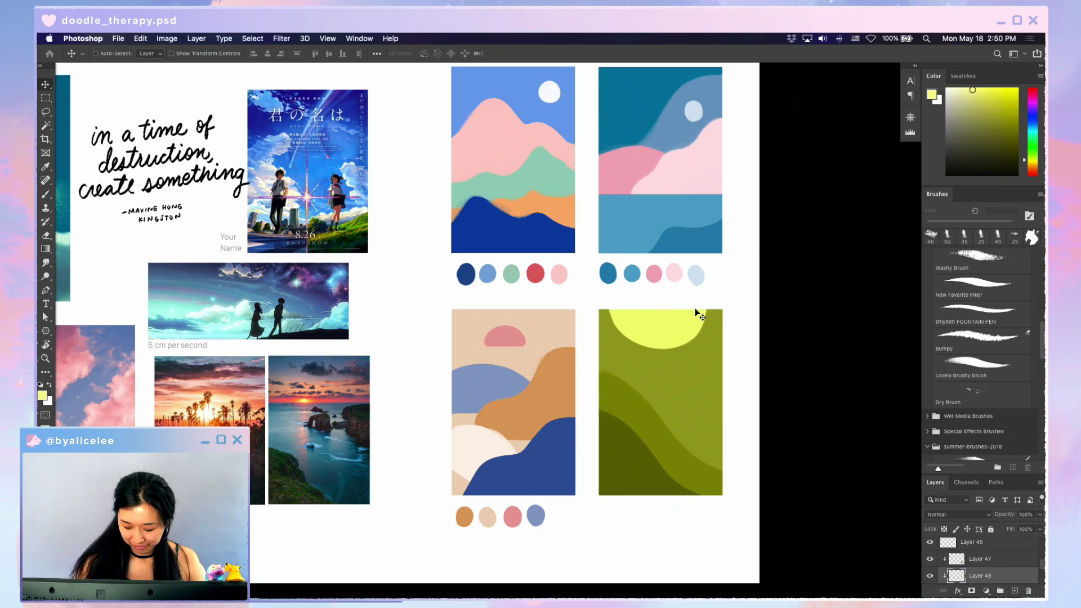
# - Paint a tan hill in the lower right of the green study on a new clipped layer, Layer 49
pyautogui.hotkey('ctrl', 'shift', 'n')
pyautogui.press('Return')
pyautogui.press('i')
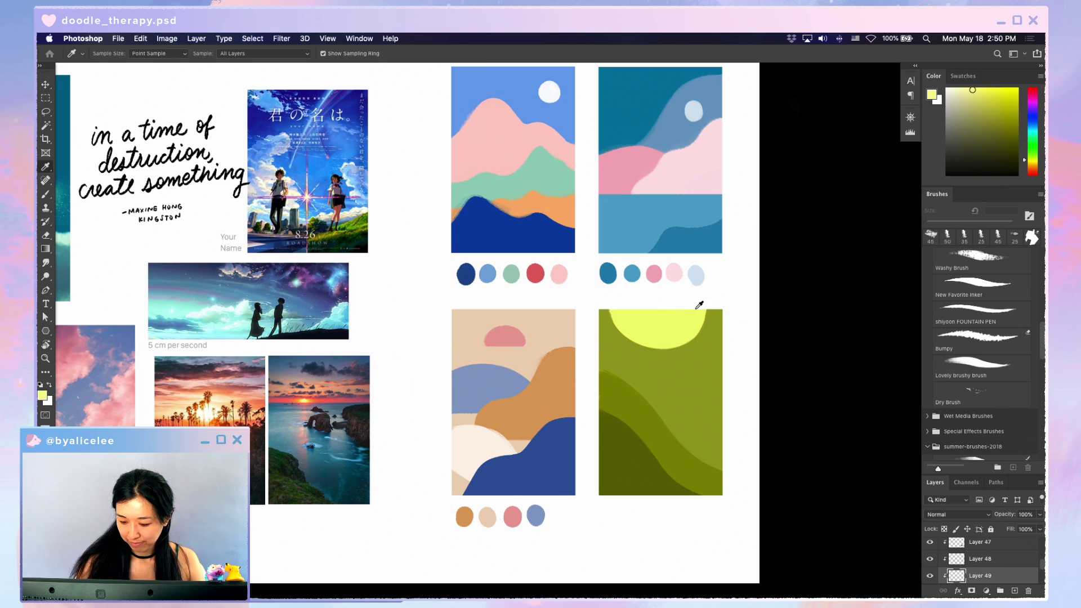
pyautogui.click(634, 463)
pyautogui.click(972, 99)
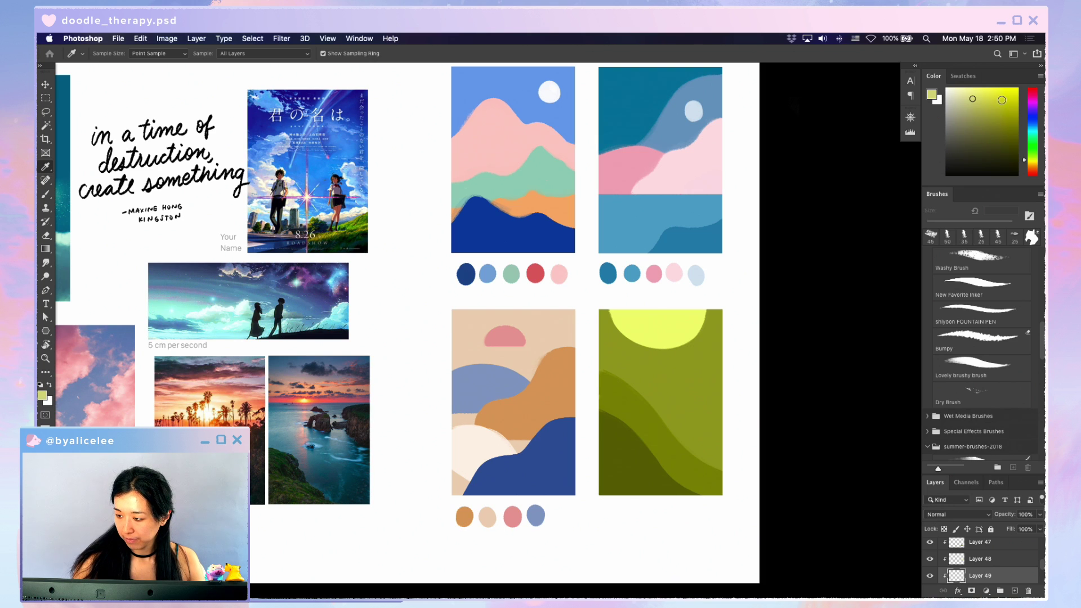
pyautogui.click(1034, 169)
pyautogui.press('b')
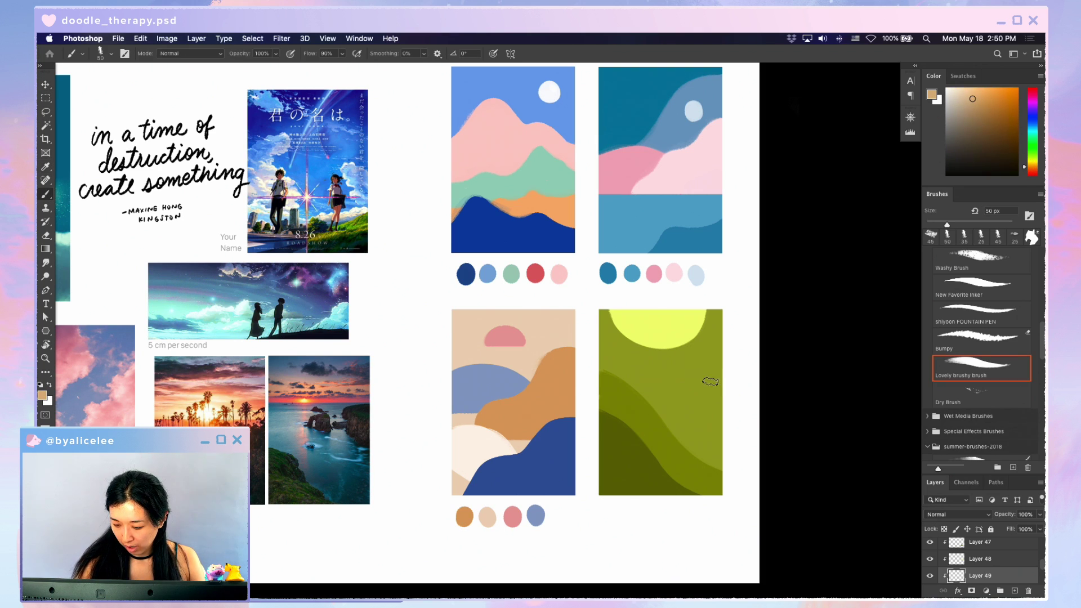
pyautogui.moveTo(716, 379)
pyautogui.mouseDown()
pyautogui.moveTo(683, 382)
pyautogui.moveTo(666, 430)
pyautogui.moveTo(675, 442)
pyautogui.moveTo(713, 384)
pyautogui.moveTo(692, 395)
pyautogui.moveTo(701, 431)
pyautogui.moveTo(687, 454)
pyautogui.moveTo(721, 485)
pyautogui.mouseUp()
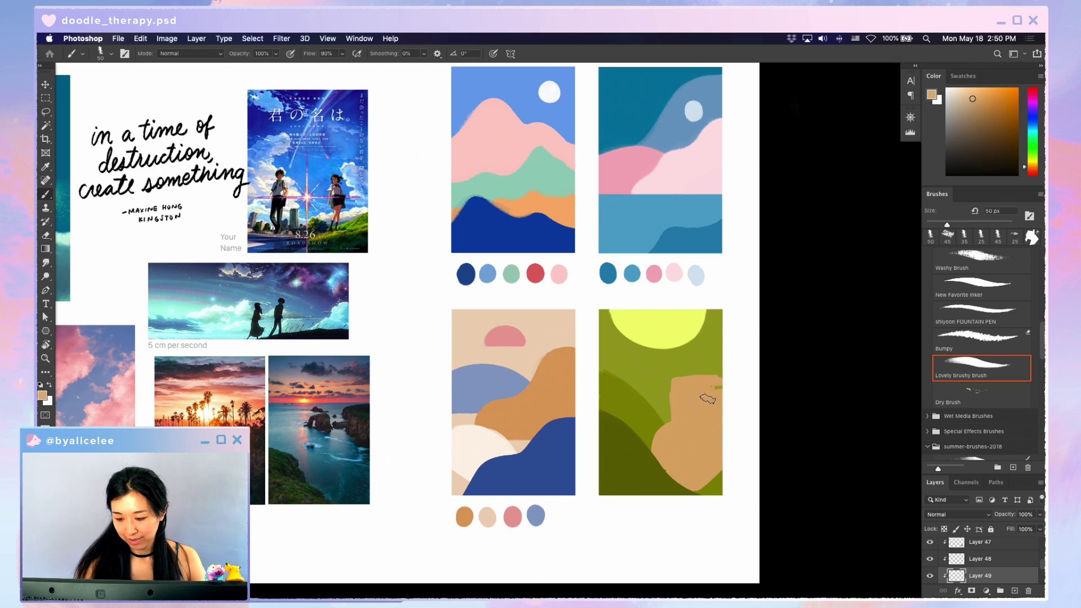
# - Reshape the tan hill's crest and left slope into a smooth curve with alternating Eraser and Brush strokes
pyautogui.press('e')
pyautogui.moveTo(727, 374)
pyautogui.mouseDown()
pyautogui.moveTo(693, 378)
pyautogui.moveTo(653, 451)
pyautogui.moveTo(678, 373)
pyautogui.moveTo(668, 389)
pyautogui.mouseUp()
pyautogui.press('b')
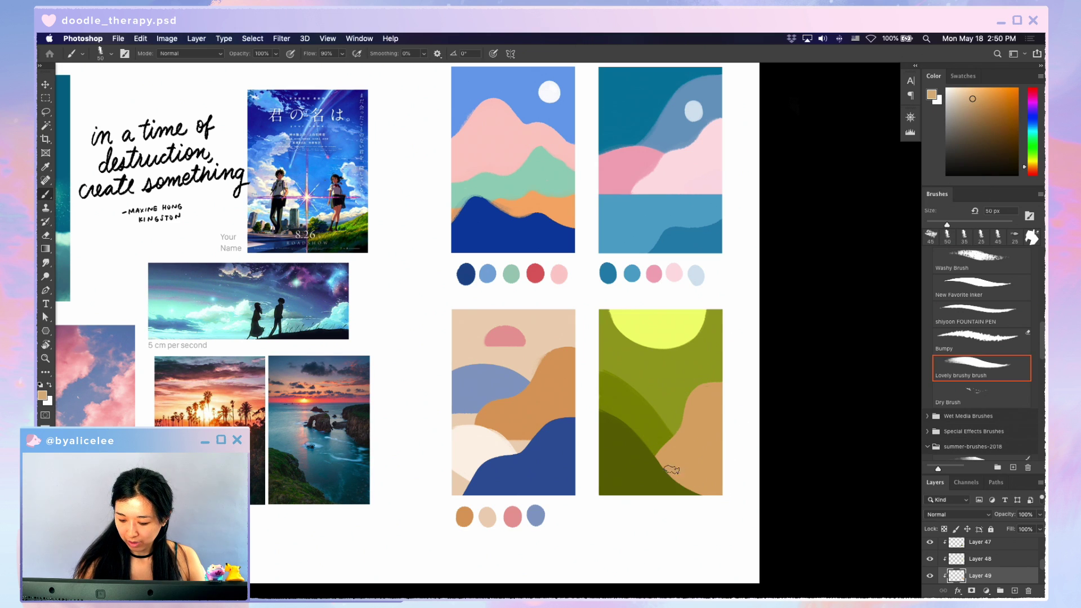
pyautogui.moveTo(654, 457)
pyautogui.mouseDown()
pyautogui.moveTo(710, 378)
pyautogui.moveTo(738, 380)
pyautogui.mouseUp()
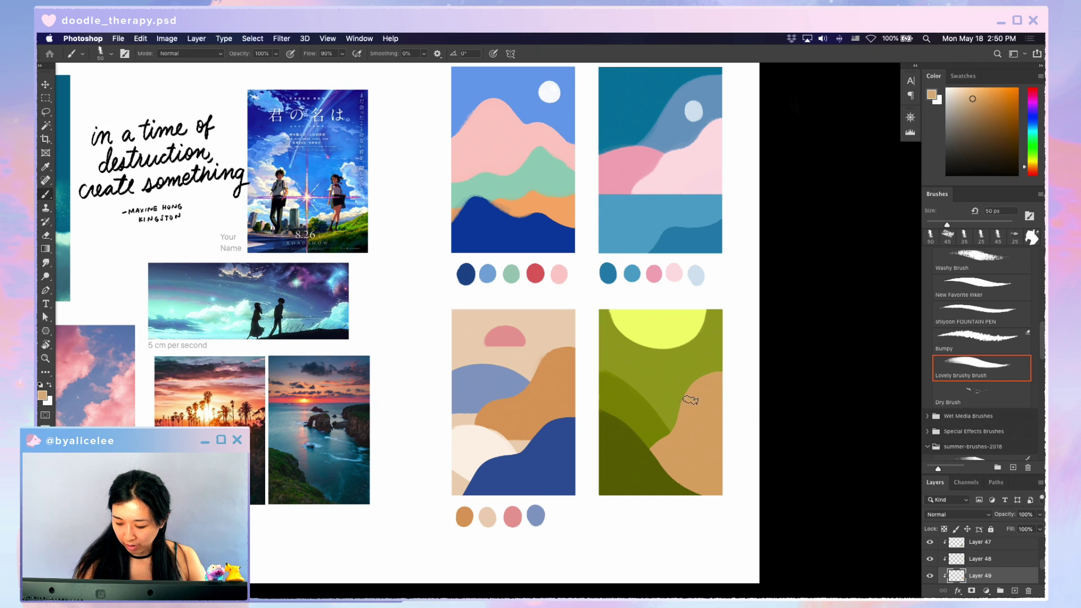
pyautogui.moveTo(648, 465)
pyautogui.mouseDown()
pyautogui.moveTo(684, 409)
pyautogui.moveTo(725, 374)
pyautogui.moveTo(691, 374)
pyautogui.moveTo(649, 449)
pyautogui.moveTo(684, 397)
pyautogui.moveTo(732, 367)
pyautogui.moveTo(698, 383)
pyautogui.moveTo(673, 439)
pyautogui.mouseUp()
pyautogui.press('e')
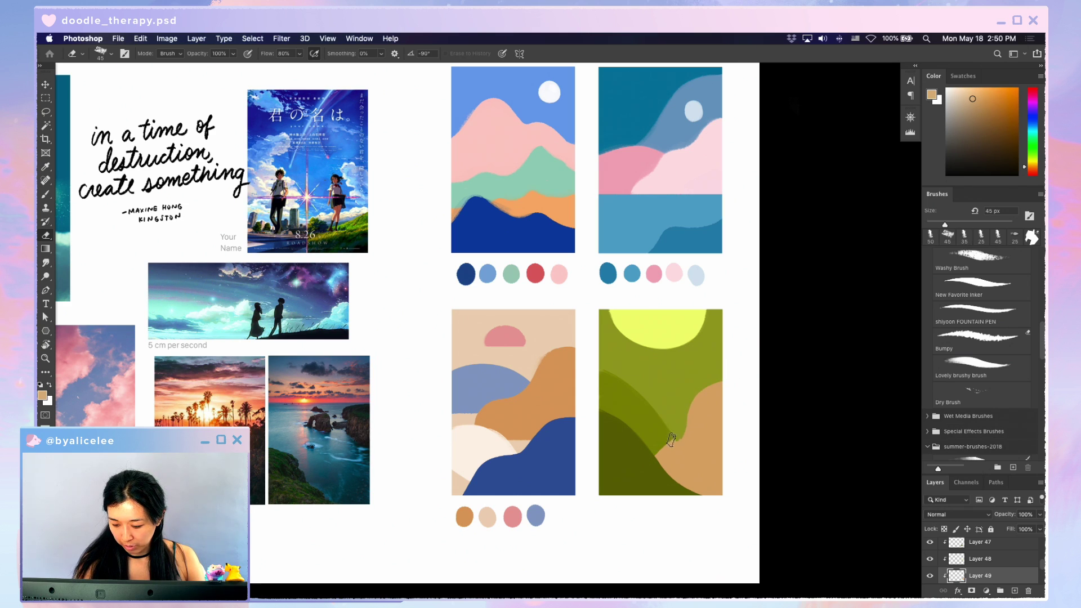
pyautogui.press('b')
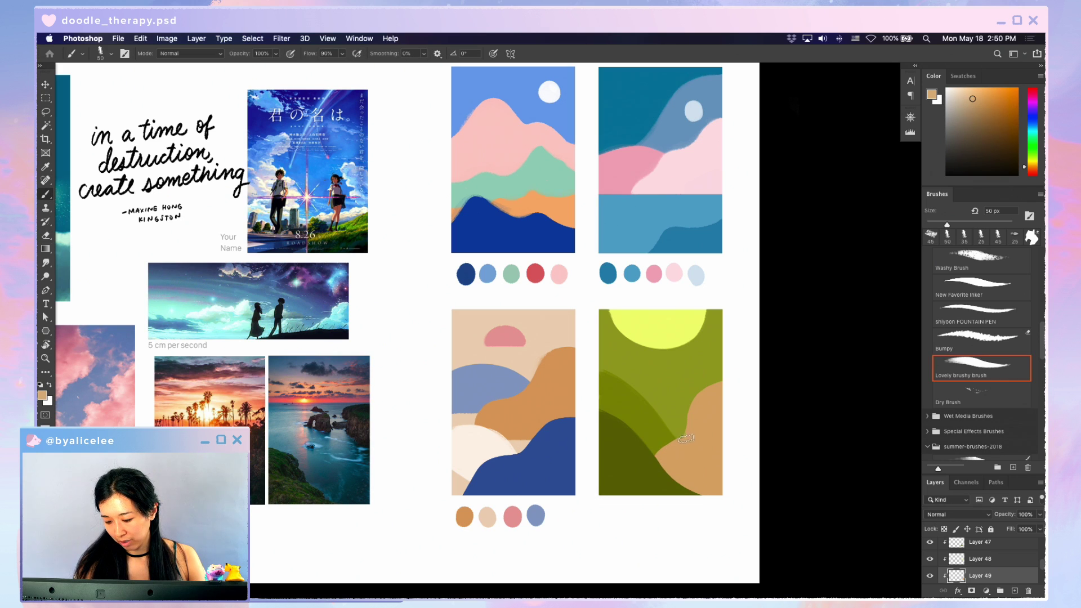
pyautogui.moveTo(727, 383); pyautogui.dragTo(687, 418)
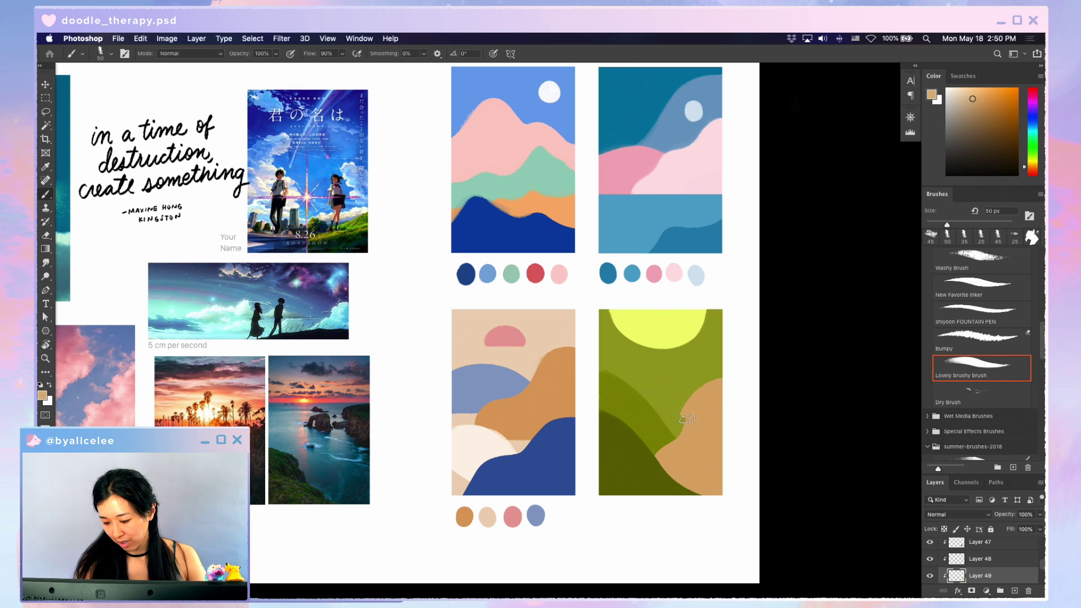
pyautogui.press('e')
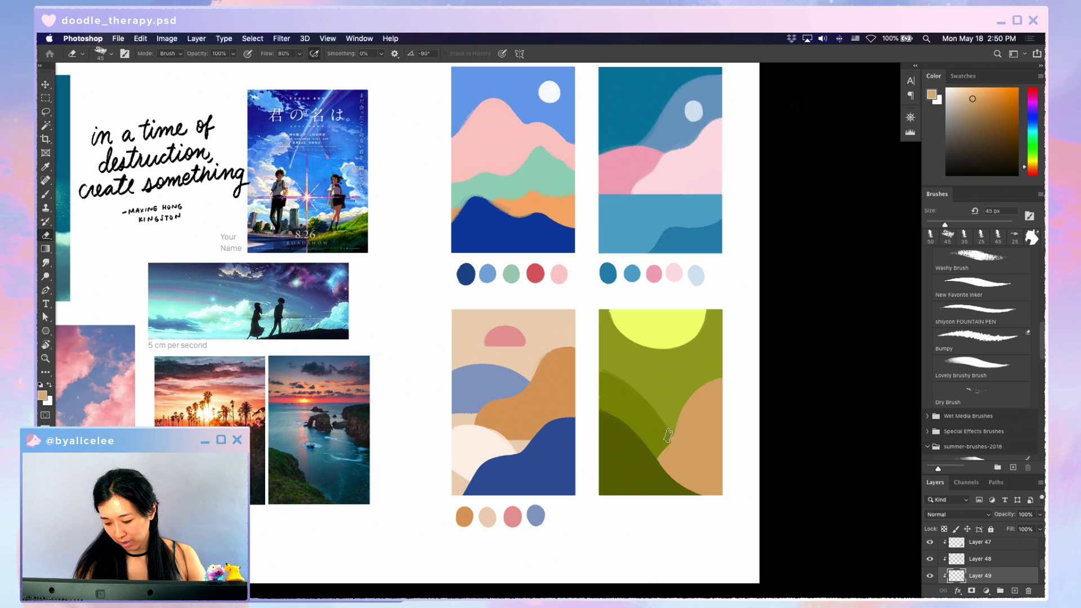
pyautogui.moveTo(685, 407)
pyautogui.mouseDown()
pyautogui.moveTo(734, 376)
pyautogui.moveTo(706, 381)
pyautogui.moveTo(671, 413)
pyautogui.moveTo(662, 451)
pyautogui.mouseUp()
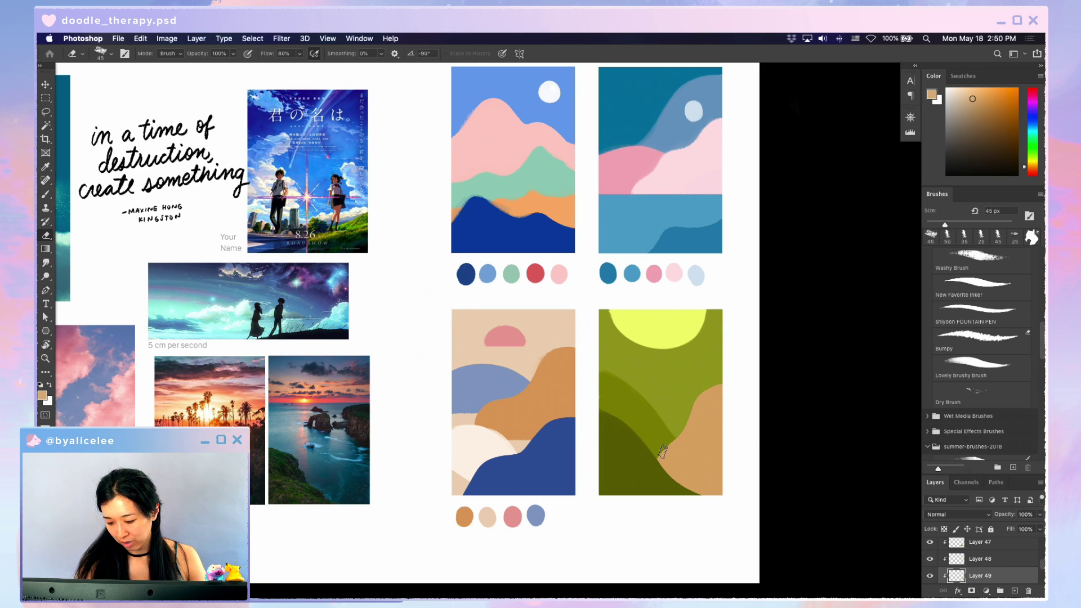
# - Paint tan and yellow palette swatches below the green study on a new unclipped layer, Layer 50, using the study's colors
pyautogui.press('super+shift+n')
pyautogui.press('Return')
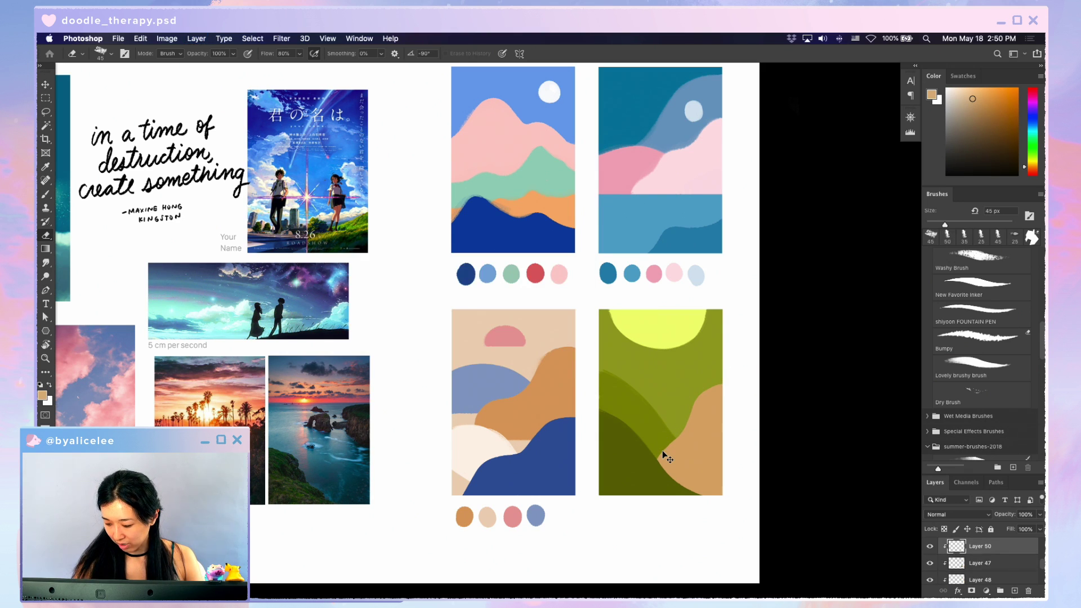
pyautogui.press('b')
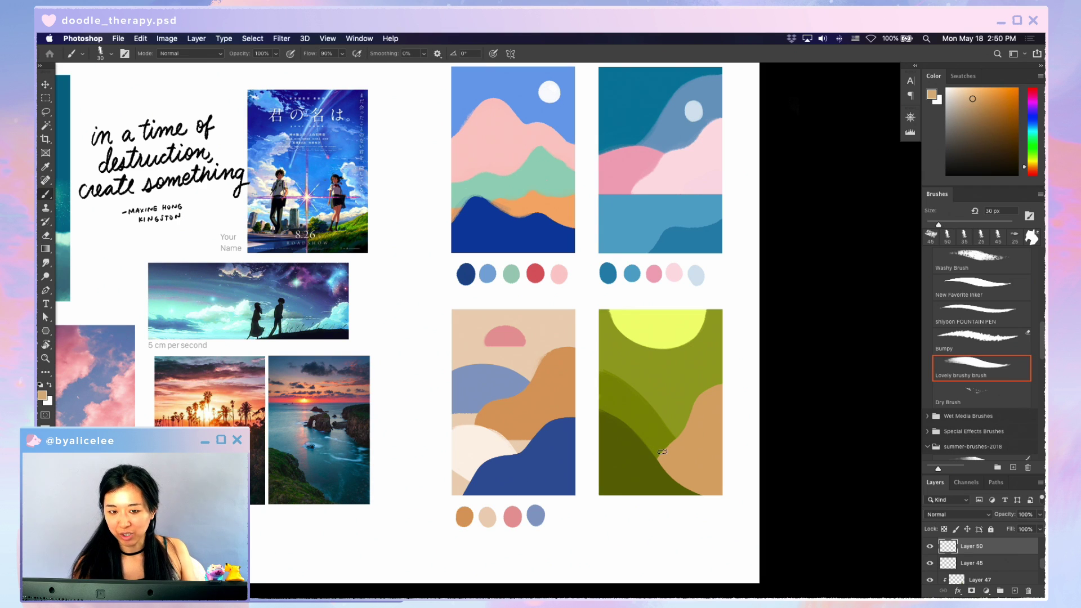
pyautogui.moveTo(676, 510); pyautogui.dragTo(675, 517)
pyautogui.press('u')
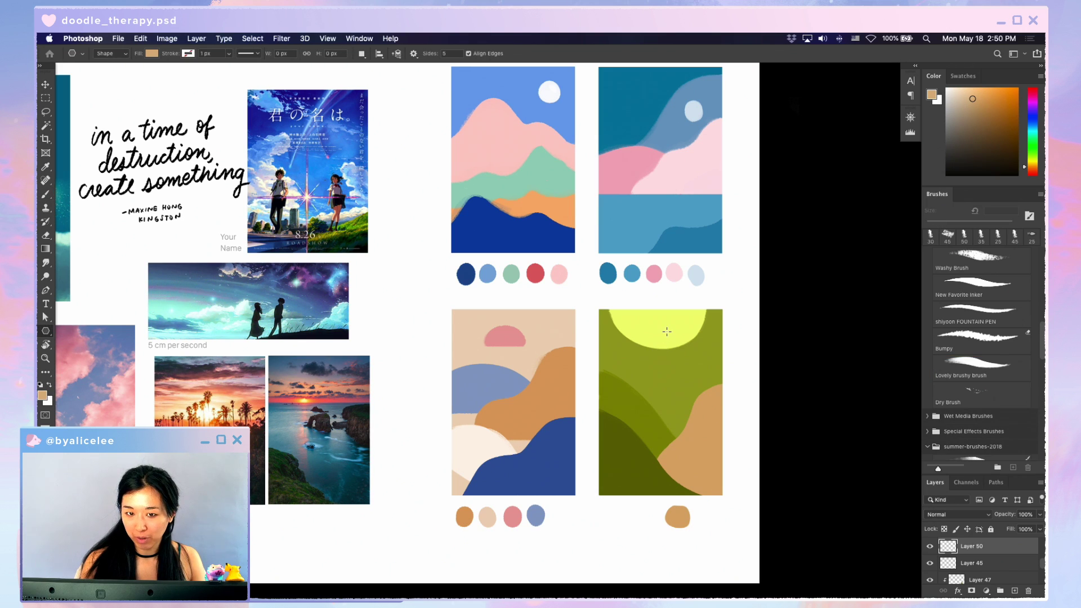
pyautogui.press('b')
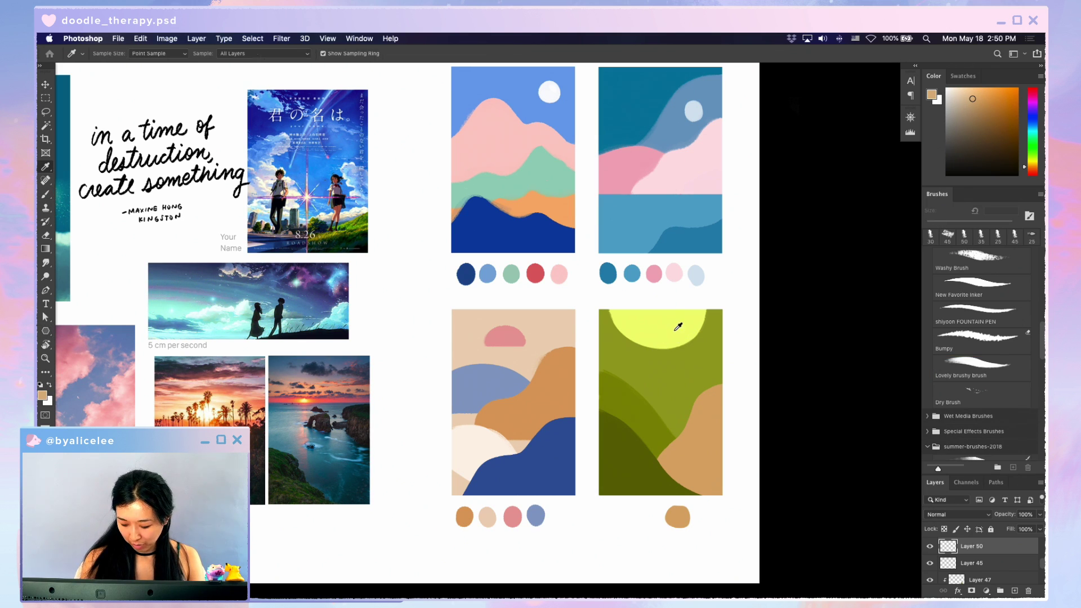
pyautogui.keyDown('alt'); pyautogui.click(681, 323); pyautogui.keyUp('alt')
pyautogui.moveTo(704, 520); pyautogui.dragTo(704, 514)
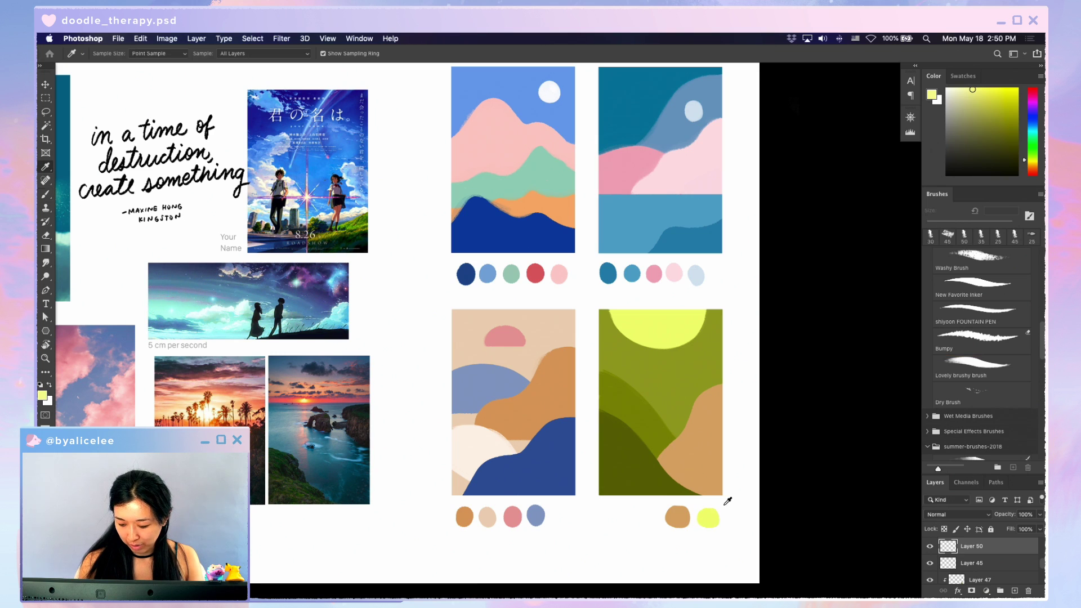
# - Add three green swatches beside the tan one, sampling the hills and background of the green study
pyautogui.keyDown('alt'); pyautogui.click(655, 415); pyautogui.keyUp('alt')
pyautogui.moveTo(618, 517)
pyautogui.mouseDown()
pyautogui.moveTo(672, 392)
pyautogui.moveTo(650, 519)
pyautogui.moveTo(635, 464)
pyautogui.moveTo(599, 521)
pyautogui.mouseUp()
pyautogui.keyDown('alt'); pyautogui.click(676, 386); pyautogui.keyUp('alt')
pyautogui.keyDown('alt'); pyautogui.click(638, 458); pyautogui.keyUp('alt')
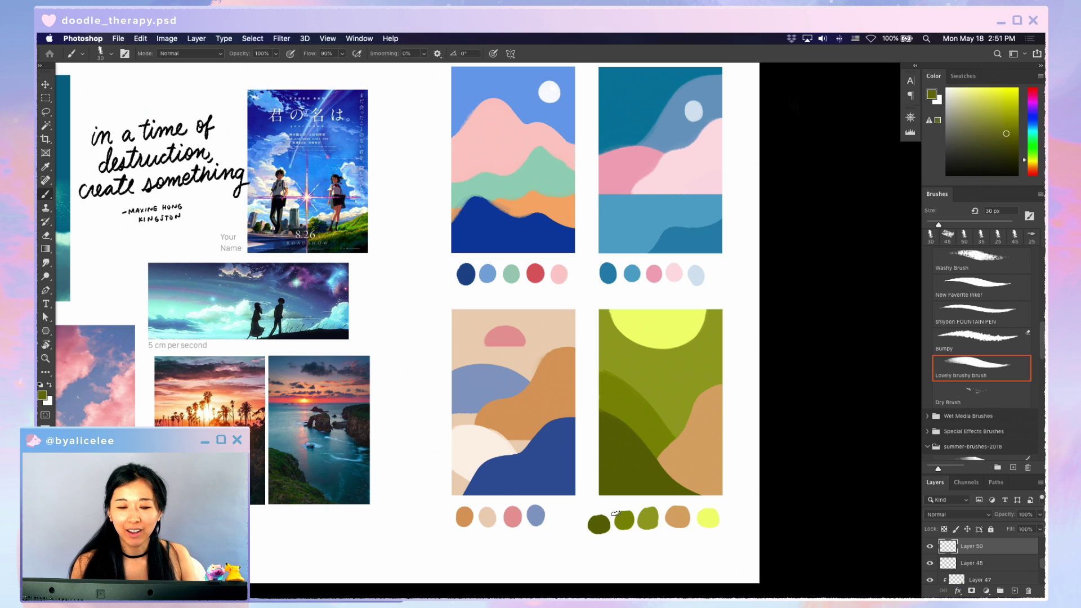
# - Arrange the five swatches below the green study into an evenly spaced row by selecting and moving them individually
pyautogui.press('super+t')
pyautogui.moveTo(721, 500); pyautogui.dragTo(714, 521)
pyautogui.press('Return')
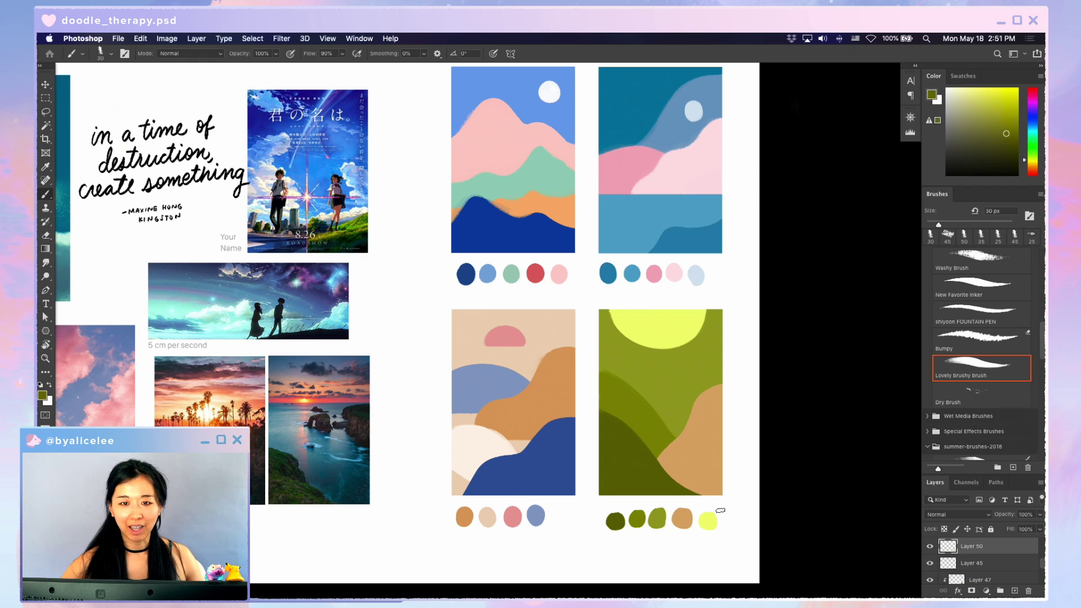
pyautogui.press('l')
pyautogui.moveTo(614, 509)
pyautogui.mouseDown()
pyautogui.moveTo(626, 513)
pyautogui.moveTo(619, 522)
pyautogui.mouseUp()
pyautogui.press('v')
pyautogui.press('l')
pyautogui.press('v')
pyautogui.press('super+minus')
pyautogui.moveTo(700, 510); pyautogui.dragTo(713, 517)
pyautogui.press('super+z')
pyautogui.moveTo(714, 424); pyautogui.dragTo(715, 427)
pyautogui.press('l')
pyautogui.moveTo(663, 461); pyautogui.dragTo(666, 473)
pyautogui.press('v')
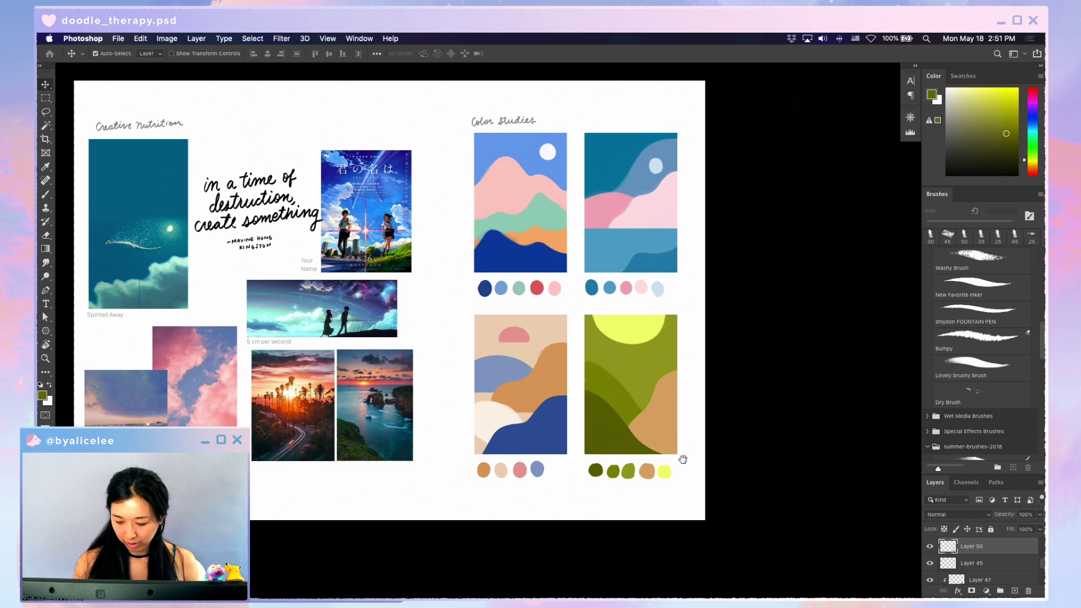
# - Move the middle green hill on Layer 46 slightly up and raise the yellow sun farther past the rectangle's top edge
pyautogui.scroll(2, 633, 413)
pyautogui.moveTo(633, 413); pyautogui.dragTo(637, 401)
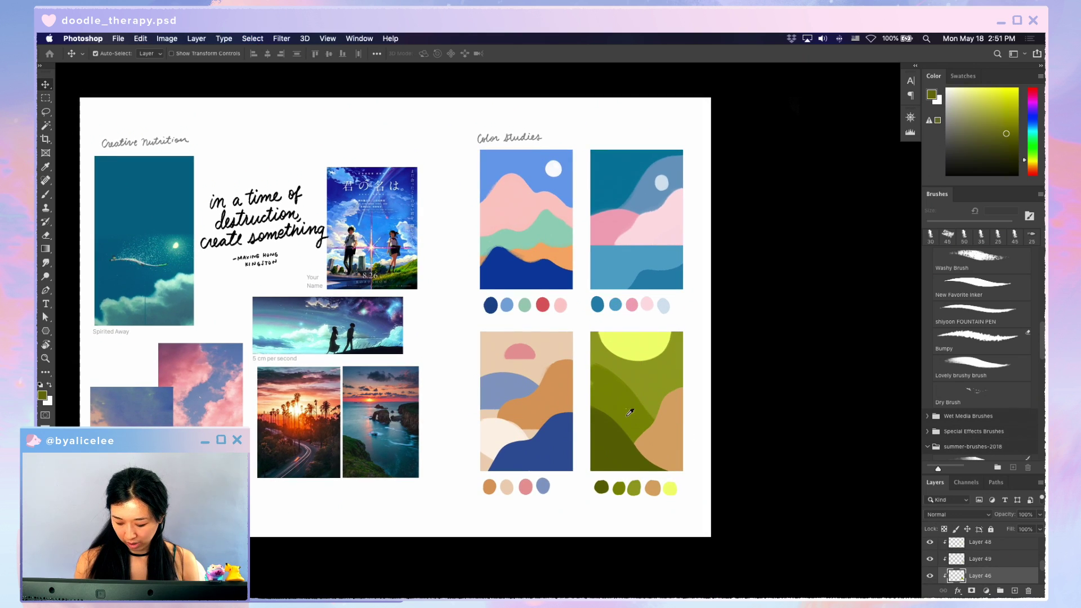
pyautogui.press('b')
pyautogui.press('v')
pyautogui.moveTo(644, 338); pyautogui.dragTo(644, 320)
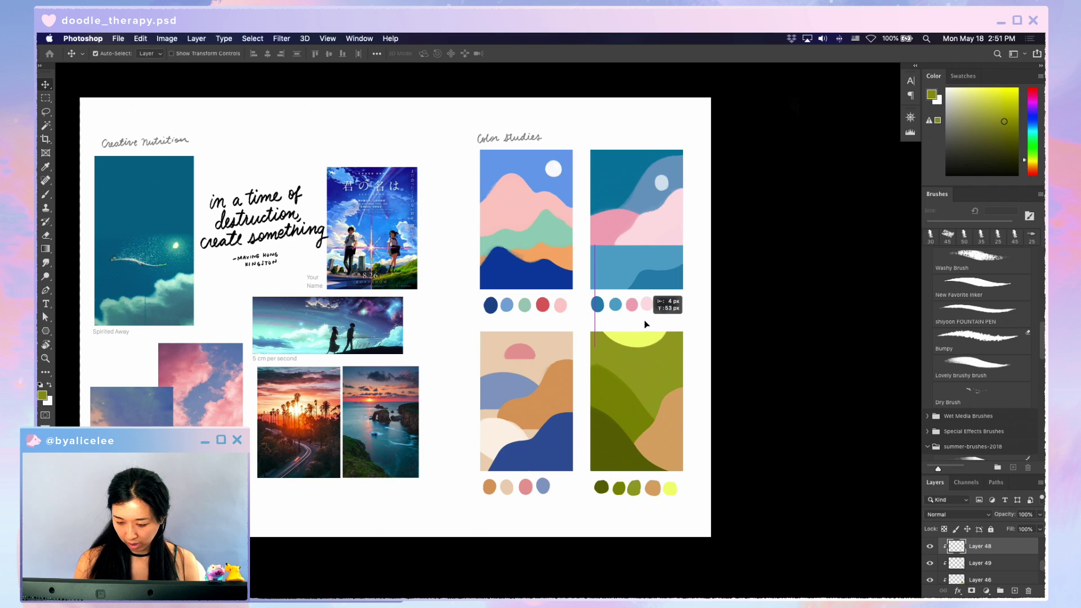
# - Transform the tan hill on Layer 49 so it reaches farther left across the green hills
pyautogui.click(675, 415)
pyautogui.press('super+t')
pyautogui.moveTo(667, 388); pyautogui.dragTo(656, 437)
pyautogui.press('Return')
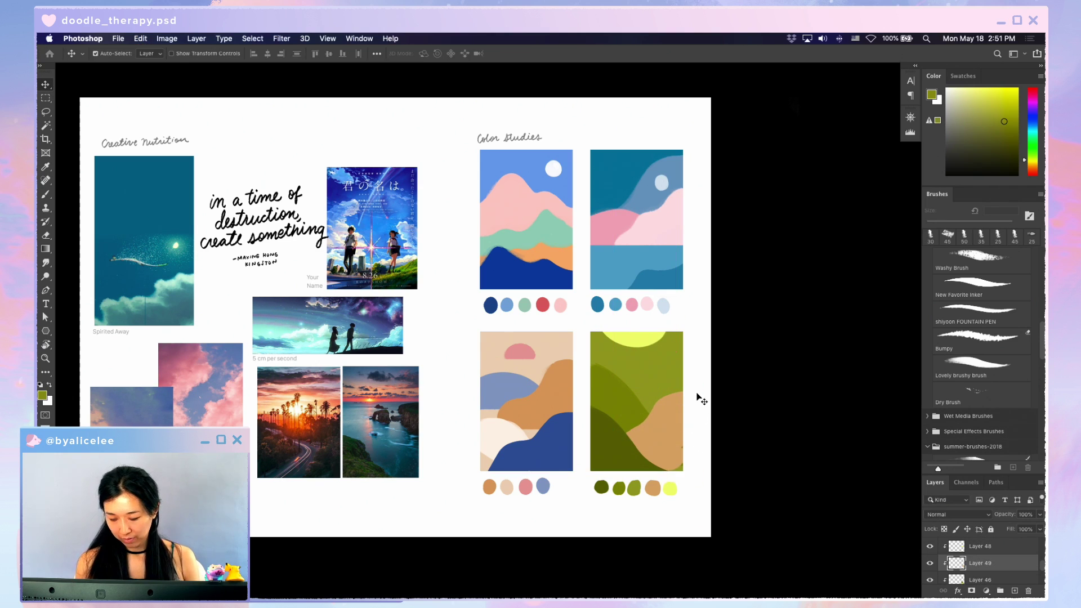
# - Fill the tan hill's gap at the lower right with matching tan and refine its edge with the Brush and Eraser
pyautogui.press('u')
pyautogui.press('b')
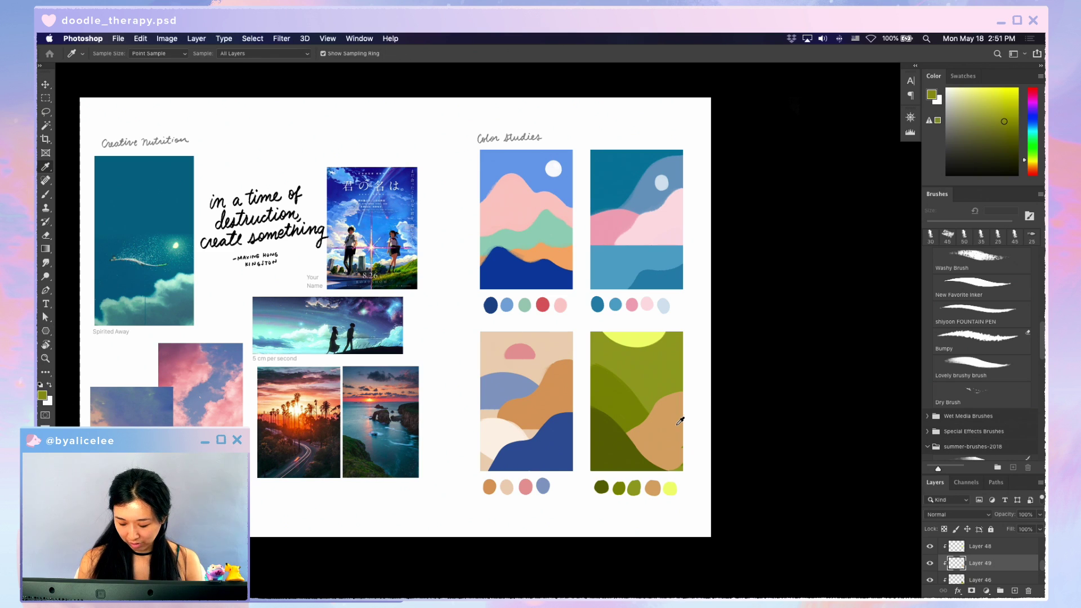
pyautogui.keyDown('alt'); pyautogui.click(679, 454); pyautogui.keyUp('alt')
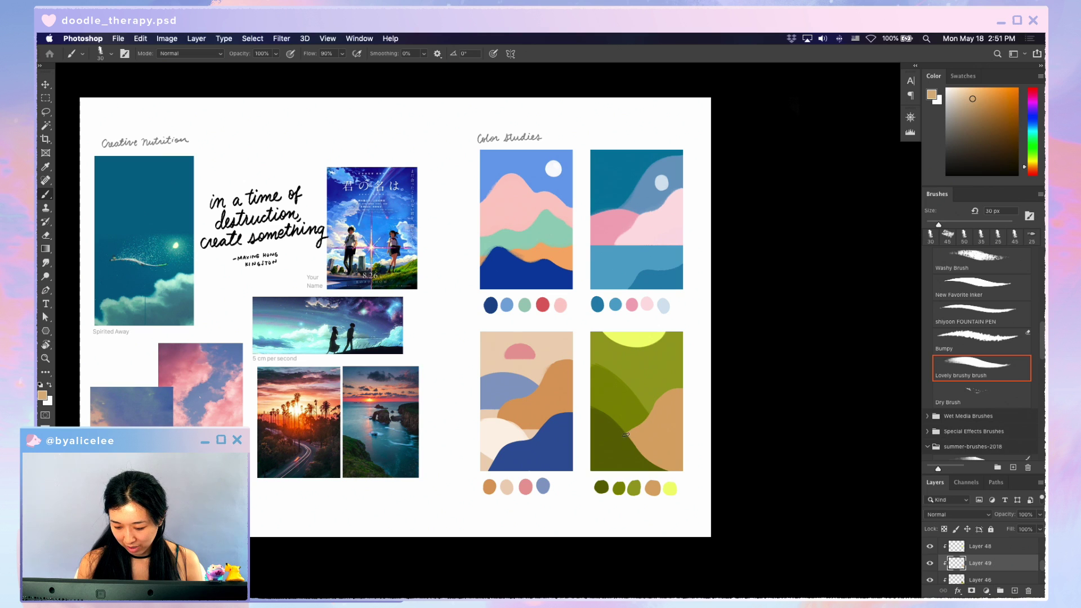
pyautogui.moveTo(707, 377); pyautogui.dragTo(686, 289)
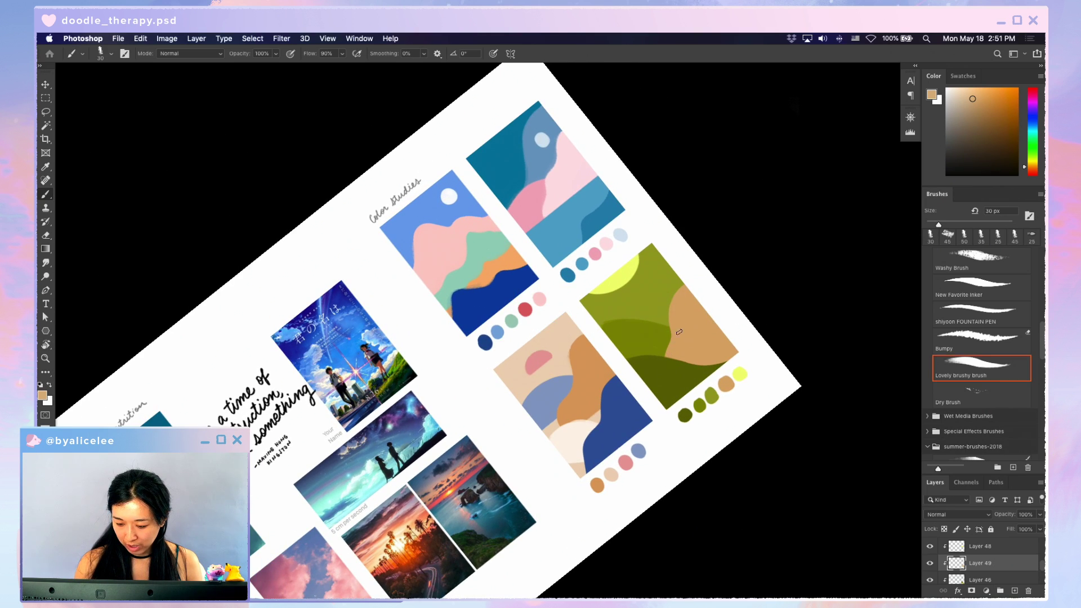
pyautogui.press('e')
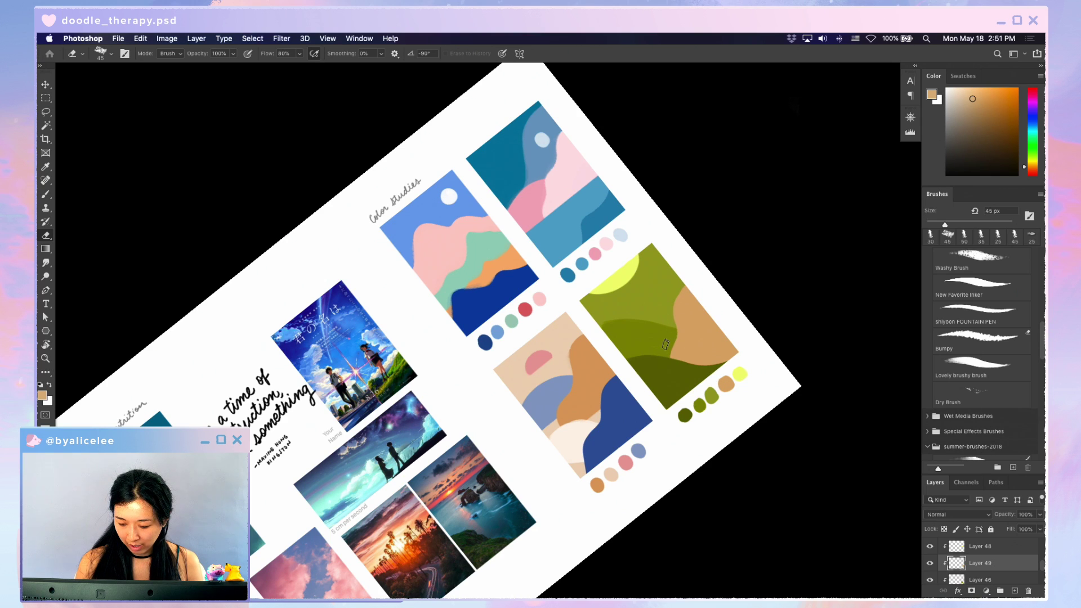
pyautogui.press('b')
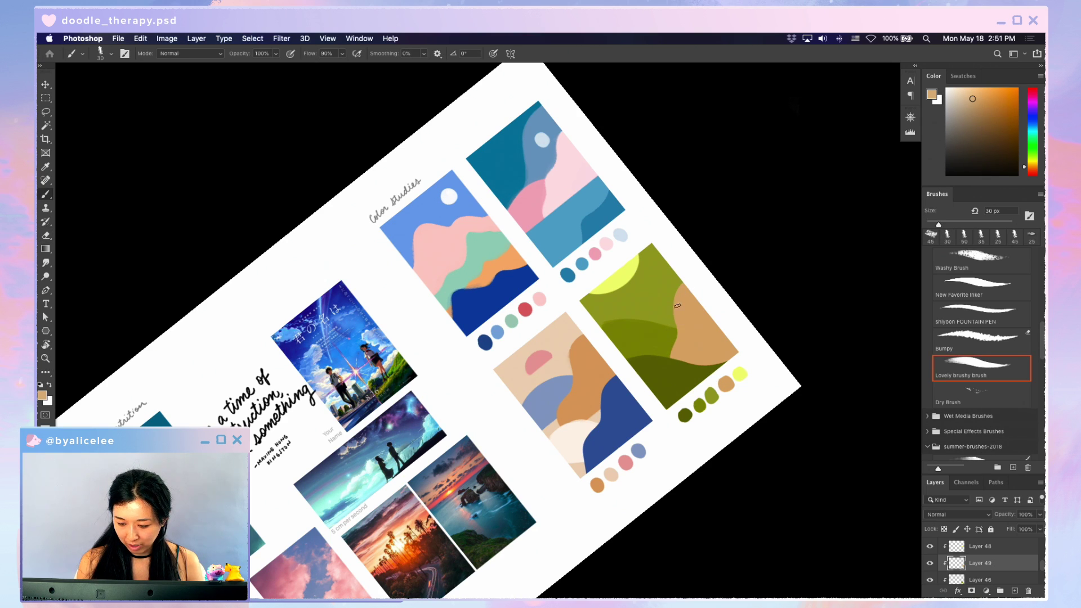
pyautogui.press('Escape')
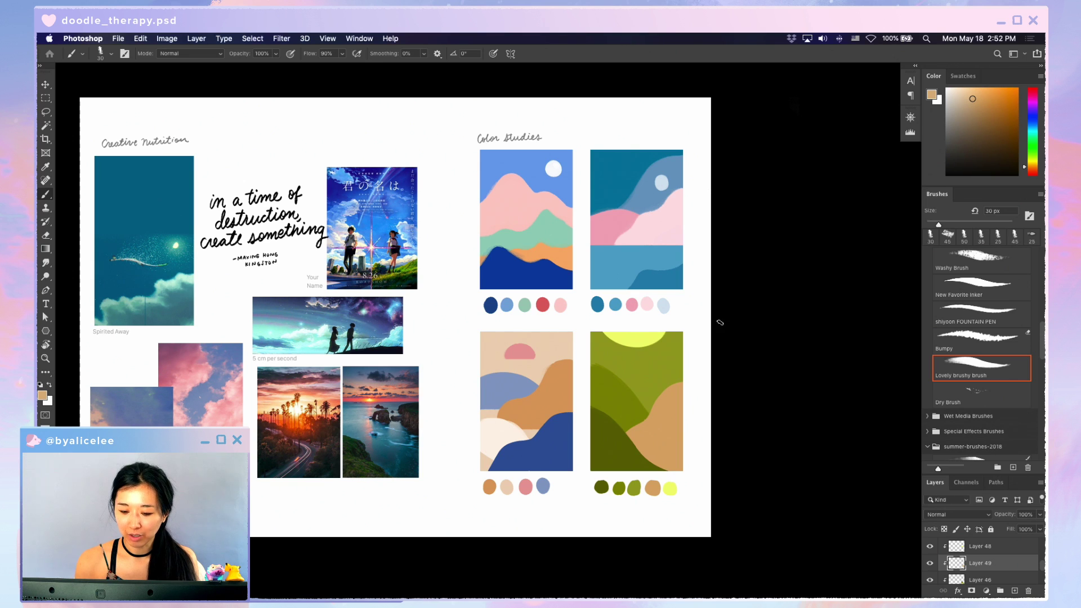
# - Try to move the yellow sun slightly downward
pyautogui.moveTo(710, 321); pyautogui.dragTo(661, 367)
pyautogui.hotkey('ctrl', '+')
pyautogui.press('v')
pyautogui.moveTo(613, 338); pyautogui.dragTo(617, 350)
pyautogui.hotkey('ctrl', 'z')
pyautogui.click(627, 399)
pyautogui.moveTo(498, 181); pyautogui.dragTo(632, 388)
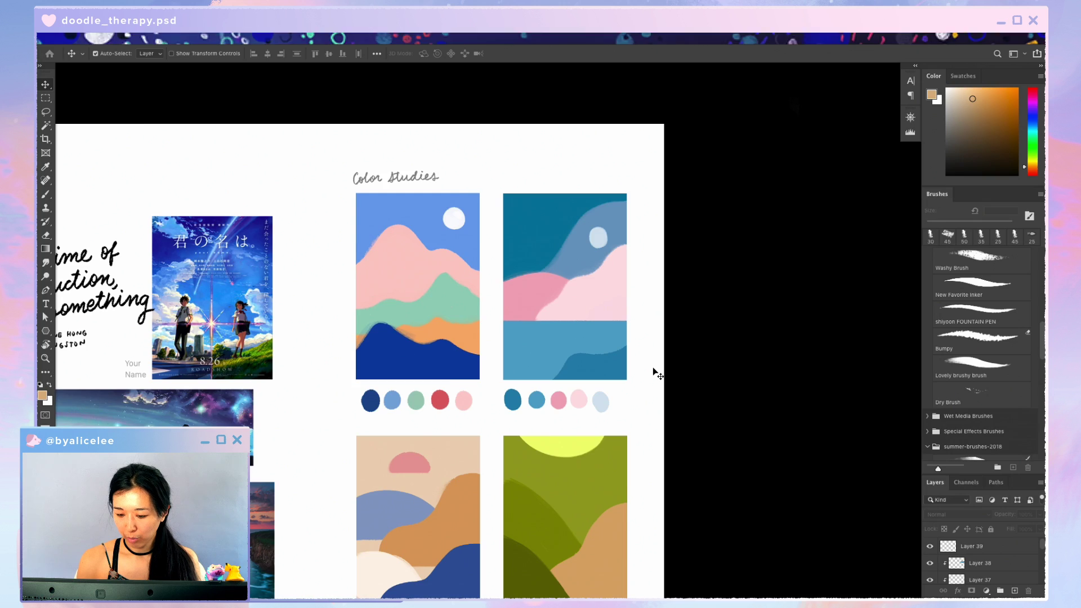
# - Transform the yellow sun on Layer 48 to adjust its proportions and shift it slightly left
pyautogui.press('f')
pyautogui.press('f')
pyautogui.hscroll(5, 714, 382)
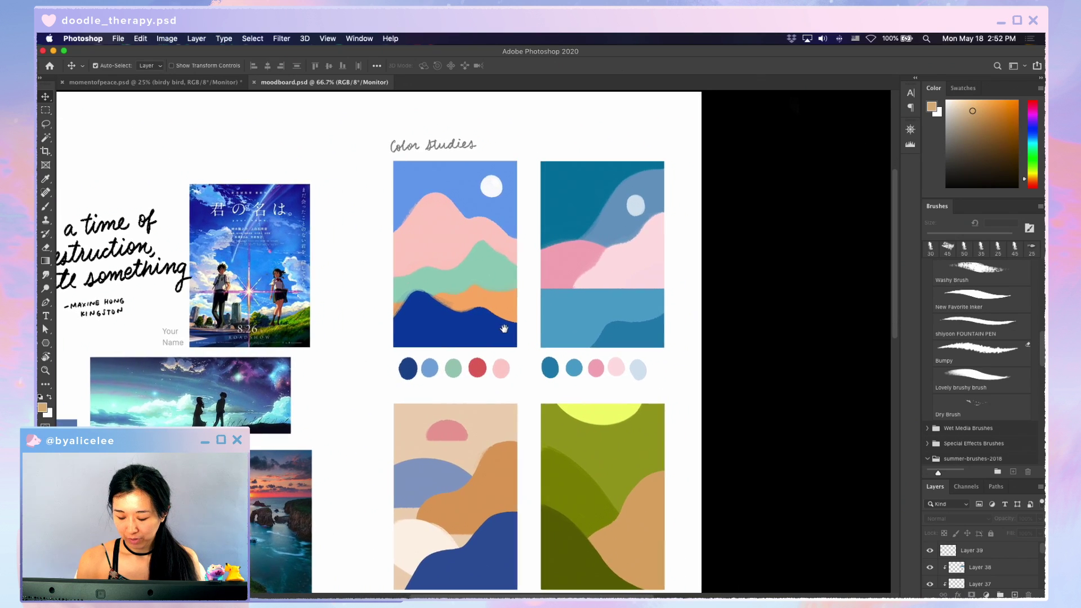
pyautogui.scroll(-3, 688, 299)
pyautogui.hscroll(1, 687, 298)
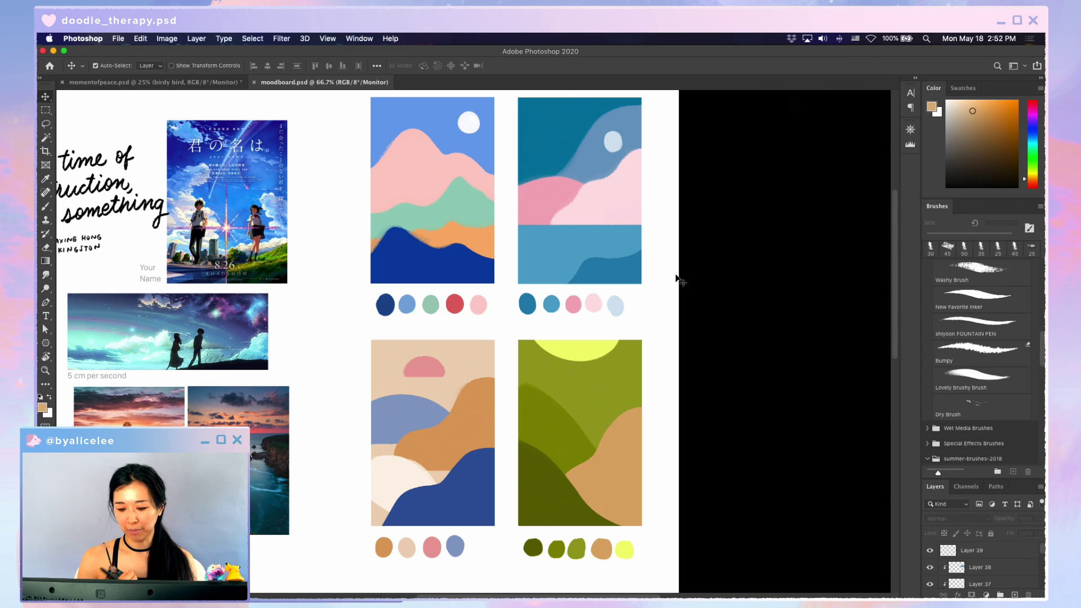
pyautogui.click(605, 352)
pyautogui.press('super+t')
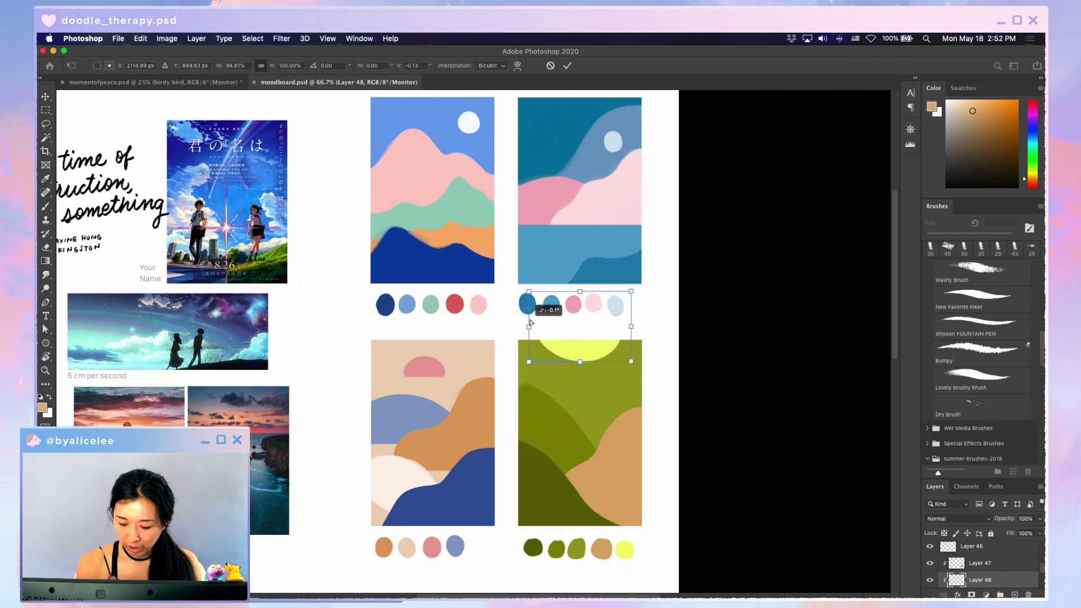
pyautogui.moveTo(580, 365); pyautogui.dragTo(577, 367)
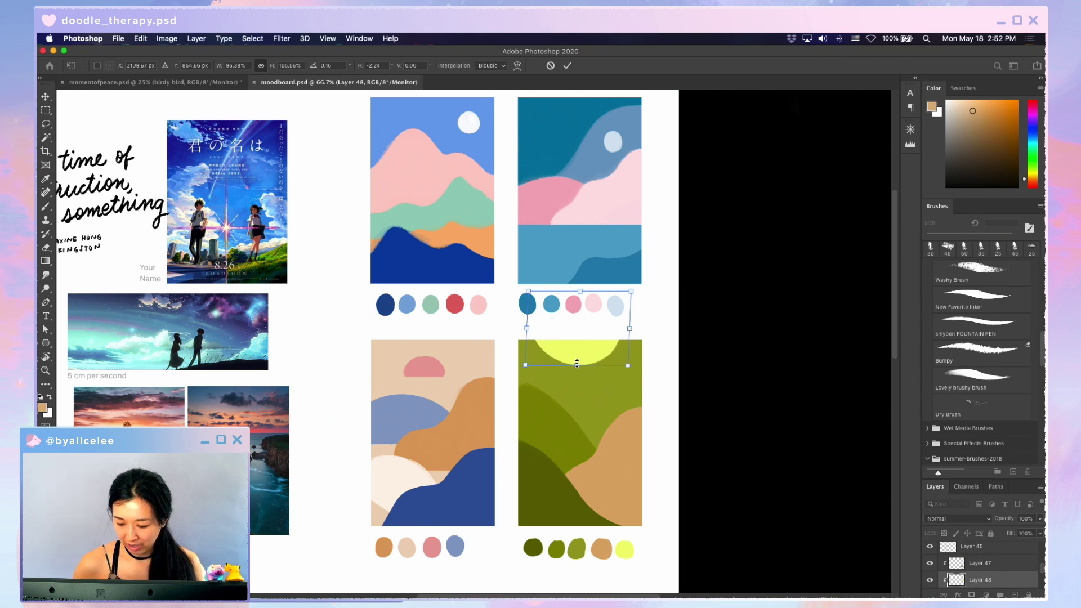
pyautogui.press('Return')
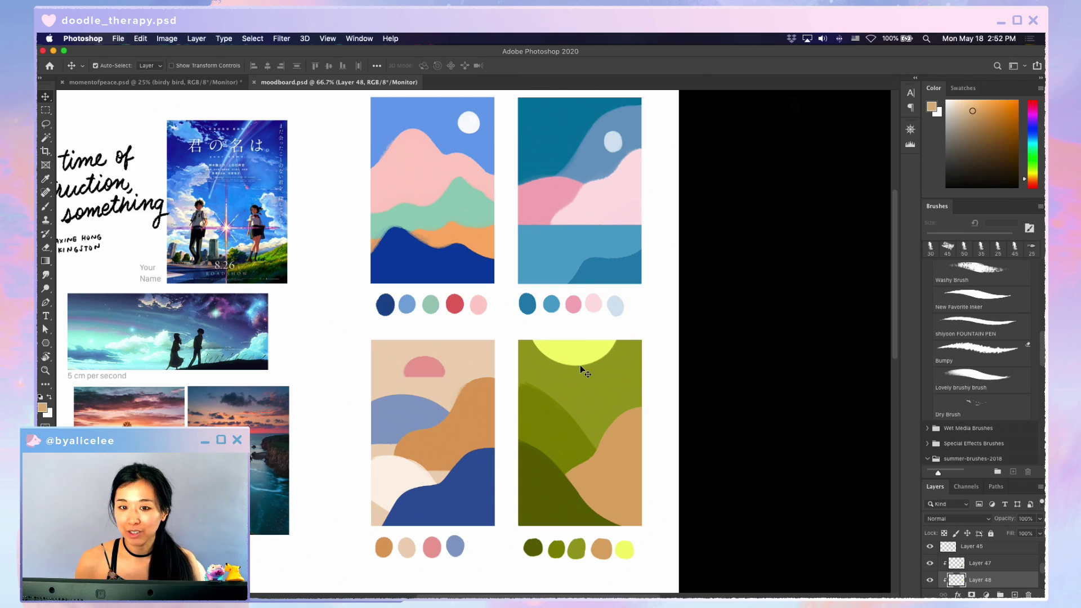
# - Sample the yellow of the green study's sun and the teal of the blue-and-pink study's sky
pyautogui.press('i')
pyautogui.click(591, 340)
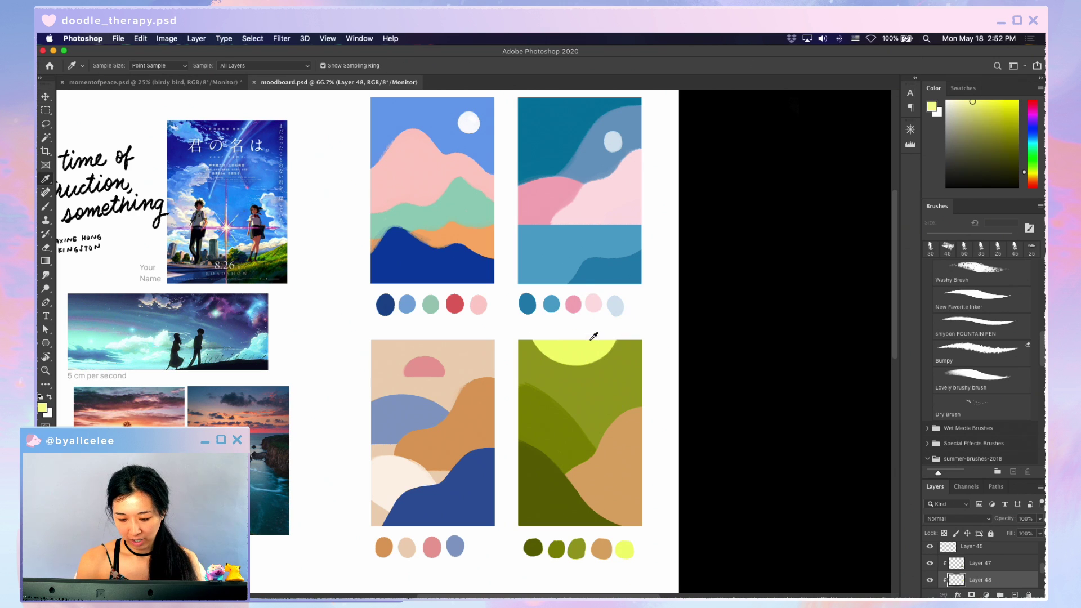
pyautogui.moveTo(717, 210); pyautogui.dragTo(683, 348)
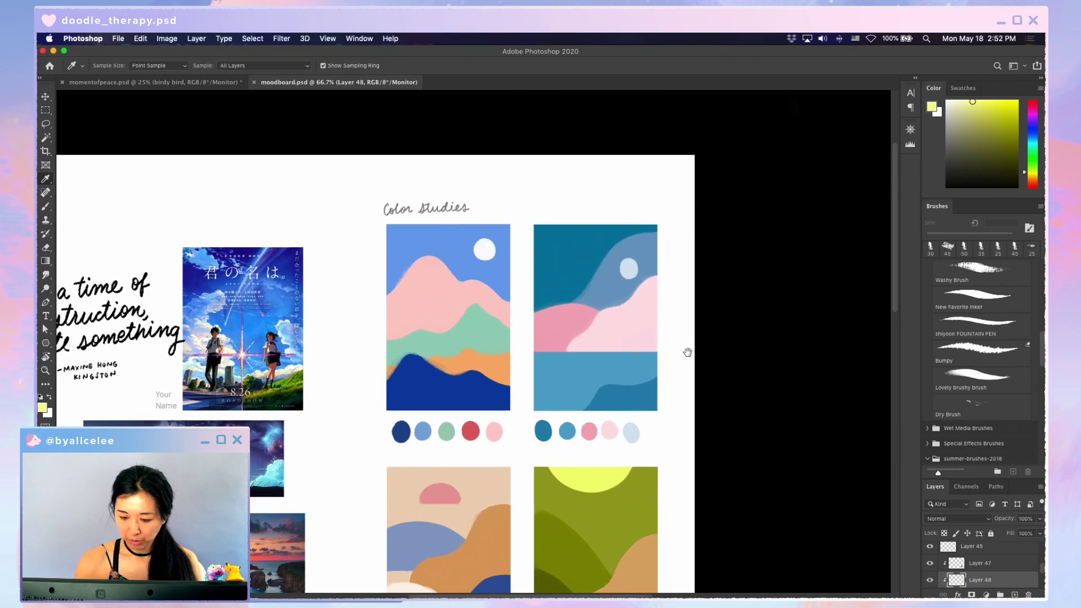
pyautogui.press('super+plus')
pyautogui.click(692, 313)
pyautogui.moveTo(698, 309); pyautogui.dragTo(575, 334)
pyautogui.press('v')
pyautogui.moveTo(559, 204); pyautogui.dragTo(556, 201)
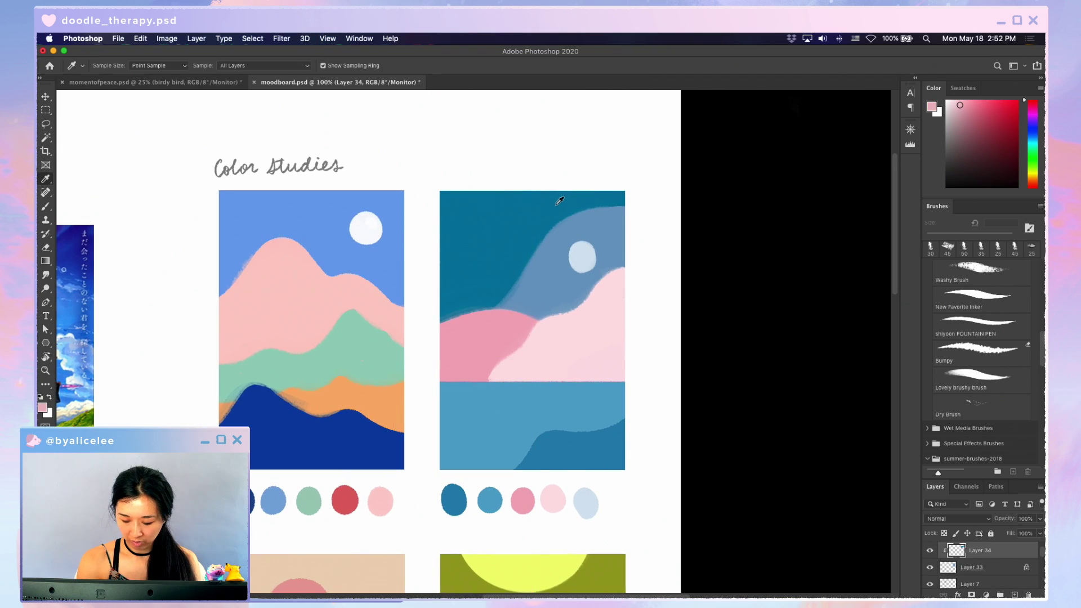
pyautogui.press('i')
pyautogui.click(558, 198)
# - Try to move the darker blue foreground shape at the bottom of the blue-and-pink study slightly upward
pyautogui.press('v')
pyautogui.moveTo(609, 442); pyautogui.dragTo(607, 438)
pyautogui.press('super+z')
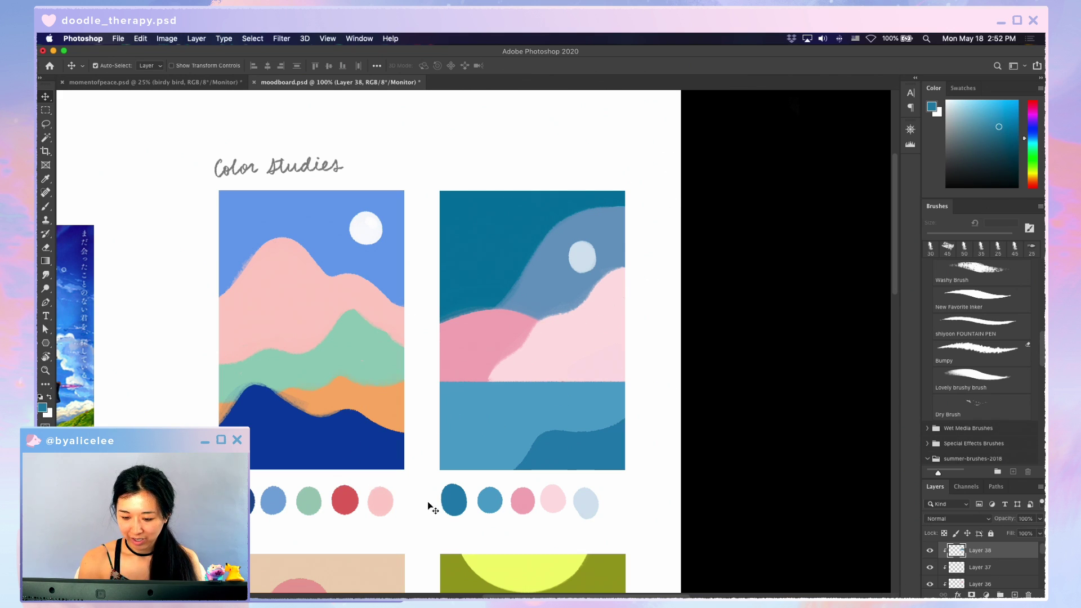
# - Transform the pale moon in the blue-and-pink study into a rounder, less elongated shape
pyautogui.click(586, 255)
pyautogui.hotkey('ctrl', 't')
pyautogui.moveTo(585, 241); pyautogui.dragTo(586, 250)
pyautogui.press('Return')
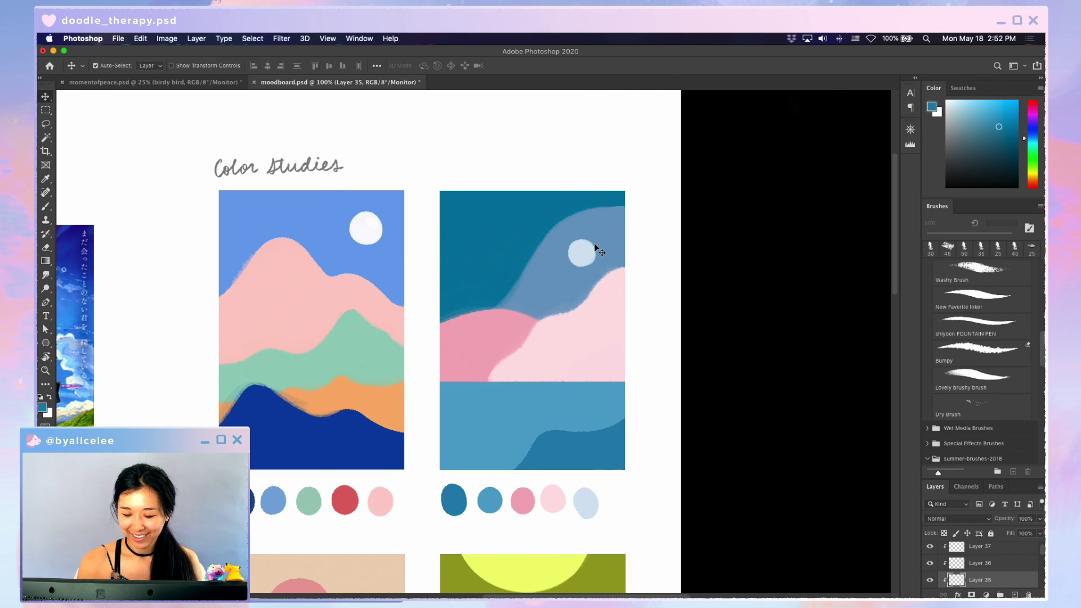
# - Merge the blue-and-pink study's layers into one and copy the merged study into momentofpeace.psd
pyautogui.moveTo(609, 217); pyautogui.dragTo(517, 427)
pyautogui.keyDown('ctrl'); pyautogui.click(523, 417); pyautogui.keyUp('ctrl')
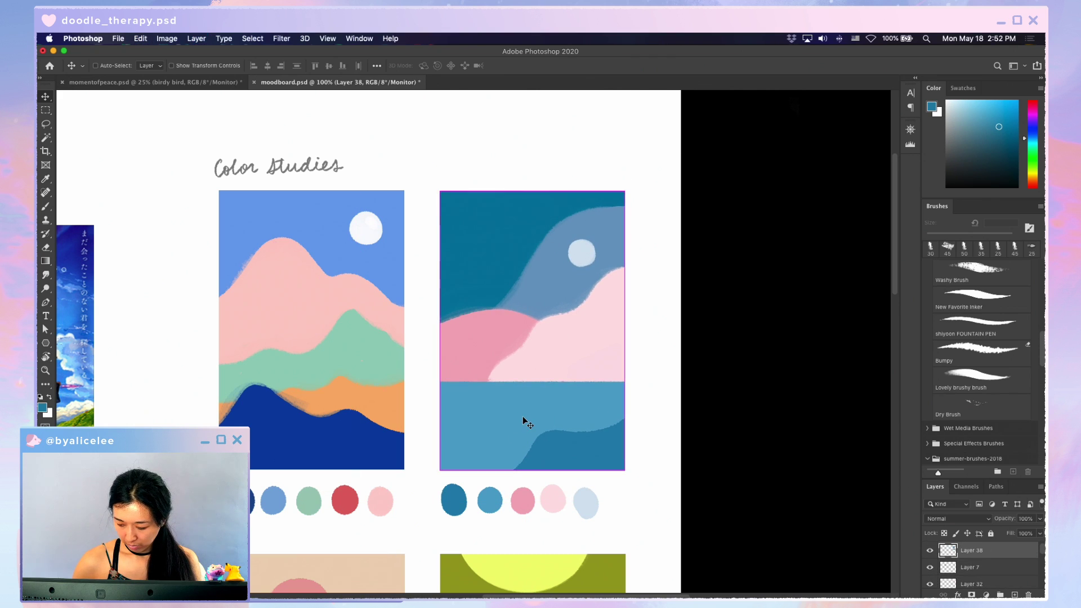
pyautogui.scroll(-5, 523, 416)
pyautogui.press('f')
pyautogui.press('f')
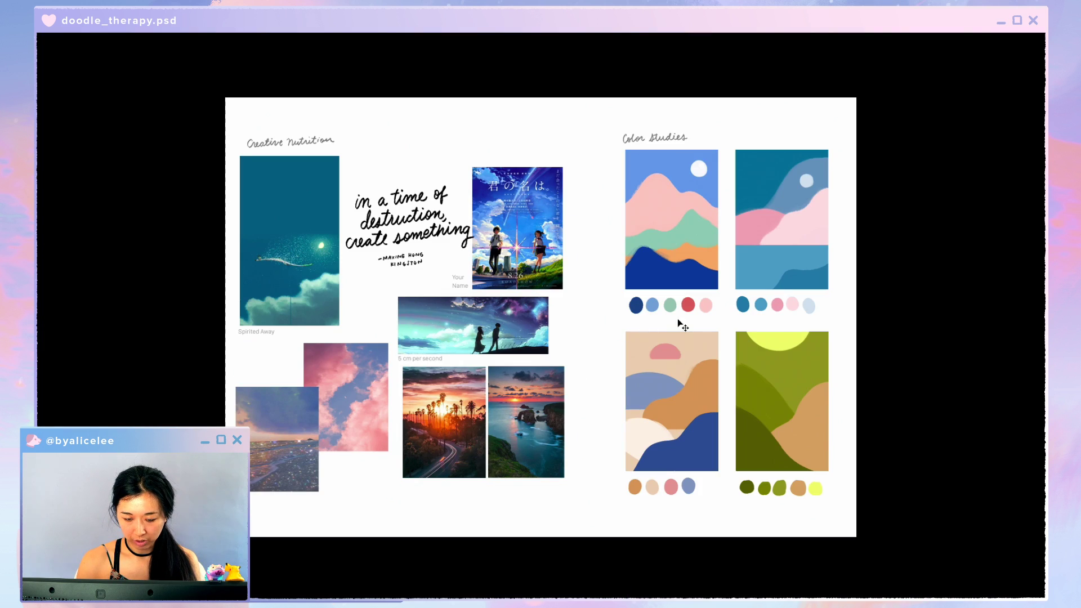
pyautogui.press('f')
pyautogui.moveTo(710, 271)
pyautogui.mouseDown()
pyautogui.moveTo(369, 128)
pyautogui.moveTo(181, 119)
pyautogui.moveTo(205, 84)
pyautogui.mouseUp()
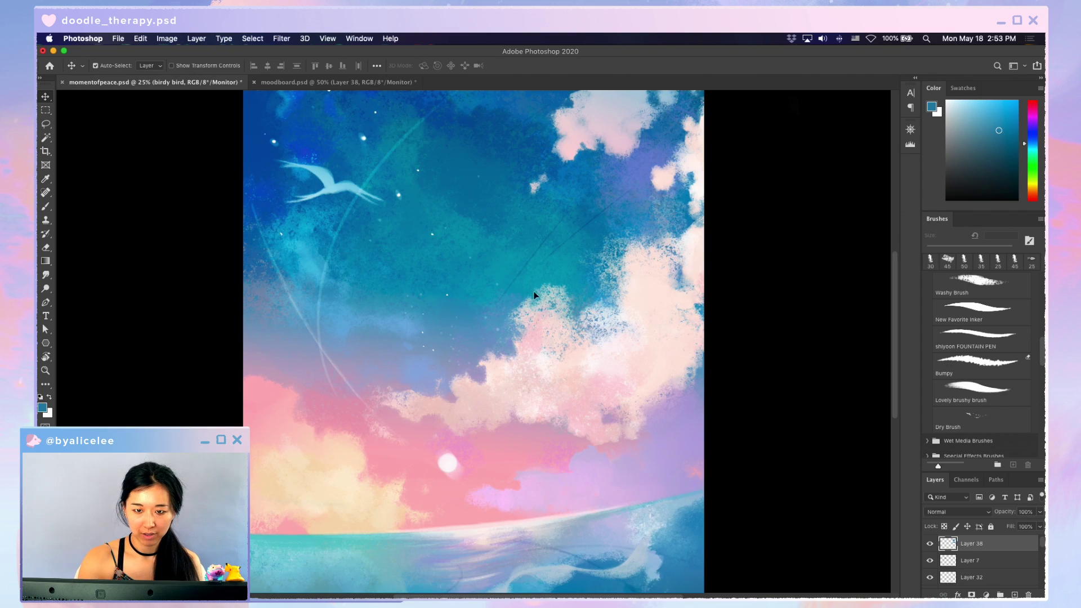
pyautogui.moveTo(534, 294); pyautogui.dragTo(533, 282)
# - Place the copied color study in the upper-left sky of the painting and save the document
pyautogui.press('f')
pyautogui.press('f')
pyautogui.press('super+minus')
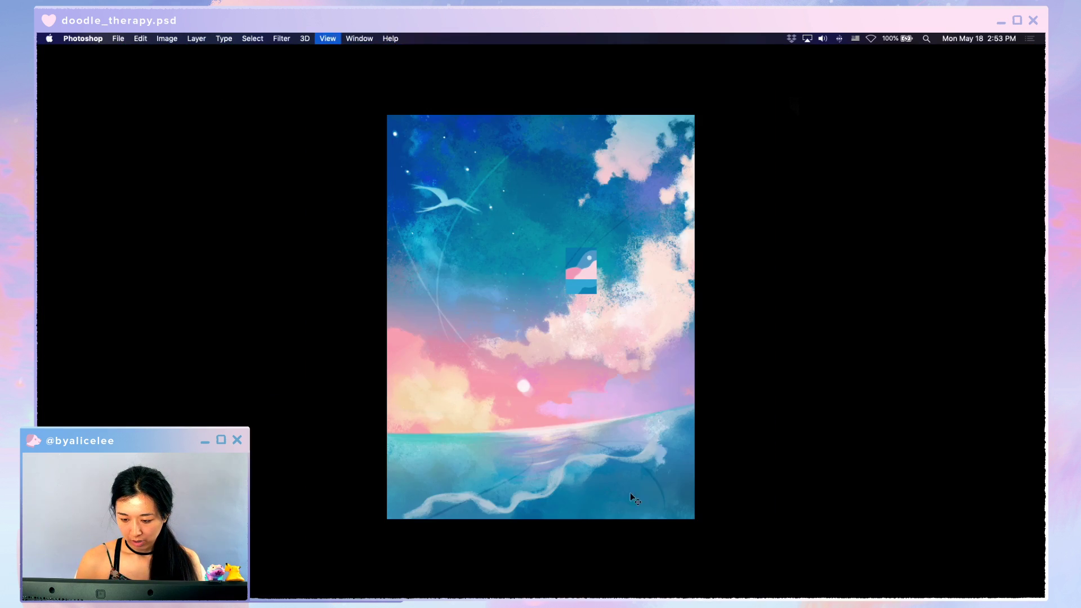
pyautogui.press('super+t')
pyautogui.moveTo(593, 285); pyautogui.dragTo(474, 169)
pyautogui.press('Return')
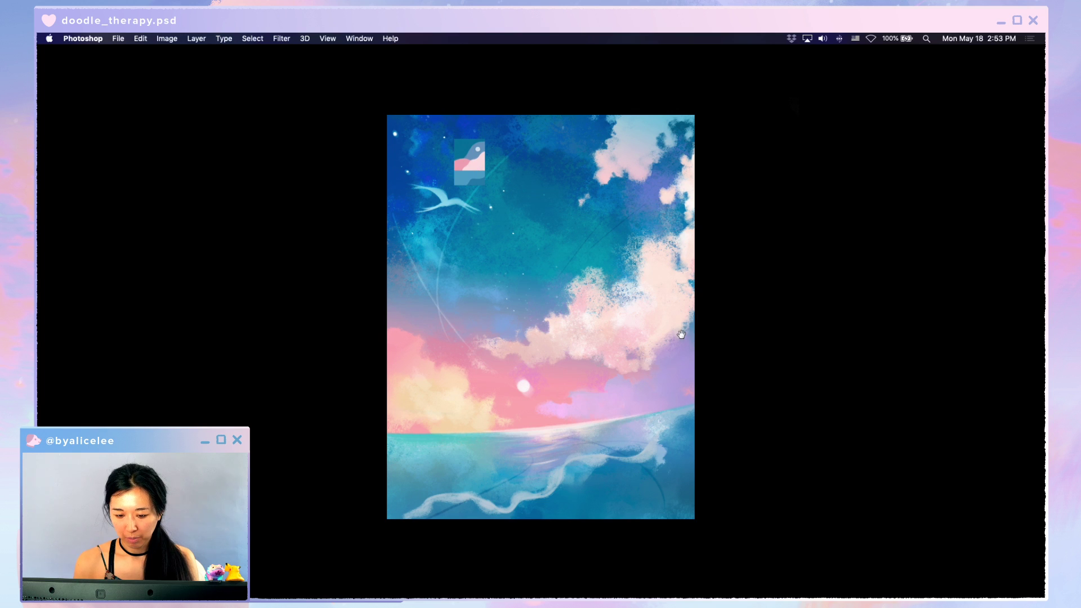
pyautogui.hscroll(5, 683, 335)
pyautogui.moveTo(385, 192); pyautogui.dragTo(372, 156)
pyautogui.press('super+s')
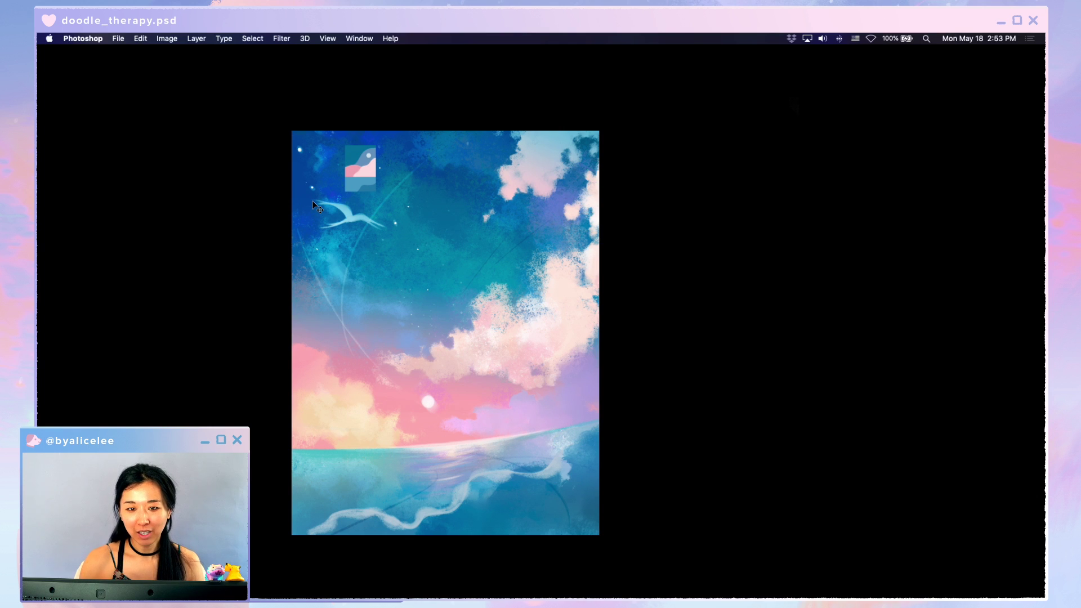
# - Enlarge the layer list's area and move the color study closer to the painting's upper-left corner
pyautogui.press('Tab')
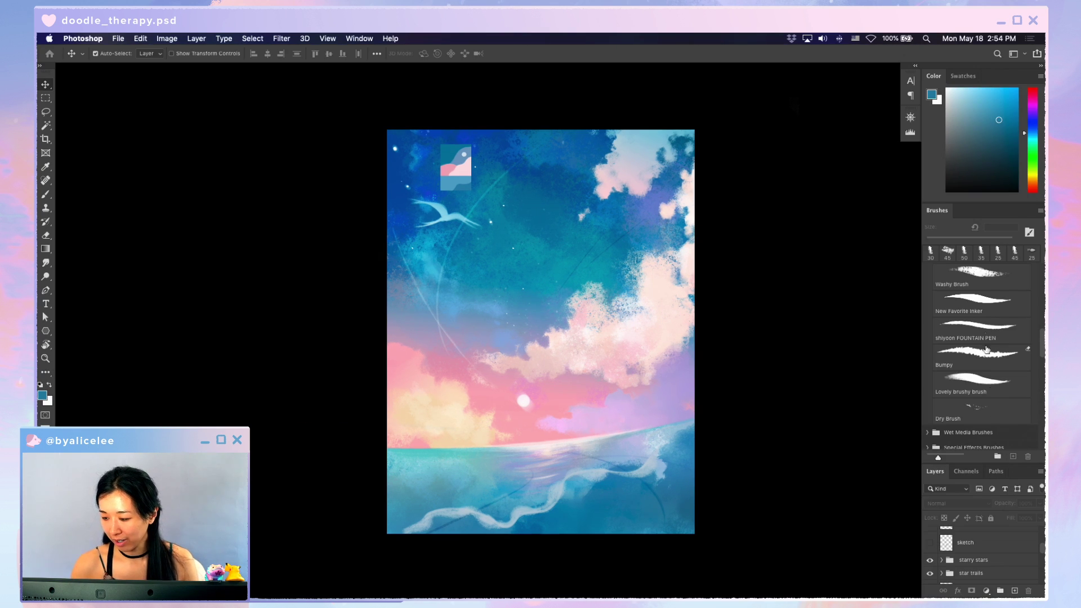
pyautogui.moveTo(1026, 467); pyautogui.dragTo(970, 127)
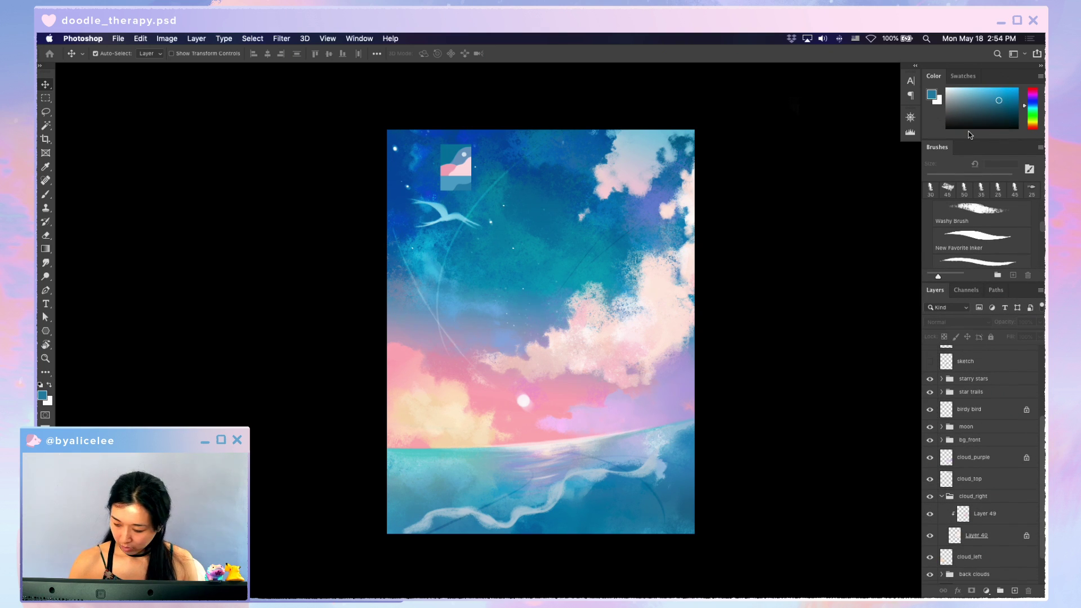
pyautogui.hscroll(5, 710, 437)
pyautogui.moveTo(386, 203); pyautogui.dragTo(350, 171)
# - Add a new layer directly below the color study's Layer 80
pyautogui.hotkey('ctrl', 'shift', 'n')
pyautogui.press('Return')
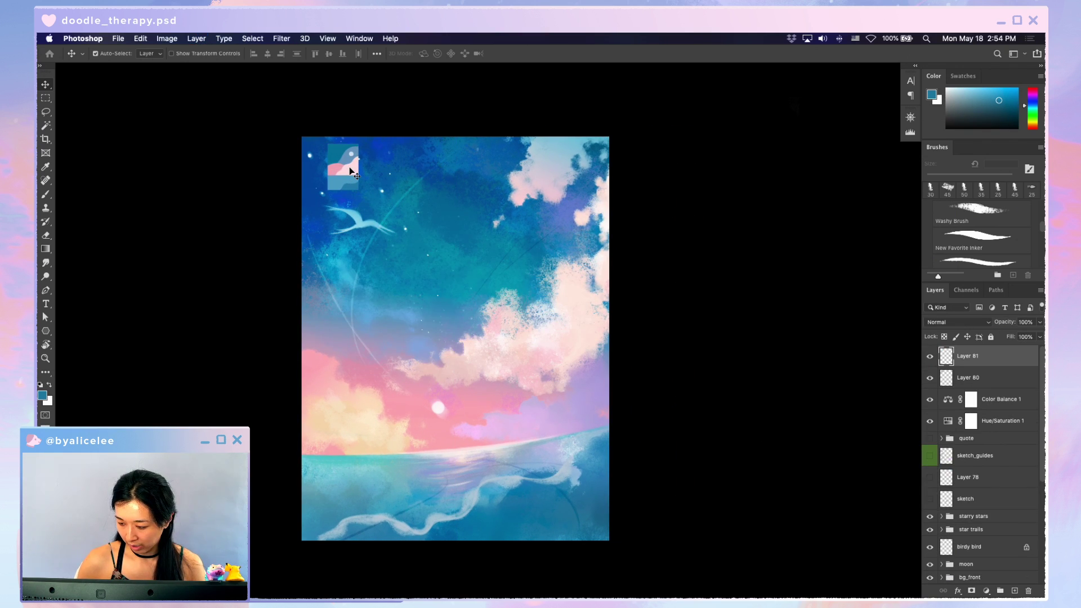
pyautogui.hotkey('ctrl', '[')
# - Outline and fill a white backing behind the color study on Layer 81, using the Lovely brushy brush
pyautogui.press('b')
pyautogui.press('d')
pyautogui.press('x')
pyautogui.press(']')
pyautogui.press(']')
pyautogui.press(']')
pyautogui.press(']')
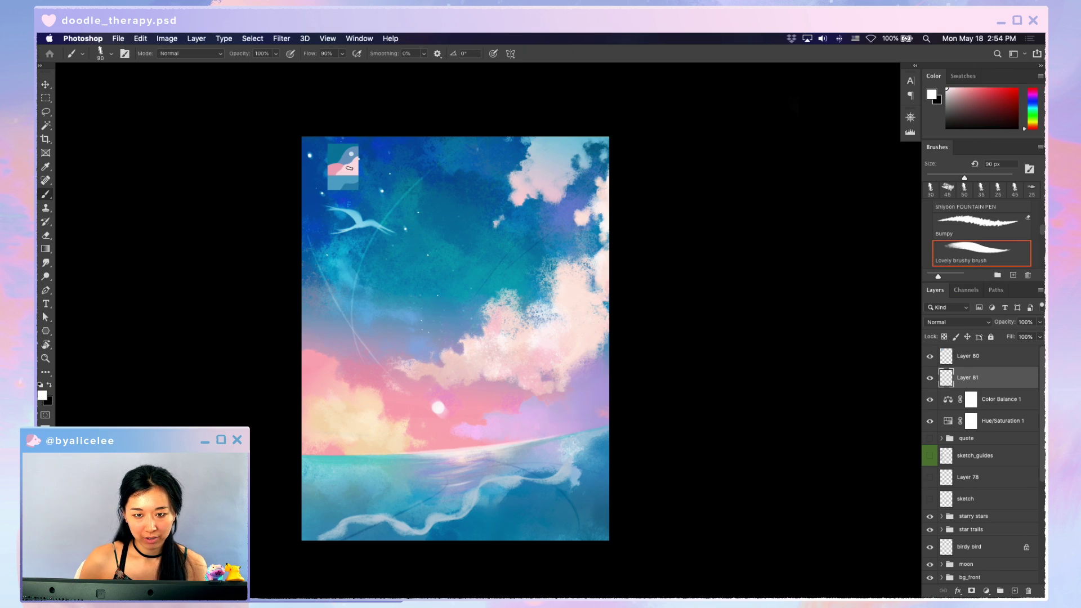
pyautogui.moveTo(384, 133)
pyautogui.mouseDown()
pyautogui.moveTo(382, 203)
pyautogui.moveTo(303, 215)
pyautogui.mouseUp()
pyautogui.press('w')
pyautogui.click(367, 181)
pyautogui.press('super+shift+e')
pyautogui.press('Return')
pyautogui.press('g')
pyautogui.moveTo(471, 295); pyautogui.dragTo(605, 438)
pyautogui.press('super+d')
pyautogui.press('v')
pyautogui.press('b')
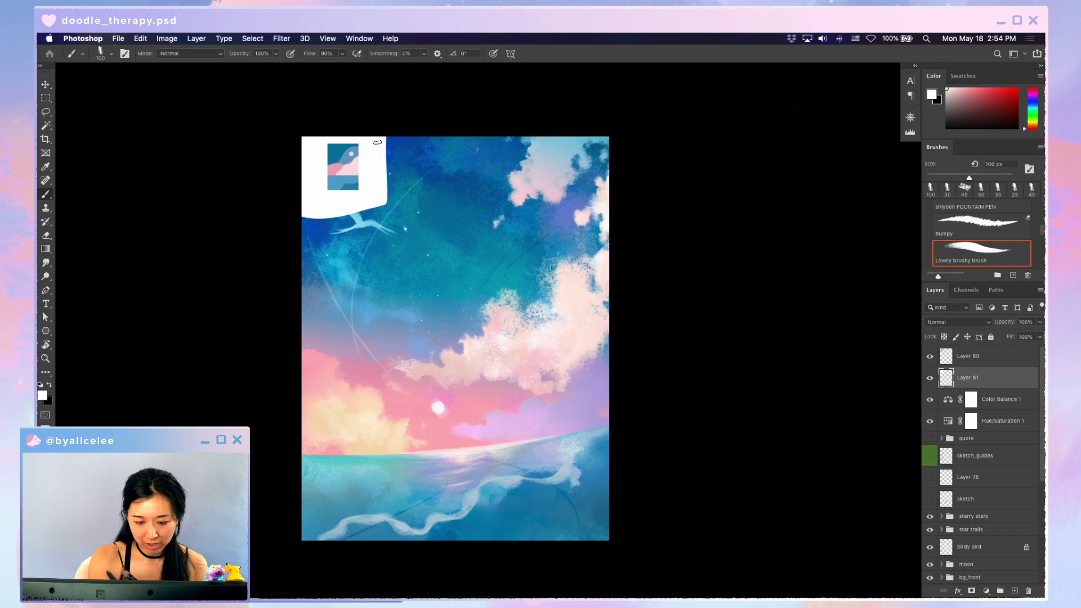
# - Trim the white backing to a clean rectangle with marquee deletions and center the color study on it
pyautogui.press('m')
pyautogui.moveTo(280, 275); pyautogui.dragTo(422, 200)
pyautogui.press('Delete')
pyautogui.moveTo(406, 120); pyautogui.dragTo(340, 169)
pyautogui.press('Delete')
pyautogui.press('v')
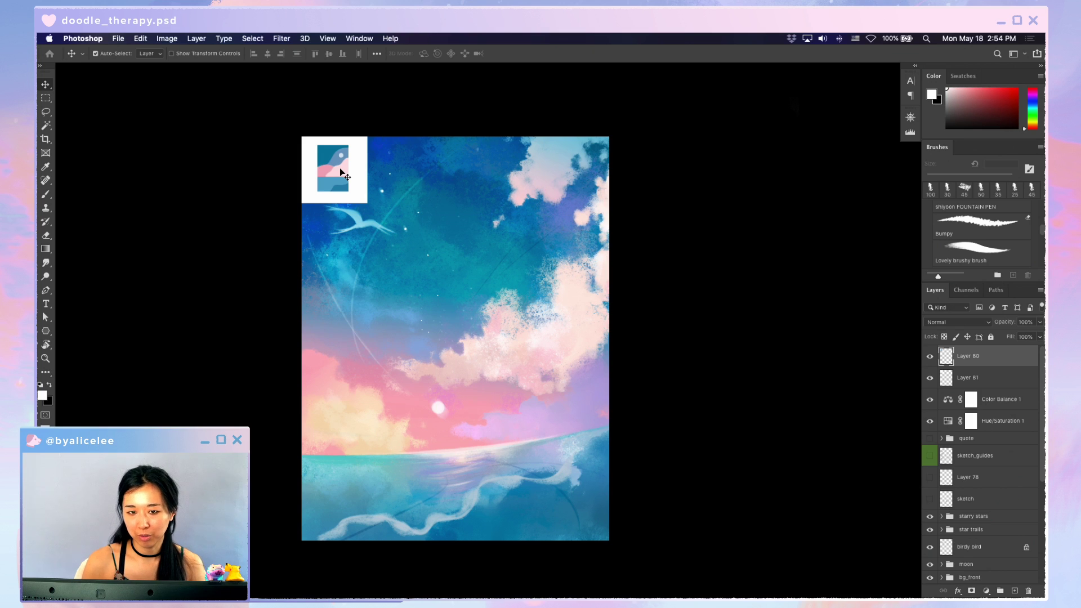
# - Hide the starry stars, star trails, moon and bg_front groups and the birdy bird layer
pyautogui.moveTo(580, 418); pyautogui.dragTo(584, 420)
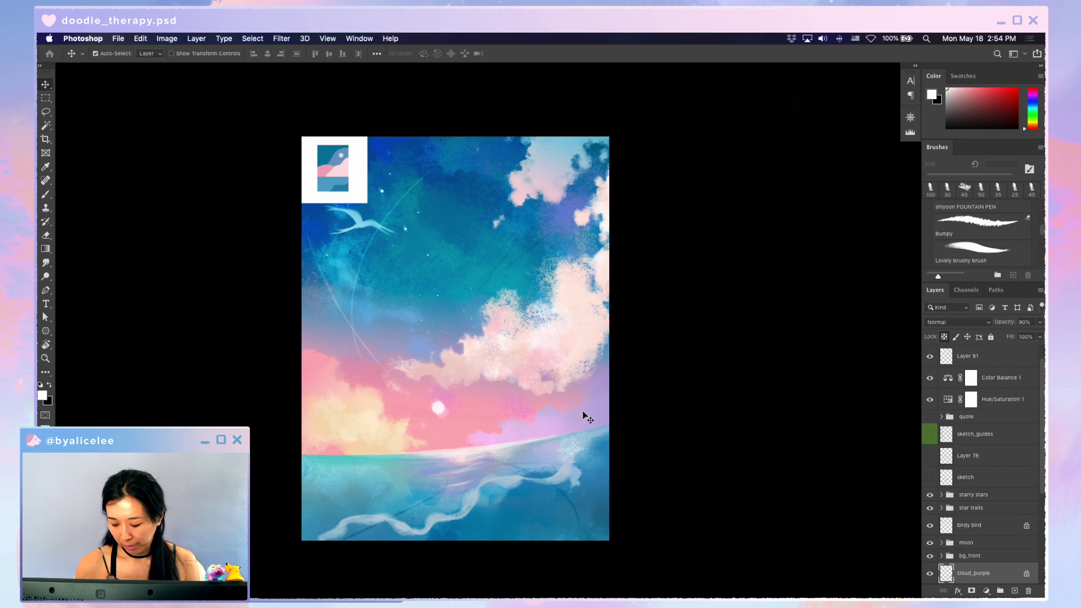
pyautogui.moveTo(1042, 482)
pyautogui.mouseDown()
pyautogui.moveTo(1040, 460)
pyautogui.moveTo(1038, 494)
pyautogui.mouseUp()
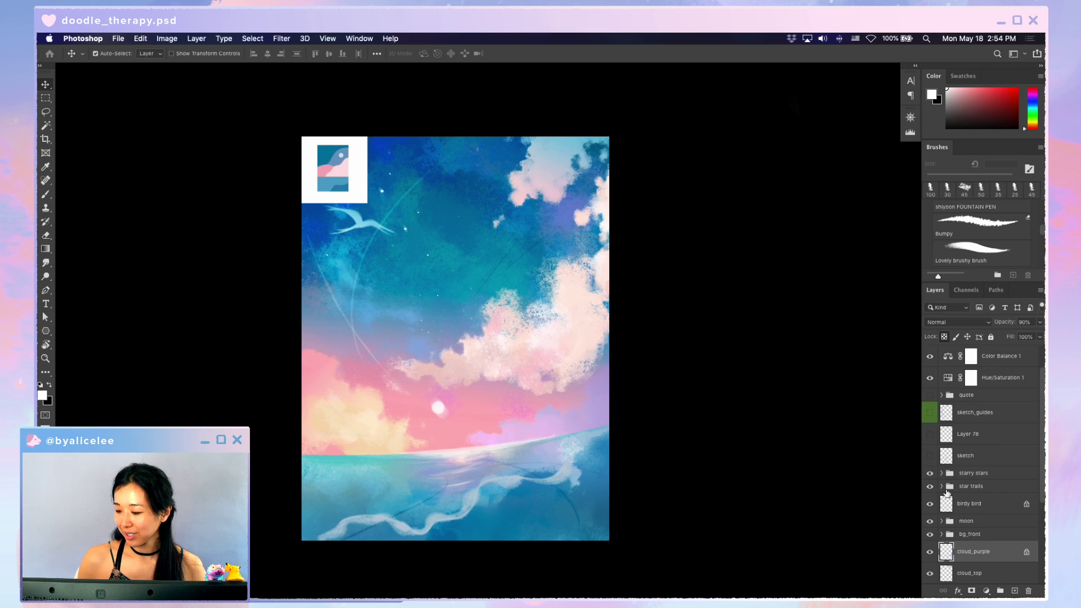
pyautogui.click(930, 473)
pyautogui.click(930, 486)
pyautogui.click(931, 521)
pyautogui.click(931, 534)
pyautogui.click(930, 503)
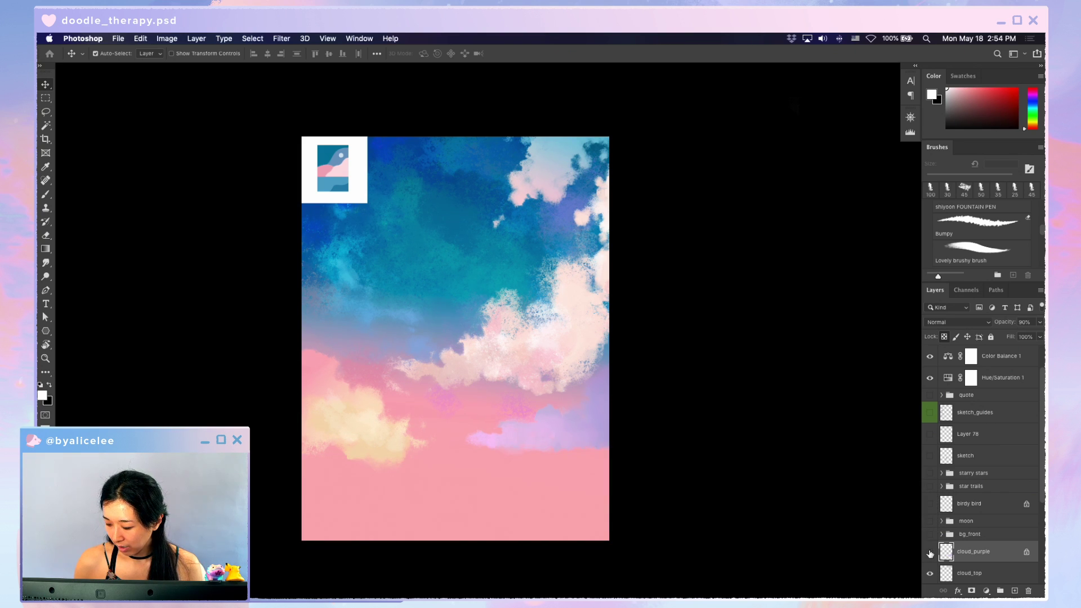
# - Hide the cloud_purple, cloud_top, cloud_left and bg layers plus the cloud_right and back clouds groups
pyautogui.click(931, 552)
pyautogui.scroll(-3, 930, 555)
pyautogui.click(931, 503)
pyautogui.click(930, 486)
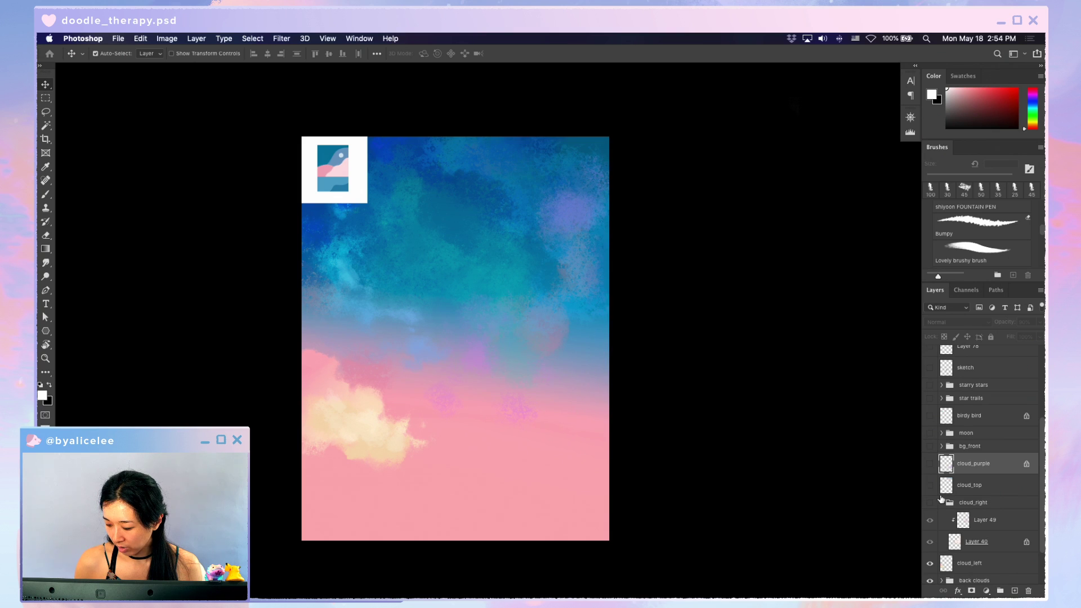
pyautogui.click(942, 503)
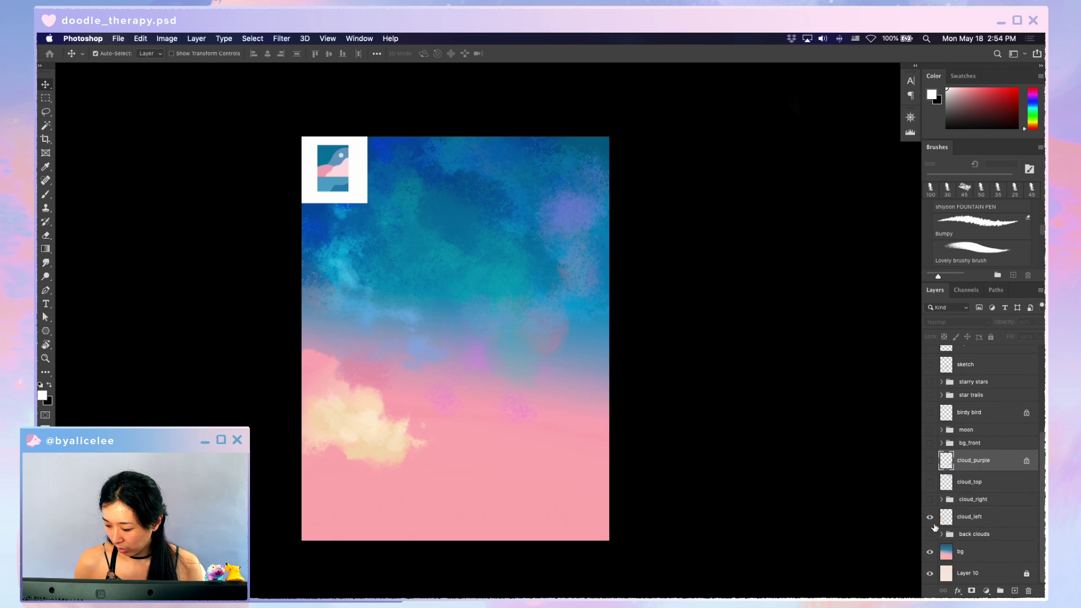
pyautogui.click(930, 534)
pyautogui.click(930, 517)
pyautogui.click(930, 553)
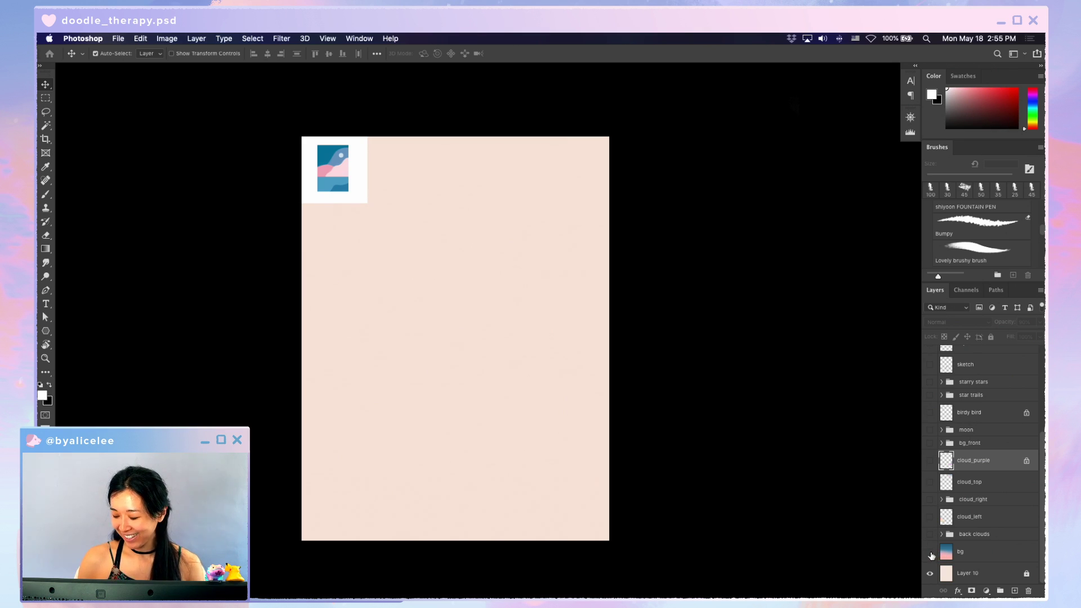
# - Nudge the color study slightly up and left on its backing, and show and select the bg layer
pyautogui.moveTo(337, 171); pyautogui.dragTo(332, 167)
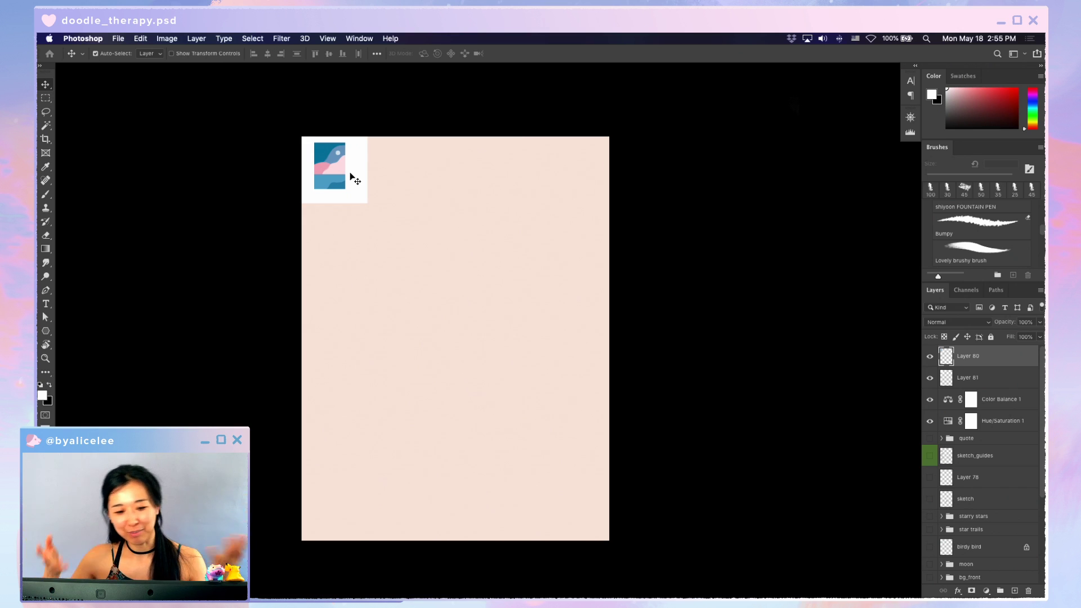
pyautogui.scroll(-5, 945, 544)
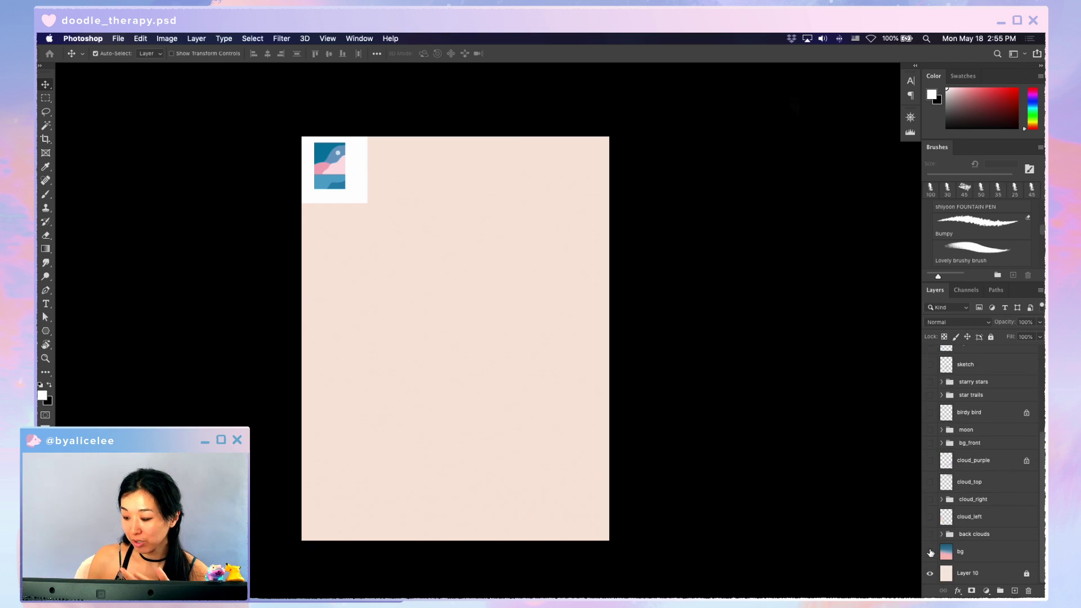
pyautogui.click(930, 552)
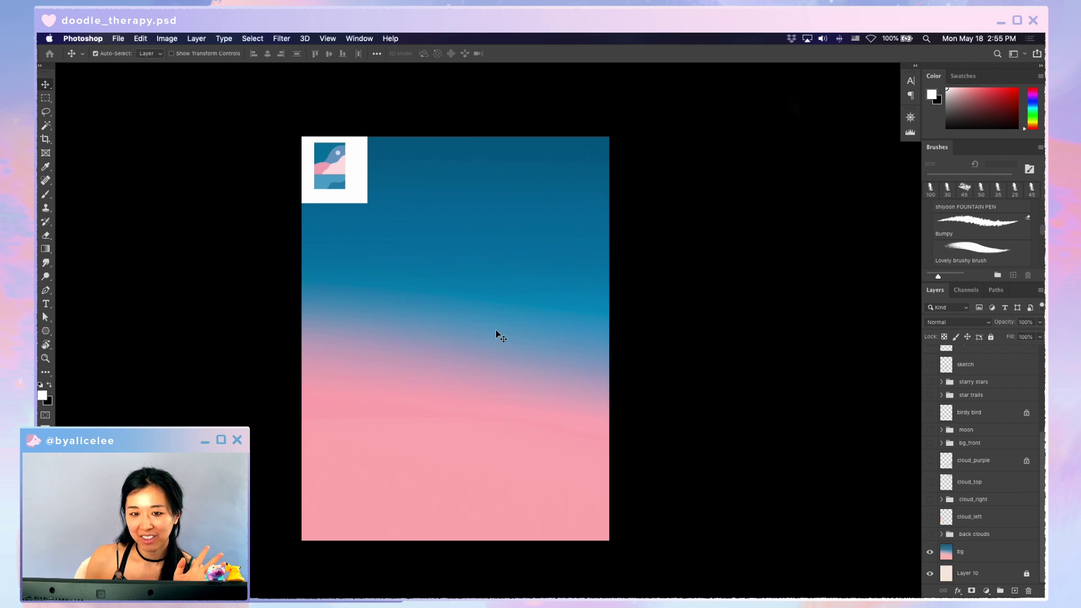
pyautogui.click(522, 311)
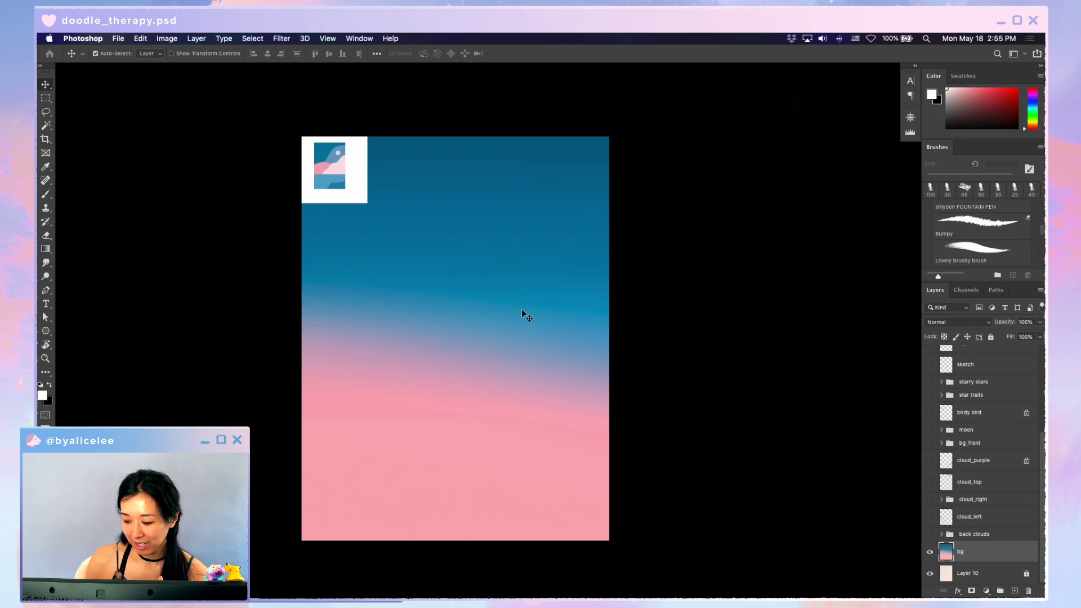
# - Try a top-to-bottom gradient on the bg layer using the teal sampled from the color study
pyautogui.press('i')
pyautogui.click(514, 258)
pyautogui.click(323, 144)
pyautogui.click(324, 145)
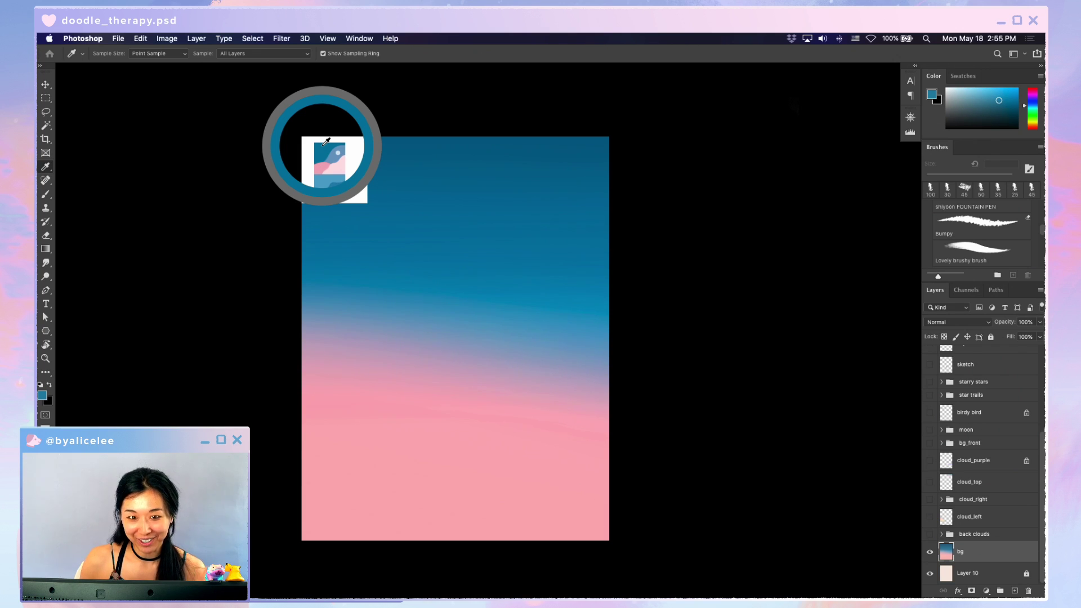
pyautogui.press('g')
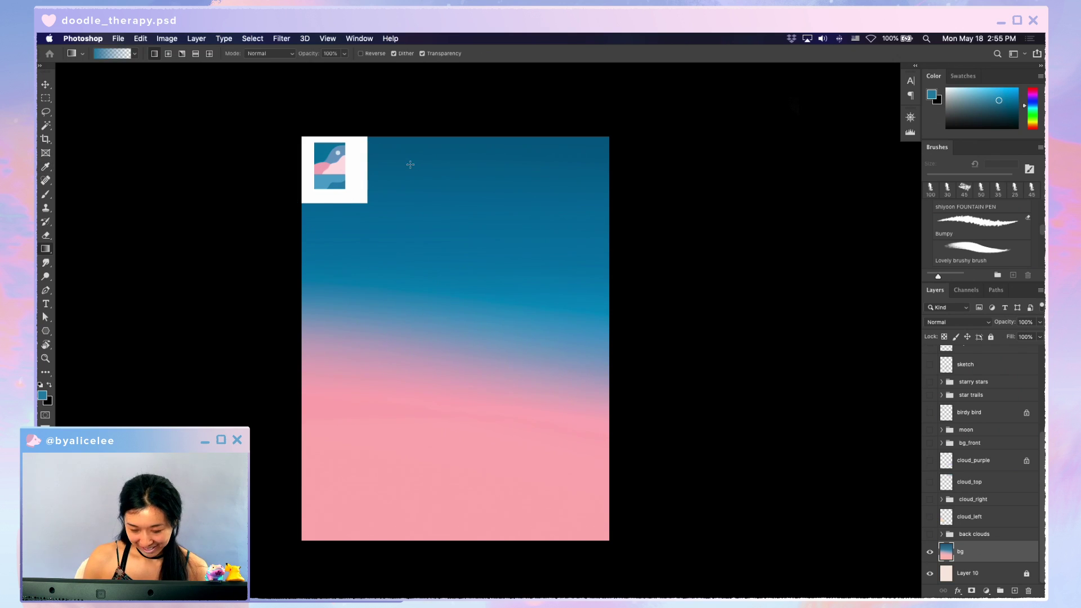
pyautogui.click(47, 250)
pyautogui.click(79, 248)
pyautogui.moveTo(441, 128); pyautogui.dragTo(515, 539)
pyautogui.hotkey('ctrl', 'z')
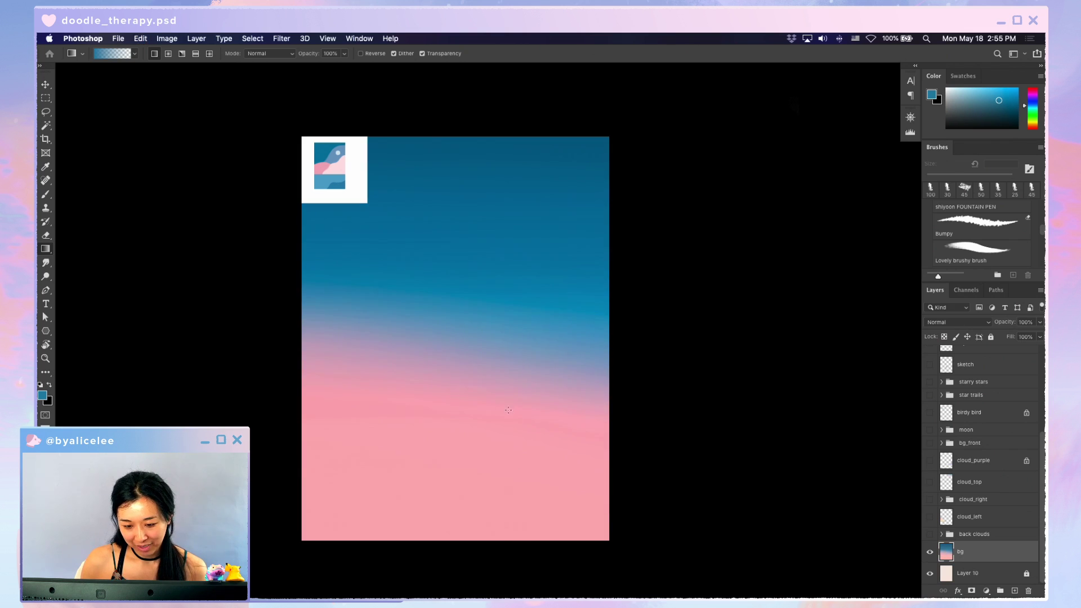
# - Apply an upward gradient from below the bg layer's bottom edge, using pink sampled from the color study
pyautogui.press('i')
pyautogui.moveTo(317, 169); pyautogui.dragTo(323, 167)
pyautogui.press('g')
pyautogui.moveTo(475, 573); pyautogui.dragTo(454, 211)
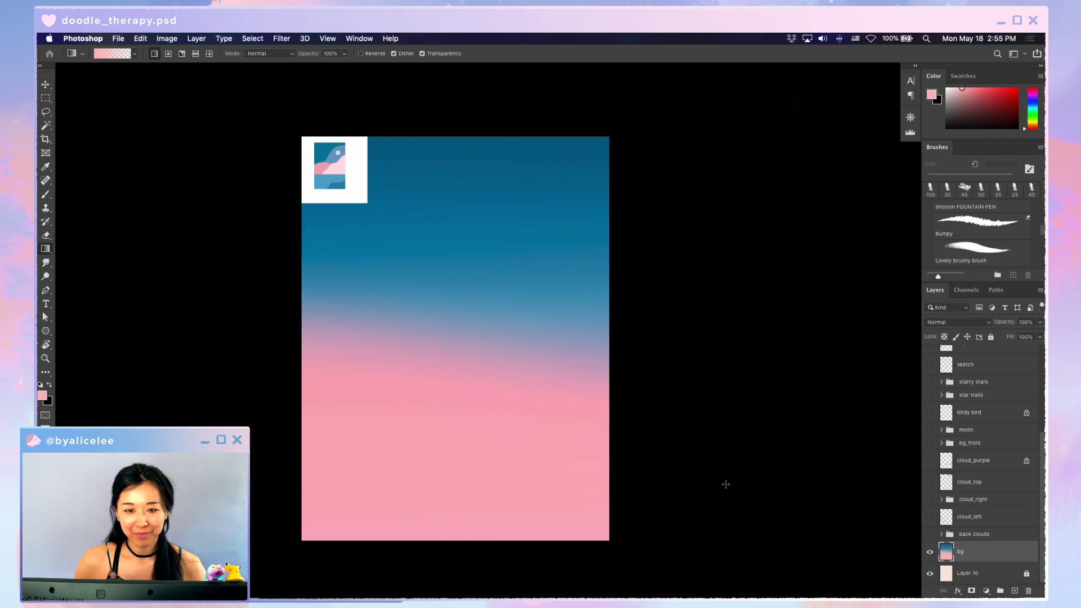
# - Nudge the color study slightly down and right on its white backing and reselect the bg layer
pyautogui.press('v')
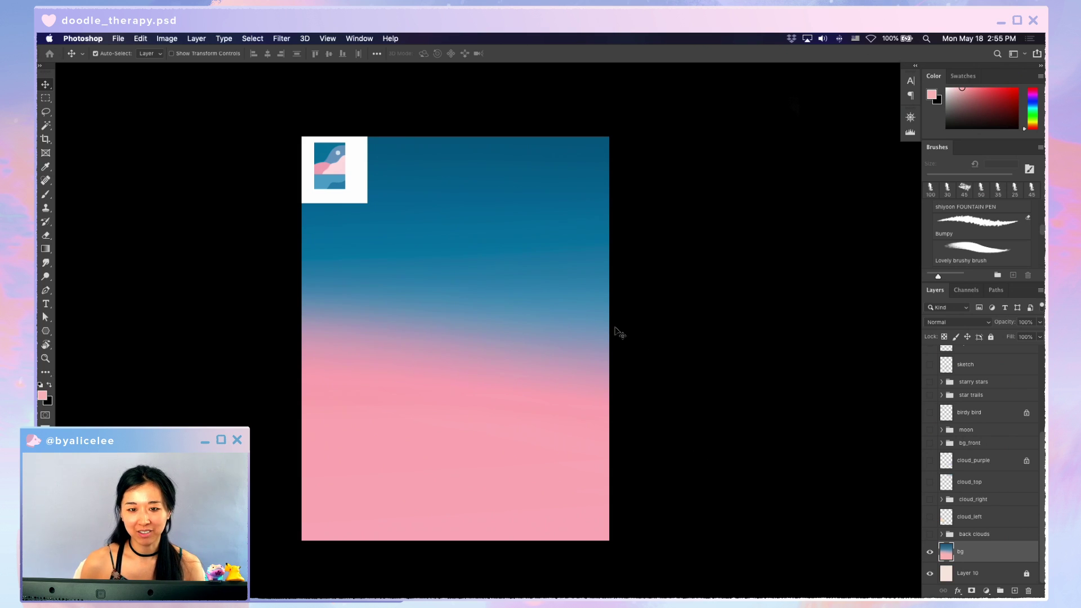
pyautogui.moveTo(341, 162); pyautogui.dragTo(343, 165)
pyautogui.click(437, 245)
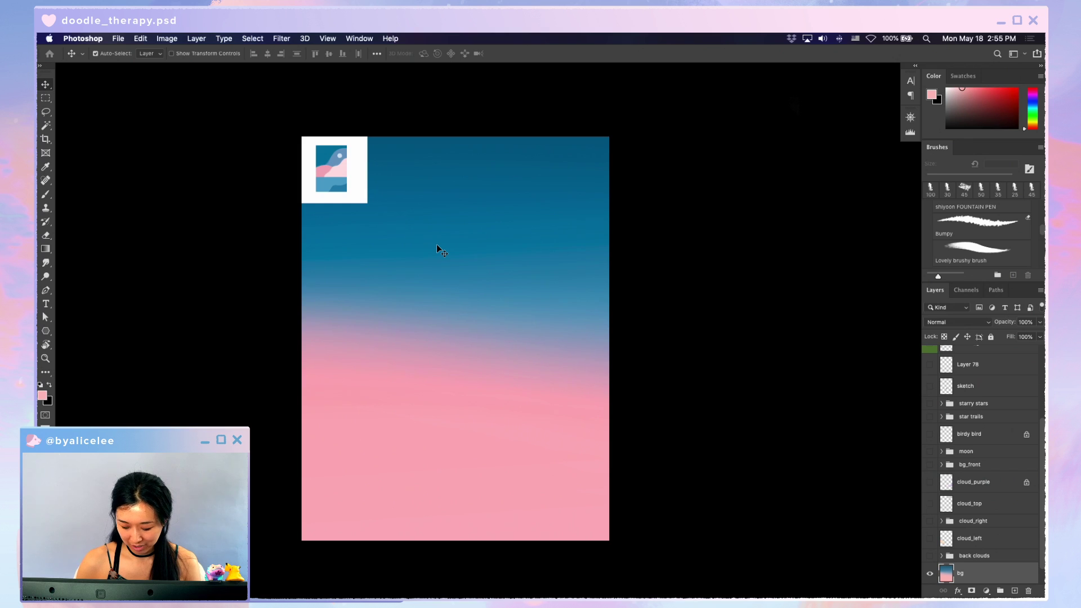
# - Try shifting the bg layer's hue in both directions with Hue/Saturation, and cancel the adjustment
pyautogui.press('super+u')
pyautogui.moveTo(844, 382)
pyautogui.mouseDown()
pyautogui.moveTo(854, 379)
pyautogui.moveTo(830, 382)
pyautogui.mouseUp()
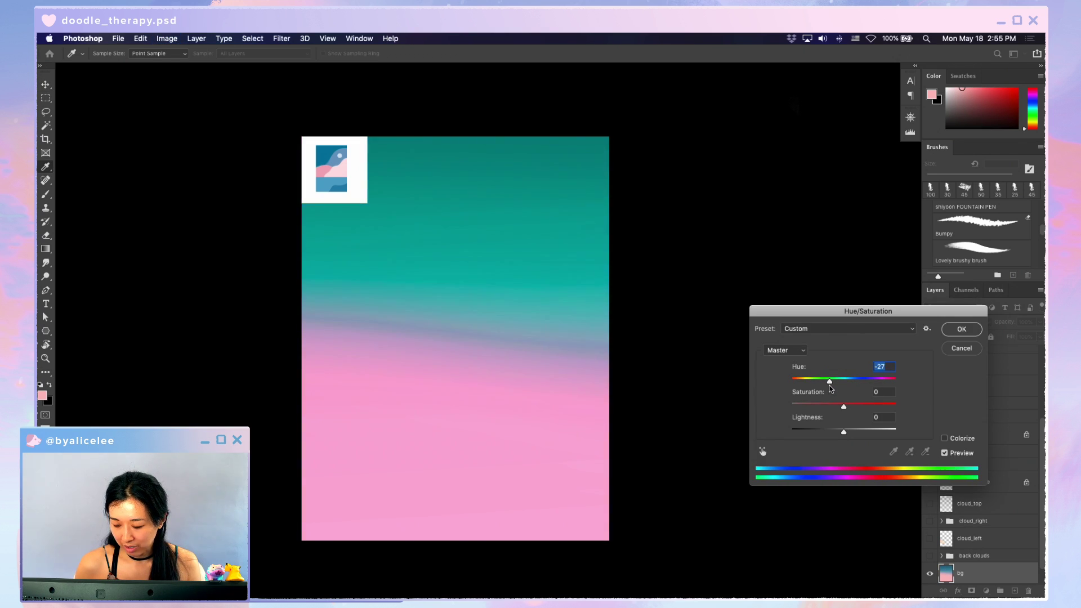
pyautogui.moveTo(832, 311); pyautogui.dragTo(683, 240)
pyautogui.moveTo(691, 310); pyautogui.dragTo(722, 306)
pyautogui.moveTo(723, 307); pyautogui.dragTo(709, 317)
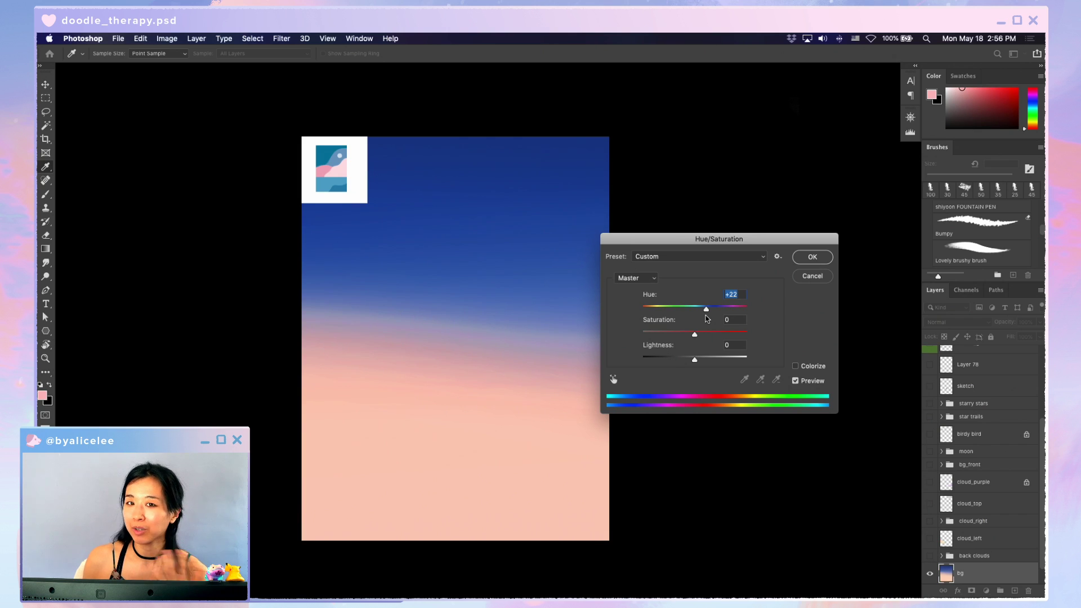
pyautogui.moveTo(706, 309); pyautogui.dragTo(692, 307)
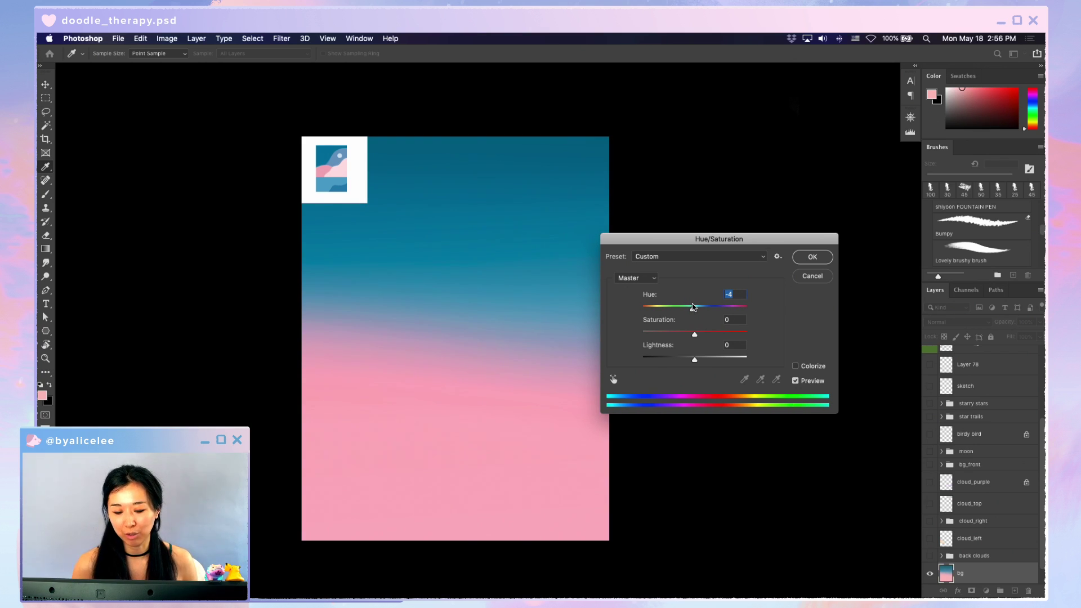
pyautogui.press('Down')
pyautogui.press('Down')
pyautogui.press('Down')
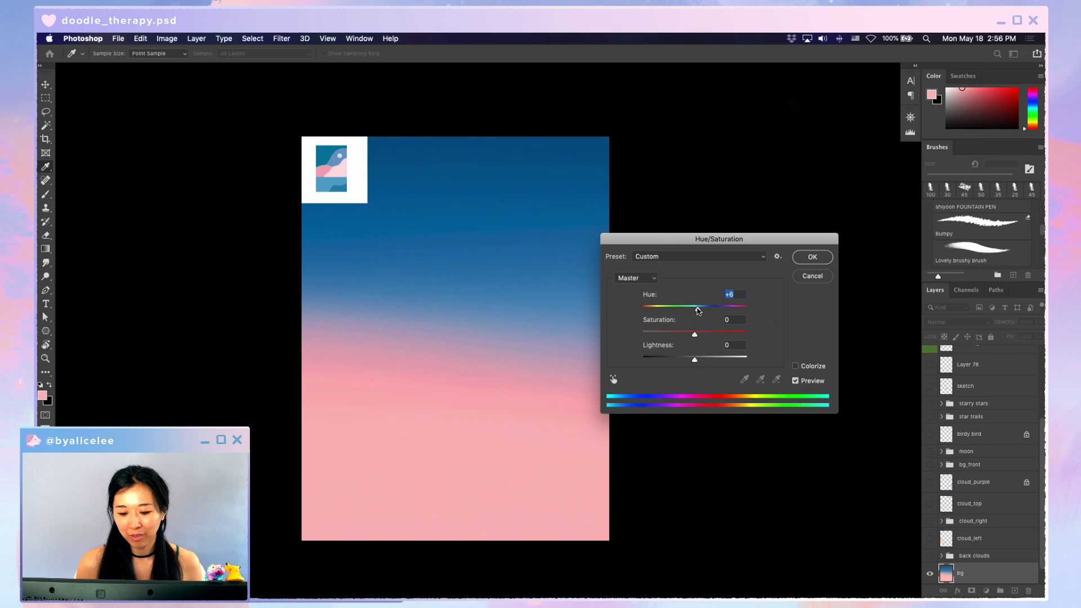
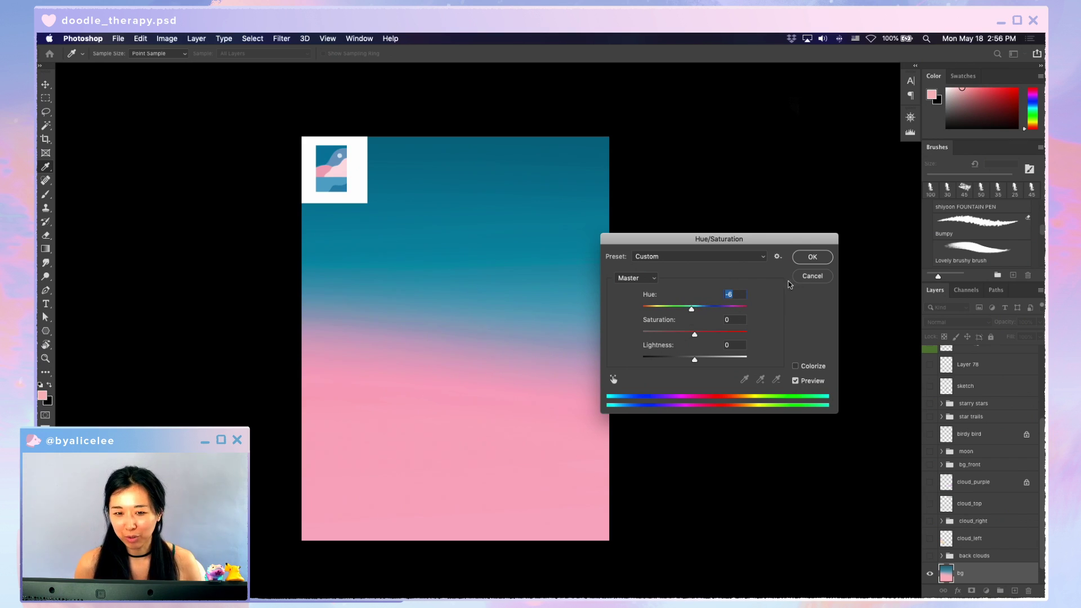
pyautogui.click(811, 277)
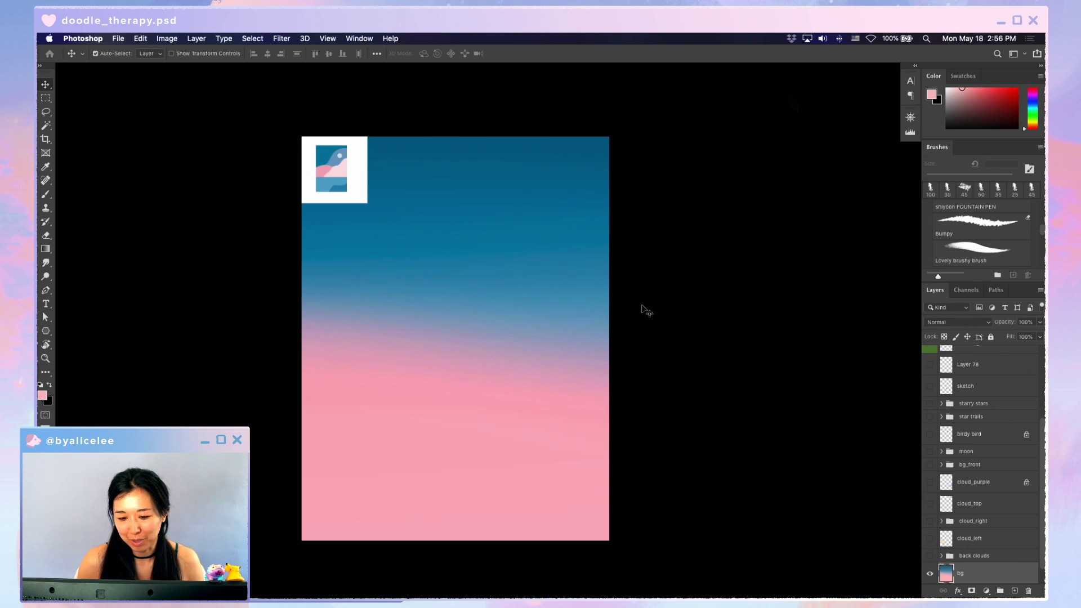
# - Shift the bg layer's hue with Hue/Saturation to turn the blue-and-pink gradient into green and lilac
pyautogui.press('super+u')
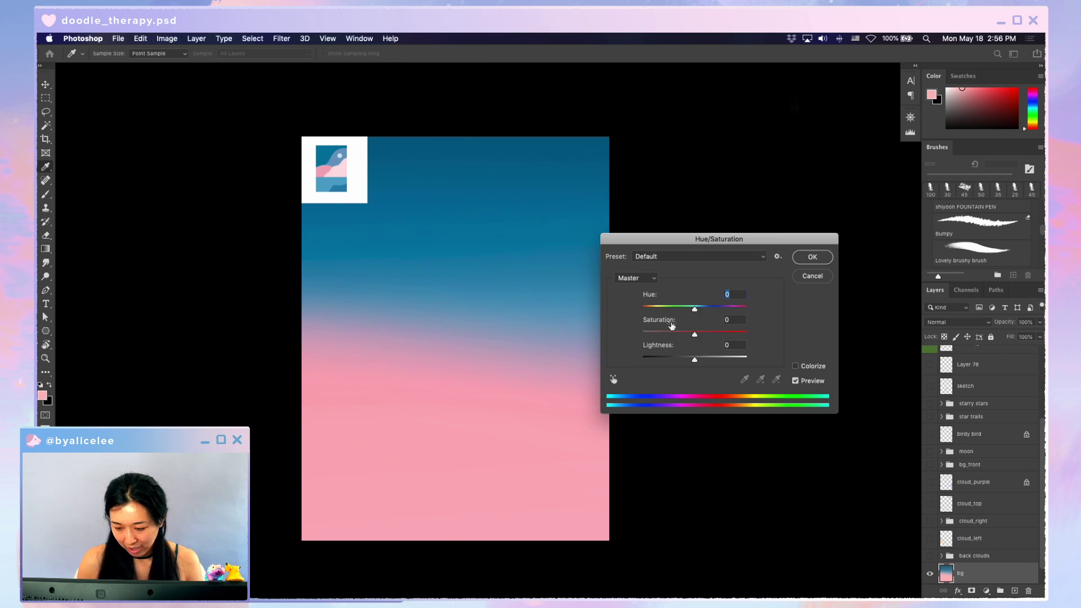
pyautogui.click(677, 308)
pyautogui.moveTo(676, 307); pyautogui.dragTo(673, 308)
pyautogui.click(813, 257)
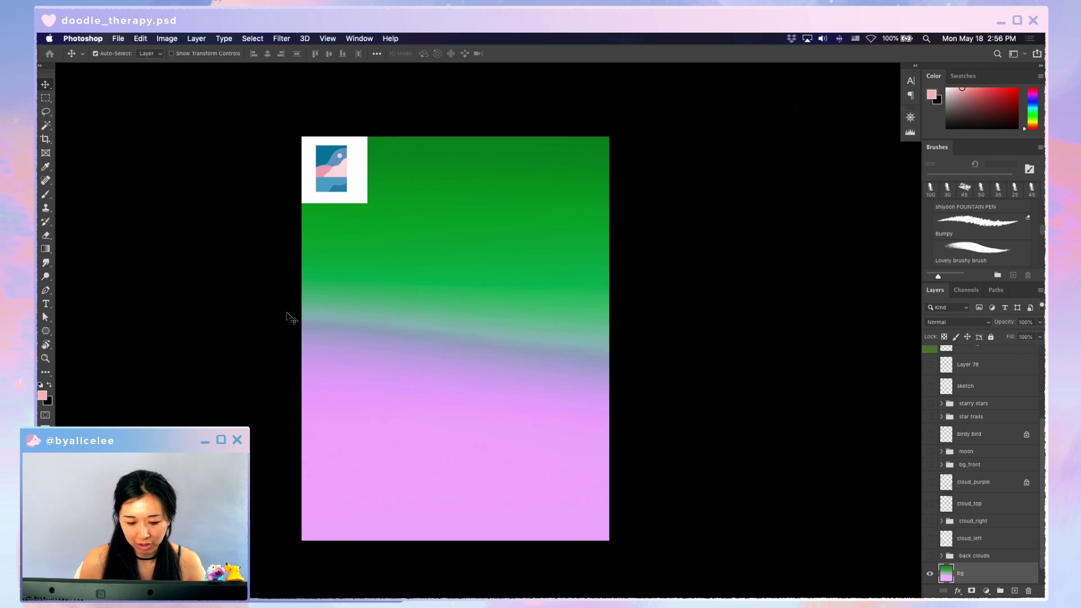
# - On a new layer above bg, draw a downward gradient in the sampled green and an upward one in the sampled lilac
pyautogui.press('super+shift+n')
pyautogui.press('Return')
pyautogui.press('g')
pyautogui.keyDown('alt'); pyautogui.click(507, 268); pyautogui.keyUp('alt')
pyautogui.moveTo(452, 115); pyautogui.dragTo(451, 434)
pyautogui.keyDown('alt'); pyautogui.click(500, 499); pyautogui.keyUp('alt')
pyautogui.moveTo(491, 557); pyautogui.dragTo(493, 184)
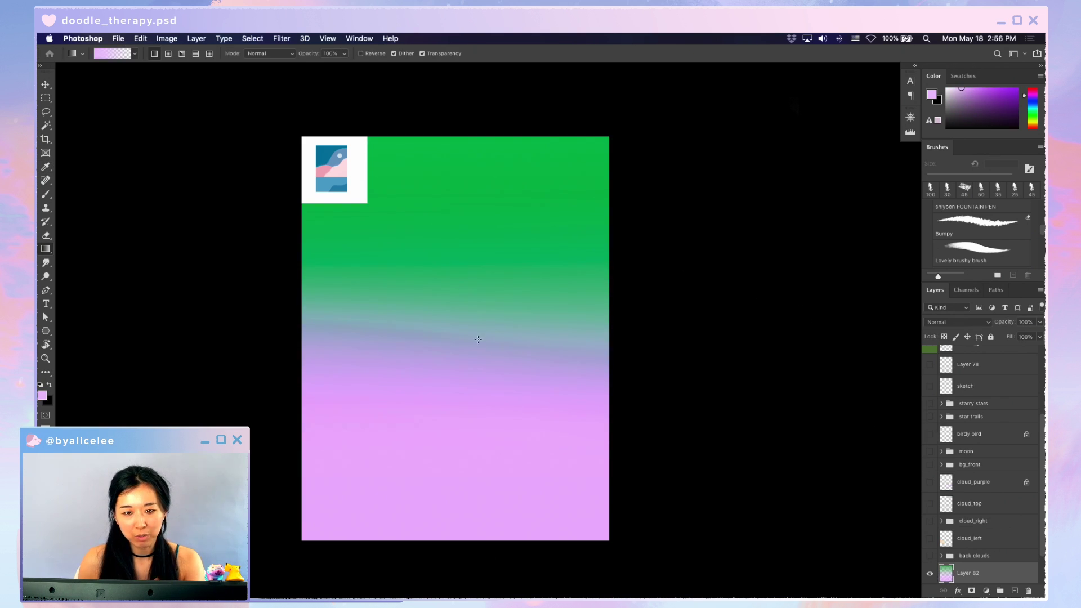
# - Undo the green and lilac gradients, the new layer and the hue shift on the bg layer
pyautogui.press('super+z')
pyautogui.press('super+z')
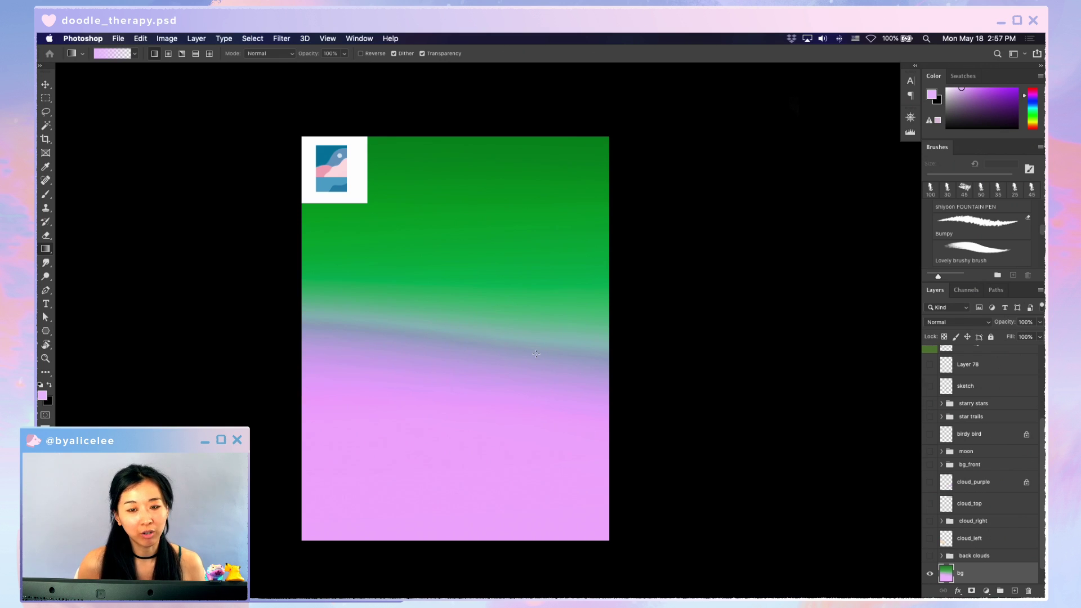
pyautogui.press('super+z')
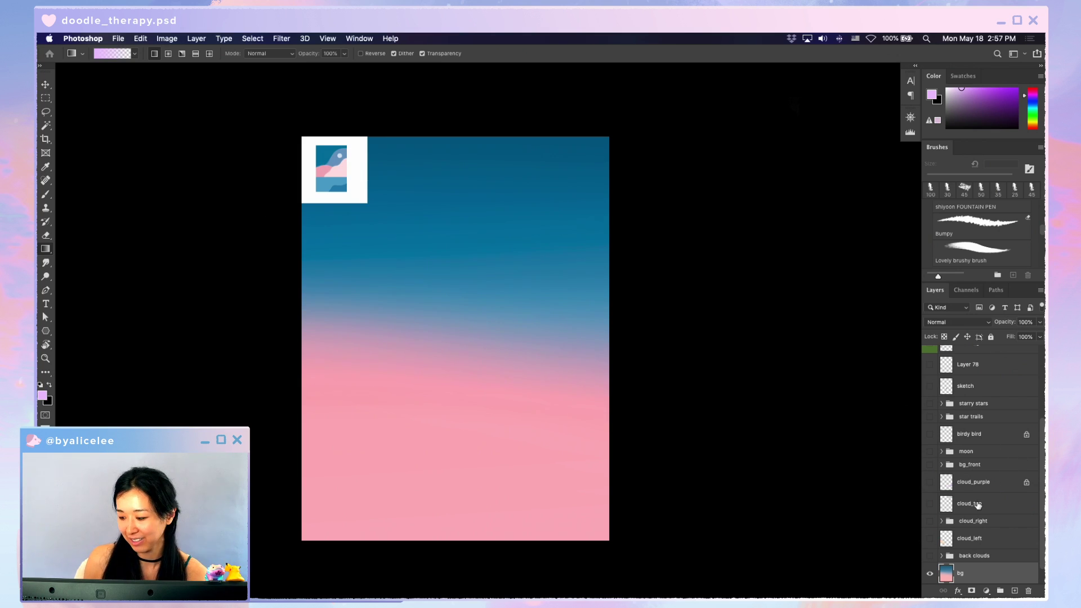
# - Briefly show and hide the back clouds group, and make the bg_front group visible
pyautogui.click(930, 556)
pyautogui.click(931, 557)
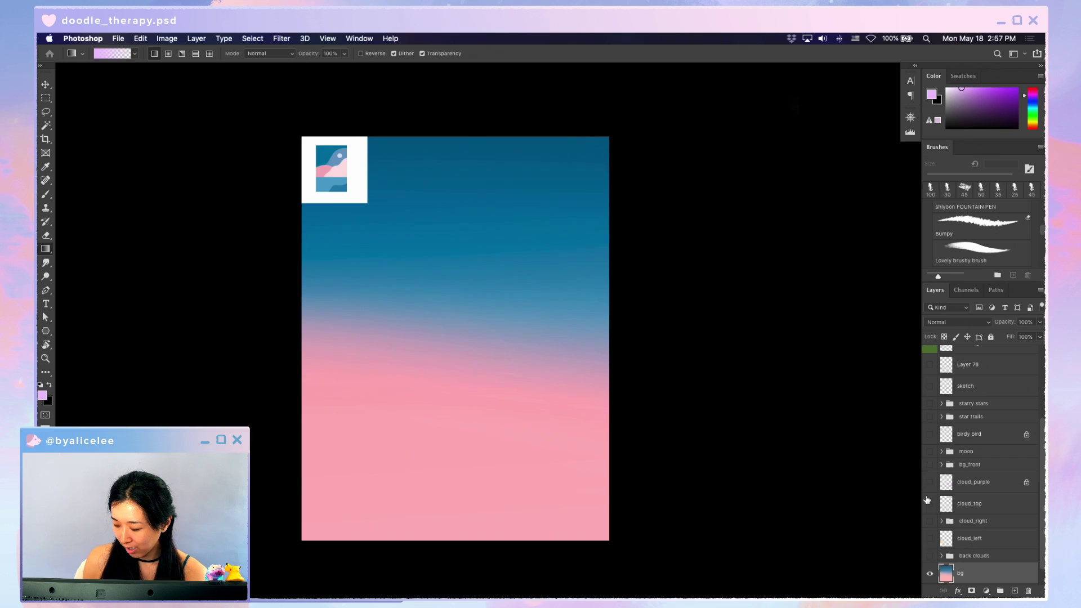
pyautogui.click(930, 466)
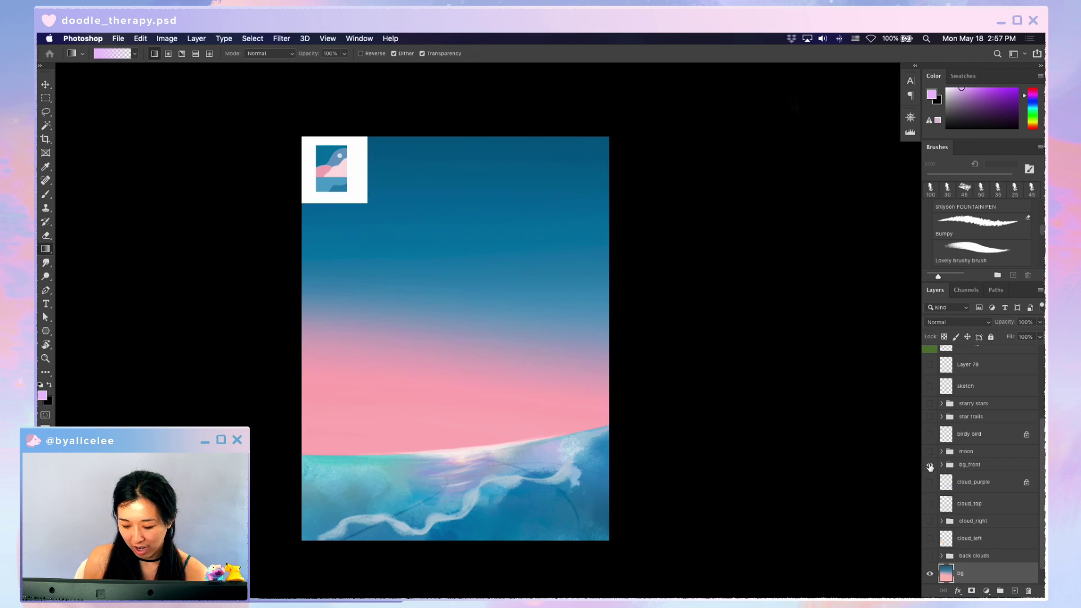
# - Move Layer 23 from the bottom of the bg_front group to directly above the group
pyautogui.click(942, 465)
pyautogui.scroll(-3, 943, 484)
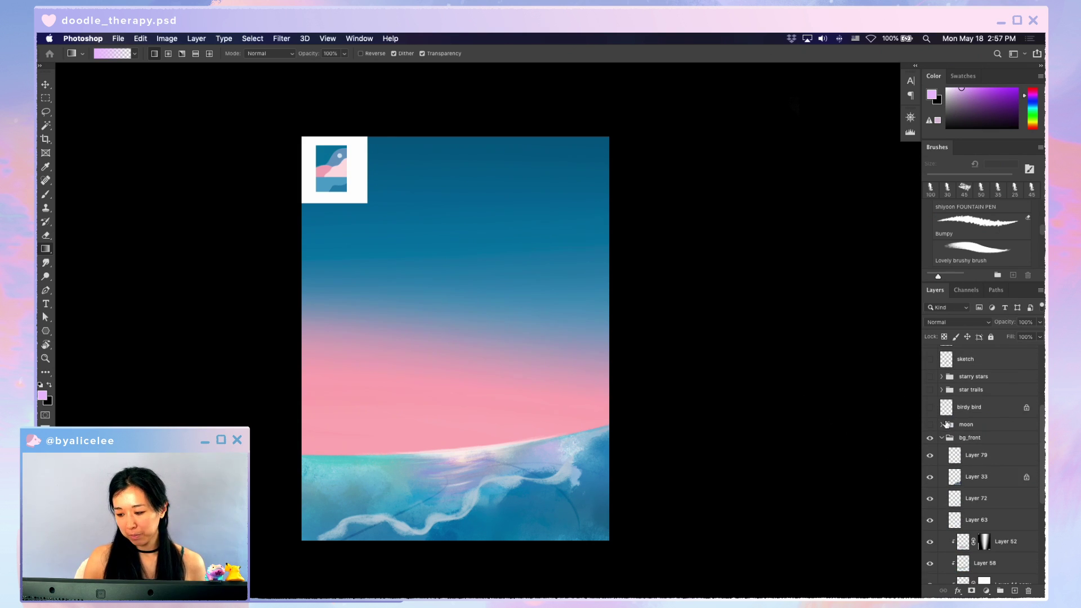
pyautogui.scroll(-5, 943, 507)
pyautogui.scroll(-2, 965, 546)
pyautogui.click(1008, 547)
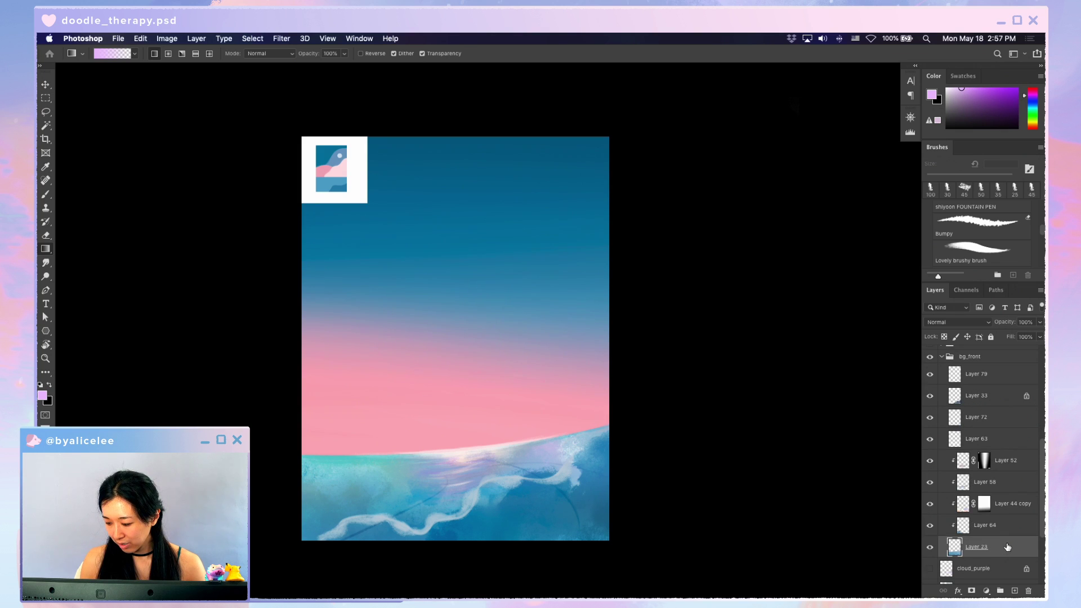
pyautogui.press('super+shift+bracketright')
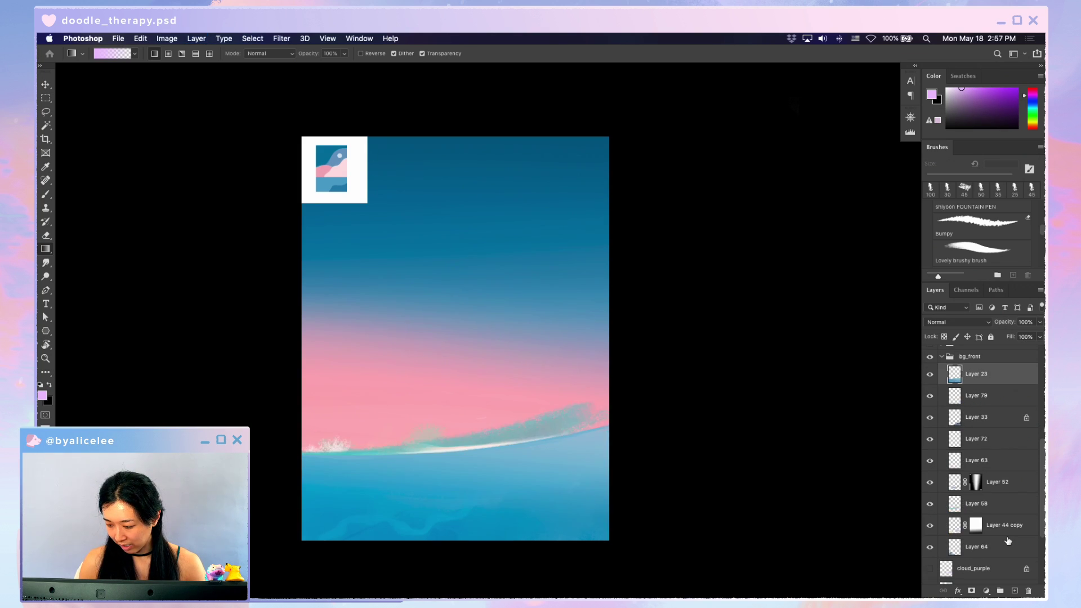
pyautogui.press('super+bracketright')
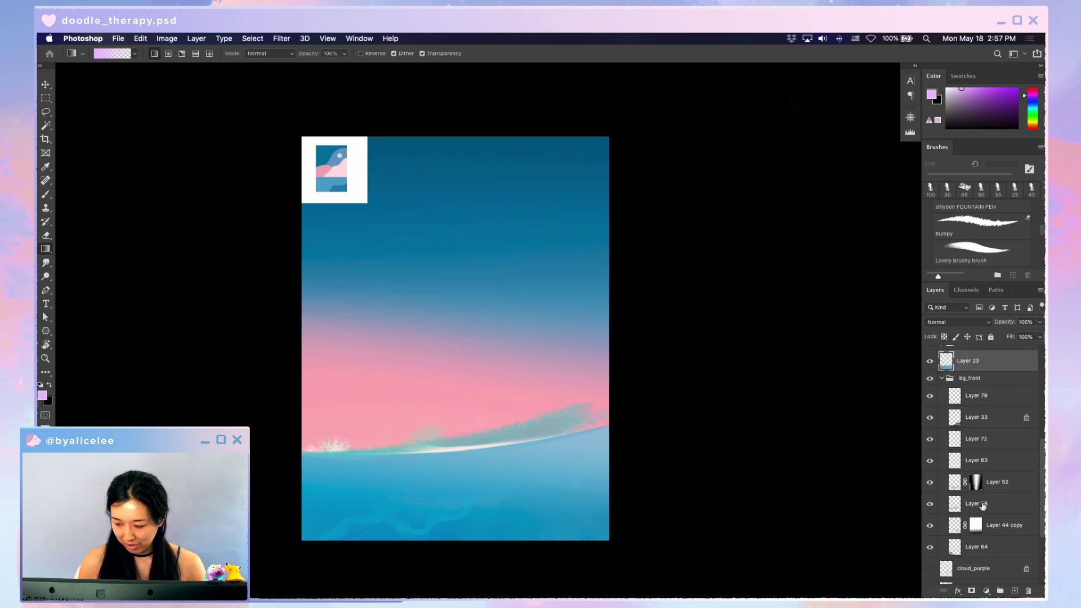
# - Hide the bg_front group and try moving the Layer 23 water shape upward
pyautogui.click(930, 380)
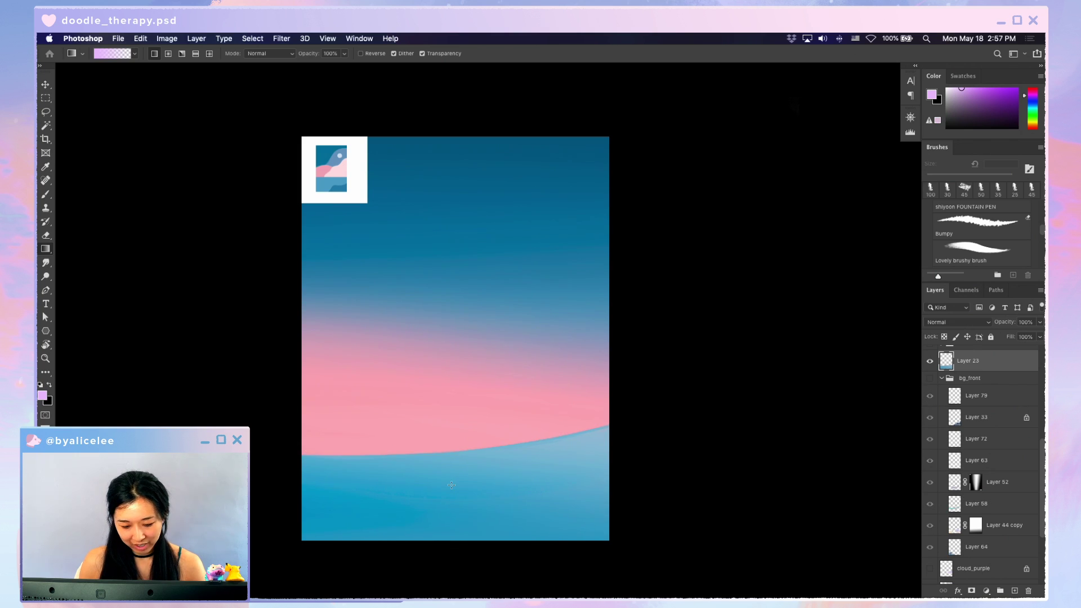
pyautogui.press('v')
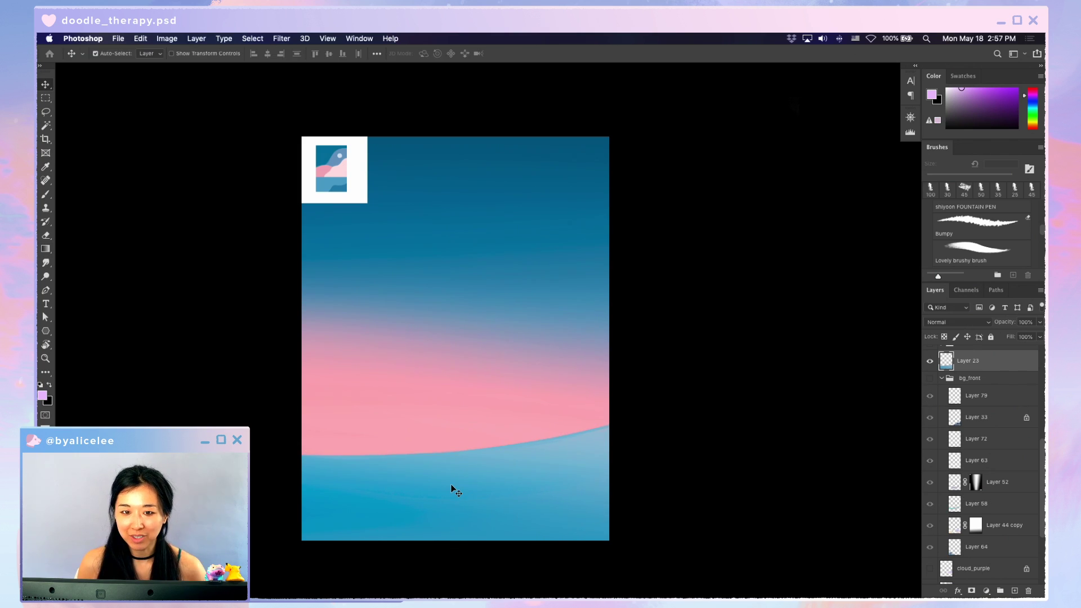
pyautogui.moveTo(454, 490); pyautogui.dragTo(453, 468)
pyautogui.press('super+z')
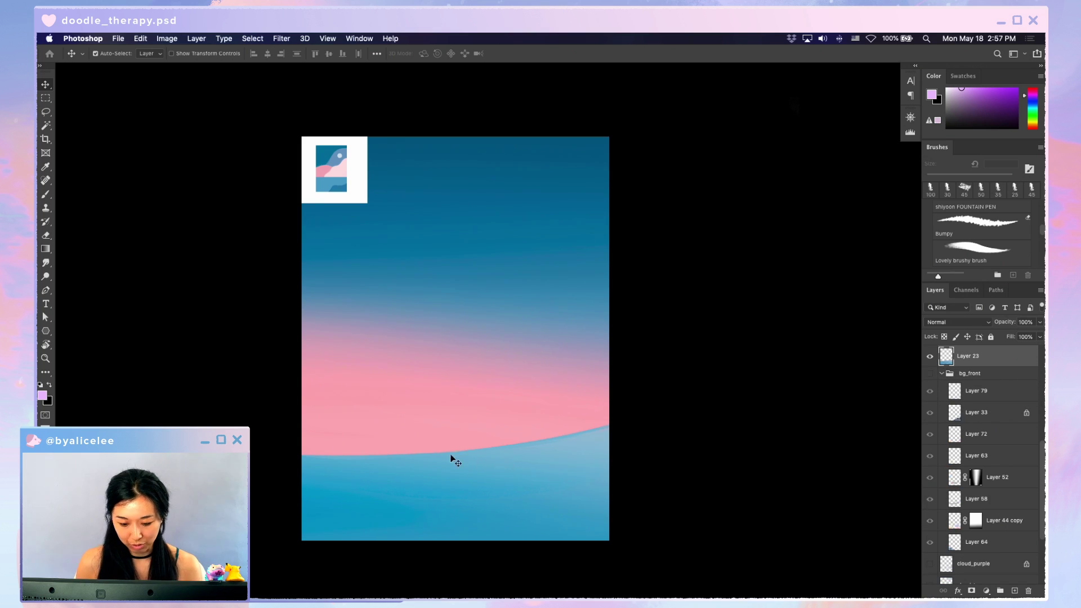
# - Redo the reverted edits to put Layer 23 back at the bottom of bg_front as the clipping base
pyautogui.press('super+shift+z')
pyautogui.press('super+shift+z')
pyautogui.press('super+shift+z')
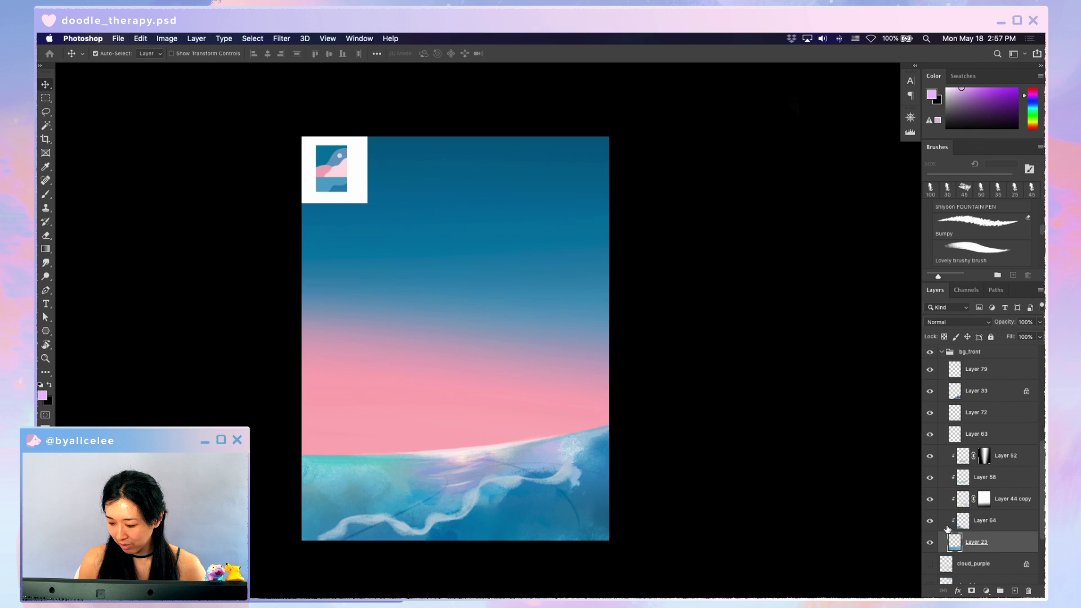
# - Toggle the visibility of Layers 79, 33, 72 and 63 in bg_front to examine what each adds to the water
pyautogui.moveTo(930, 371); pyautogui.dragTo(931, 411)
pyautogui.click(930, 435)
pyautogui.click(930, 412)
pyautogui.click(930, 434)
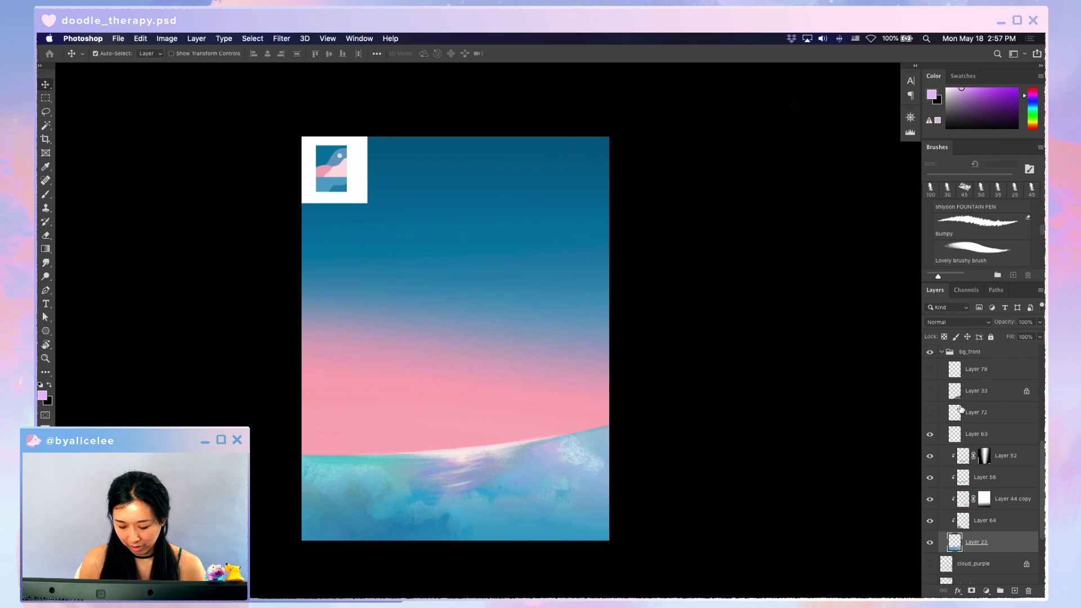
pyautogui.click(930, 414)
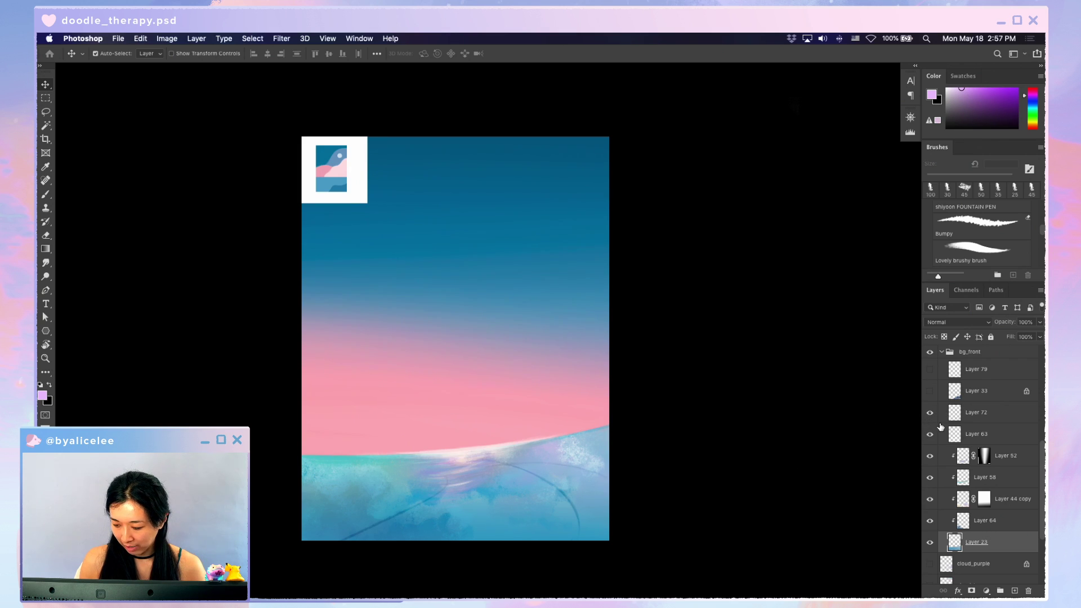
pyautogui.click(930, 369)
pyautogui.click(932, 397)
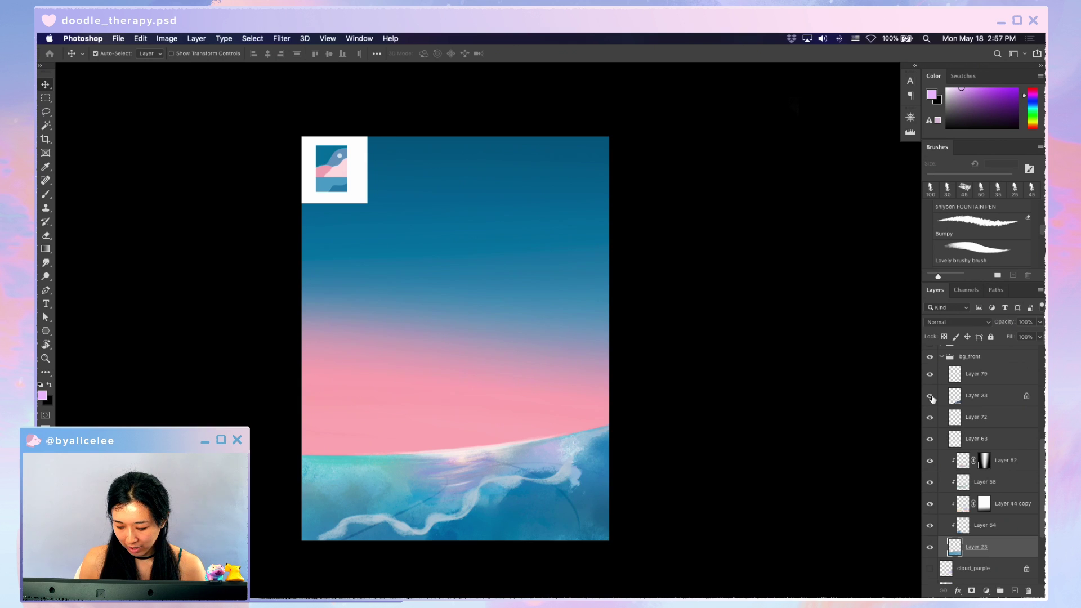
# - Hide Layer 33 and Layer 79 and collapse the bg_front group
pyautogui.click(931, 398)
pyautogui.click(930, 374)
pyautogui.click(942, 356)
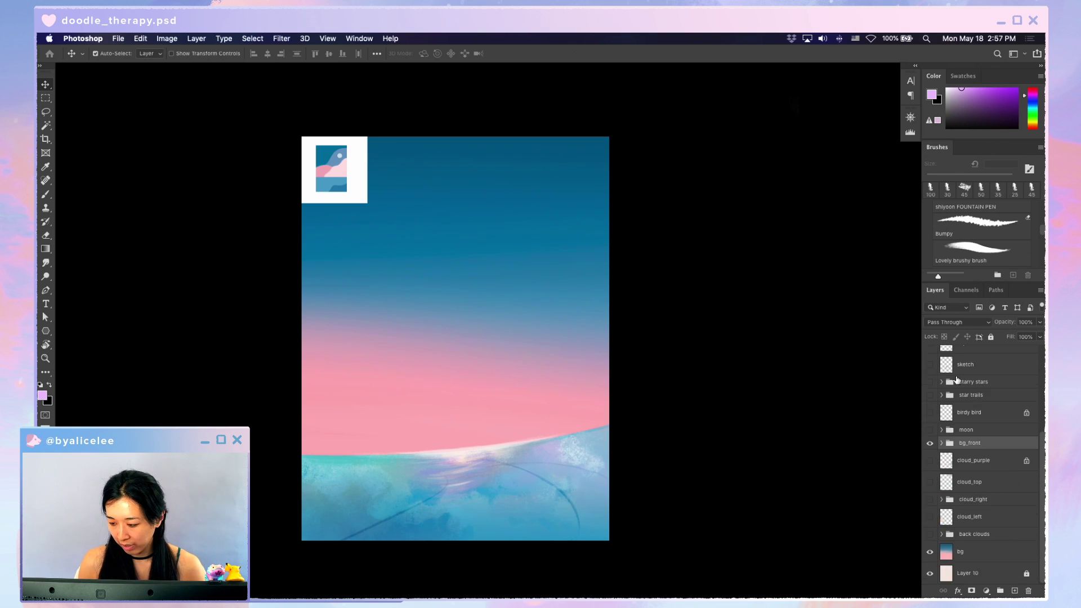
# - Show the back clouds and cloud_right groups
pyautogui.scroll(1, 961, 414)
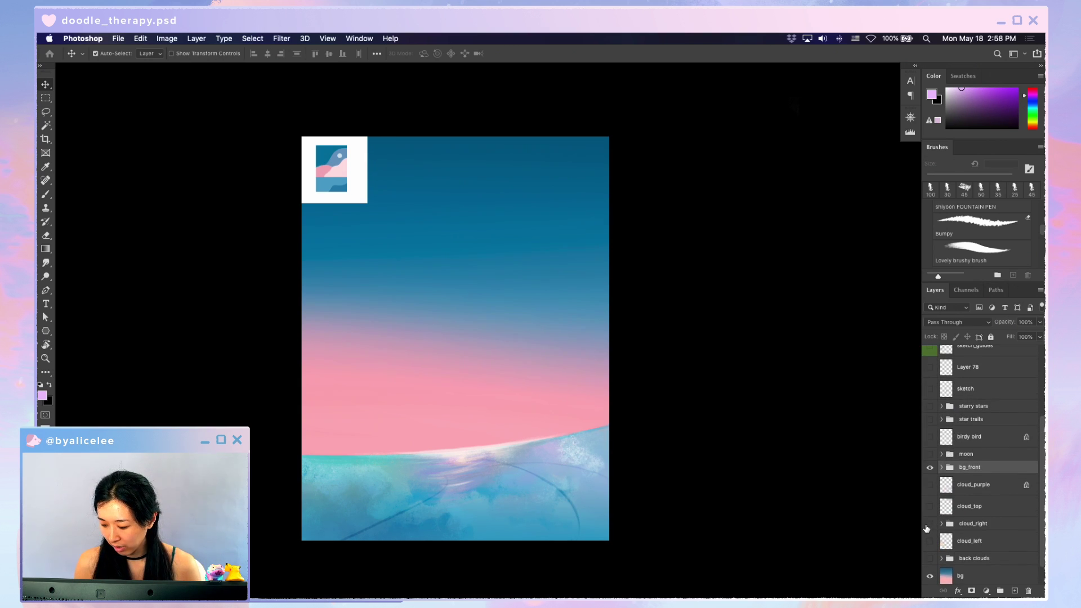
pyautogui.click(930, 524)
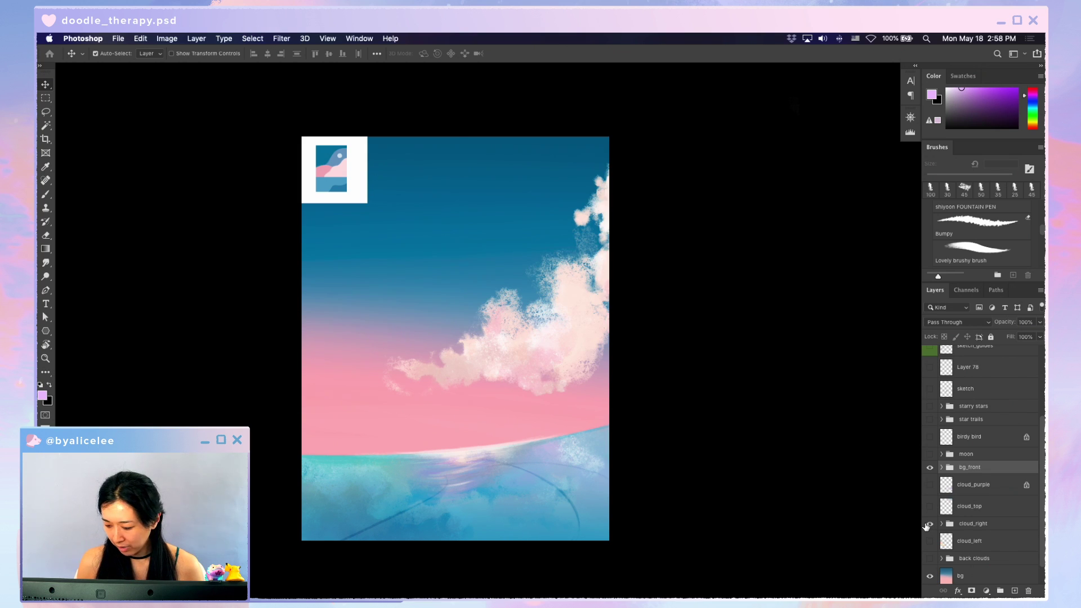
pyautogui.click(928, 526)
pyautogui.click(929, 559)
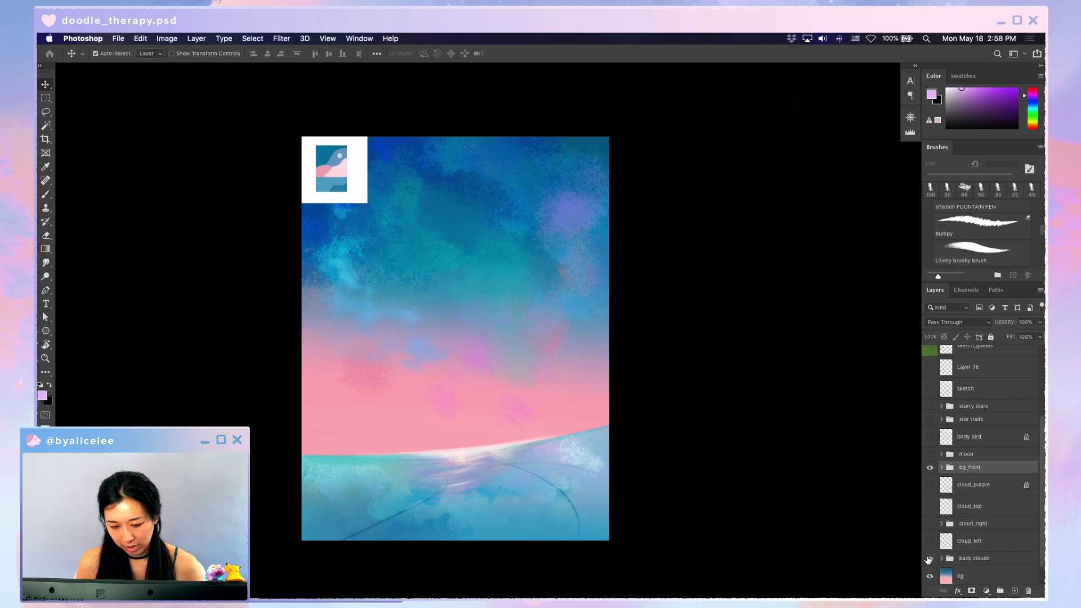
pyautogui.click(929, 524)
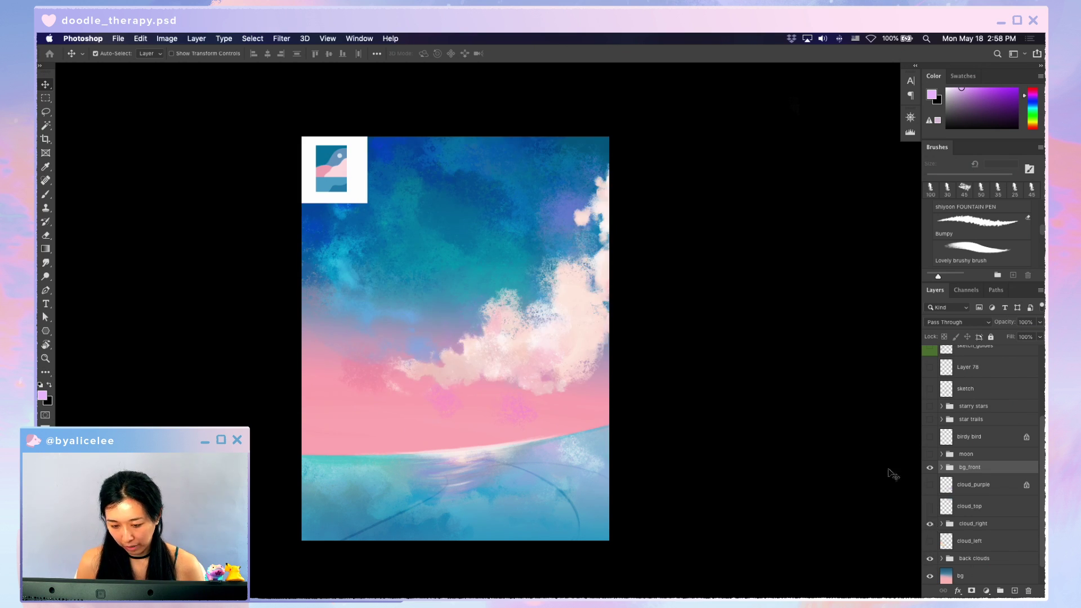
# - Undo a trial move of the right cloud and add a new layer at the top of the cloud_right group
pyautogui.click(567, 299)
pyautogui.moveTo(567, 299); pyautogui.dragTo(569, 282)
pyautogui.hotkey('ctrl', 'z')
pyautogui.hotkey('ctrl', 'shift', 'n')
pyautogui.press('Return')
pyautogui.hotkey('ctrl', ']')
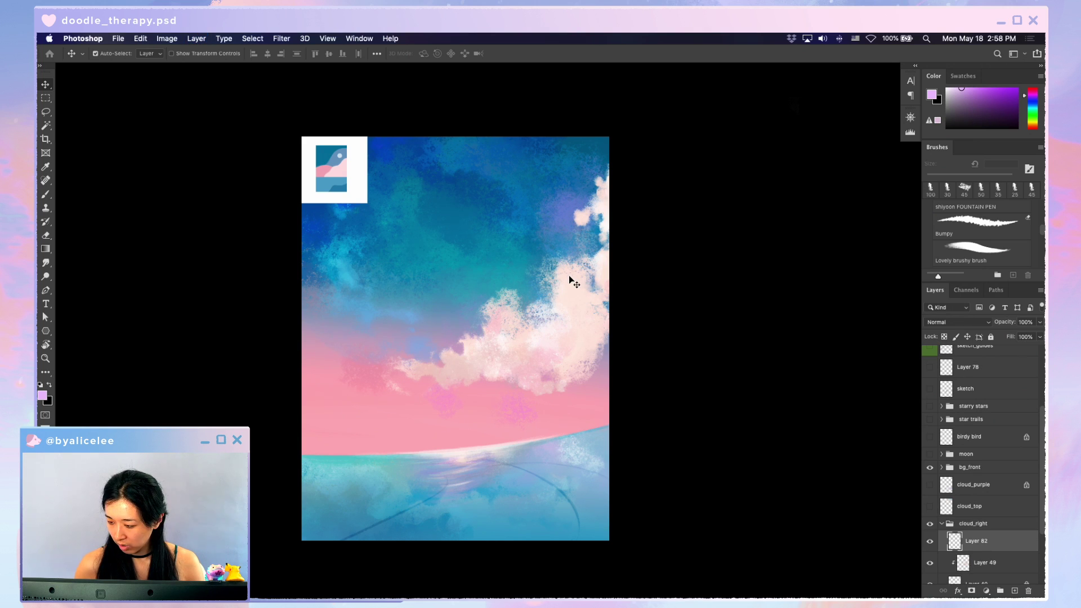
# - Enlarge the brush list and choose the Kyle's China Marker Variant brush
pyautogui.moveTo(1041, 280); pyautogui.dragTo(1041, 323)
pyautogui.scroll(-3, 1041, 269)
pyautogui.moveTo(1041, 269); pyautogui.dragTo(1039, 290)
pyautogui.scroll(-3, 992, 258)
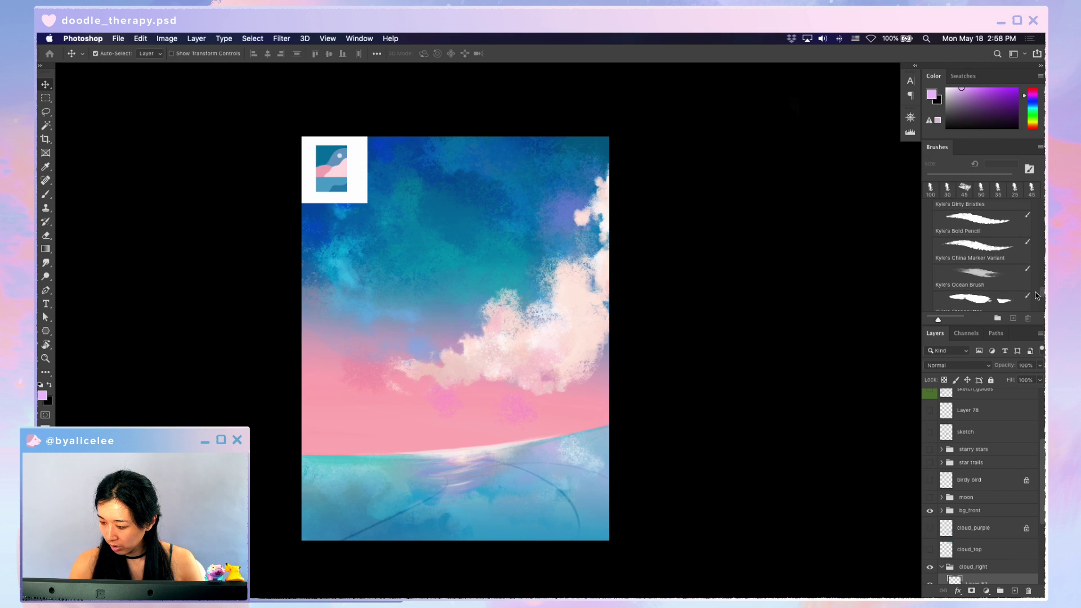
pyautogui.click(992, 258)
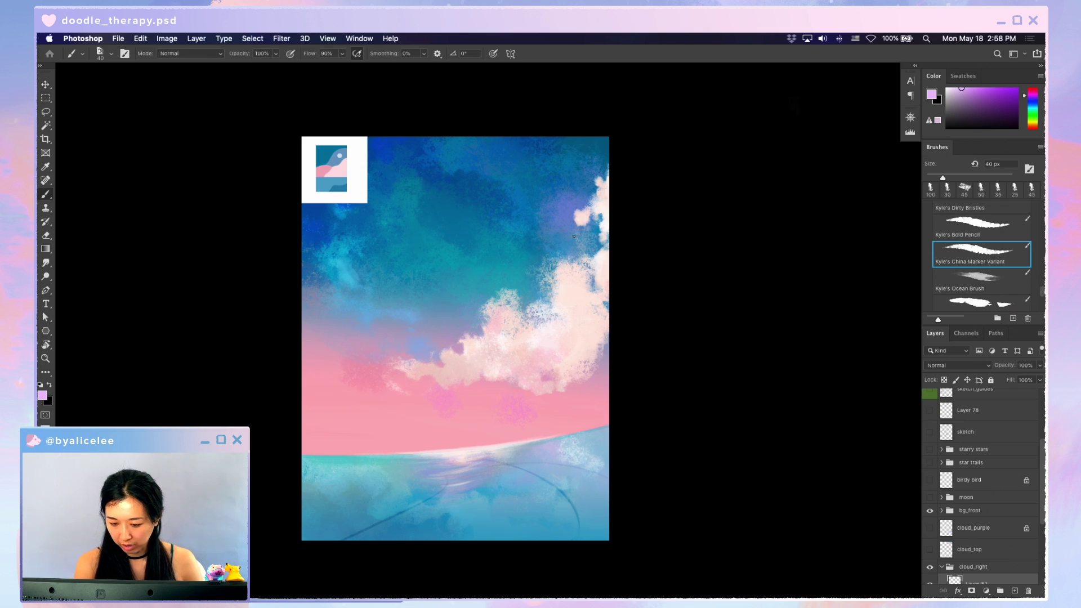
# - Set the brush size to 500 px and its flow to 20%
pyautogui.click(982, 177)
pyautogui.press(']')
pyautogui.press(']')
pyautogui.press(']')
pyautogui.press(']')
pyautogui.press(']')
pyautogui.press(']')
pyautogui.press(']')
pyautogui.press(']')
pyautogui.press(']')
pyautogui.press('[')
pyautogui.press('[')
pyautogui.press('[')
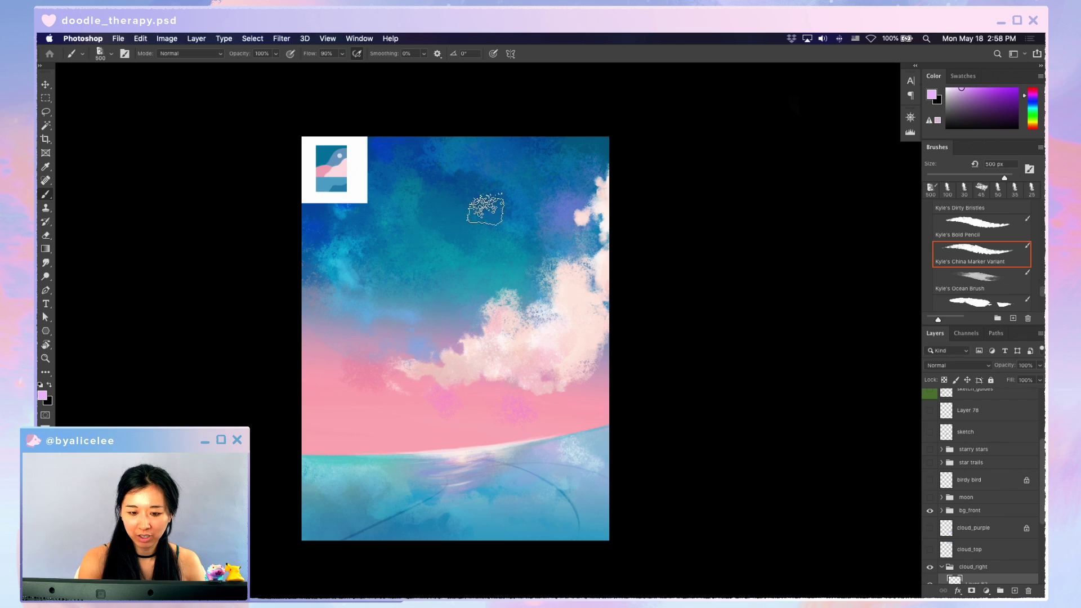
pyautogui.hotkey('shift', '2')
# - Paint a lilac test stroke in the middle of the sky and undo it
pyautogui.moveTo(437, 273)
pyautogui.mouseDown()
pyautogui.moveTo(463, 286)
pyautogui.moveTo(459, 261)
pyautogui.moveTo(442, 263)
pyautogui.moveTo(431, 286)
pyautogui.moveTo(440, 292)
pyautogui.moveTo(458, 278)
pyautogui.moveTo(435, 279)
pyautogui.mouseUp()
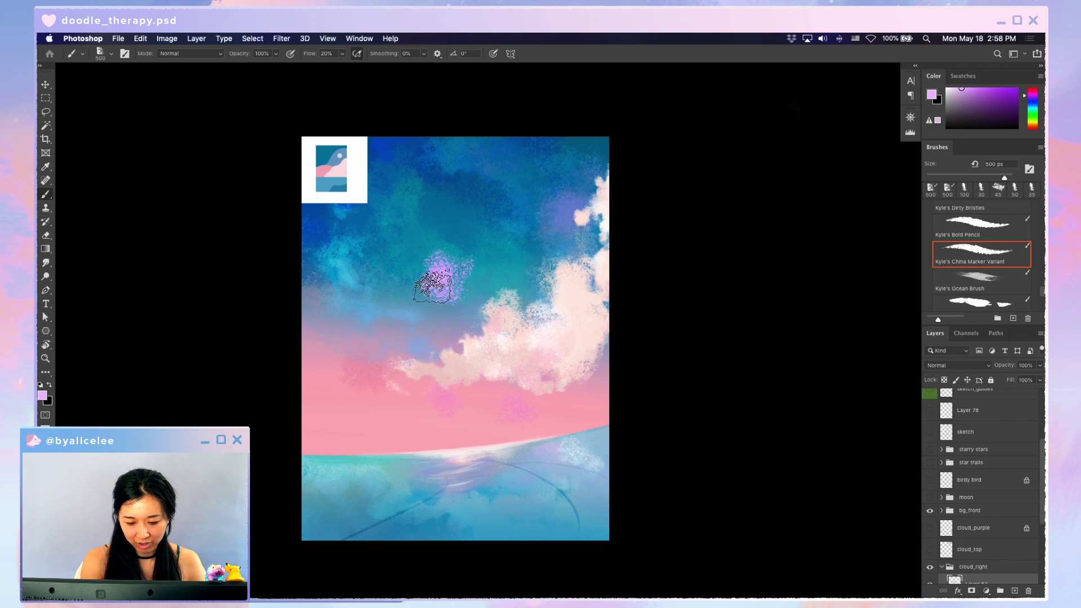
pyautogui.press('super+equal')
pyautogui.moveTo(606, 351); pyautogui.dragTo(682, 399)
pyautogui.press('super+z')
# - Reset the colours to default black and white and set the brush size to 200 px
pyautogui.press('d')
pyautogui.press('[')
pyautogui.press('[')
pyautogui.press('[')
pyautogui.press('[')
# - Check the reference document with the inspiration images and colour studies, and return to the painting
pyautogui.hotkey('ctrl', 'Tab')
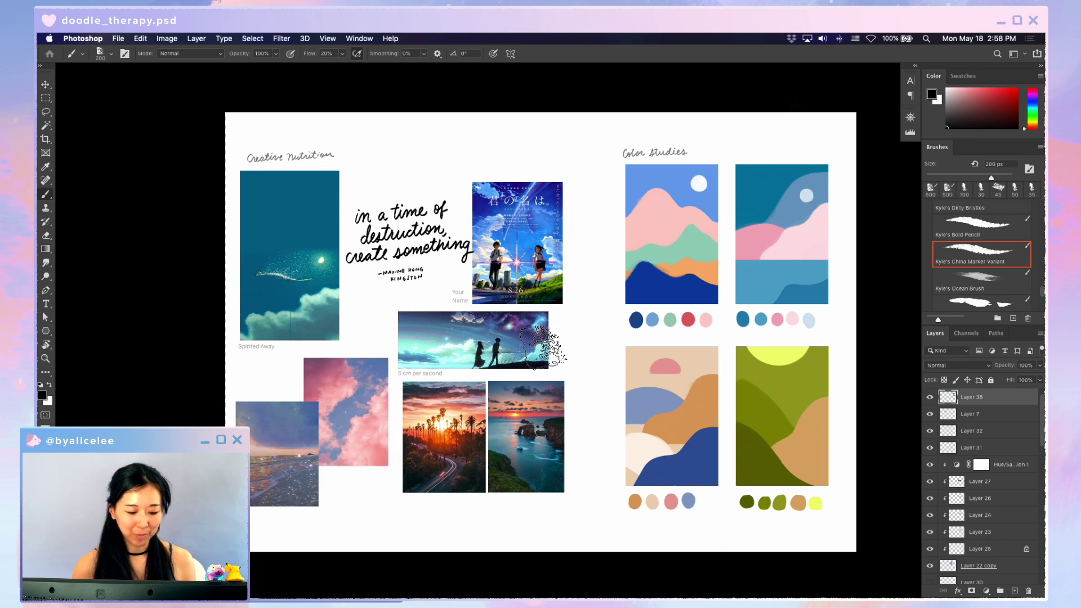
pyautogui.hotkey('ctrl', 'Tab')
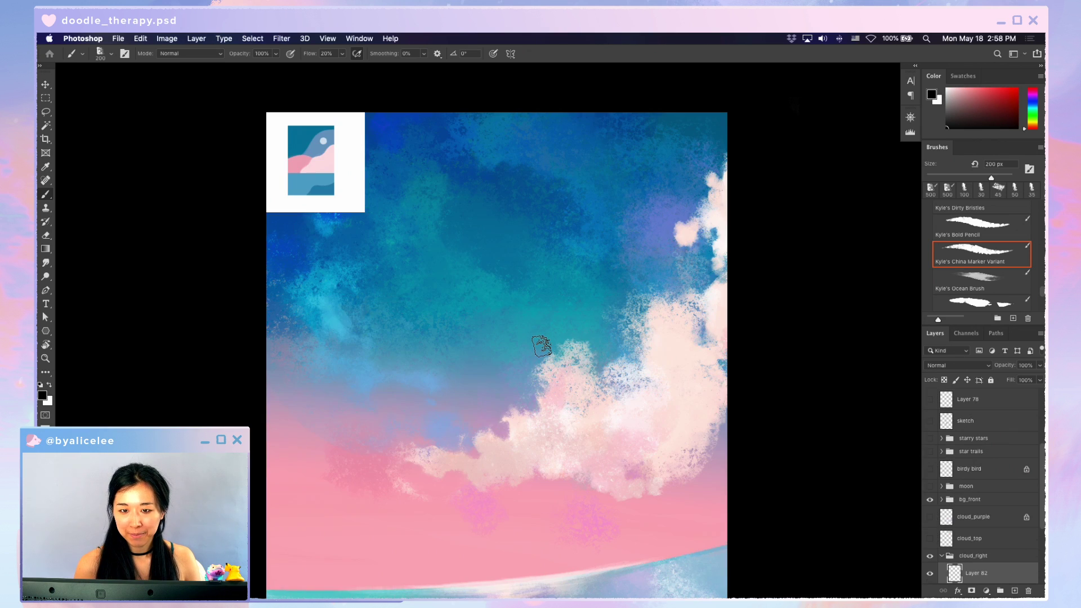
# - Paint white texture along the upper part of the right cloud on its base layer with a 125 px brush
pyautogui.press('v')
pyautogui.scroll(-3, 630, 395)
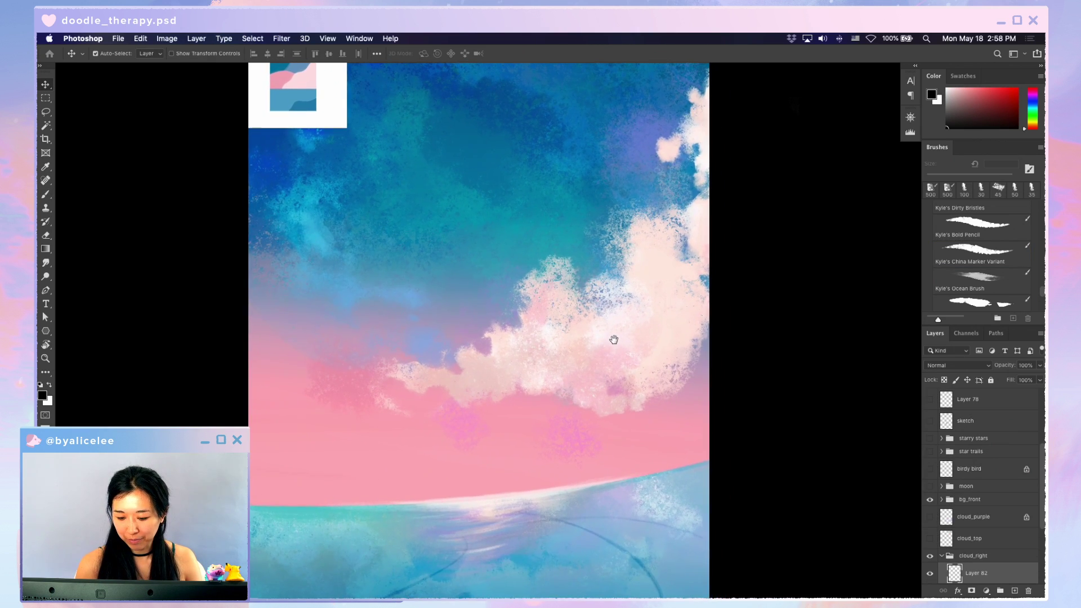
pyautogui.moveTo(631, 313); pyautogui.dragTo(714, 367)
pyautogui.press('b')
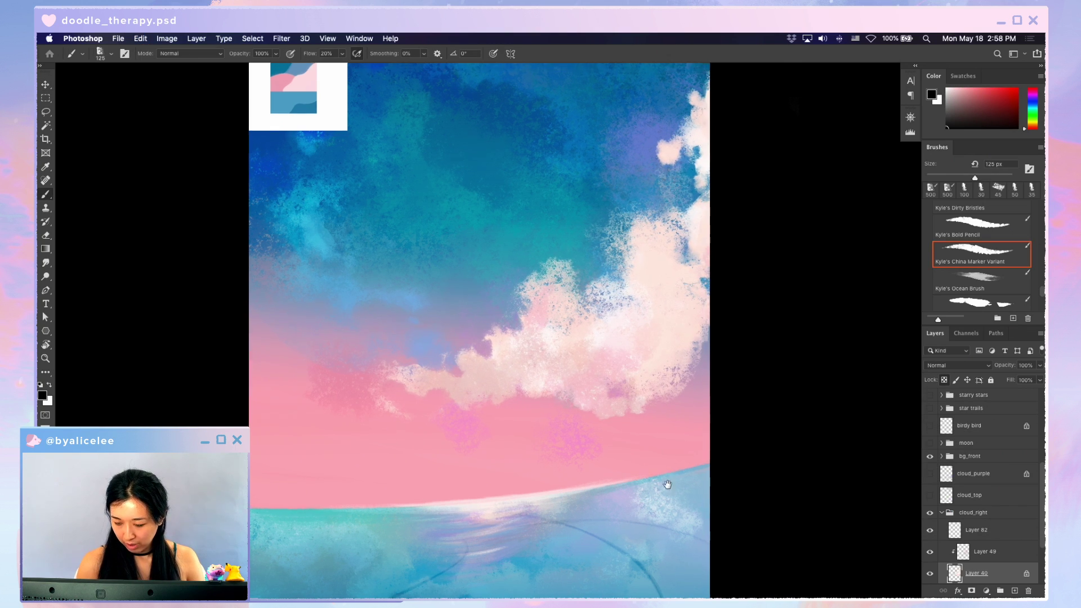
pyautogui.moveTo(666, 483); pyautogui.dragTo(648, 549)
pyautogui.press('x')
pyautogui.moveTo(659, 211)
pyautogui.mouseDown()
pyautogui.moveTo(671, 171)
pyautogui.moveTo(660, 186)
pyautogui.moveTo(672, 199)
pyautogui.moveTo(654, 210)
pyautogui.moveTo(658, 199)
pyautogui.moveTo(660, 209)
pyautogui.moveTo(686, 201)
pyautogui.moveTo(636, 250)
pyautogui.moveTo(649, 217)
pyautogui.moveTo(639, 247)
pyautogui.mouseUp()
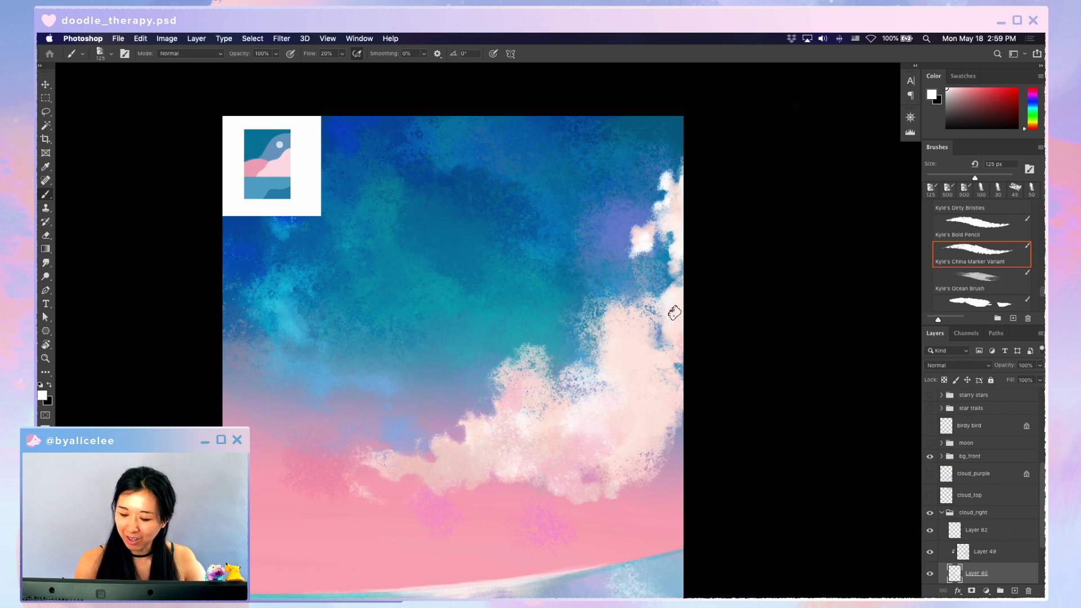
# - Dab white onto the edge of the small upper cloud puff and trim it with a 125 px eraser
pyautogui.press('e')
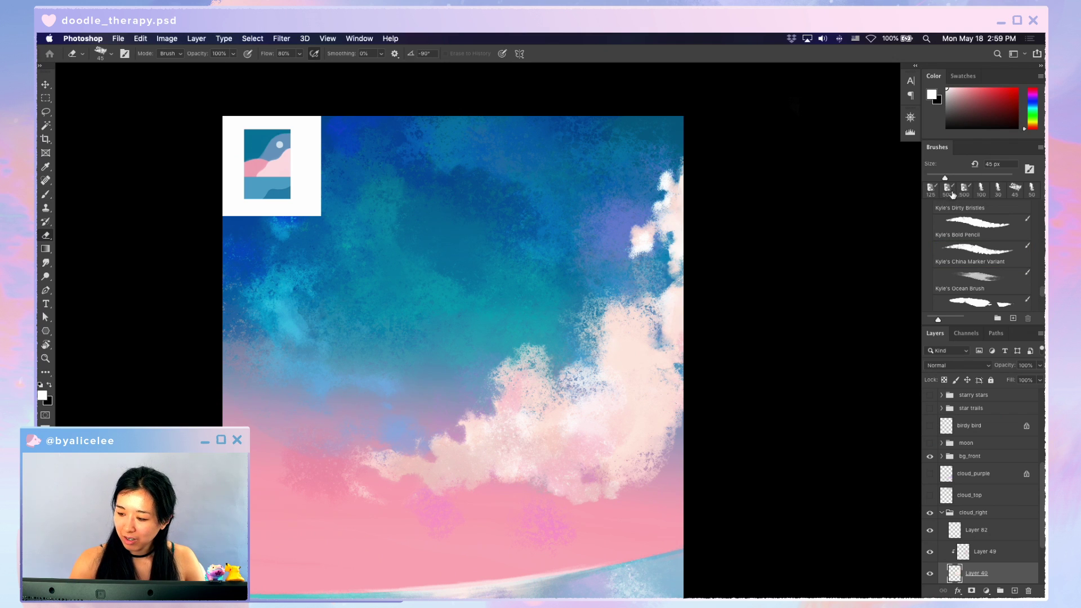
pyautogui.press('b')
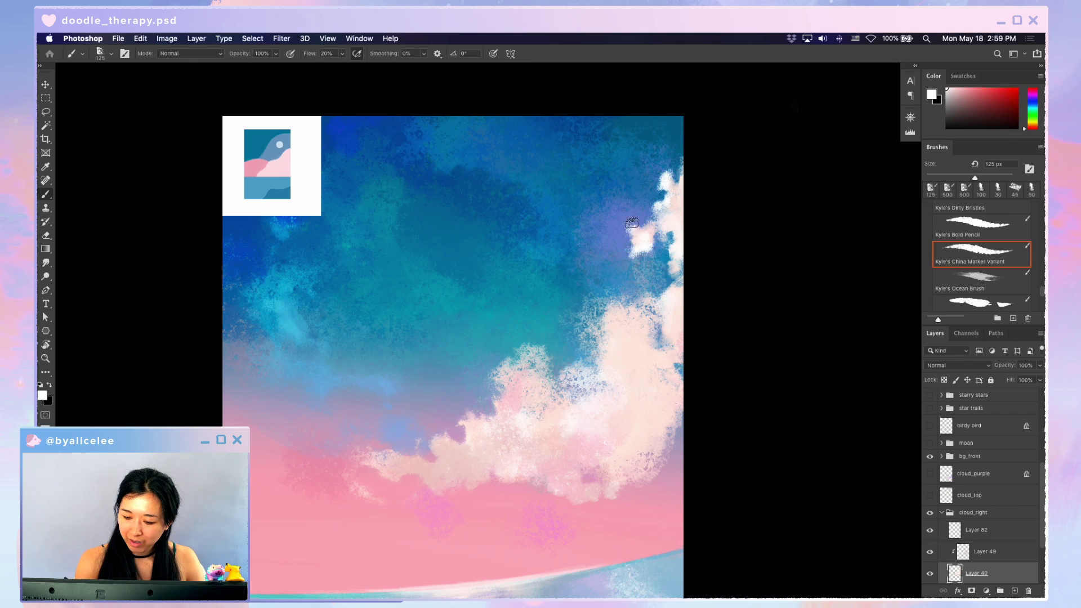
pyautogui.press('e')
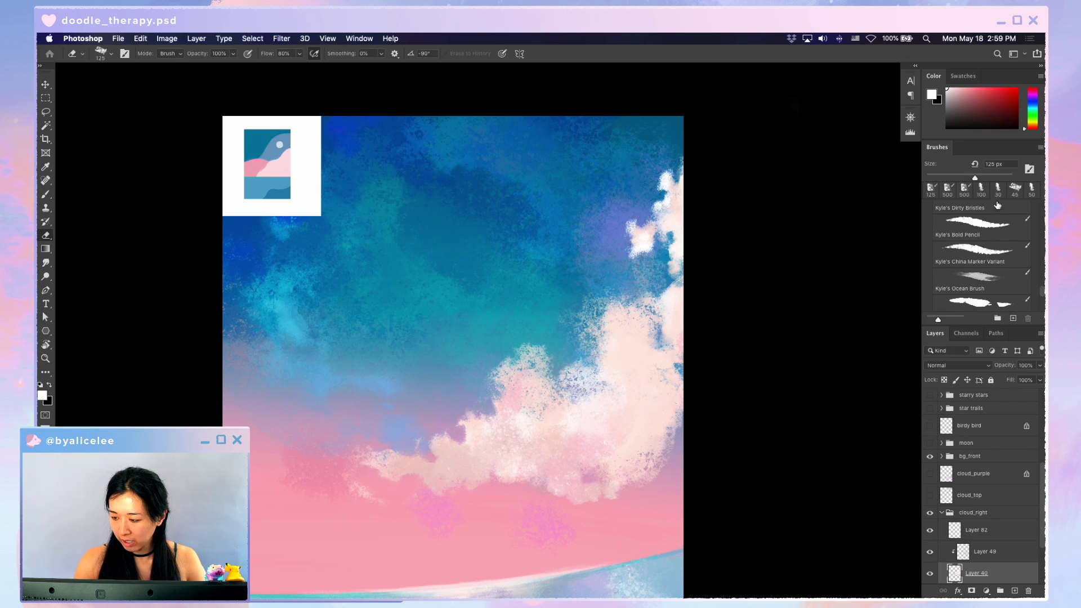
pyautogui.click(628, 224)
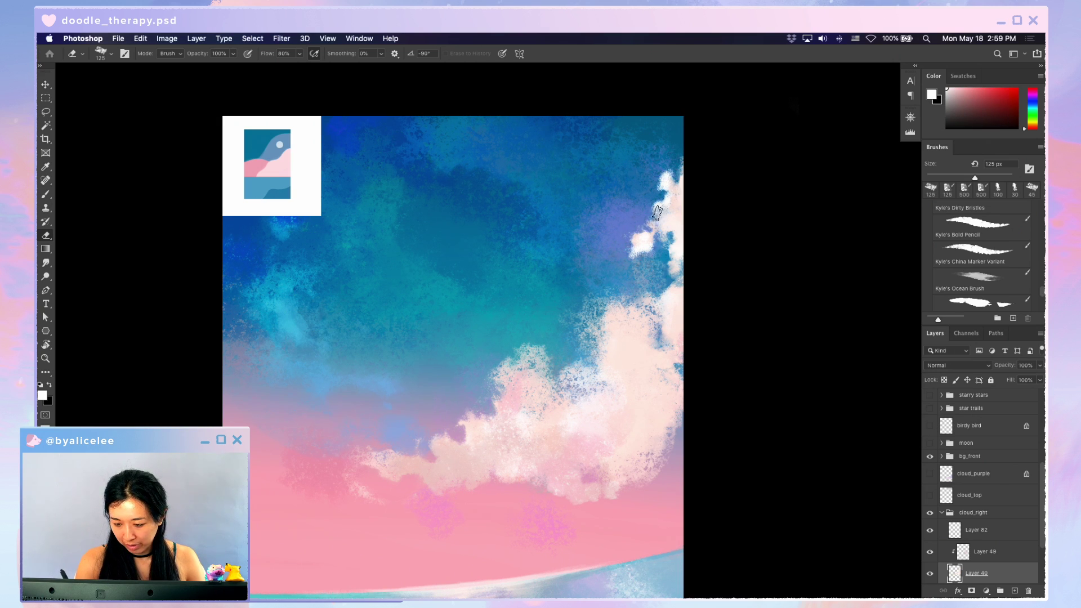
# - Look through the brush list, including Kyle's inkers, the Special Effects Brushes and the summer-brushes-2018 set
pyautogui.press('b')
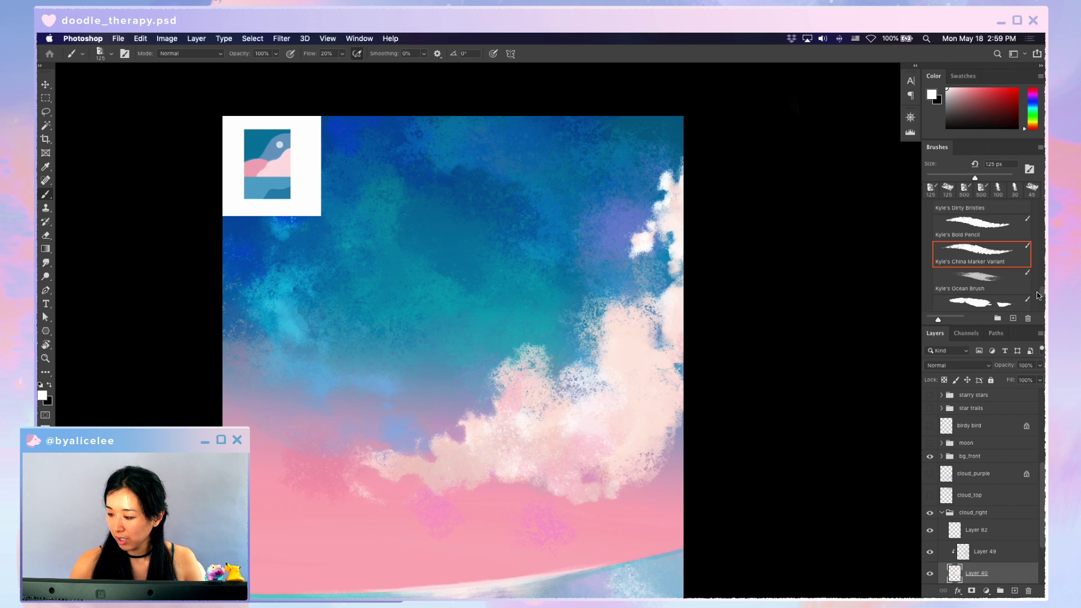
pyautogui.scroll(2, 1042, 292)
pyautogui.scroll(2, 1042, 292)
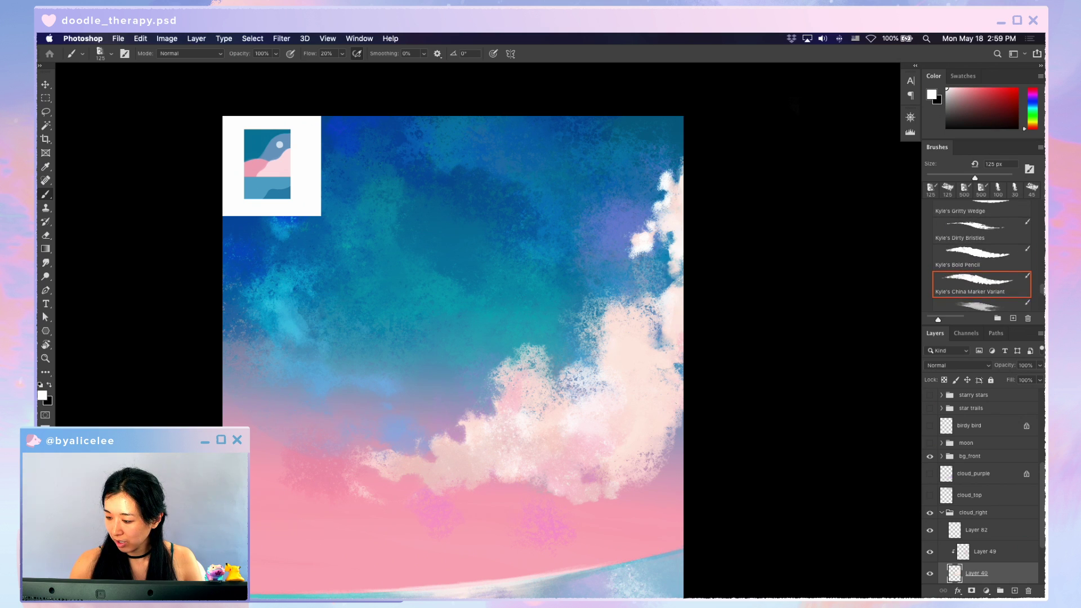
pyautogui.scroll(-1, 1042, 292)
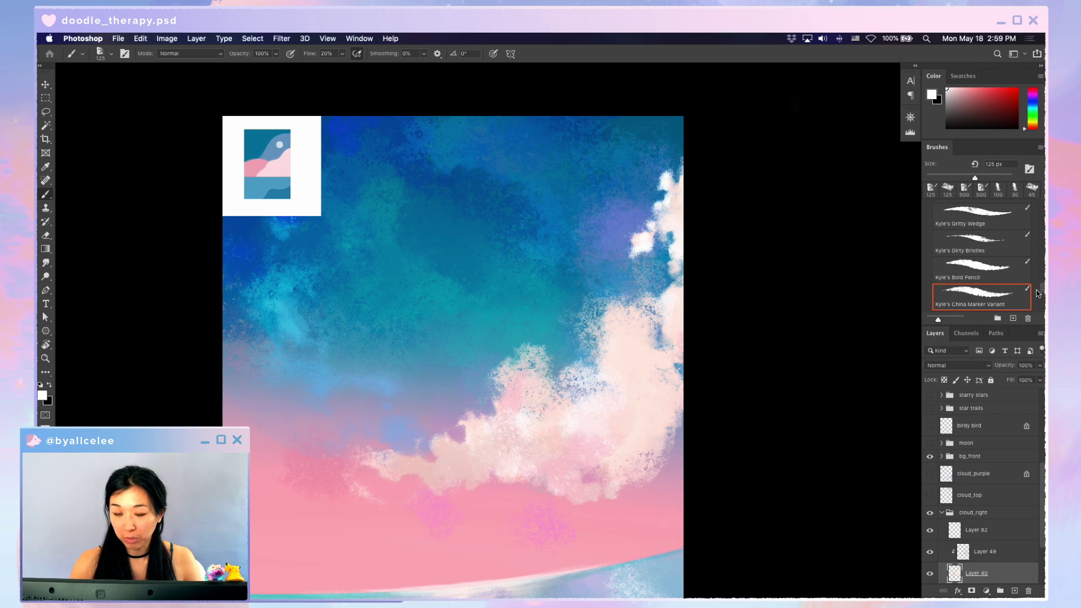
pyautogui.scroll(6, 983, 254)
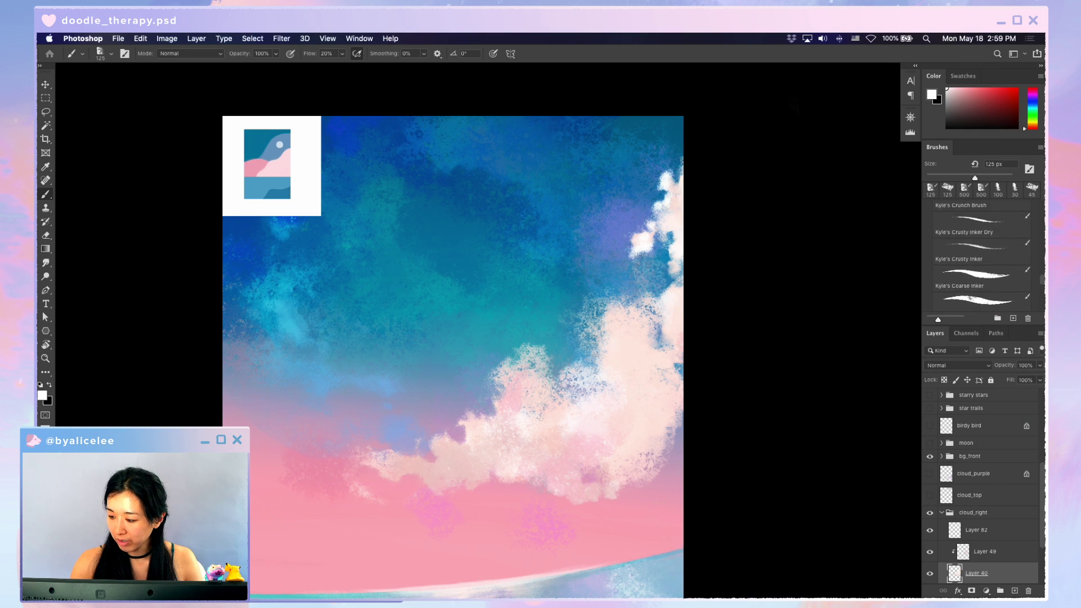
pyautogui.scroll(-6, 1043, 267)
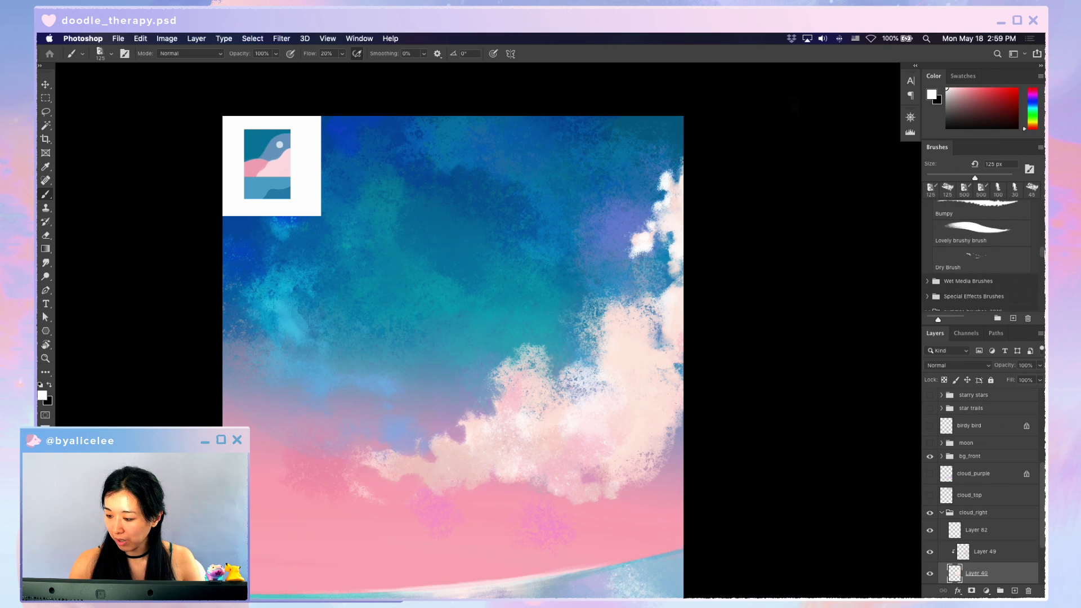
pyautogui.scroll(2, 1043, 267)
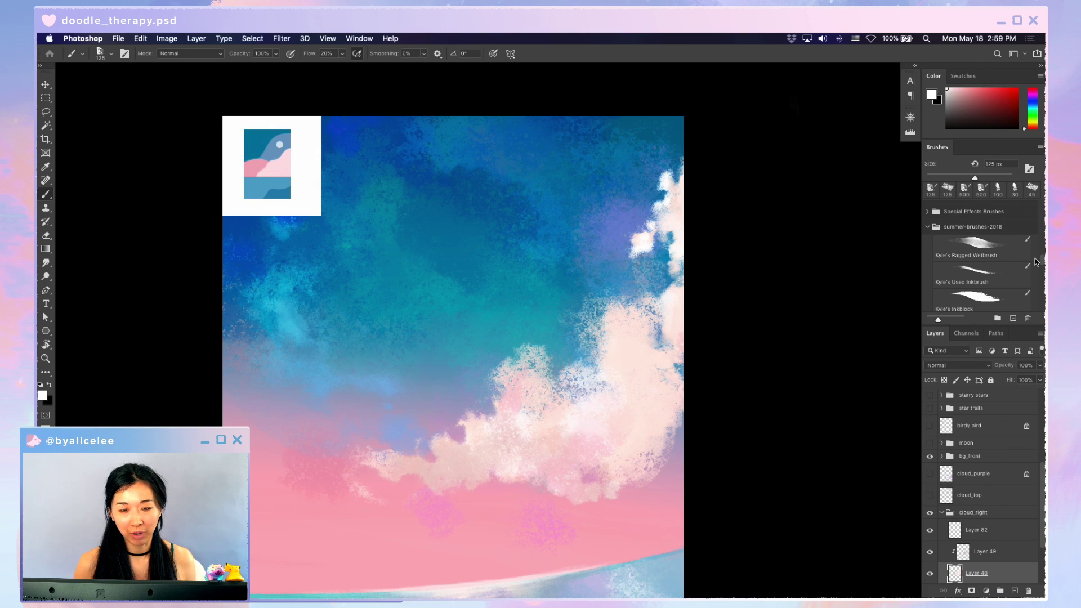
pyautogui.press('v')
pyautogui.moveTo(647, 400); pyautogui.dragTo(657, 371)
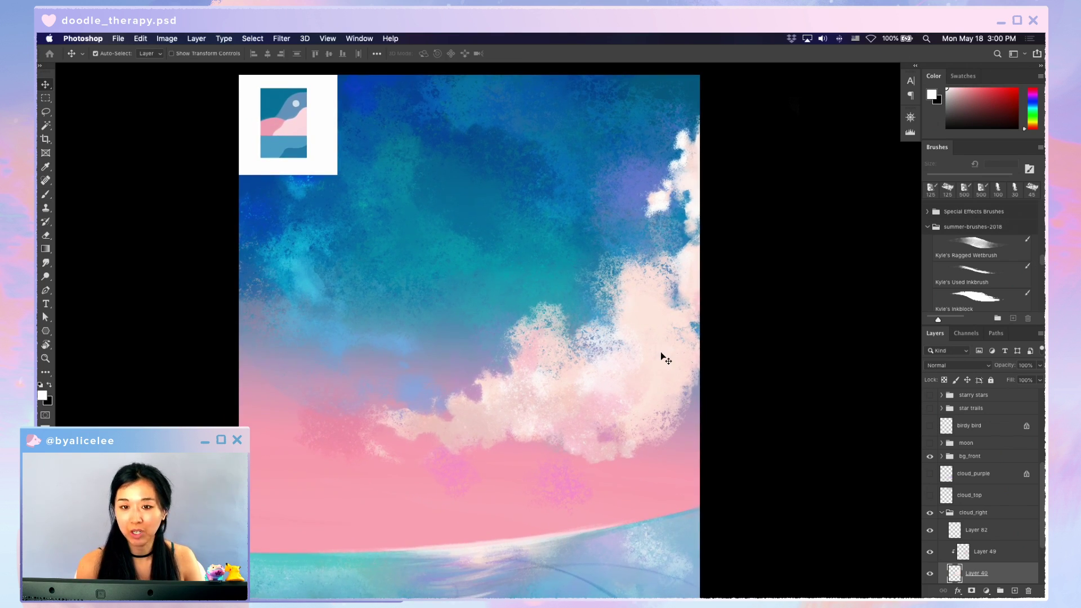
pyautogui.press('b')
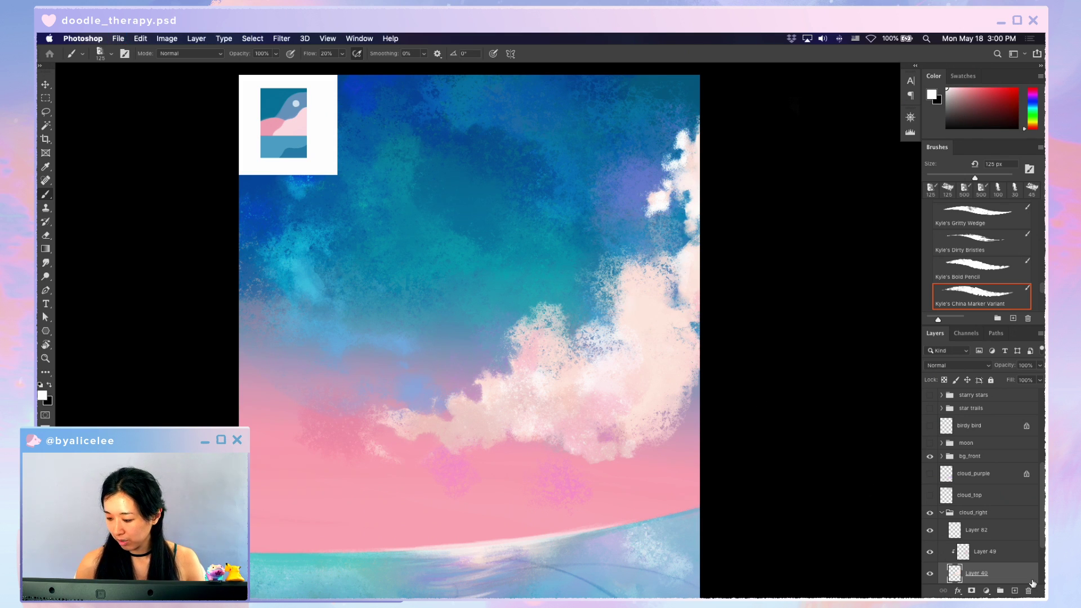
# - Collapse the cloud_right group and show the cloud_top layer
pyautogui.click(942, 513)
pyautogui.click(930, 496)
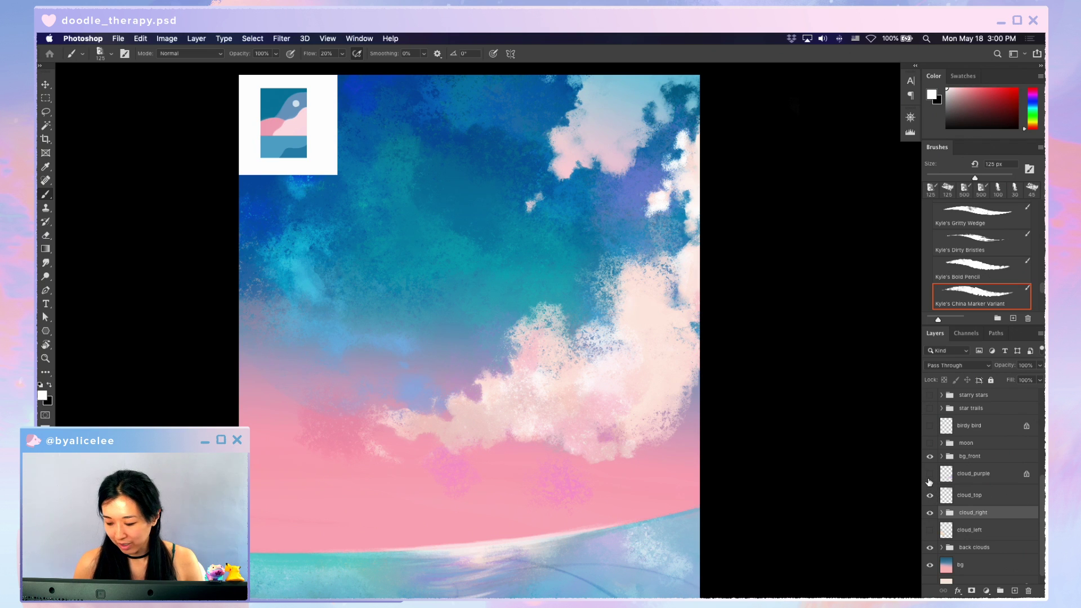
# - Reposition the small color study thumbnail within its white card in the painting's upper-left corner
pyautogui.press('v')
pyautogui.scroll(1, 633, 123)
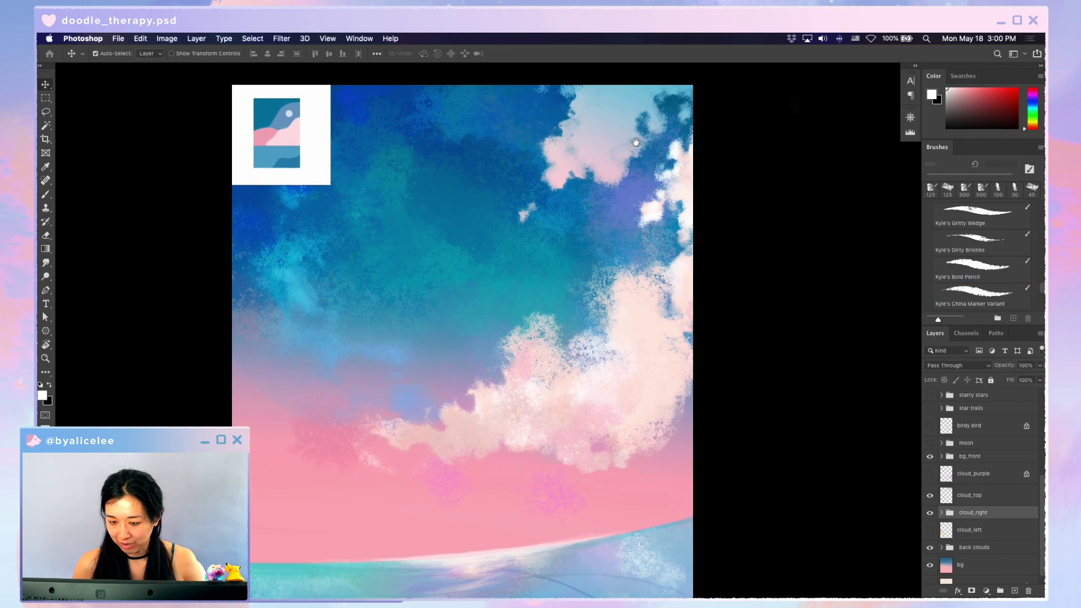
pyautogui.moveTo(299, 138); pyautogui.dragTo(304, 142)
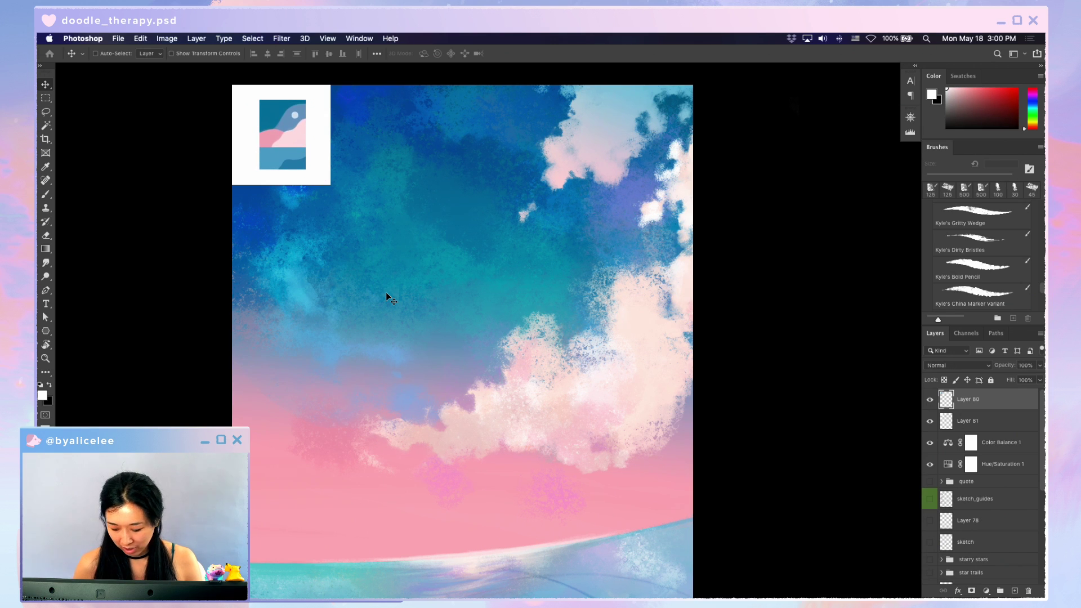
pyautogui.hotkey('ctrl', '-')
pyautogui.moveTo(433, 361); pyautogui.dragTo(420, 311)
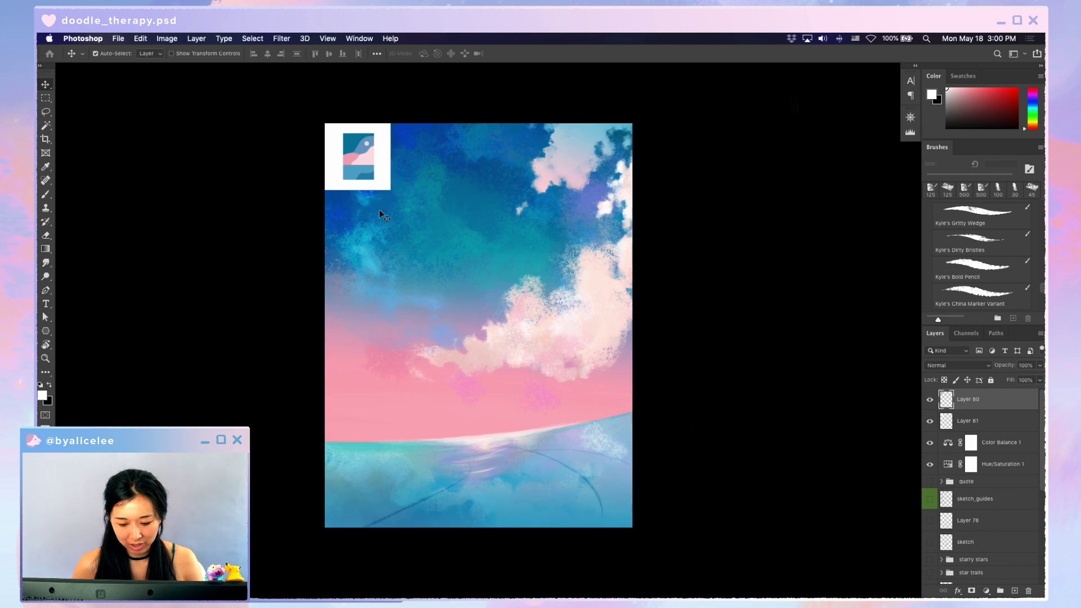
pyautogui.moveTo(349, 159); pyautogui.dragTo(347, 160)
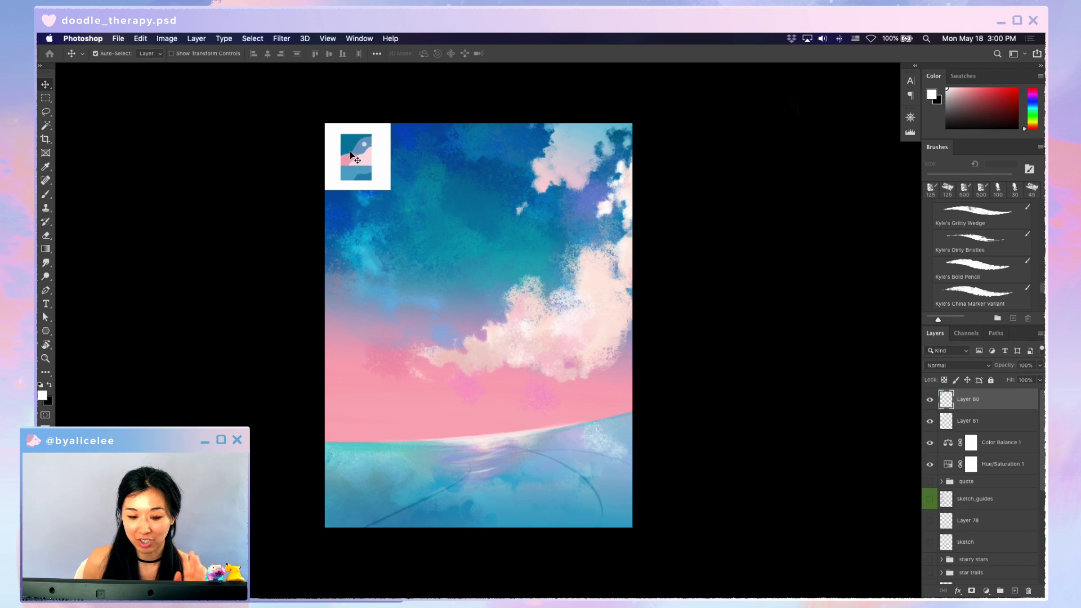
pyautogui.moveTo(352, 153); pyautogui.dragTo(352, 151)
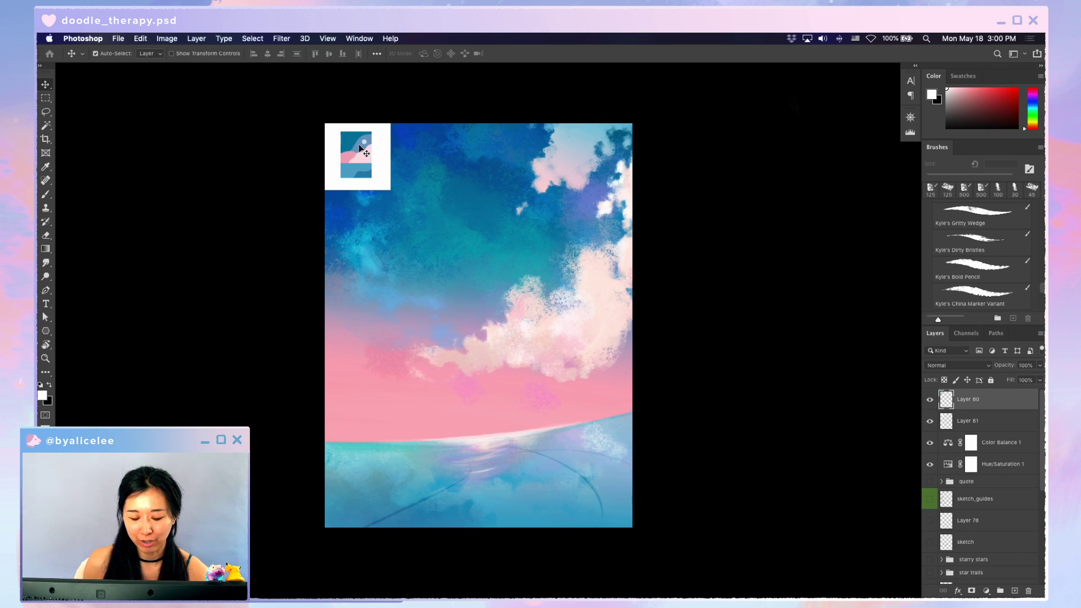
pyautogui.moveTo(359, 167); pyautogui.dragTo(563, 404)
pyautogui.press('super+plus')
pyautogui.press('super+plus')
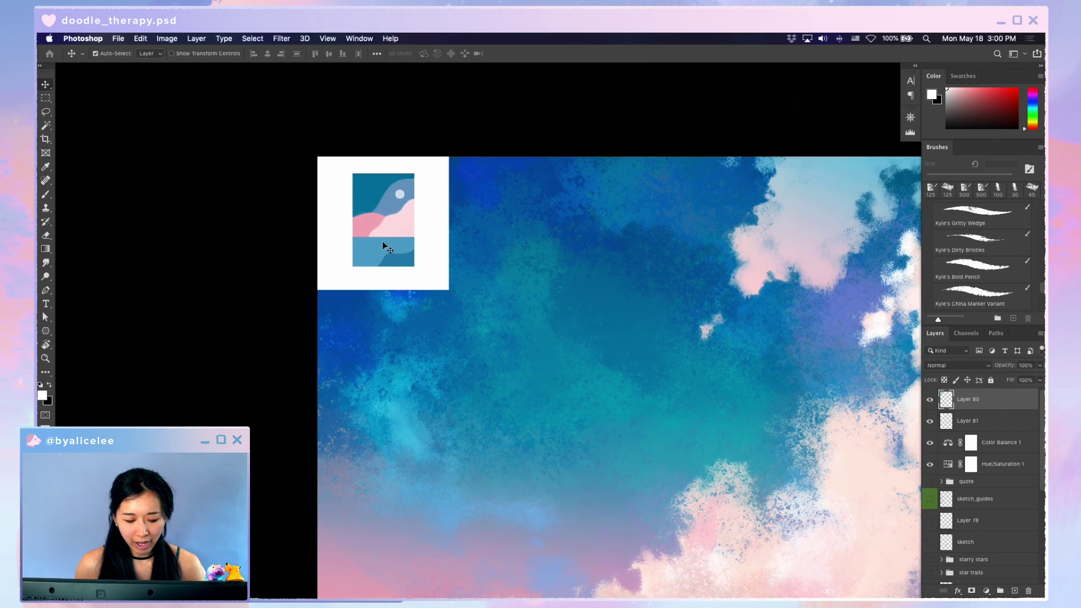
# - Trim the white card to a narrow border around the color study thumbnail and fit the thumbnail inside it
pyautogui.press('m')
pyautogui.moveTo(353, 236); pyautogui.dragTo(434, 244)
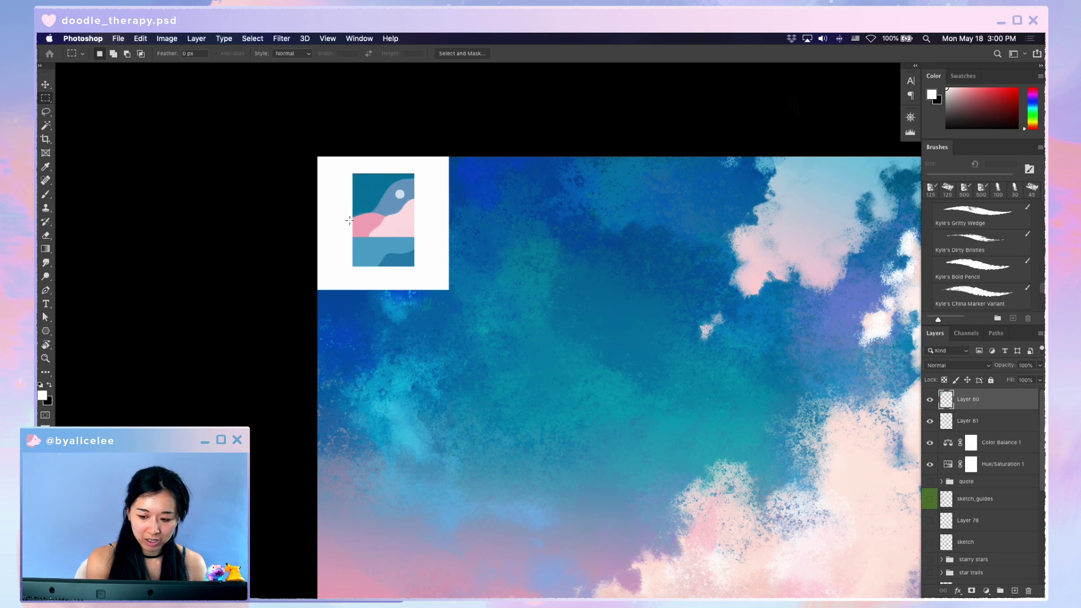
pyautogui.press('super+minus')
pyautogui.press('v')
pyautogui.moveTo(476, 286); pyautogui.dragTo(452, 278)
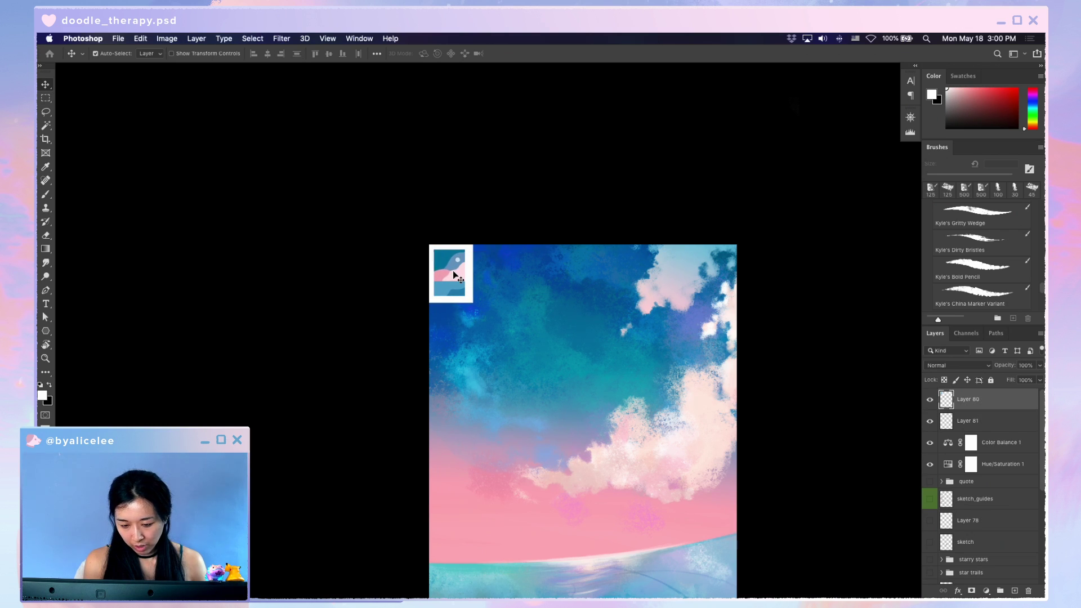
# - Show the cloud_purple layer and the moon group in the seascape
pyautogui.moveTo(676, 501); pyautogui.dragTo(620, 437)
pyautogui.click(639, 399)
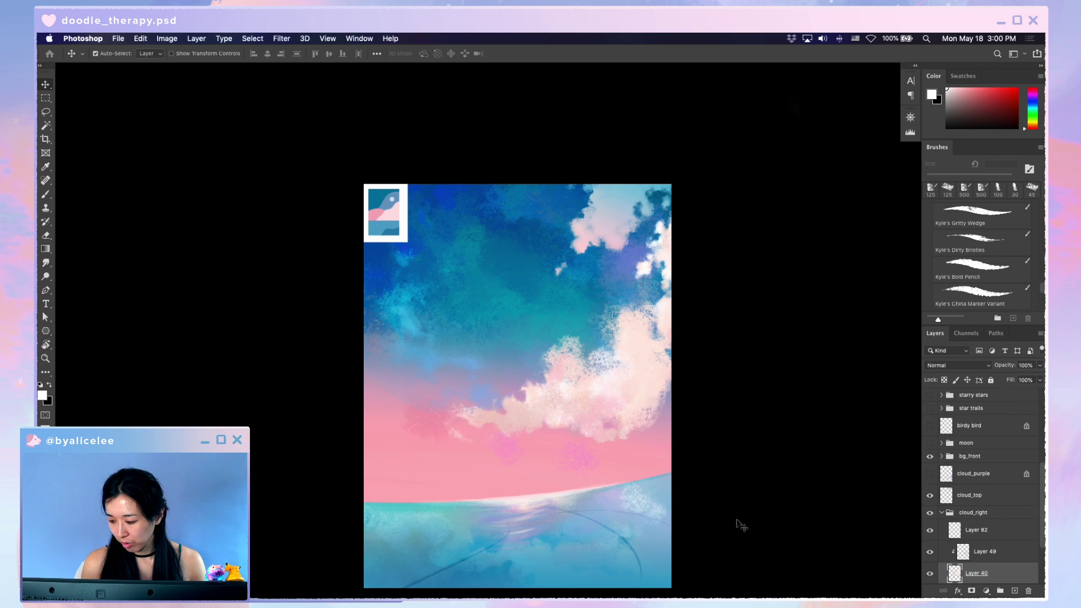
pyautogui.scroll(-1, 945, 518)
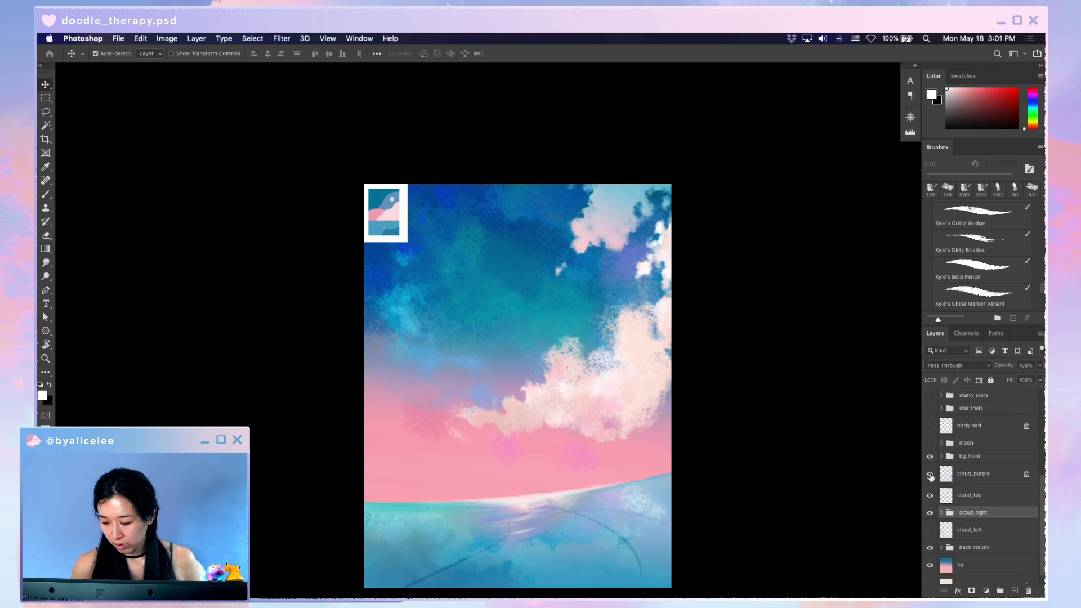
pyautogui.click(931, 474)
pyautogui.click(931, 444)
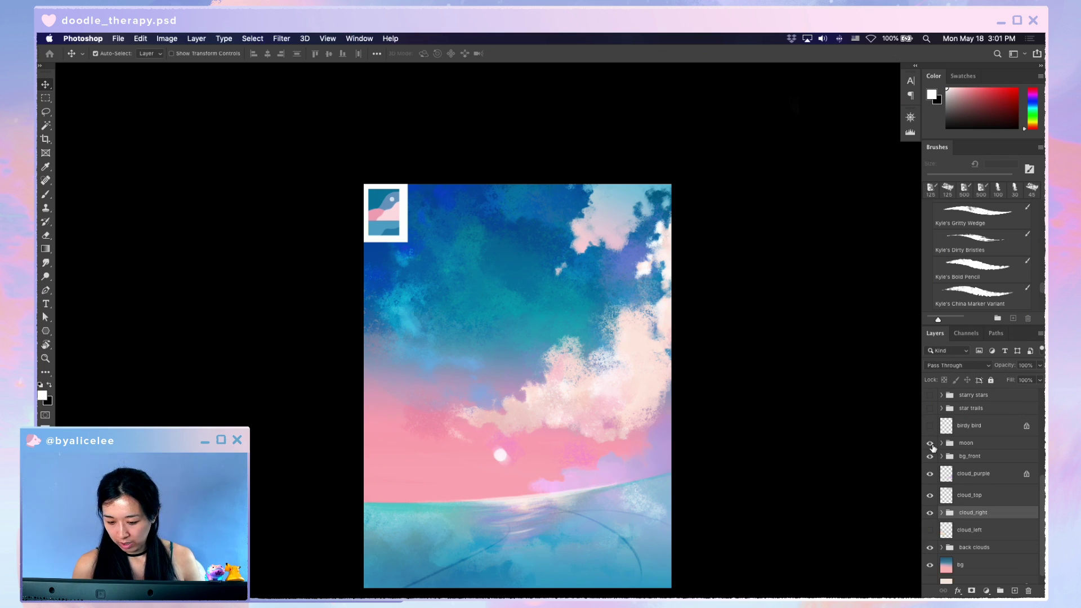
# - Preview the starry stars and star trails groups one at a time, hiding each again
pyautogui.scroll(1, 942, 446)
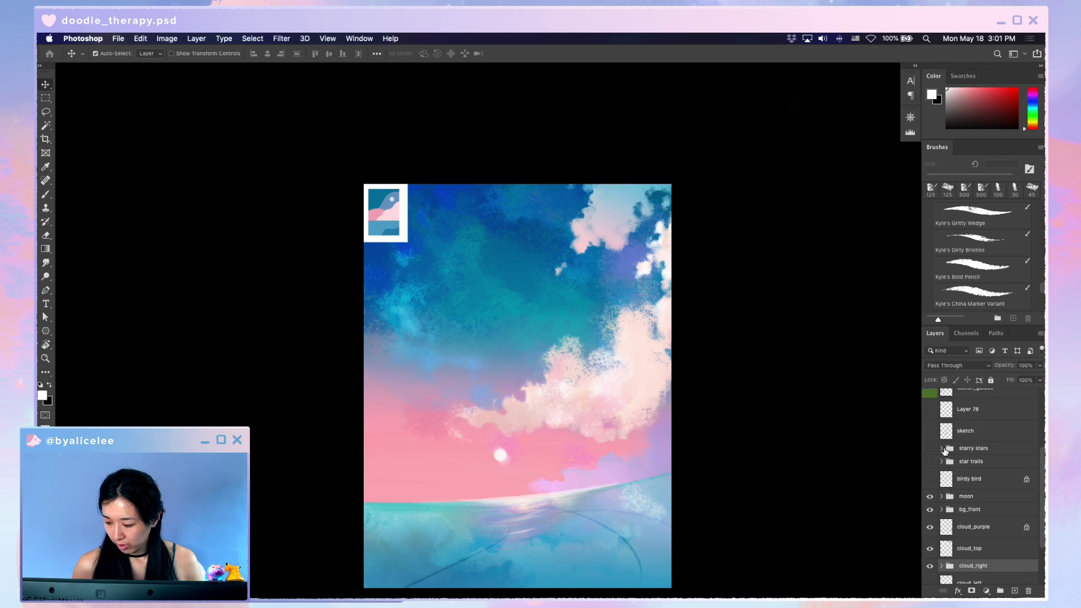
pyautogui.click(930, 448)
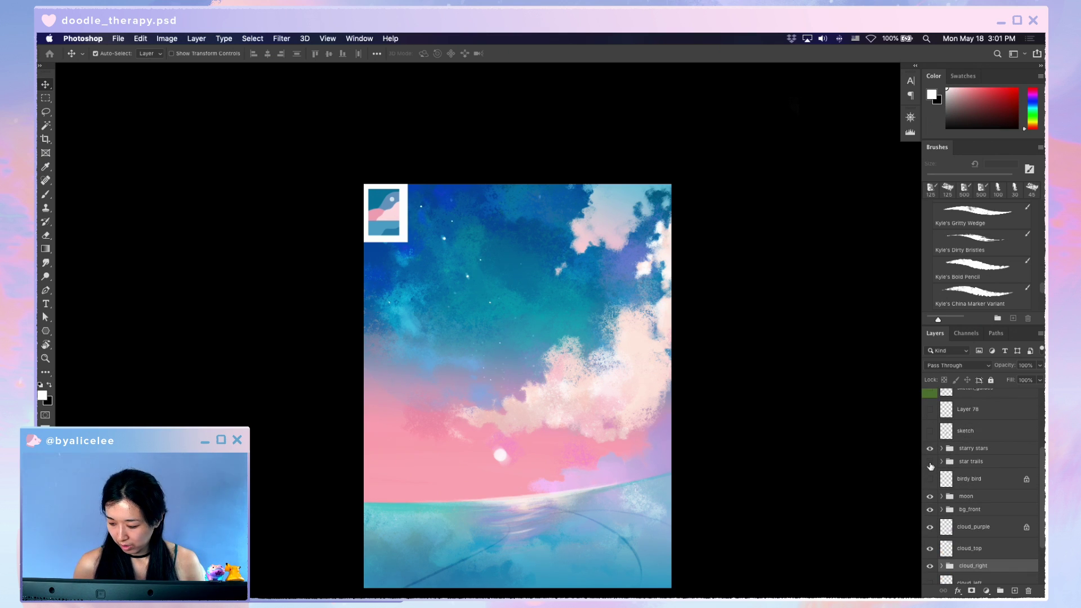
pyautogui.click(930, 448)
pyautogui.click(931, 461)
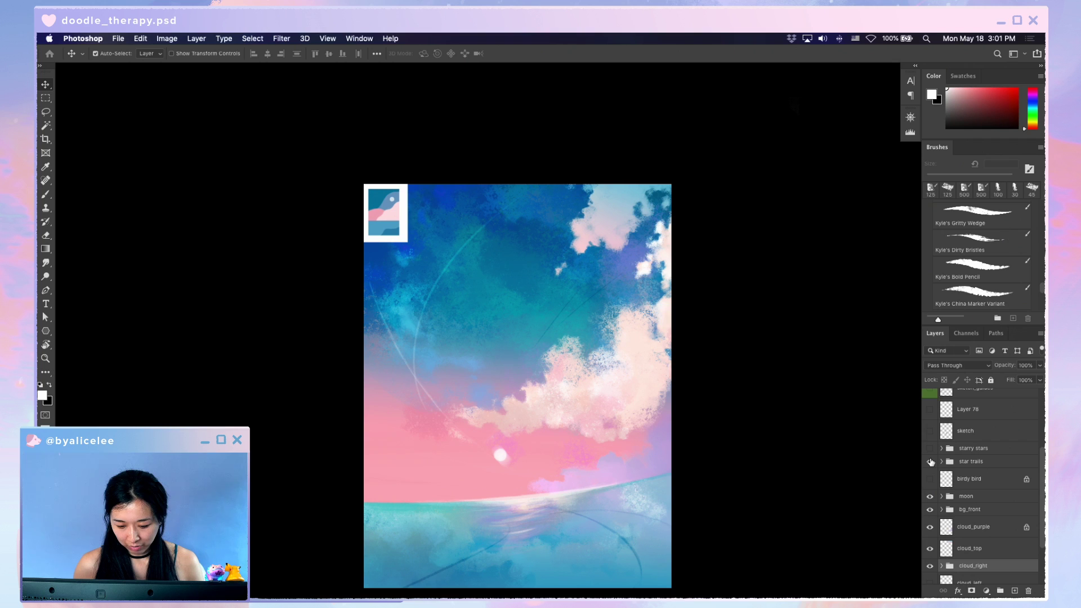
pyautogui.click(930, 462)
# - Show the cloud_left layer and the star trails group
pyautogui.scroll(-1, 947, 510)
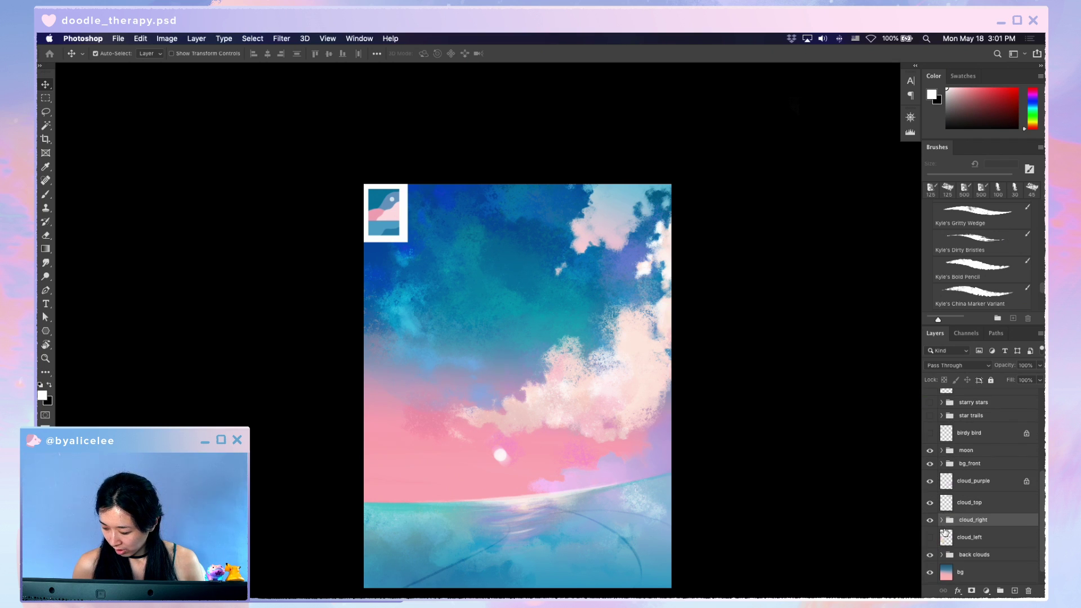
pyautogui.click(931, 538)
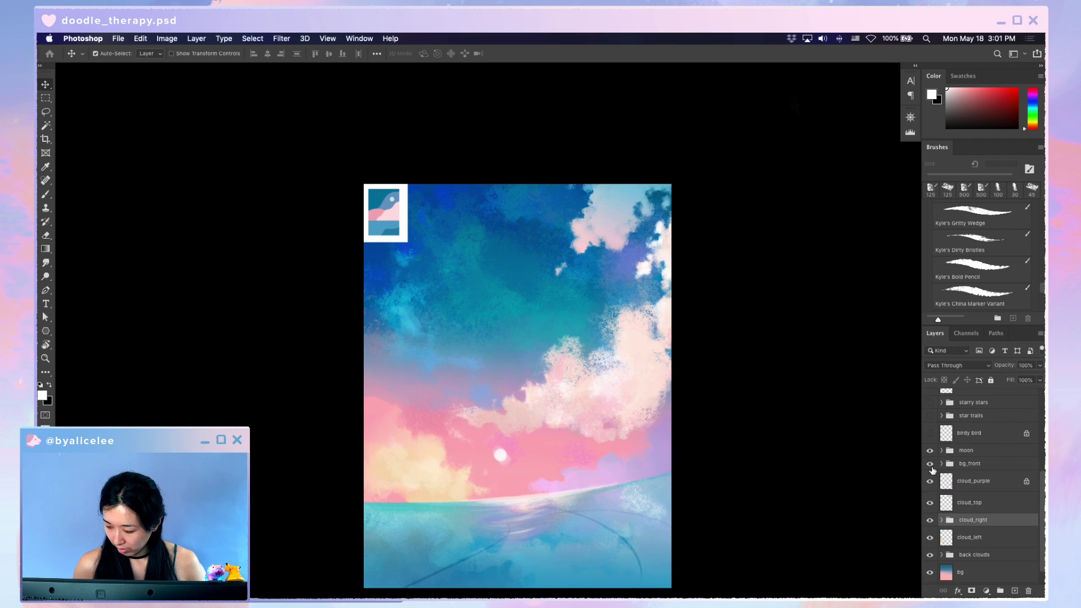
pyautogui.scroll(3, 932, 473)
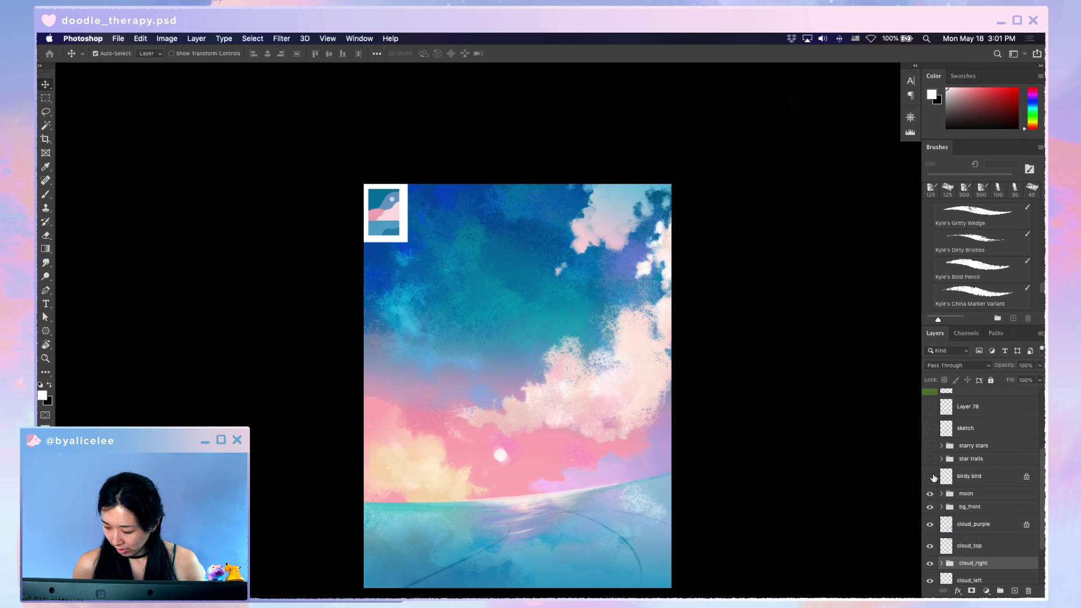
pyautogui.click(931, 459)
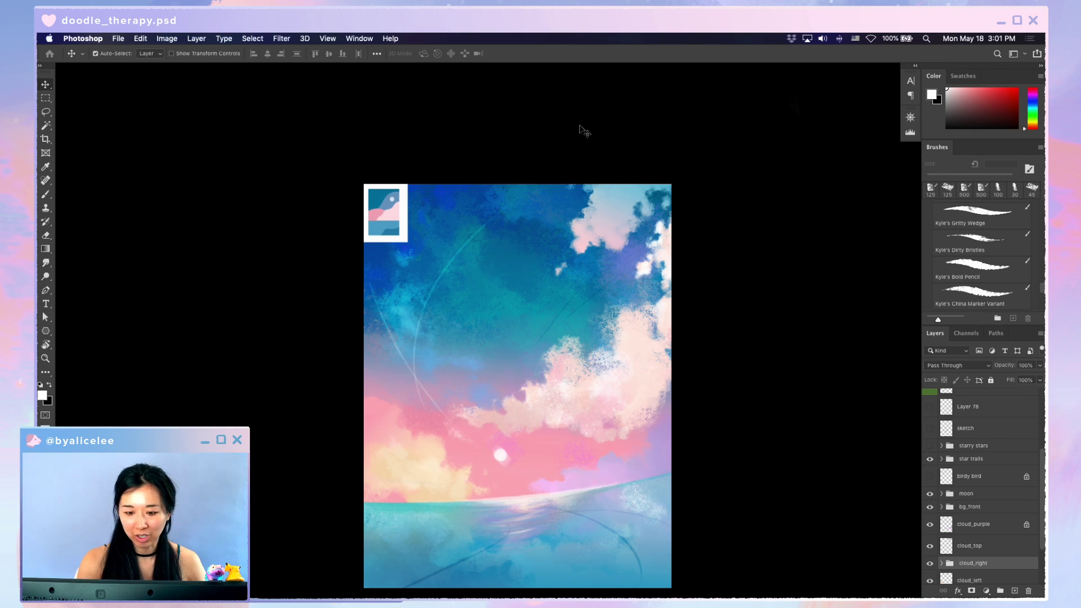
# - Show the sketch_guides layer and set its opacity to 20%
pyautogui.click(930, 392)
pyautogui.scroll(1, 977, 427)
pyautogui.scroll(1, 977, 426)
pyautogui.click(978, 410)
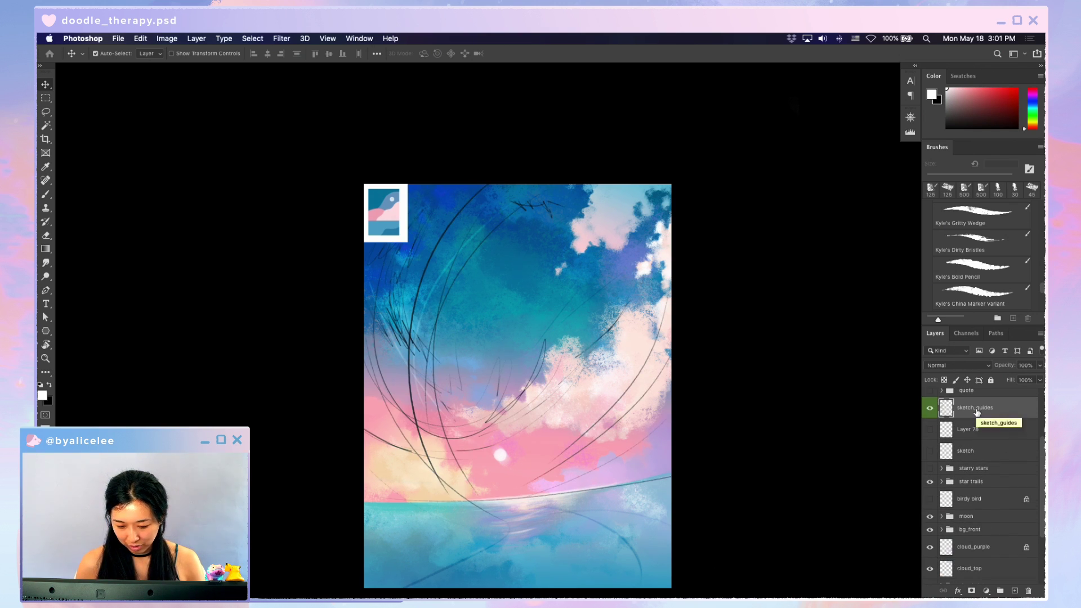
pyautogui.scroll(-3, 594, 360)
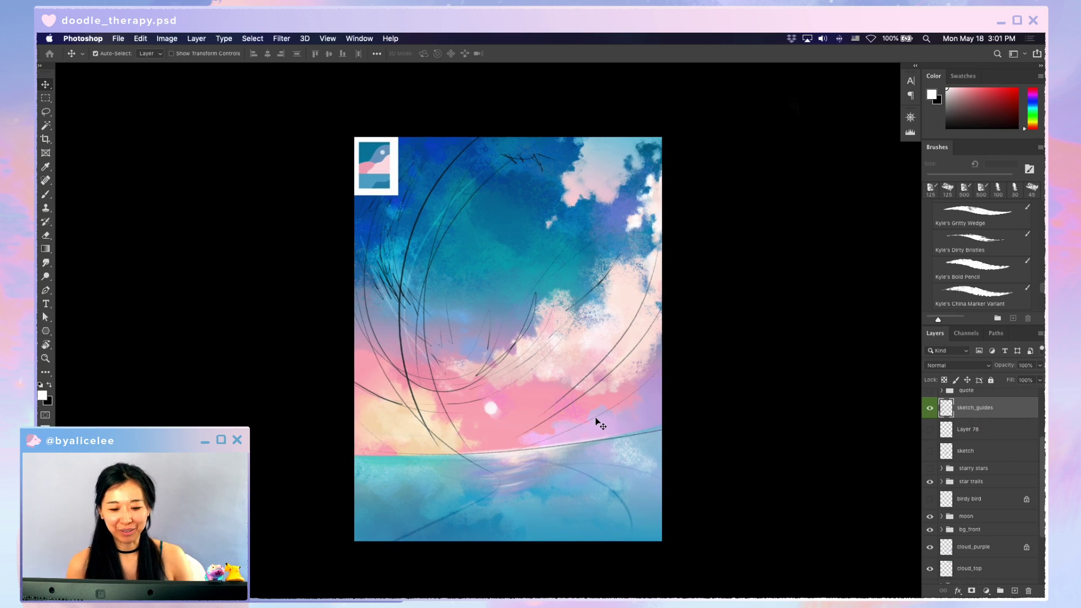
pyautogui.press('2')
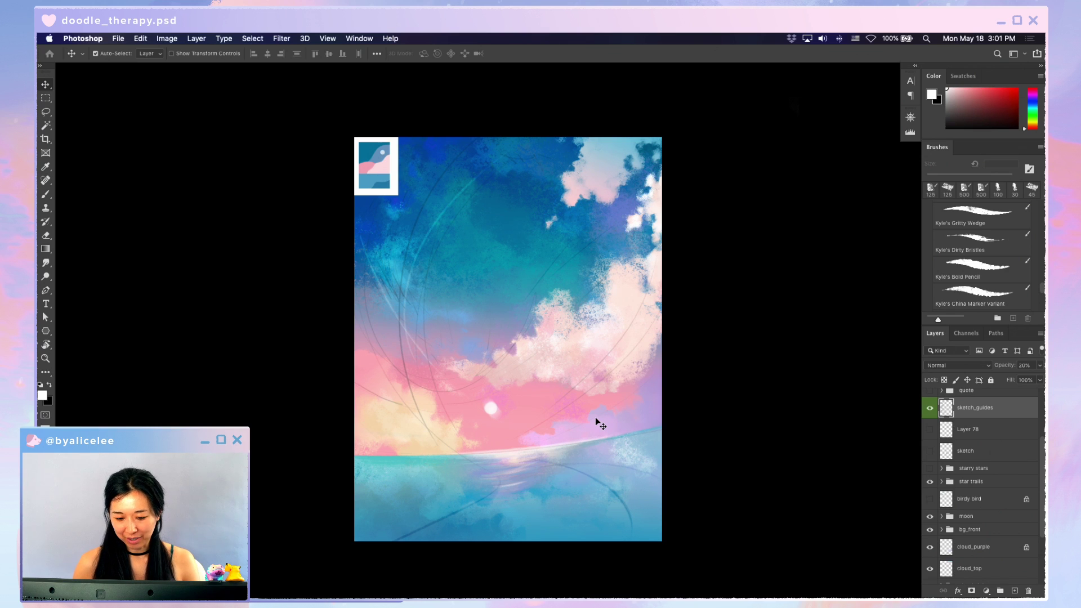
# - Set up a black brush at 30 px with Kyle's China Marker Variant
pyautogui.press('x')
pyautogui.press('b')
pyautogui.press('[')
pyautogui.press('[')
pyautogui.press('[')
pyautogui.press('[')
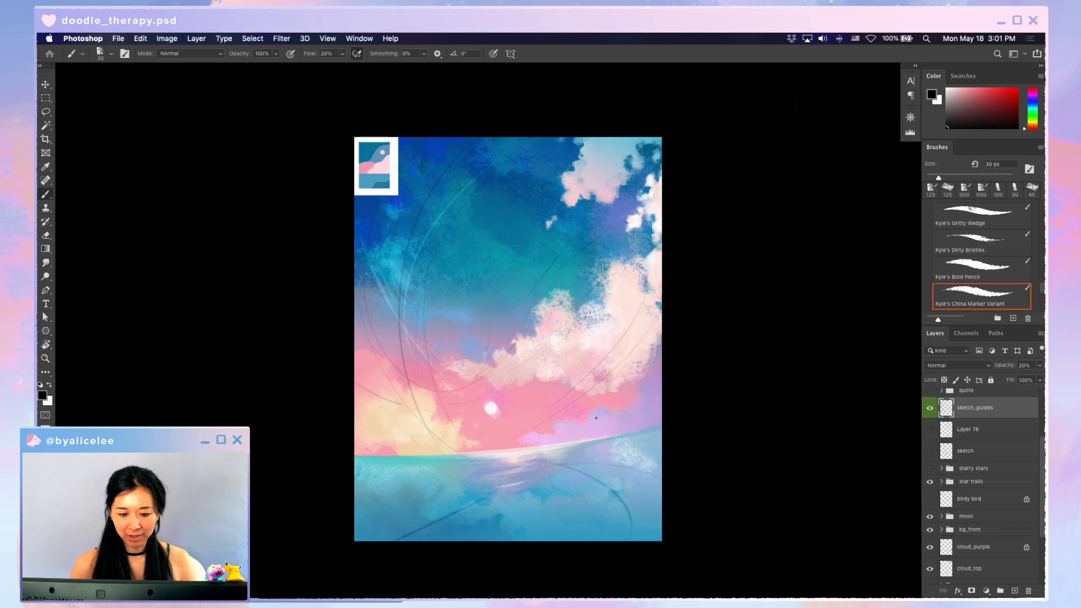
# - Switch to the color studies document and sample the olive green from the green landscape study
pyautogui.hotkey('ctrl', 'Tab')
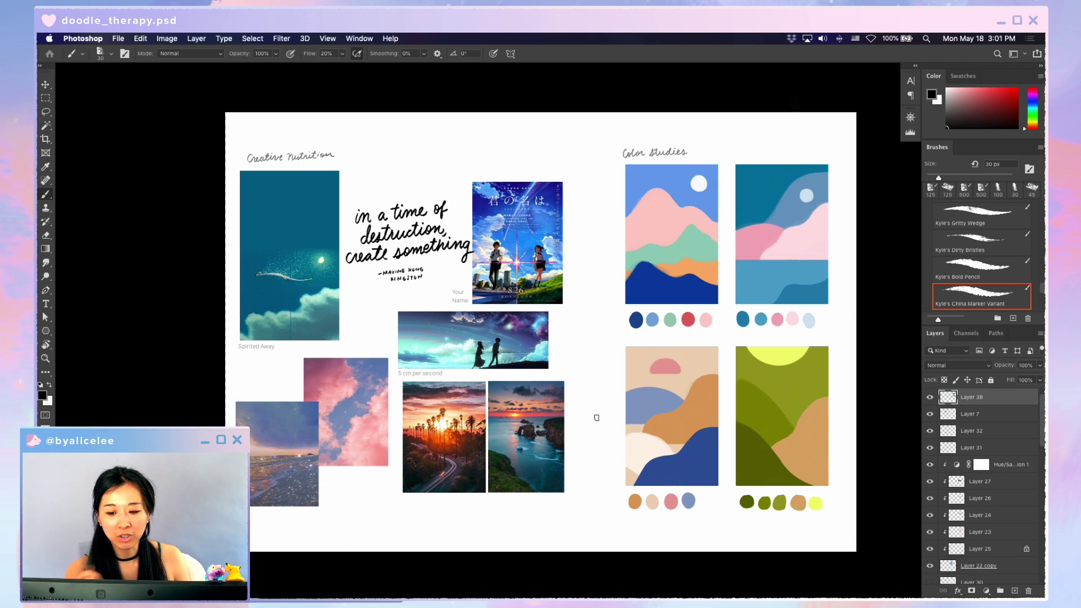
pyautogui.moveTo(834, 269); pyautogui.dragTo(752, 272)
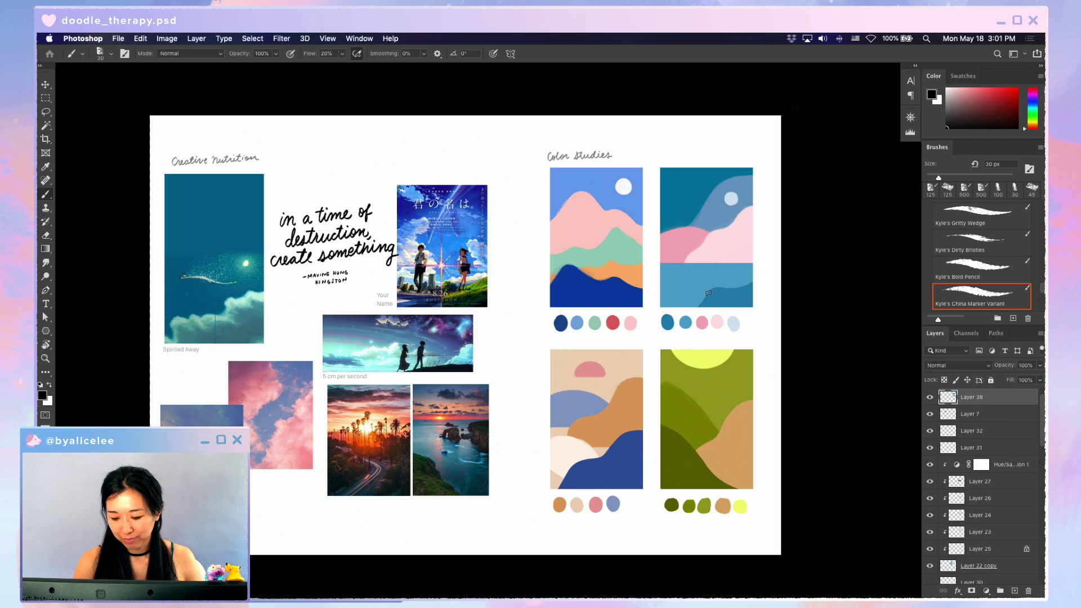
pyautogui.keyDown('ctrl'); pyautogui.click(706, 420); pyautogui.keyUp('ctrl')
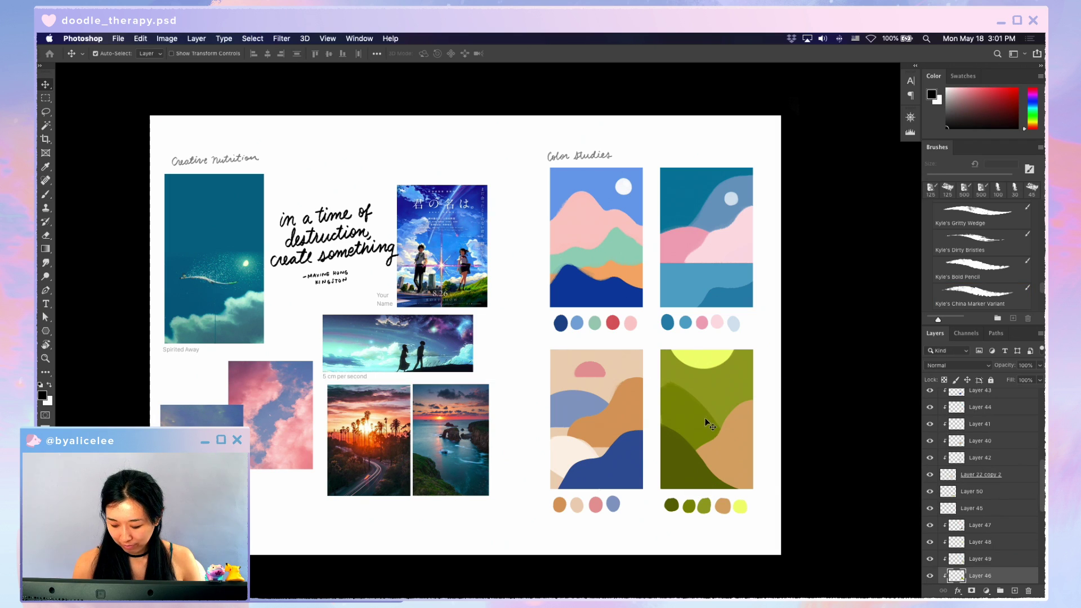
pyautogui.keyDown('alt'); pyautogui.click(721, 404); pyautogui.keyUp('alt')
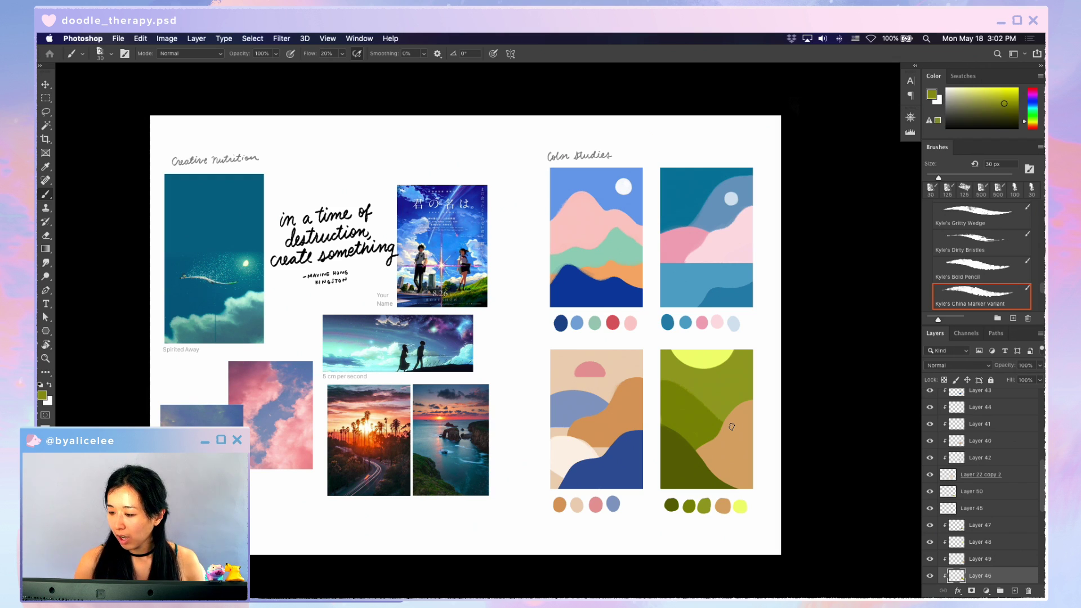
# - Look through the brush list, from the General Brushes to the oil pastel, scratchy line and watercolor presets
pyautogui.scroll(5, 983, 259)
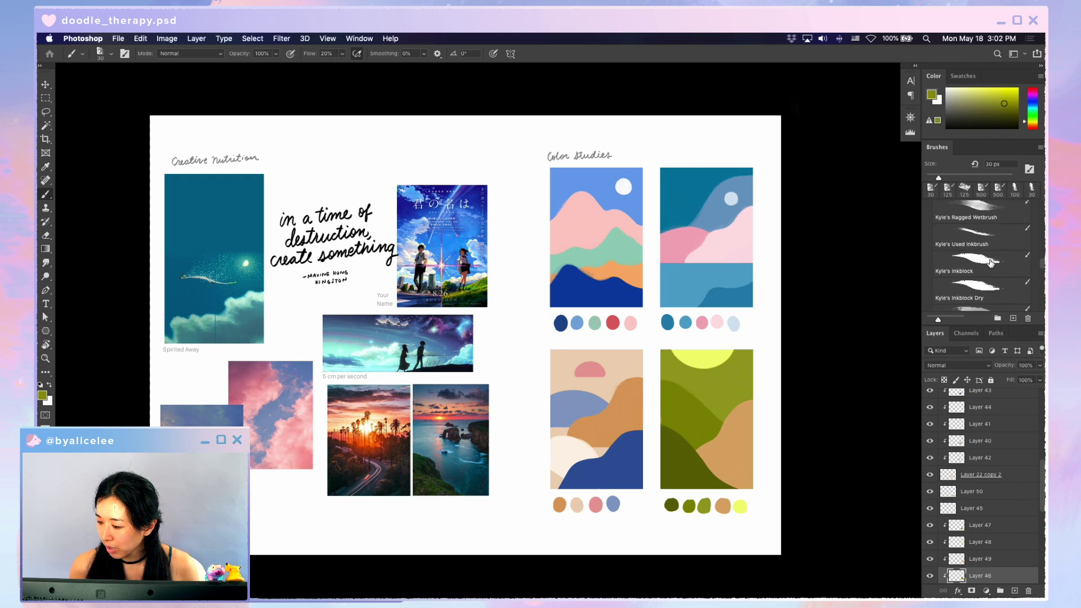
pyautogui.scroll(4, 982, 260)
pyautogui.scroll(-5, 976, 267)
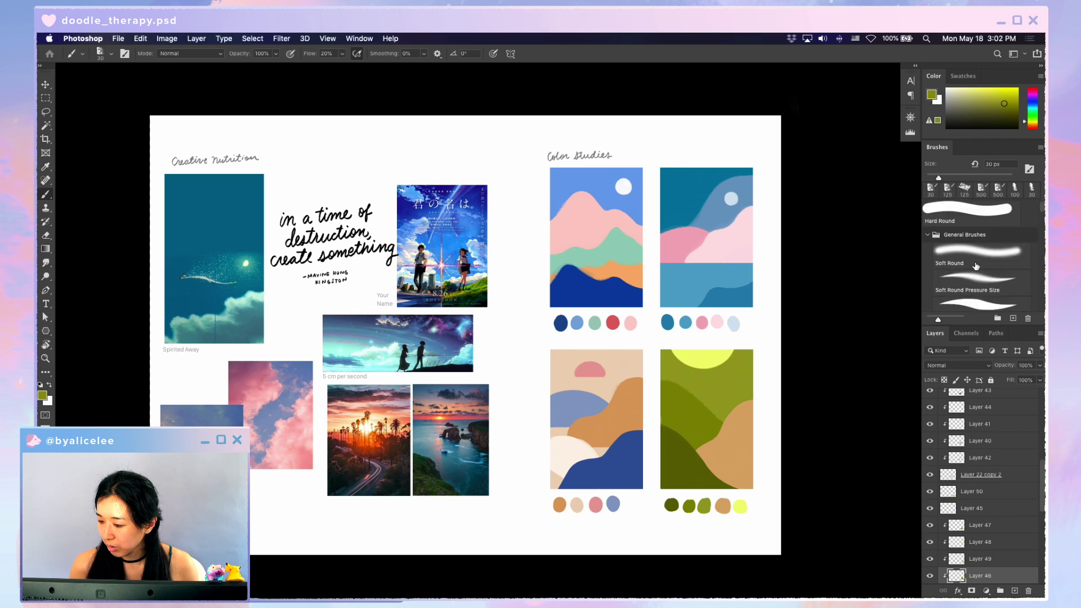
pyautogui.click(934, 276)
pyautogui.scroll(-3, 932, 270)
pyautogui.scroll(-3, 933, 270)
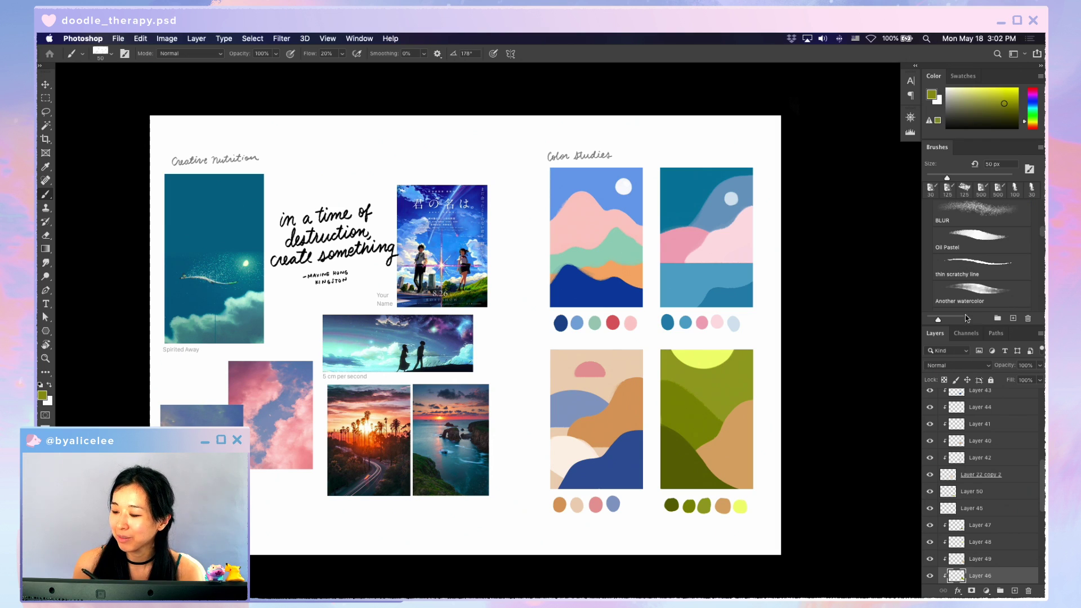
# - Enlarge the brush list and choose Kyle's Ragged Wetbrush from the summer-brushes-2018 set
pyautogui.moveTo(976, 325); pyautogui.dragTo(969, 443)
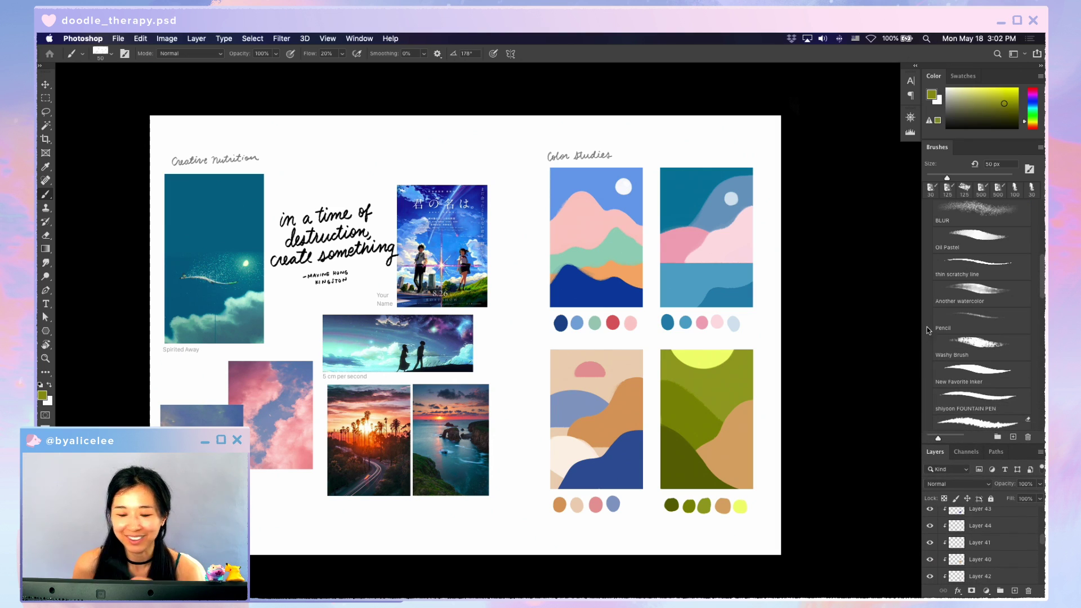
pyautogui.scroll(-2, 965, 289)
pyautogui.scroll(-3, 964, 290)
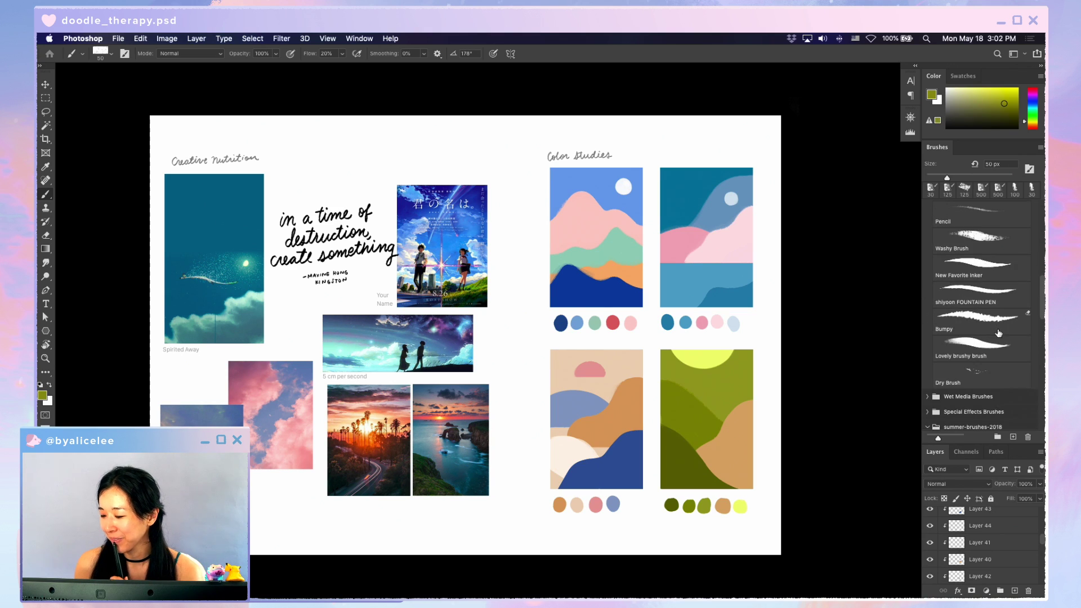
pyautogui.moveTo(980, 361)
pyautogui.mouseDown()
pyautogui.moveTo(970, 236)
pyautogui.moveTo(983, 404)
pyautogui.moveTo(995, 419)
pyautogui.mouseUp()
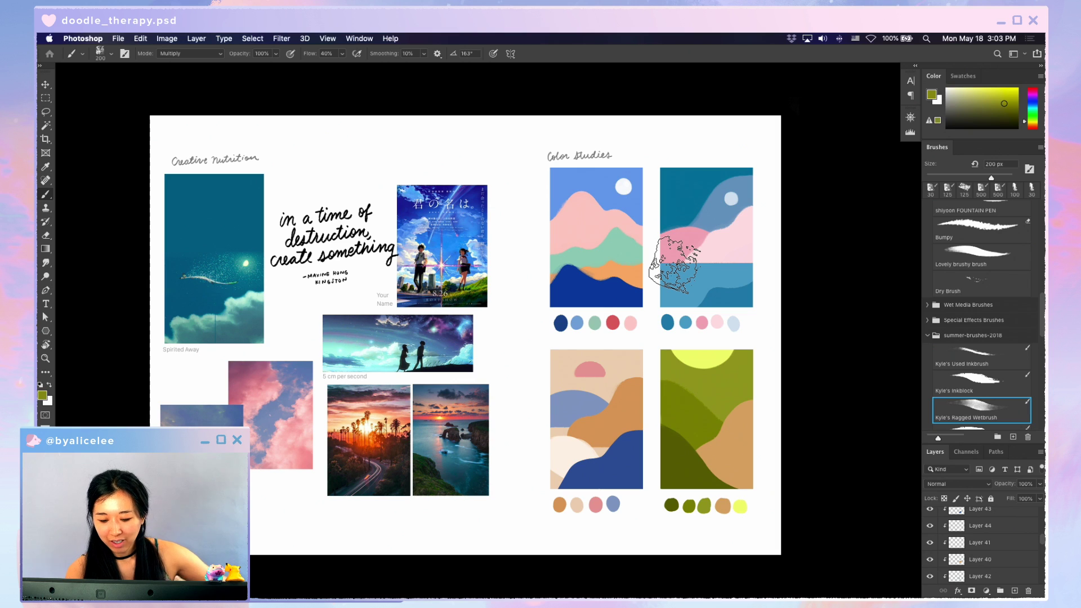
# - Return to the seascape painting and hide the sketch_guides layer
pyautogui.press('v')
pyautogui.keyDown('ctrl'); pyautogui.click(709, 365); pyautogui.keyUp('ctrl')
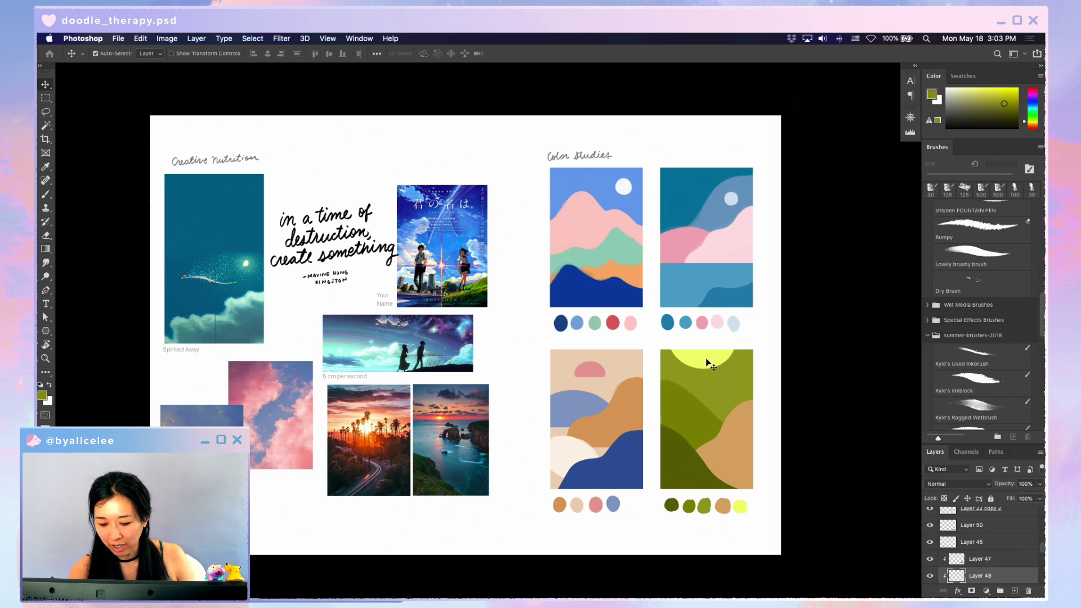
pyautogui.hotkey('ctrl', 'Tab')
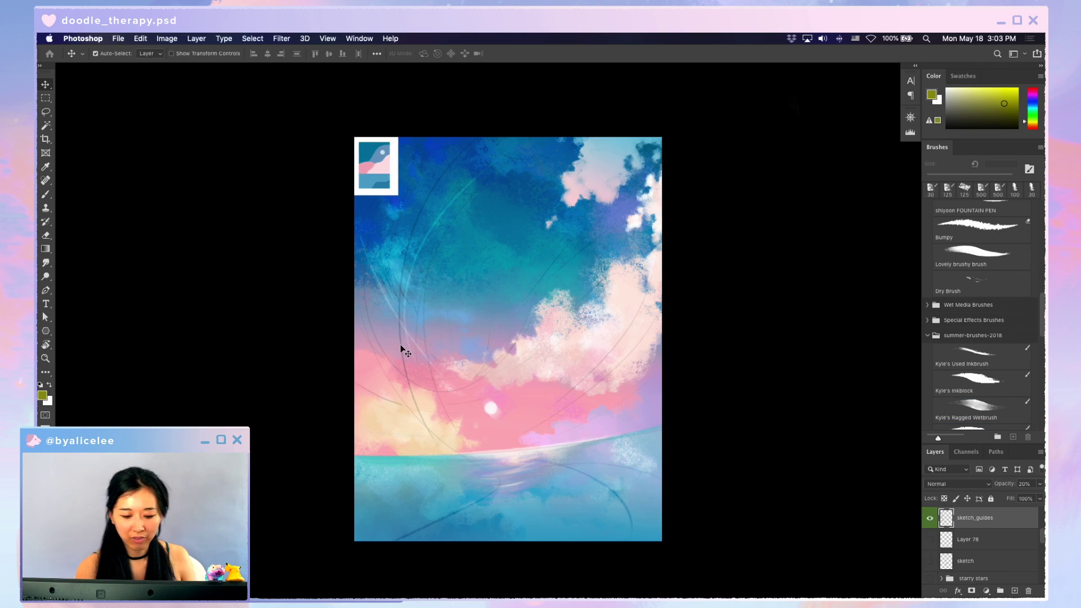
pyautogui.click(930, 518)
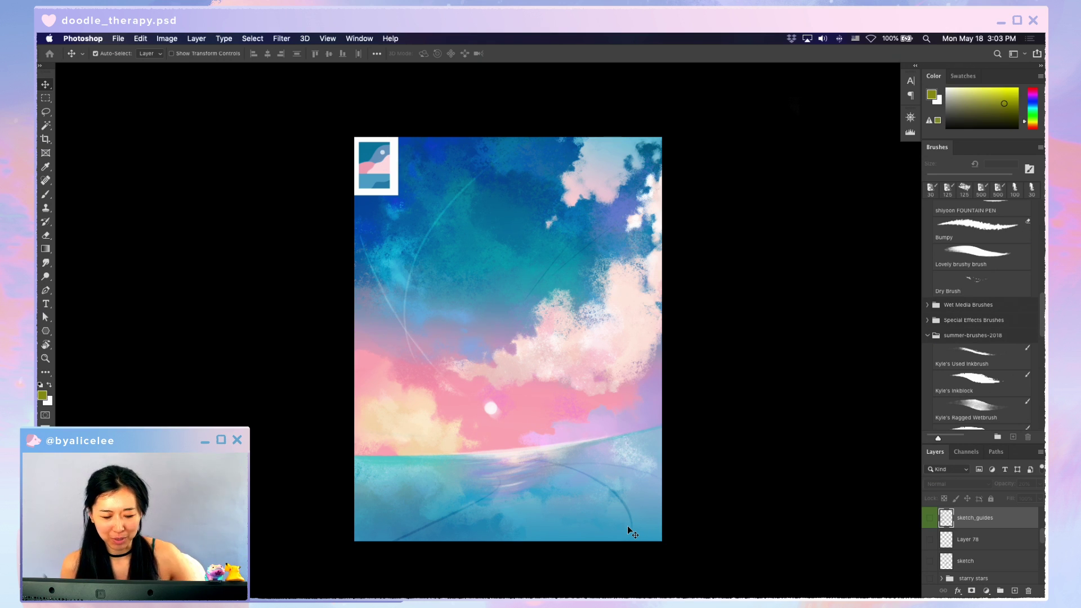
# - Switch to the color studies document and select the tan hill's layer in the green landscape study
pyautogui.click(394, 185)
pyautogui.hotkey('ctrl', 'Tab')
pyautogui.moveTo(757, 421); pyautogui.dragTo(750, 391)
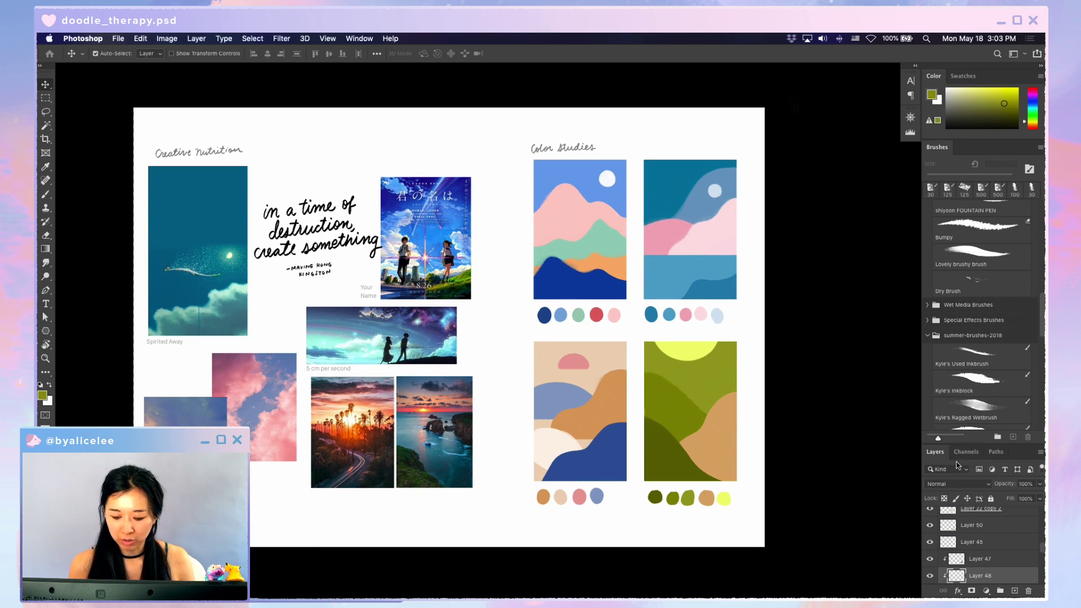
pyautogui.moveTo(727, 448); pyautogui.dragTo(736, 384)
pyautogui.click(735, 399)
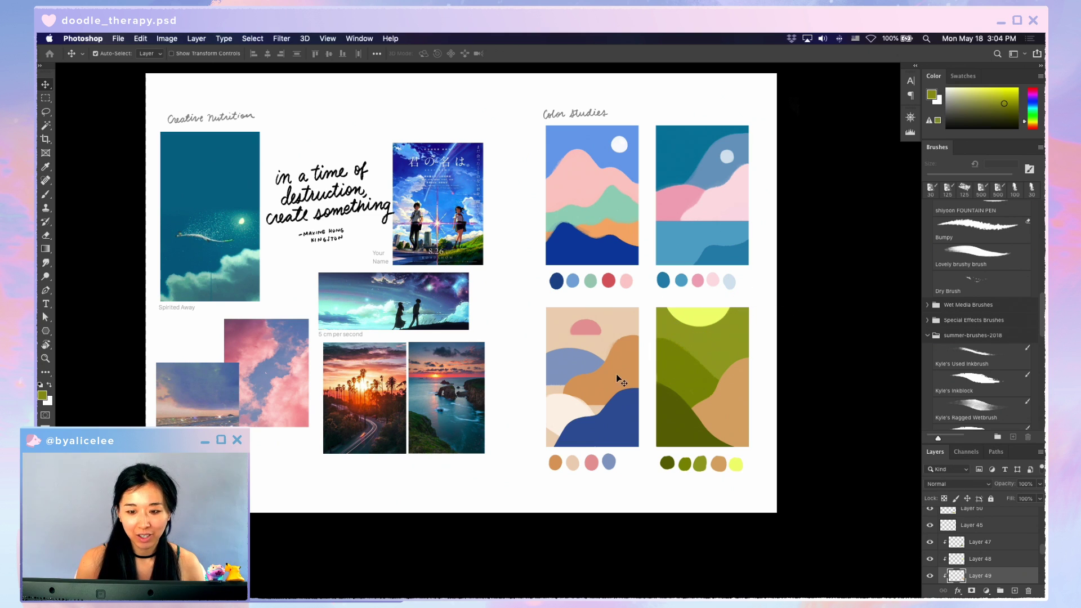
# - Outline the beige desert study and its swatches with a rectangular marquee, and clear the selection
pyautogui.click(543, 303)
pyautogui.press('m')
pyautogui.moveTo(542, 299); pyautogui.dragTo(644, 483)
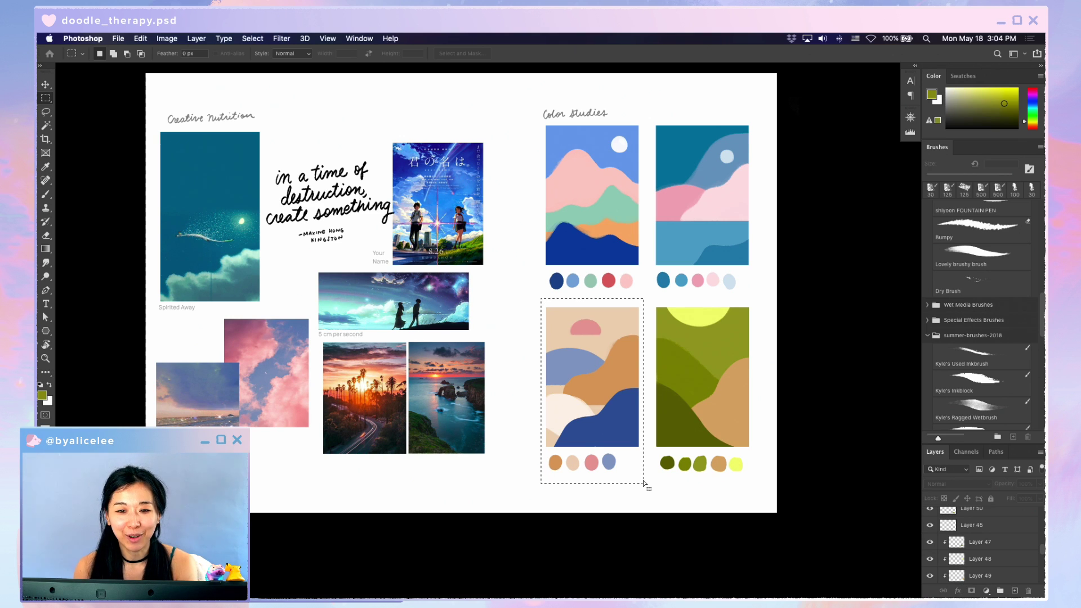
pyautogui.click(643, 481)
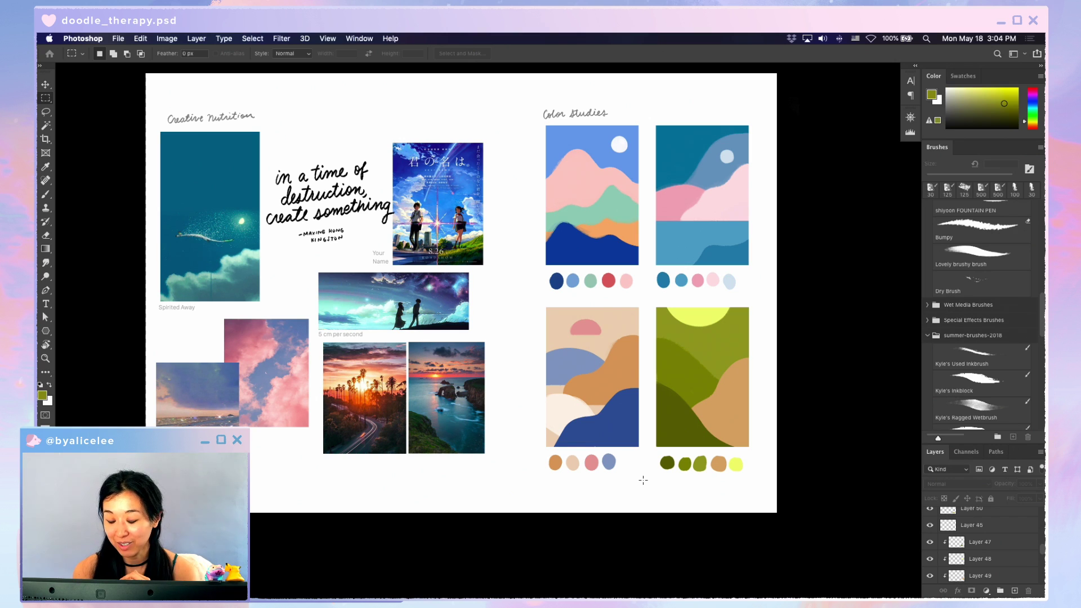
# - Compare the seascape painting with the color studies document, and examine the four studies and their swatches up close
pyautogui.hotkey('ctrl', 'Tab')
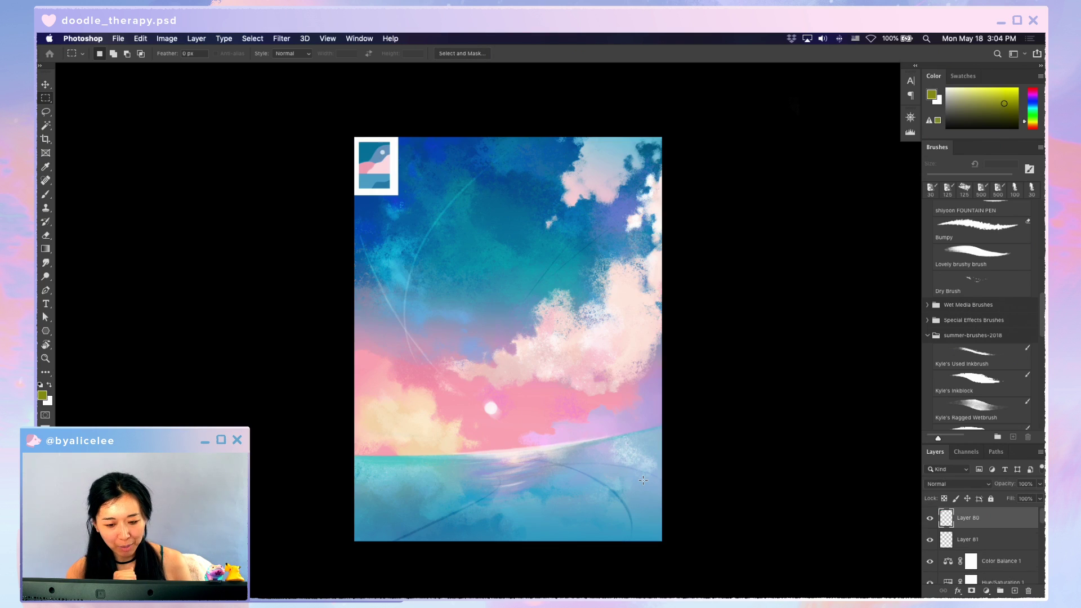
pyautogui.scroll(-3, 693, 292)
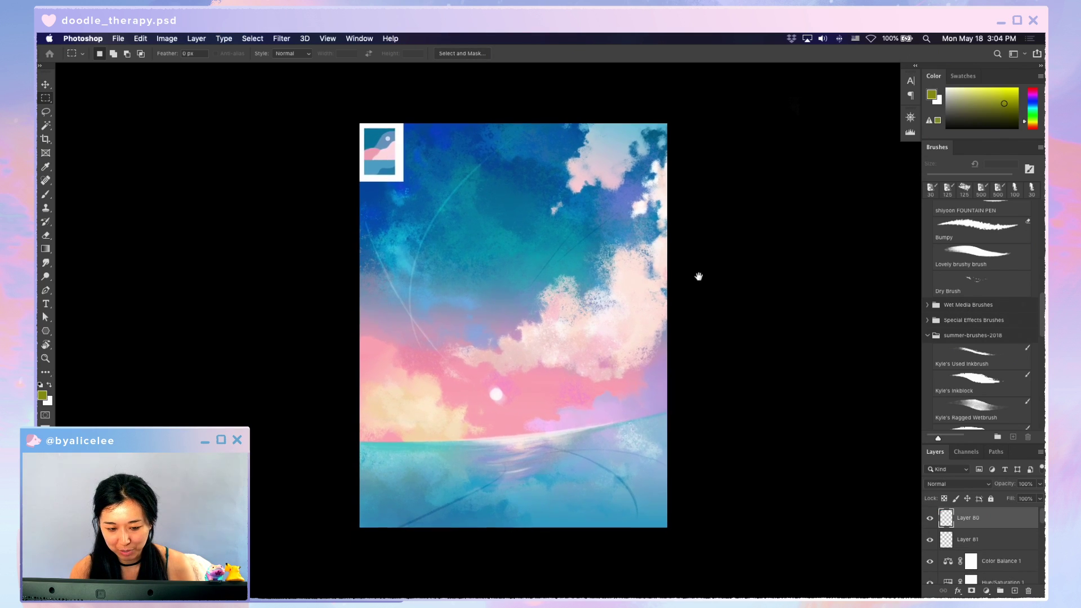
pyautogui.hotkey('ctrl', 'Tab')
pyautogui.hscroll(-2, 512, 287)
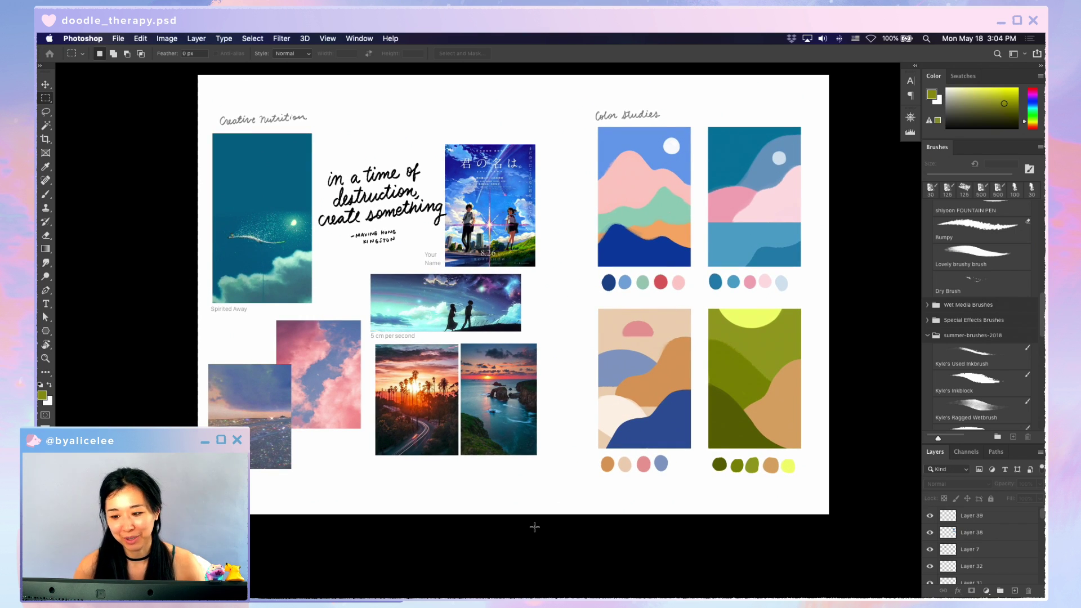
pyautogui.hscroll(3, 535, 524)
pyautogui.scroll(2, 571, 480)
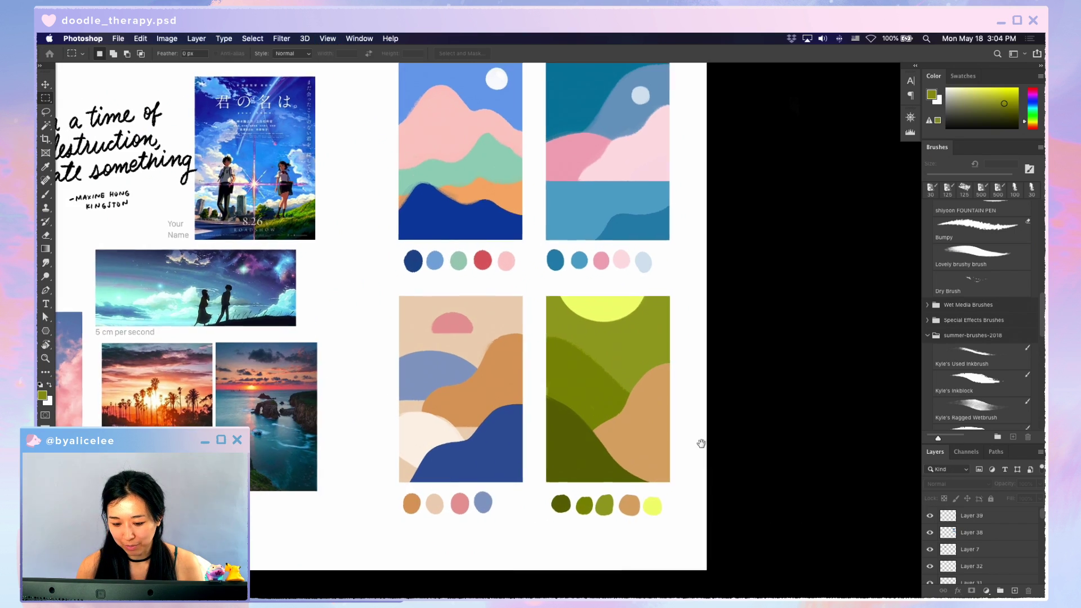
pyautogui.scroll(2, 700, 439)
pyautogui.hscroll(1, 700, 439)
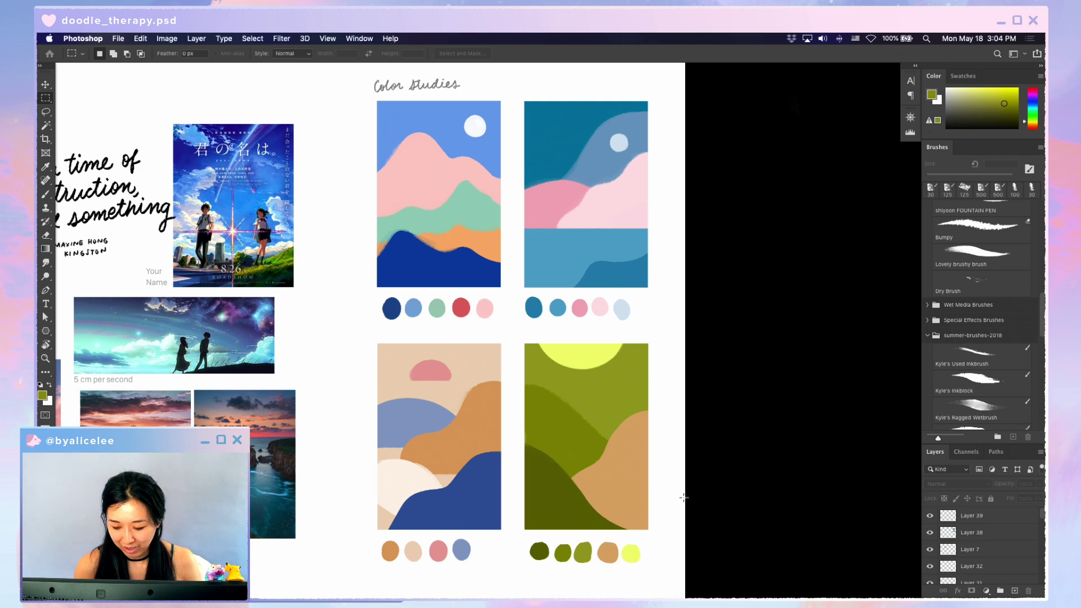
# - Point out the blue-and-pink seascape study and the whole Color Studies area with temporary selections
pyautogui.press('v')
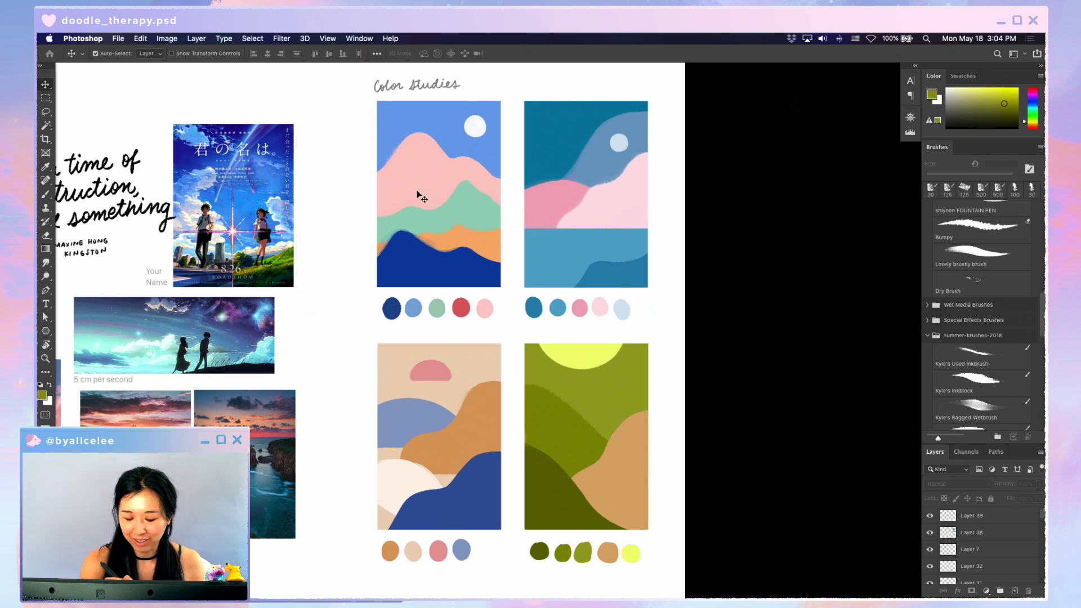
pyautogui.moveTo(659, 102); pyautogui.dragTo(510, 284)
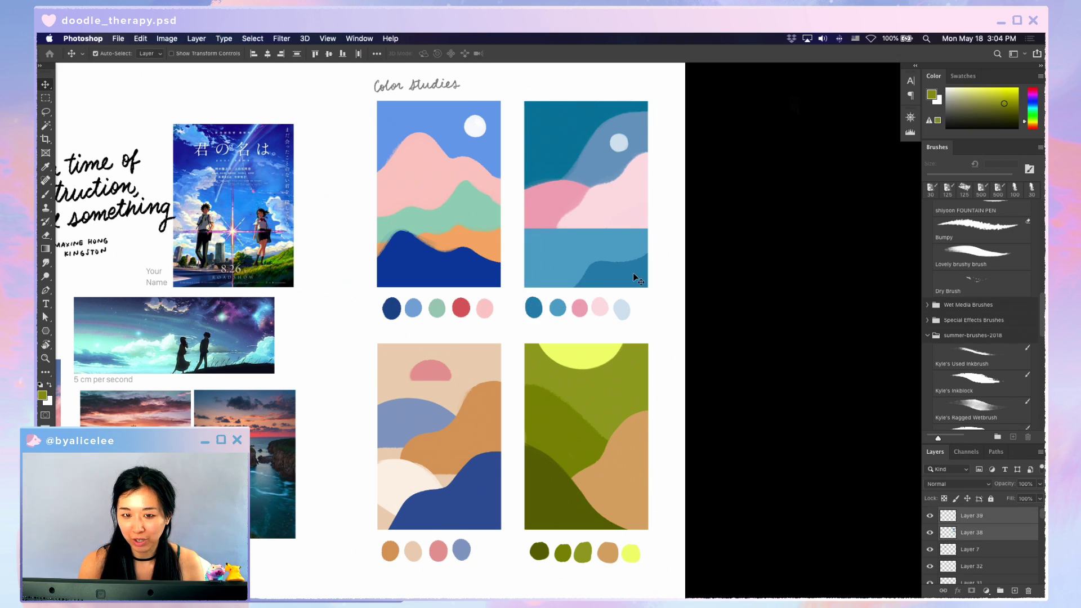
pyautogui.moveTo(636, 275); pyautogui.dragTo(621, 302)
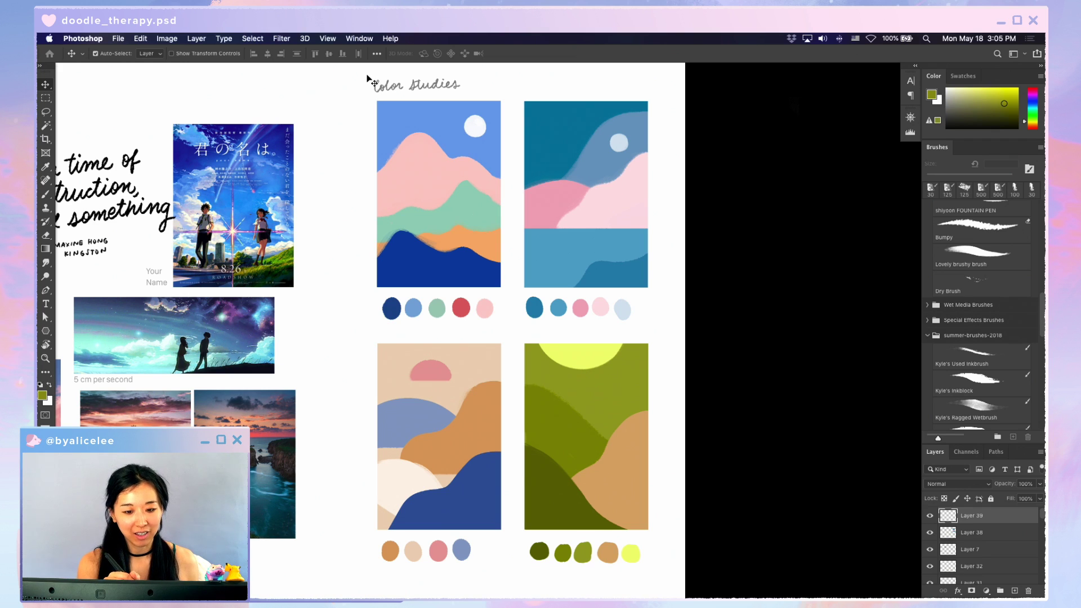
pyautogui.press('m')
pyautogui.moveTo(358, 74); pyautogui.dragTo(676, 544)
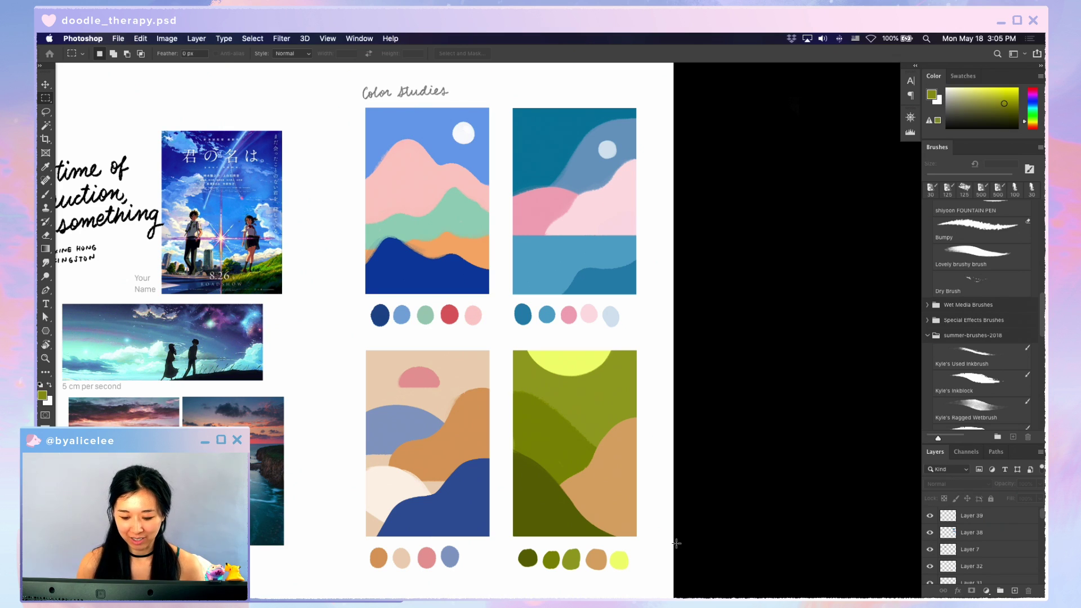
pyautogui.moveTo(660, 251); pyautogui.dragTo(700, 245)
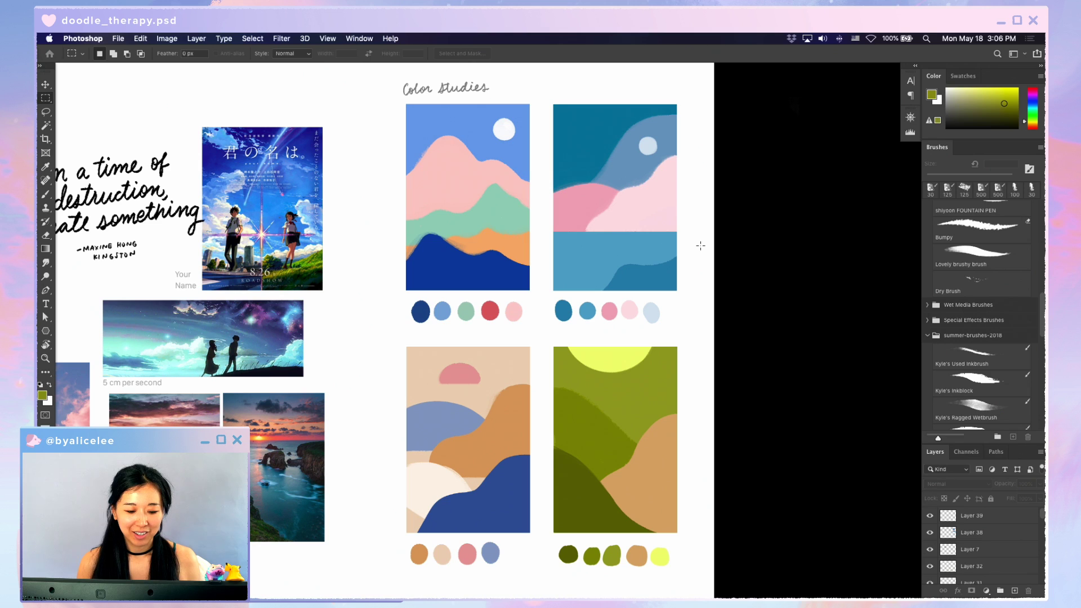
# - Alternate between the color studies and the seascape painting to compare the small study with the finished colors
pyautogui.hotkey('ctrl', 'Tab')
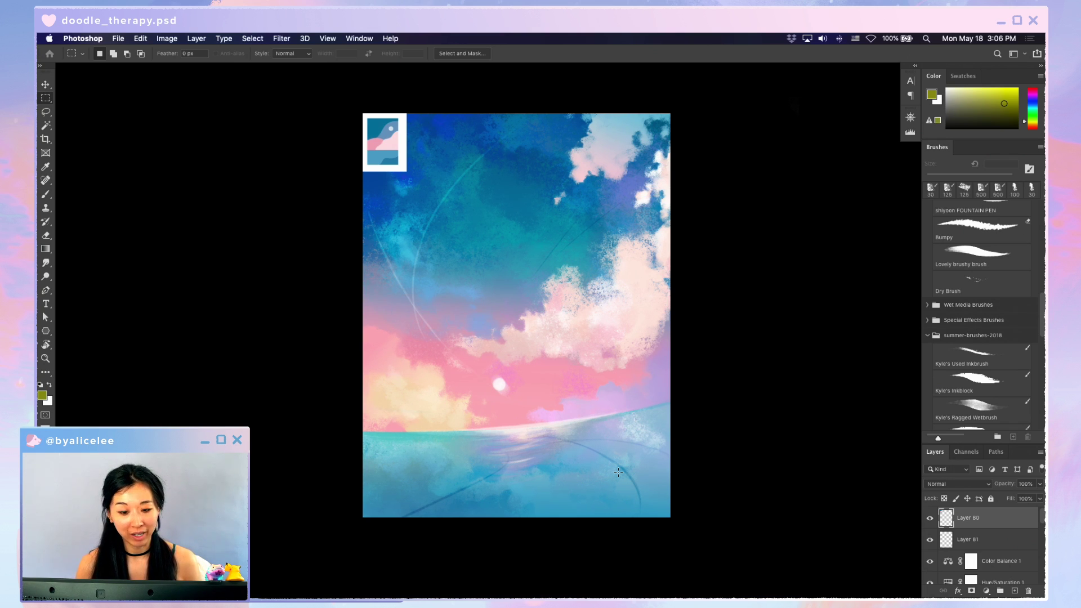
pyautogui.hotkey('ctrl', 'Tab')
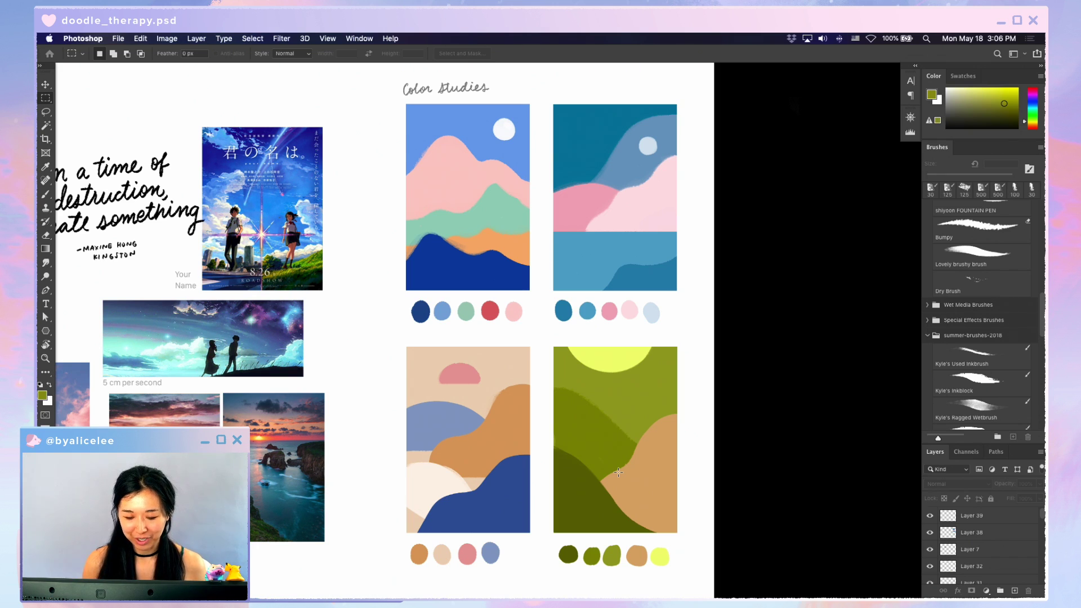
pyautogui.hotkey('ctrl', 'Tab')
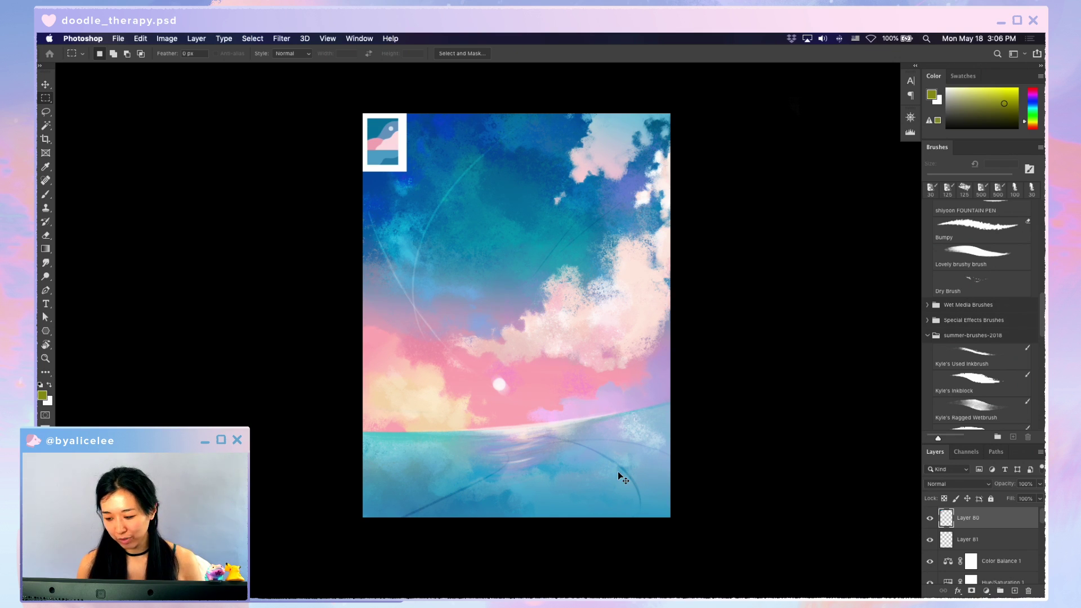
pyautogui.hotkey('ctrl', 'Tab')
pyautogui.press('v')
pyautogui.hotkey('ctrl', 'Tab')
# - Pick the cloud_purple layer in the seascape painting, undo the test move, and enlarge the layer list
pyautogui.moveTo(620, 313); pyautogui.dragTo(633, 254)
pyautogui.click(649, 377)
pyautogui.moveTo(651, 381); pyautogui.dragTo(620, 411)
pyautogui.press('super+z')
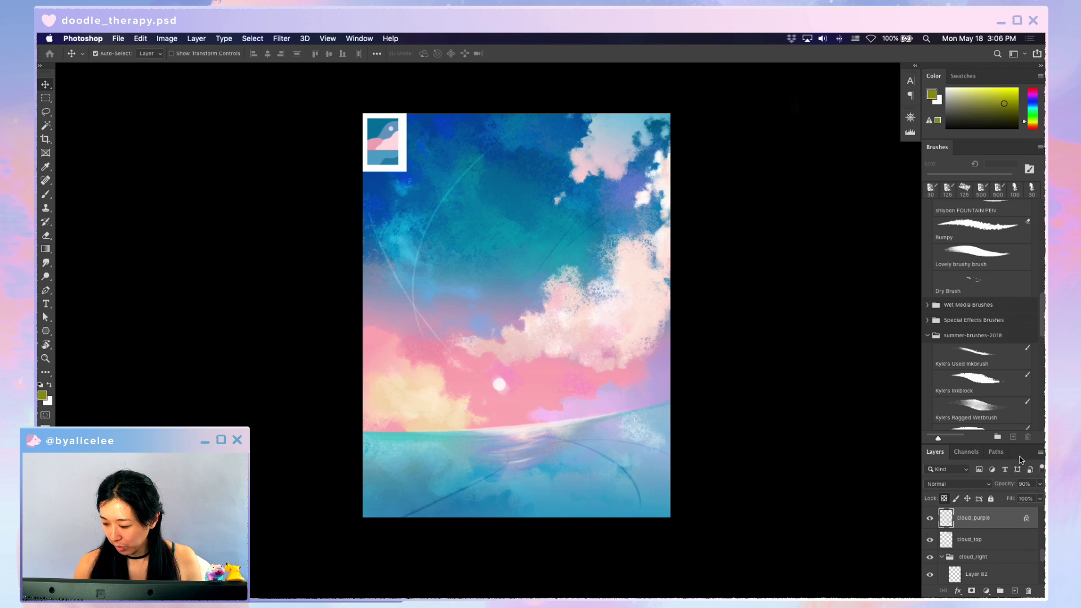
pyautogui.moveTo(1028, 446)
pyautogui.mouseDown()
pyautogui.moveTo(1008, 239)
pyautogui.moveTo(1009, 291)
pyautogui.mouseUp()
# - Switch to the color studies document, select the tan hill's layer in the green study and sample its tan for the brush
pyautogui.hotkey('ctrl', 'Tab')
pyautogui.moveTo(633, 359); pyautogui.dragTo(641, 357)
pyautogui.moveTo(616, 432); pyautogui.dragTo(624, 421)
pyautogui.press('super+minus')
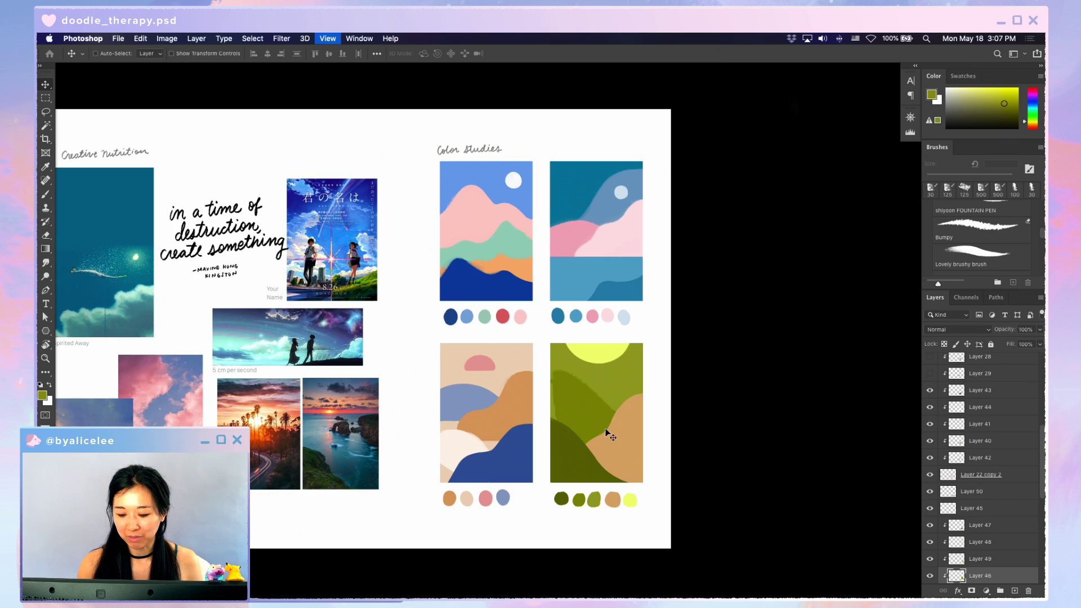
pyautogui.press('super+equal')
pyautogui.moveTo(656, 454); pyautogui.dragTo(659, 462)
pyautogui.press('b')
pyautogui.keyDown('alt'); pyautogui.click(658, 457); pyautogui.keyUp('alt')
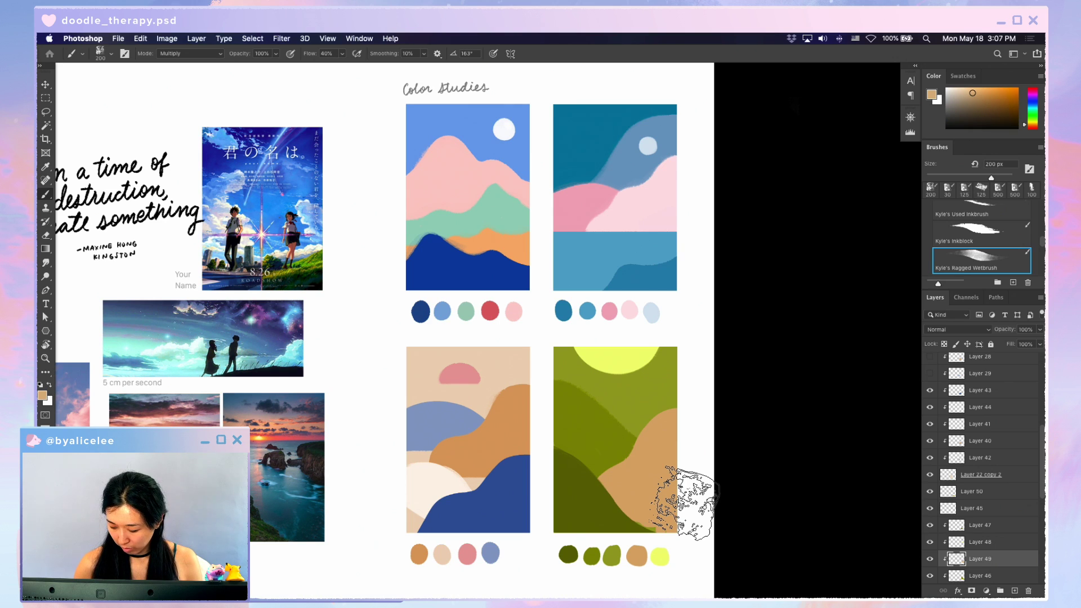
pyautogui.keyDown('alt'); pyautogui.click(646, 499); pyautogui.keyUp('alt')
# - Try a 60 px stroke with Kyle's Ragged Wetbrush on the tan hill, and undo it
pyautogui.press('[')
pyautogui.press('[')
pyautogui.press('[')
pyautogui.press('[')
pyautogui.press('[')
pyautogui.press('[')
pyautogui.press('[')
pyautogui.press('[')
pyautogui.moveTo(654, 510)
pyautogui.mouseDown()
pyautogui.moveTo(644, 512)
pyautogui.moveTo(664, 500)
pyautogui.mouseUp()
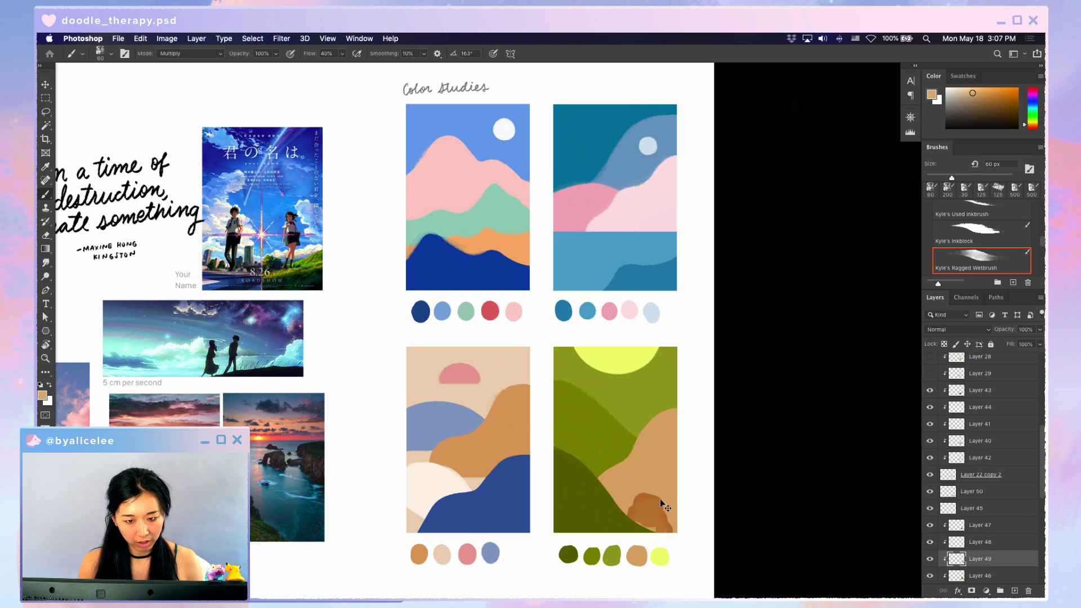
pyautogui.press('super+z')
pyautogui.press('super+z')
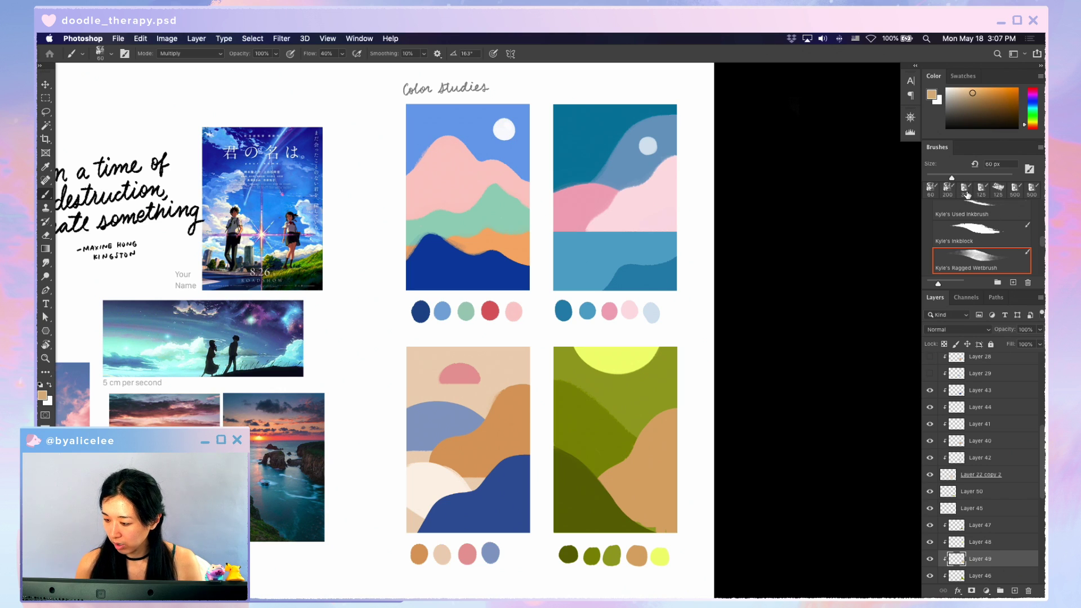
# - Choose Kyle's China Marker Variant at 40 px from the summer-brushes-2018 set
pyautogui.scroll(-2, 968, 242)
pyautogui.scroll(-4, 967, 241)
pyautogui.scroll(-5, 967, 241)
pyautogui.click(966, 236)
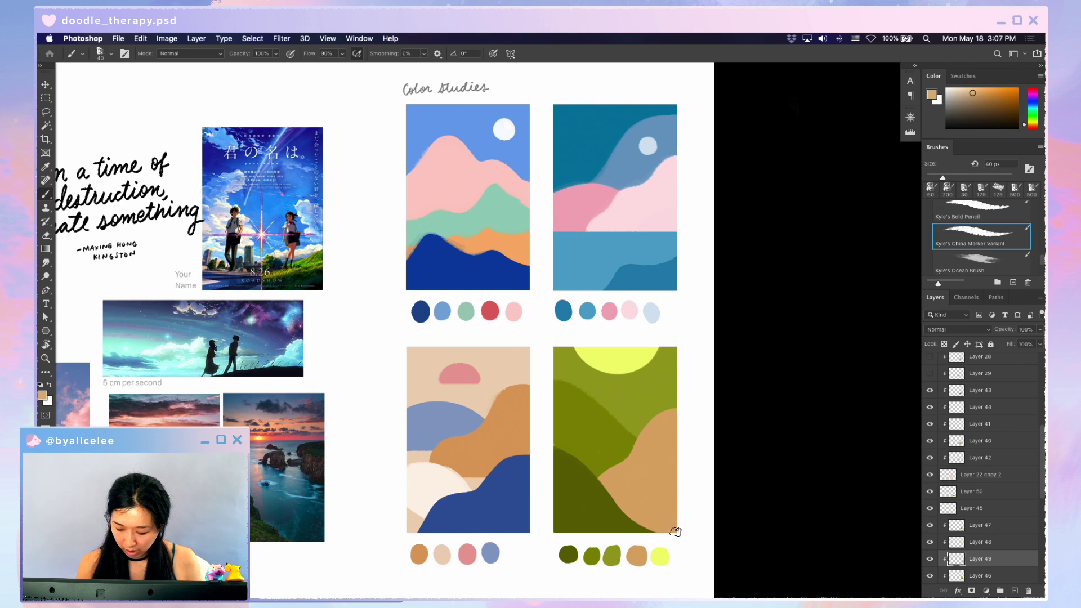
# - Select the dark olive hill's layer in the green study, sample its color and roughen the hill's sloping edge with textured strokes
pyautogui.moveTo(699, 426); pyautogui.dragTo(666, 331)
pyautogui.press('super+equal')
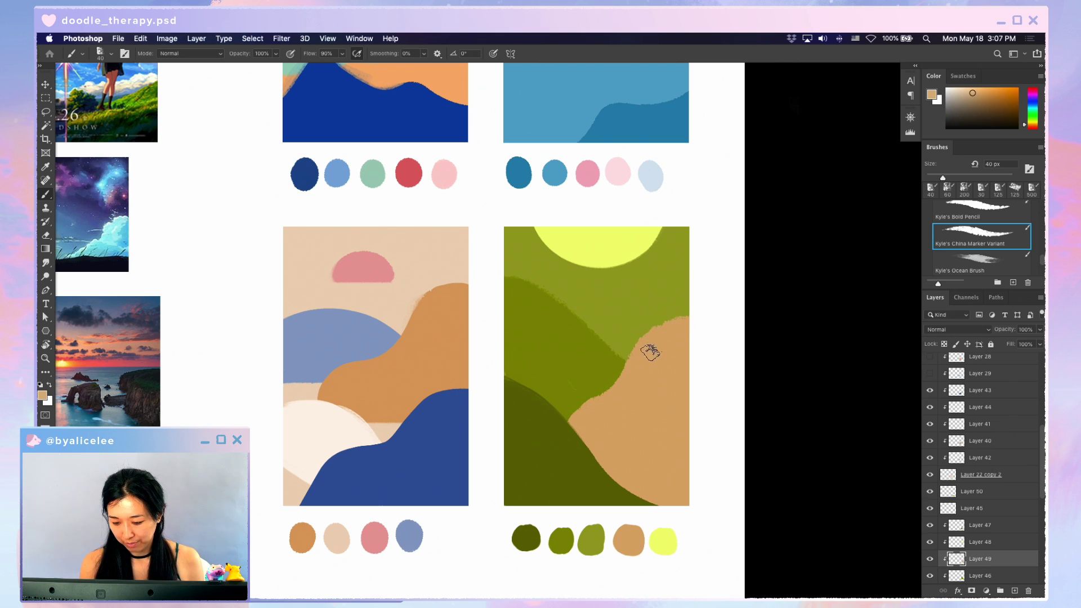
pyautogui.keyDown('ctrl'); pyautogui.click(583, 458); pyautogui.keyUp('ctrl')
pyautogui.keyDown('alt'); pyautogui.click(590, 446); pyautogui.keyUp('alt')
pyautogui.moveTo(499, 376)
pyautogui.mouseDown()
pyautogui.moveTo(560, 422)
pyautogui.moveTo(532, 385)
pyautogui.moveTo(551, 400)
pyautogui.moveTo(621, 495)
pyautogui.moveTo(650, 511)
pyautogui.moveTo(681, 509)
pyautogui.mouseUp()
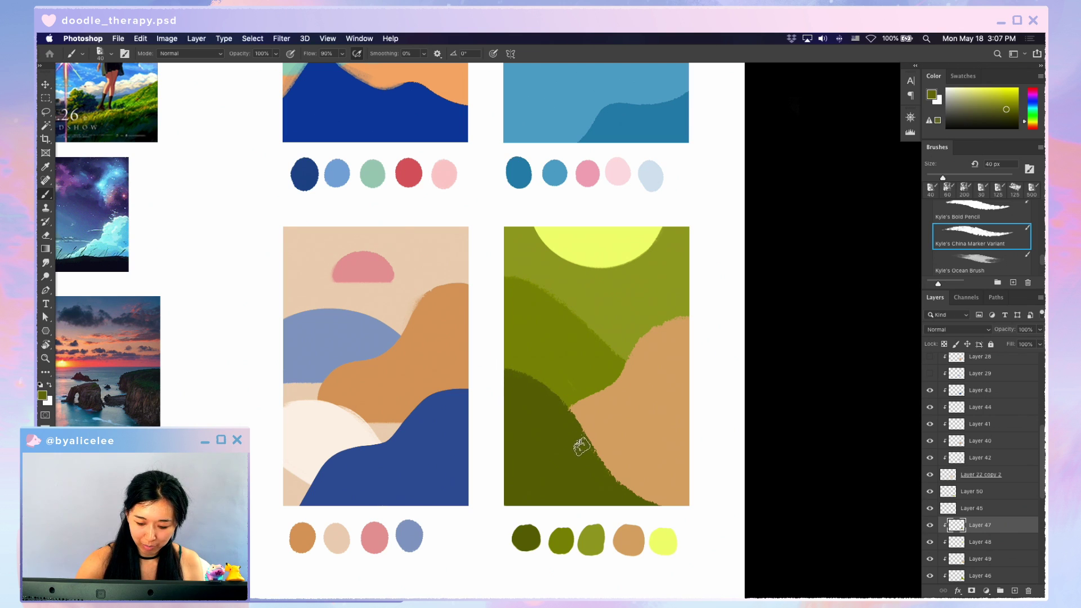
# - Set the textured eraser to 45 px and erase along the upper edge of the dark olive hill
pyautogui.press('e')
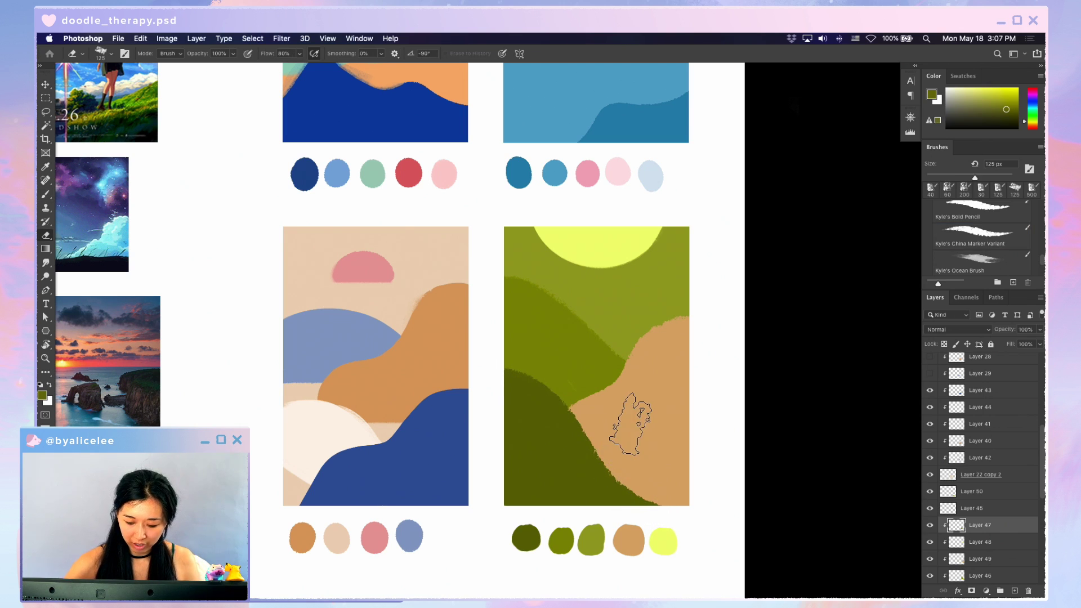
pyautogui.press('[')
pyautogui.press('[')
pyautogui.press('[')
pyautogui.press('[')
pyautogui.press('[')
pyautogui.press('[')
pyautogui.press('[')
pyautogui.press(']')
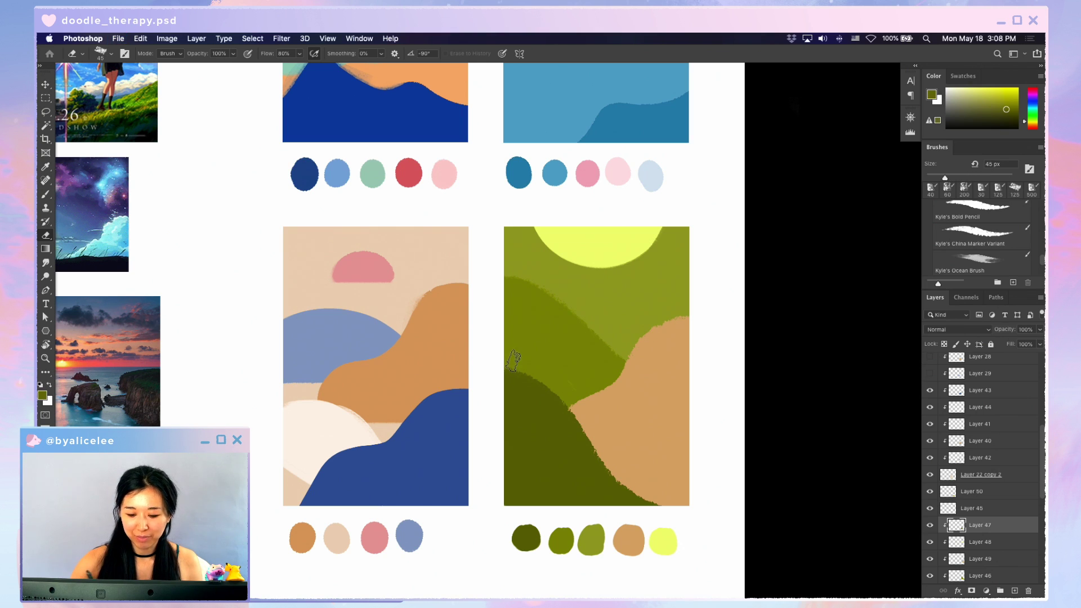
pyautogui.moveTo(563, 389); pyautogui.dragTo(575, 405)
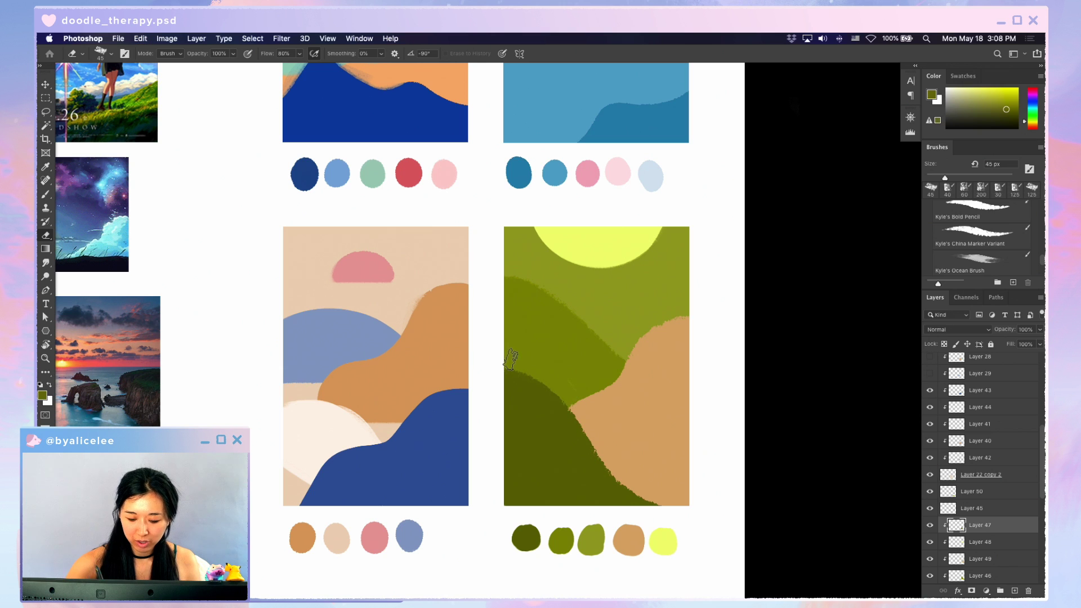
# - Select the middle olive hill's layer in the green study and sample its green for the China Marker brush
pyautogui.scroll(2, 599, 415)
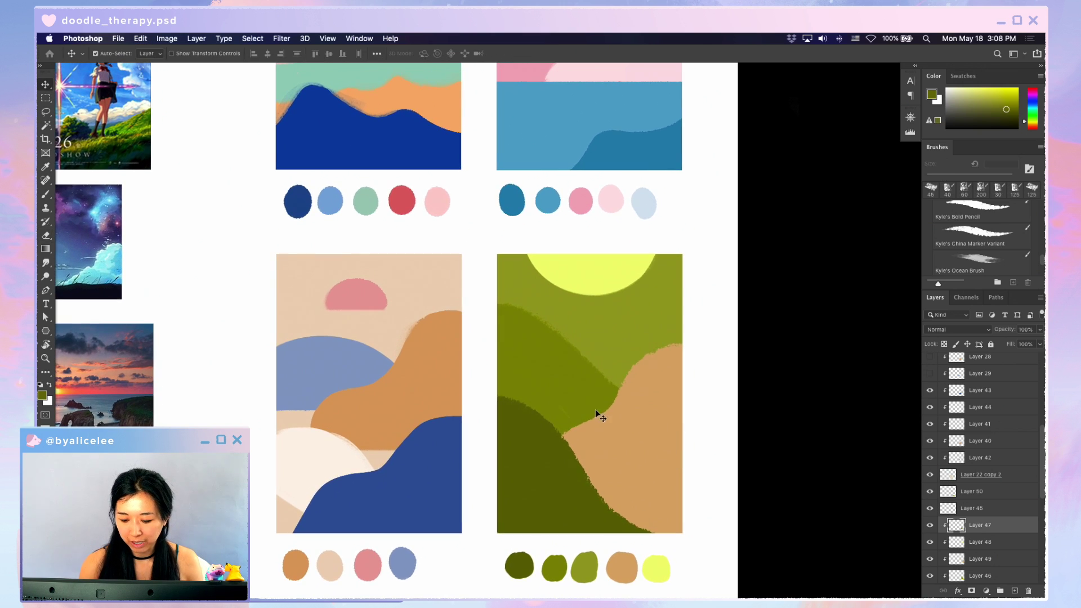
pyautogui.keyDown('super'); pyautogui.click(598, 404); pyautogui.keyUp('super')
pyautogui.press('v')
pyautogui.press('b')
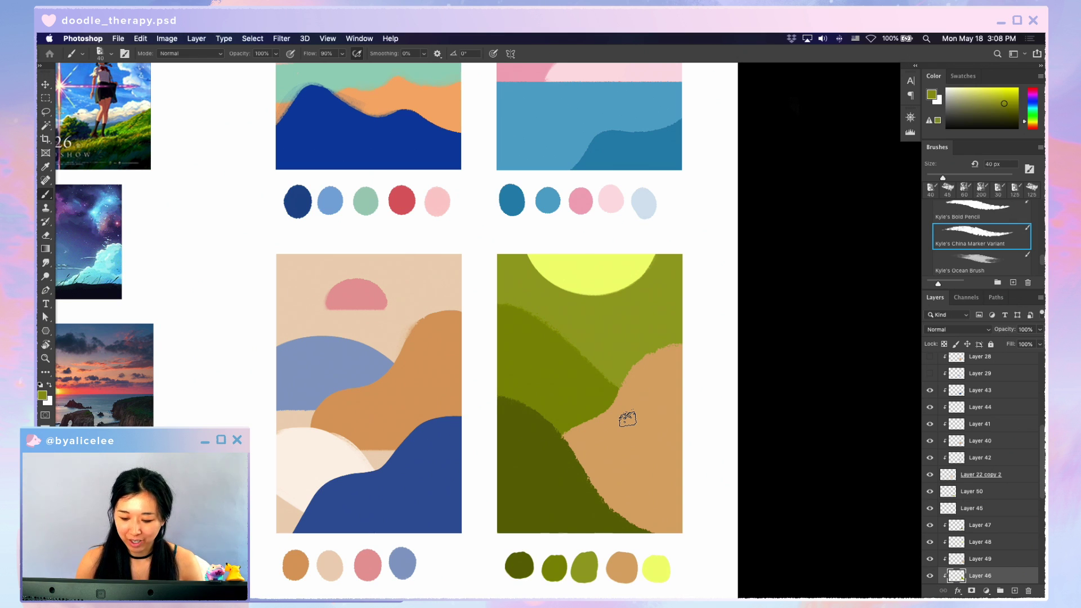
pyautogui.keyDown('alt'); pyautogui.click(575, 375); pyautogui.keyUp('alt')
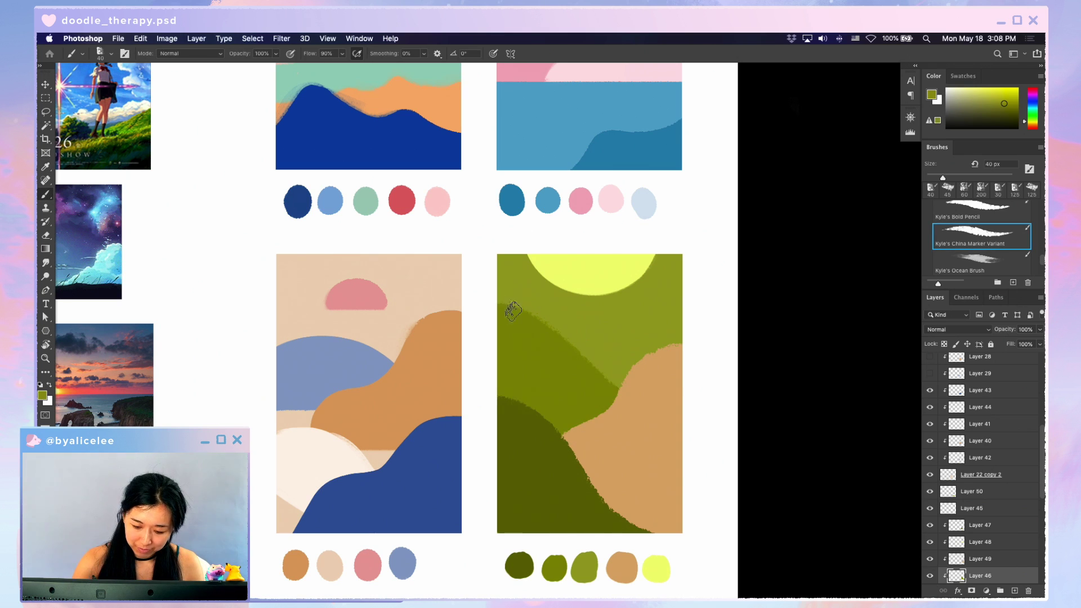
# - Select the tan hill's layer again and sample its tan as the brush color
pyautogui.press('v')
pyautogui.click(645, 426)
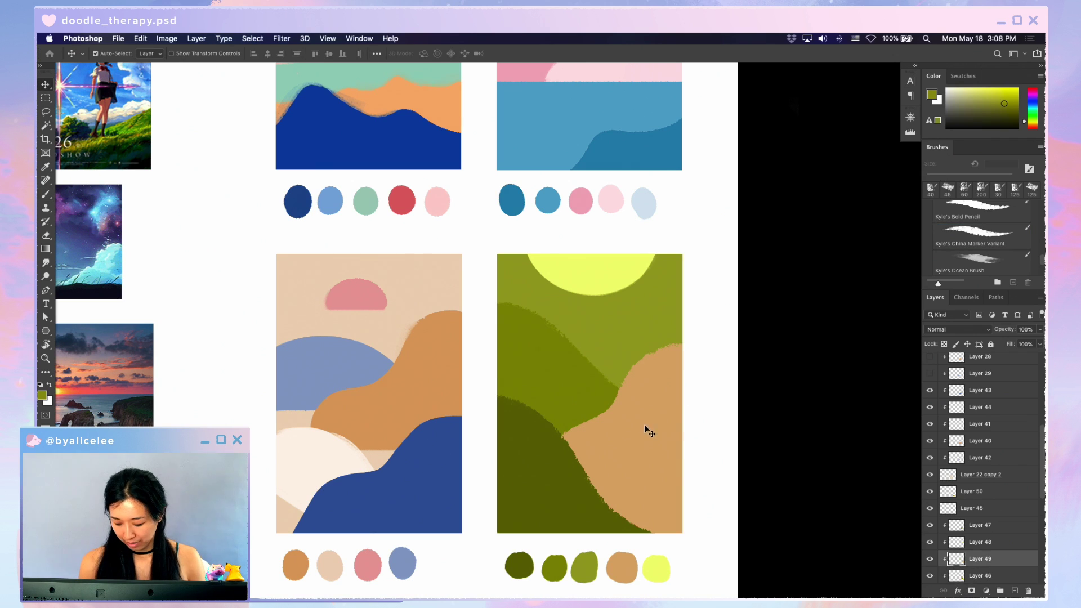
pyautogui.press('b')
pyautogui.keyDown('alt'); pyautogui.click(646, 426); pyautogui.keyUp('alt')
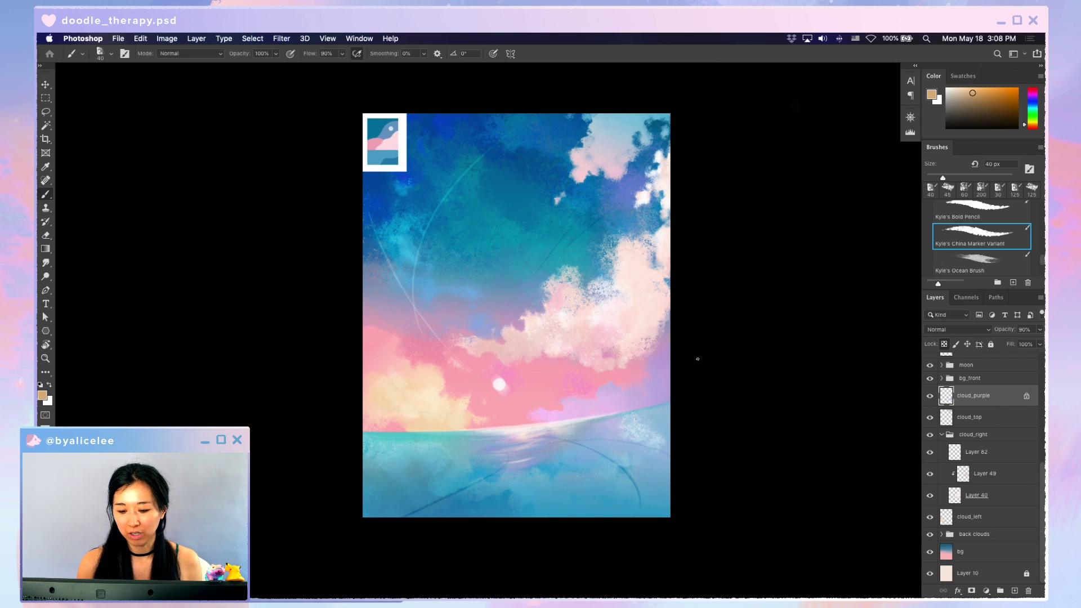
# - Return to the seascape painting and pick Layer 40 in the cloud_right group, undoing the test moves of the clouds
pyautogui.press('super+plus')
pyautogui.press('super+plus')
pyautogui.moveTo(630, 359); pyautogui.dragTo(628, 390)
pyautogui.press('v')
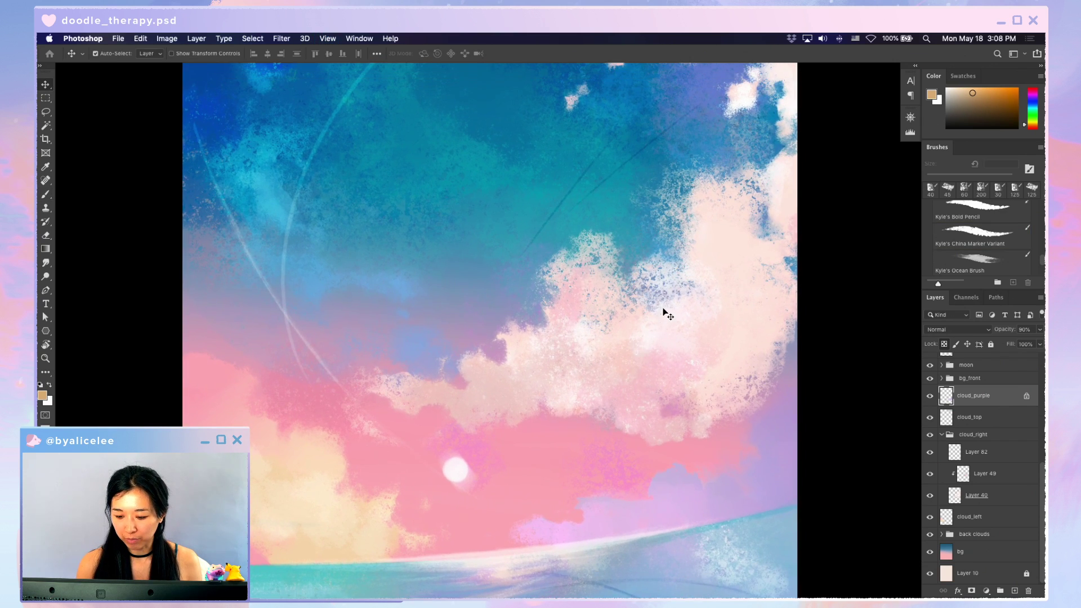
pyautogui.click(667, 313)
pyautogui.press('super+z')
pyautogui.click(659, 275)
pyautogui.press('super+z')
pyautogui.moveTo(619, 261)
pyautogui.mouseDown()
pyautogui.moveTo(608, 248)
pyautogui.moveTo(618, 273)
pyautogui.mouseUp()
pyautogui.press('super+z')
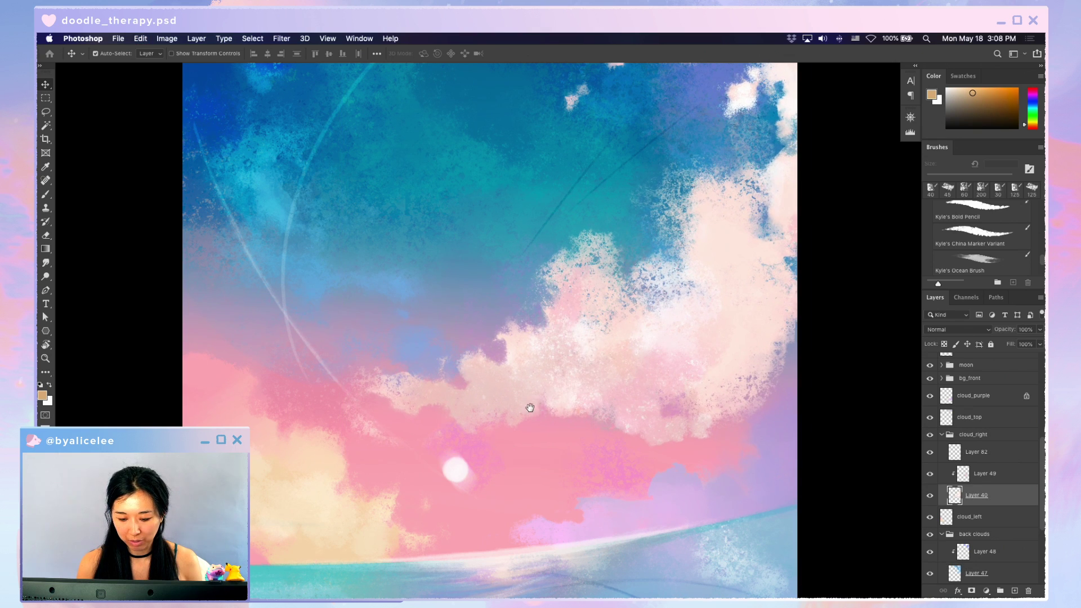
# - Choose the Kyle's Bold Pencil brush for painting the clouds
pyautogui.press('e')
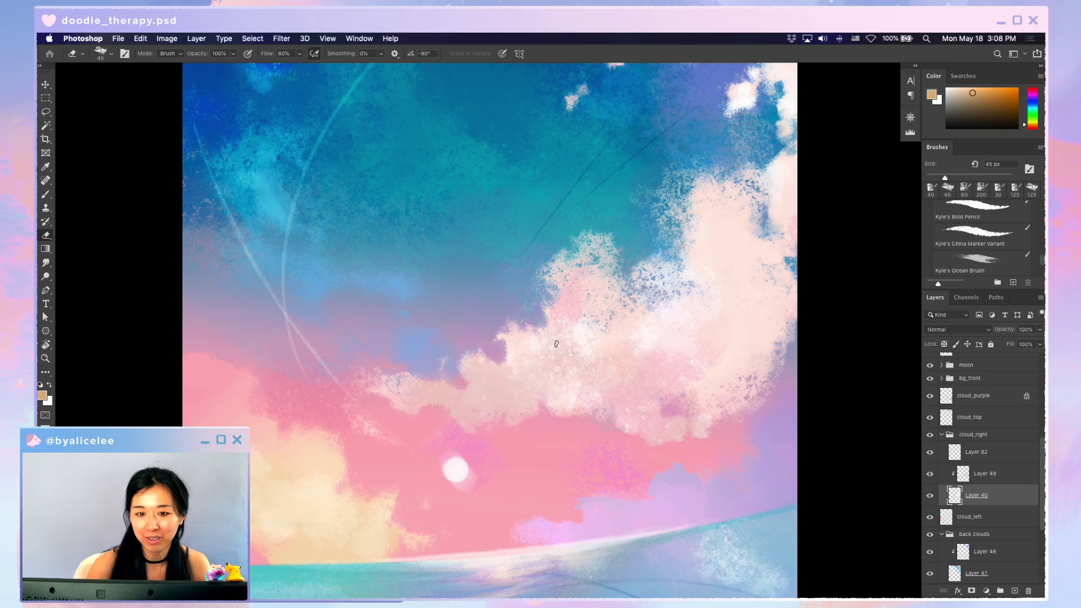
pyautogui.press('v')
pyautogui.press('b')
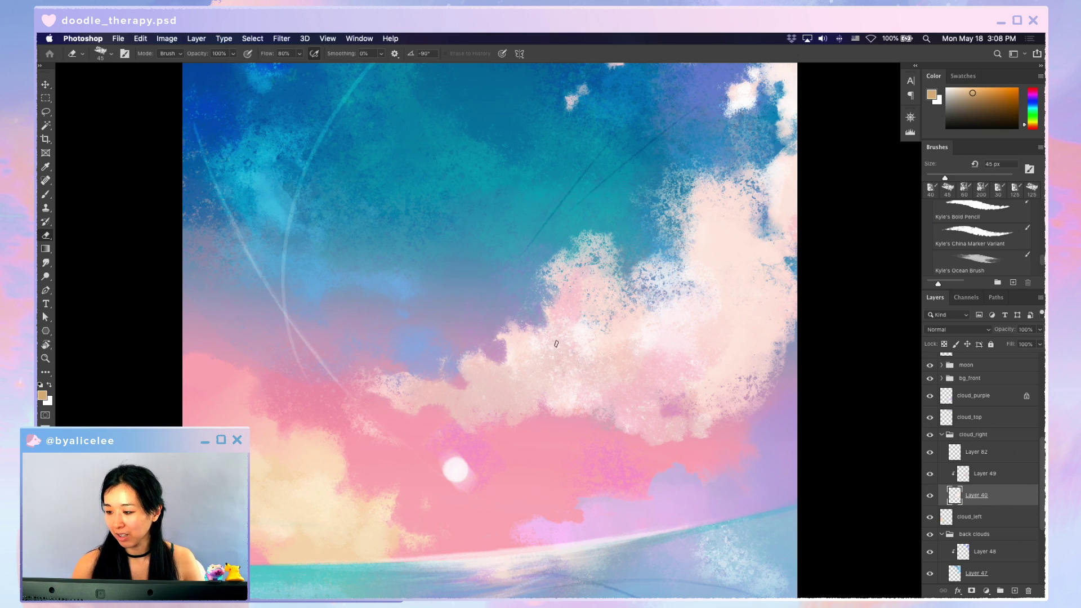
pyautogui.click(970, 216)
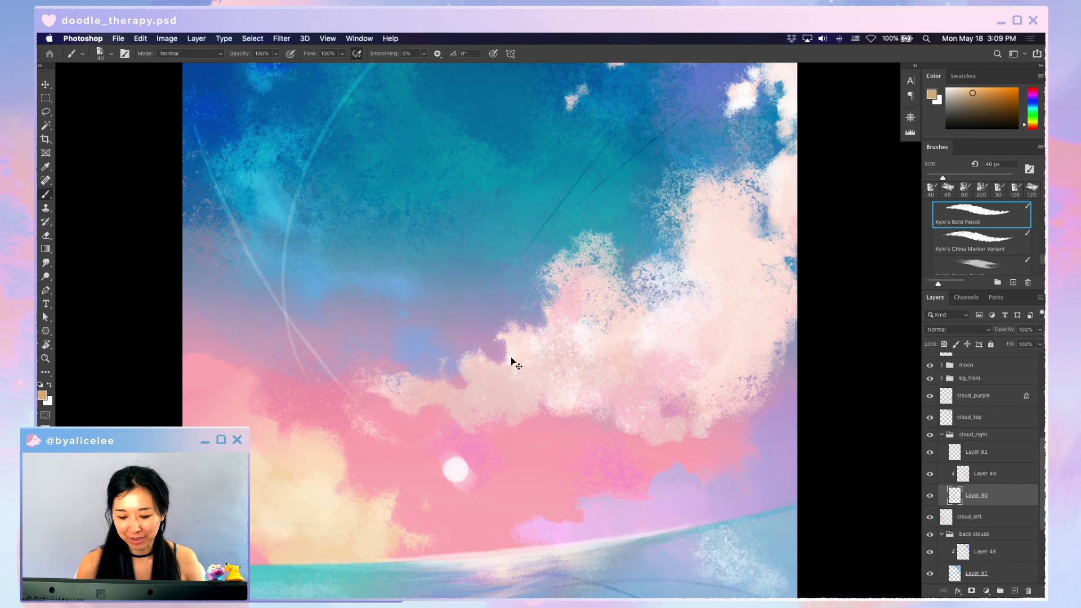
# - Select the cloud_top layer and sample the light pink from the upper cloud's lower edge
pyautogui.press('v')
pyautogui.moveTo(531, 353)
pyautogui.mouseDown()
pyautogui.moveTo(538, 423)
pyautogui.moveTo(507, 473)
pyautogui.mouseUp()
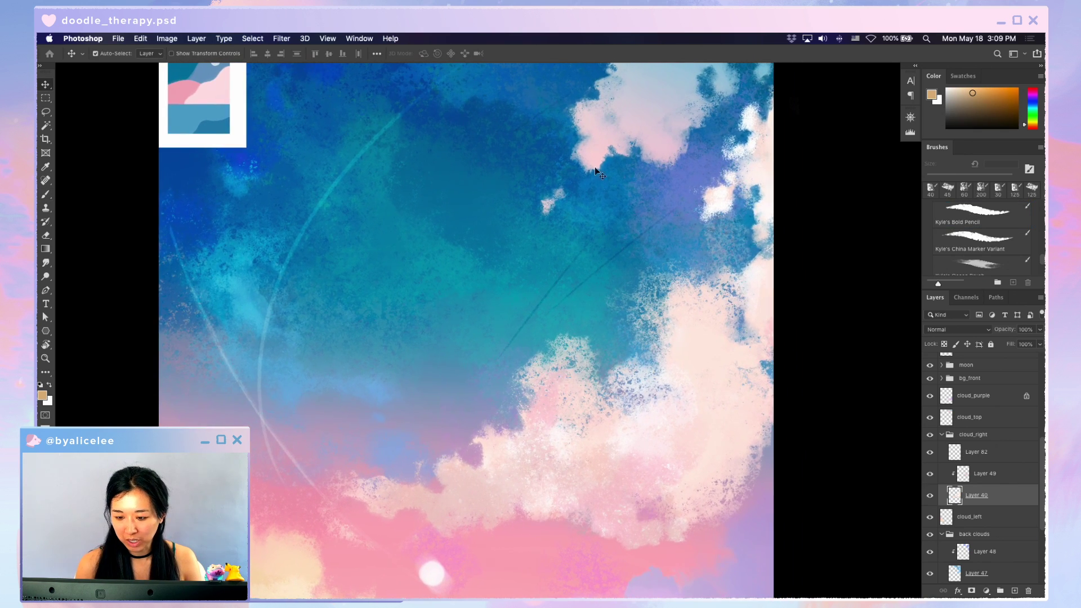
pyautogui.moveTo(594, 151); pyautogui.dragTo(606, 150)
pyautogui.moveTo(627, 99); pyautogui.dragTo(596, 251)
pyautogui.press('i')
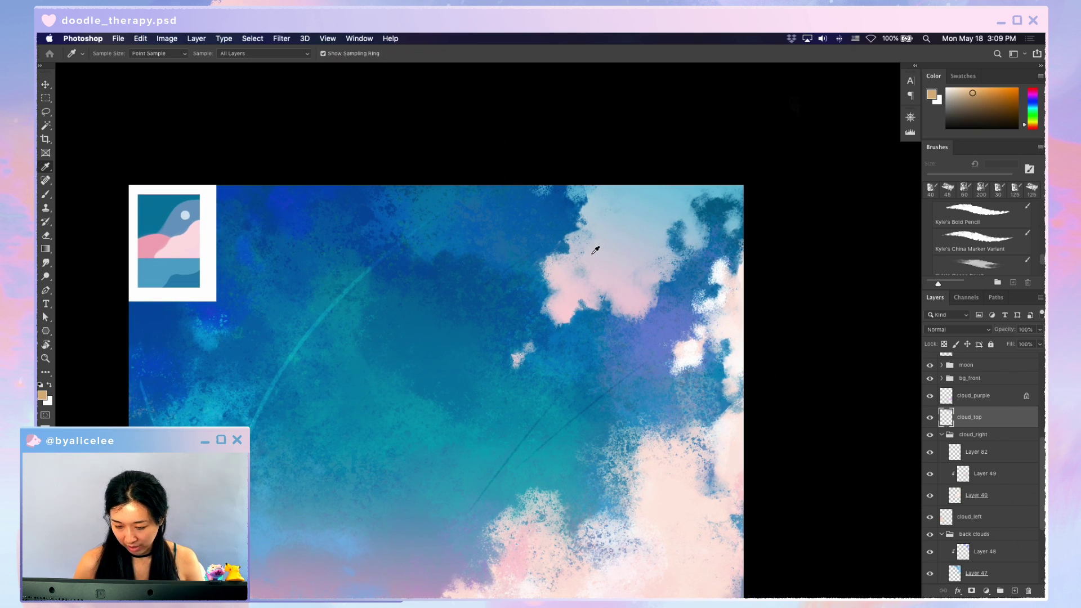
pyautogui.click(574, 305)
# - Set the brush to 200 px with 20% flow and paint textured pink onto the upper cloud's left edge
pyautogui.press('b')
pyautogui.press(']')
pyautogui.press(']')
pyautogui.press(']')
pyautogui.press(']')
pyautogui.press(']')
pyautogui.press(']')
pyautogui.press(']')
pyautogui.press(']')
pyautogui.press(']')
pyautogui.press(']')
pyautogui.press(']')
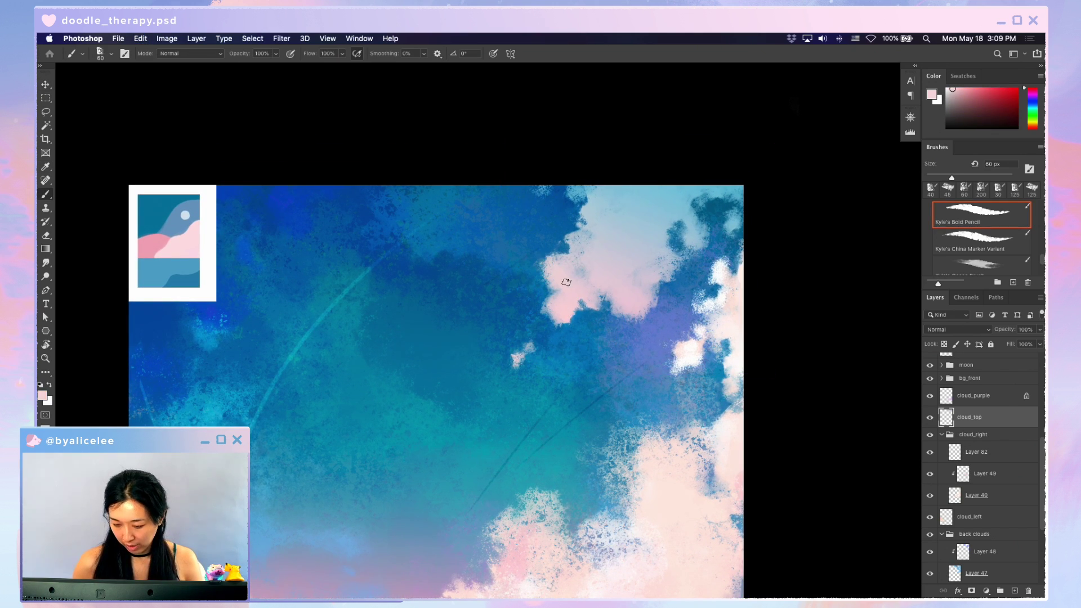
pyautogui.press('[')
pyautogui.click(342, 55)
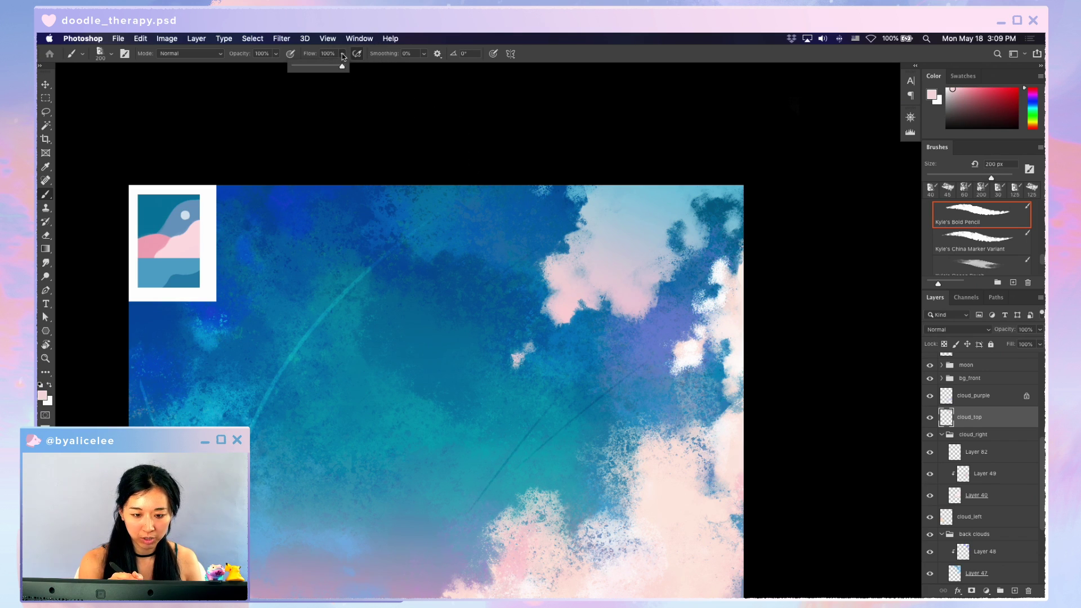
pyautogui.write('20')
pyautogui.press('Return')
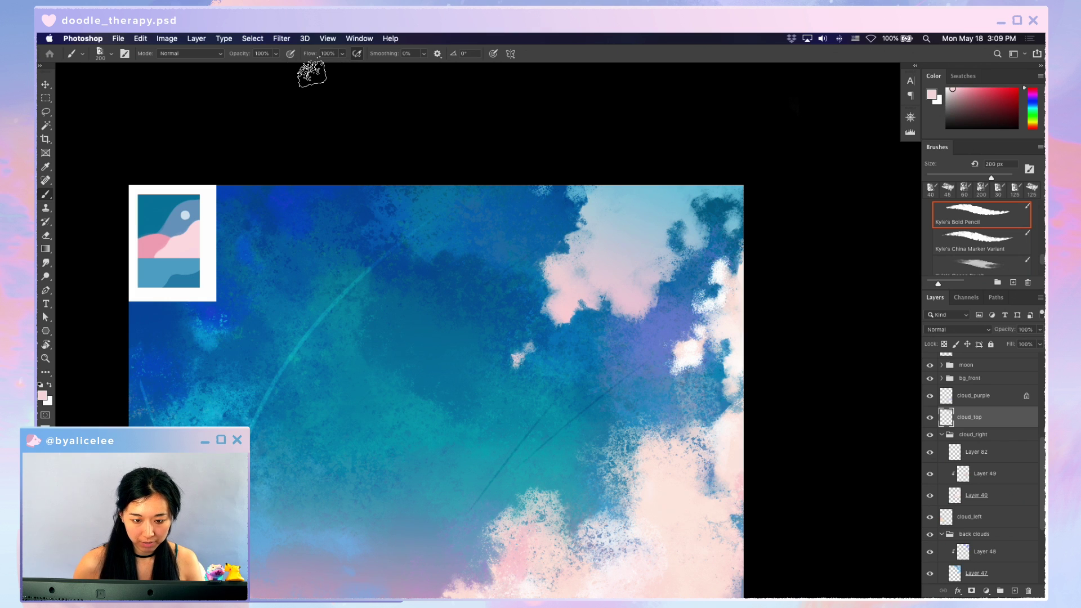
pyautogui.moveTo(531, 253)
pyautogui.mouseDown()
pyautogui.moveTo(527, 261)
pyautogui.moveTo(542, 245)
pyautogui.moveTo(547, 271)
pyautogui.moveTo(542, 259)
pyautogui.moveTo(536, 275)
pyautogui.moveTo(579, 241)
pyautogui.moveTo(571, 219)
pyautogui.mouseUp()
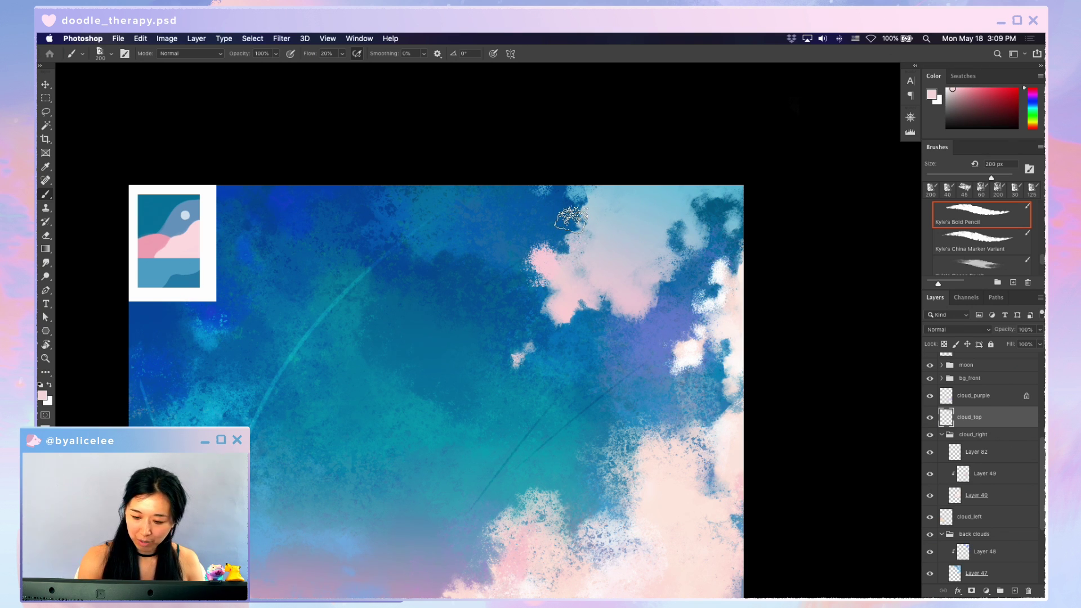
# - Sample the upper cloud's pale grey-blue and brush it over the cloud's pink lower areas
pyautogui.keyDown('alt'); pyautogui.click(596, 233); pyautogui.keyUp('alt')
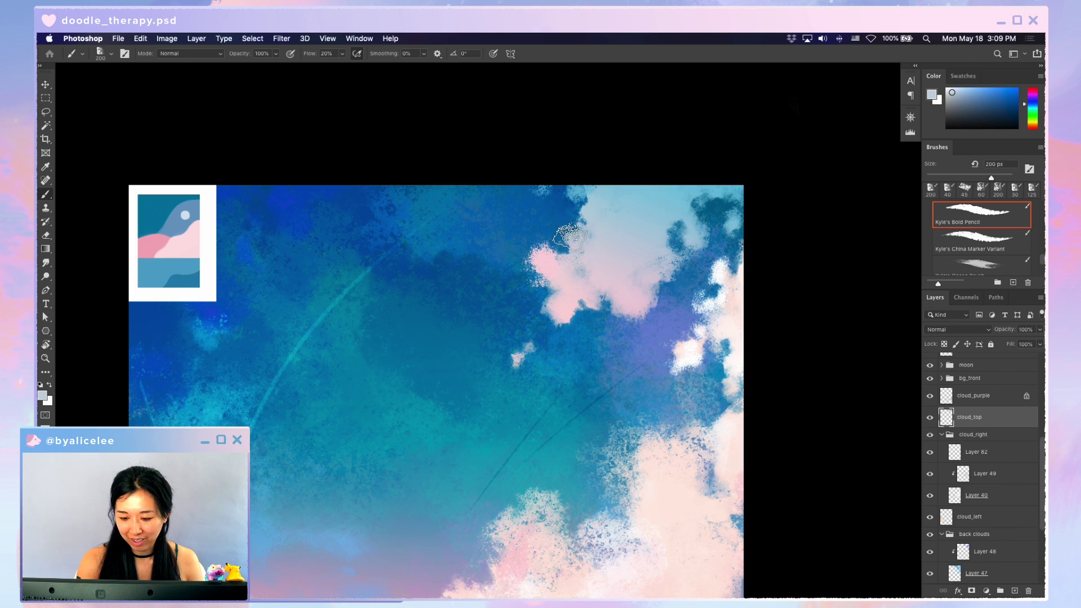
pyautogui.press('e')
pyautogui.press('b')
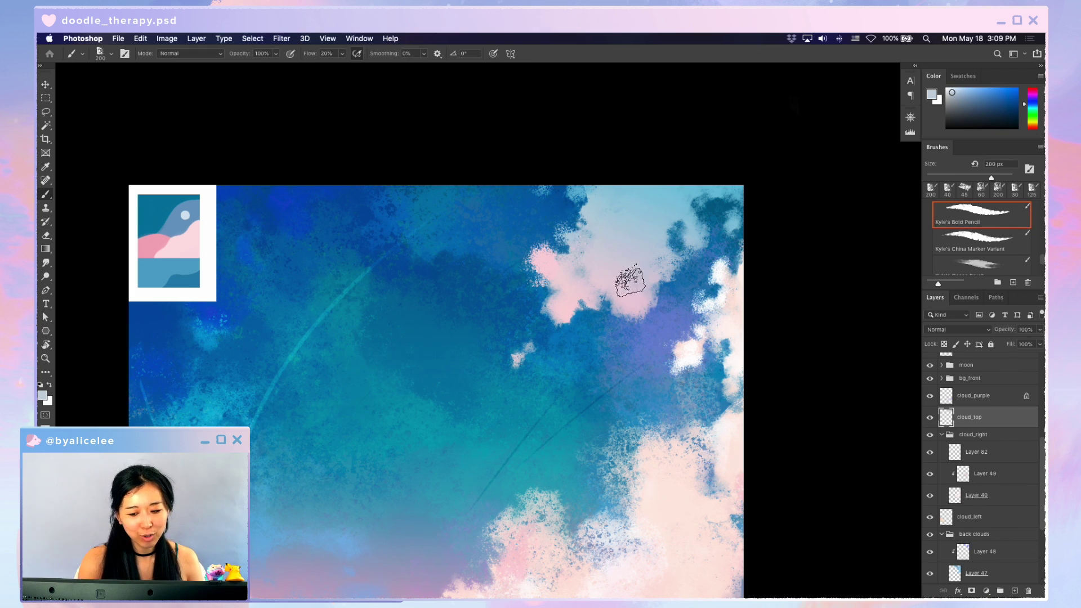
pyautogui.moveTo(624, 310)
pyautogui.mouseDown()
pyautogui.moveTo(656, 295)
pyautogui.moveTo(666, 304)
pyautogui.moveTo(657, 310)
pyautogui.moveTo(664, 277)
pyautogui.mouseUp()
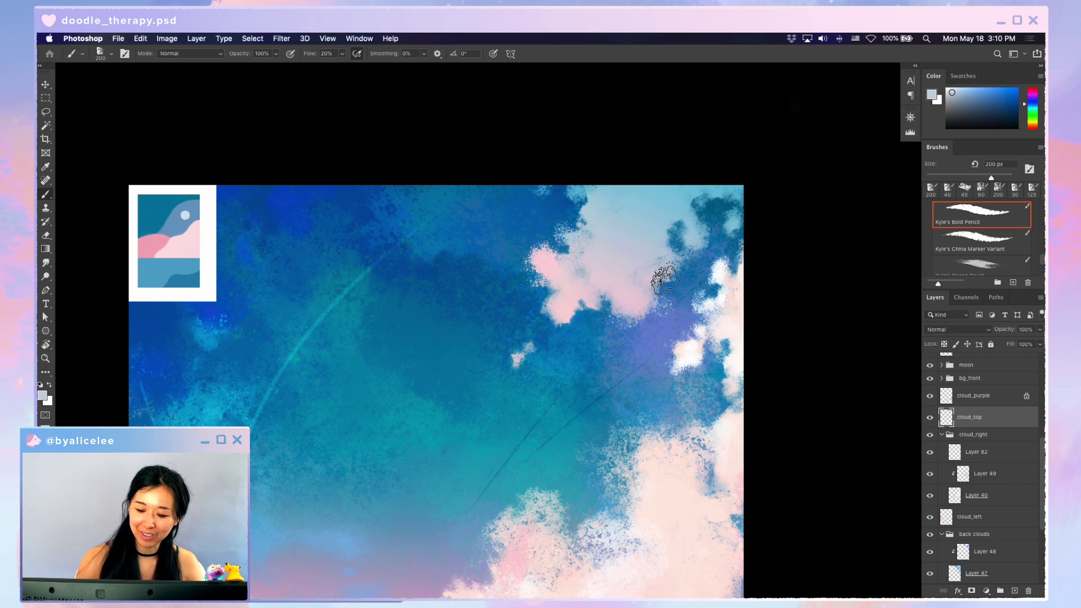
pyautogui.moveTo(563, 265)
pyautogui.mouseDown()
pyautogui.moveTo(567, 280)
pyautogui.moveTo(537, 285)
pyautogui.mouseUp()
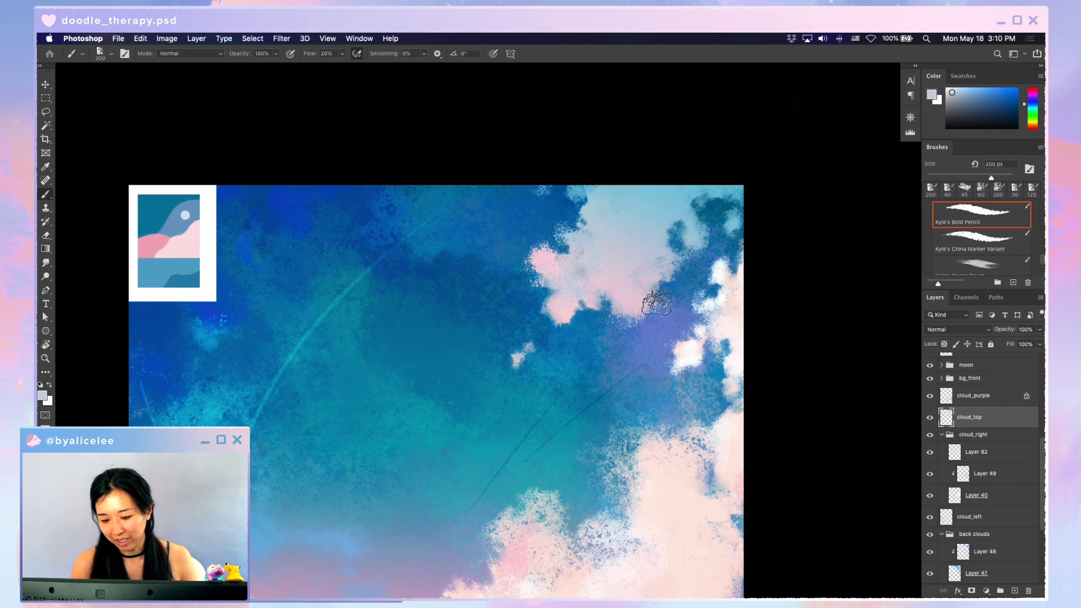
# - Sample the upper cloud's pale pink, reduce the brush to 125 px and build up the small stray cloud below it
pyautogui.press('super+minus')
pyautogui.press('super+equal')
pyautogui.press('[')
pyautogui.keyDown('alt'); pyautogui.click(636, 298); pyautogui.keyUp('alt')
pyautogui.press('[')
pyautogui.press('[')
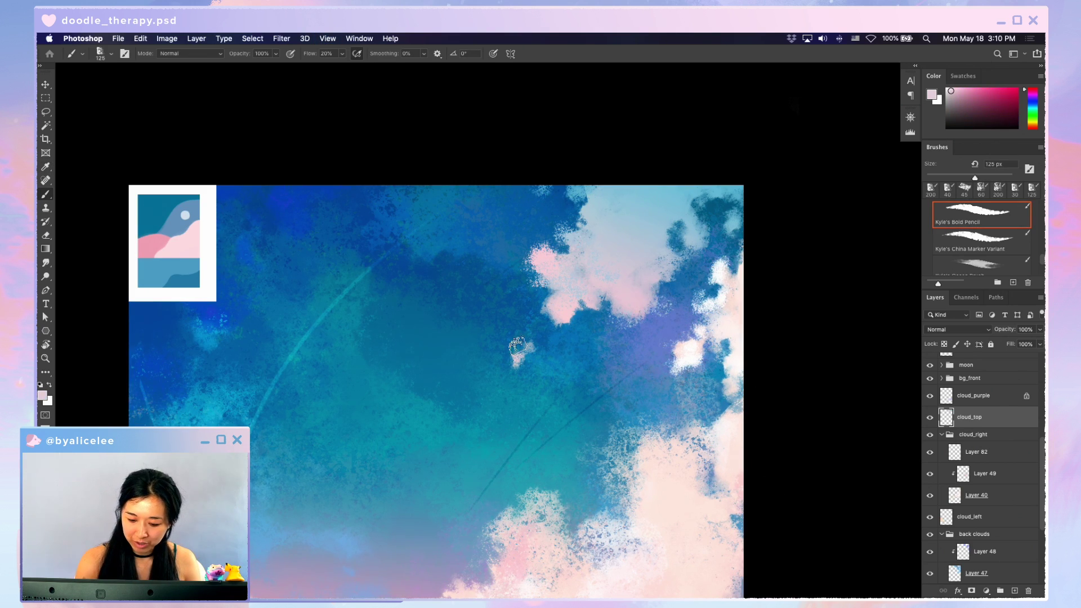
pyautogui.moveTo(518, 334); pyautogui.dragTo(539, 334)
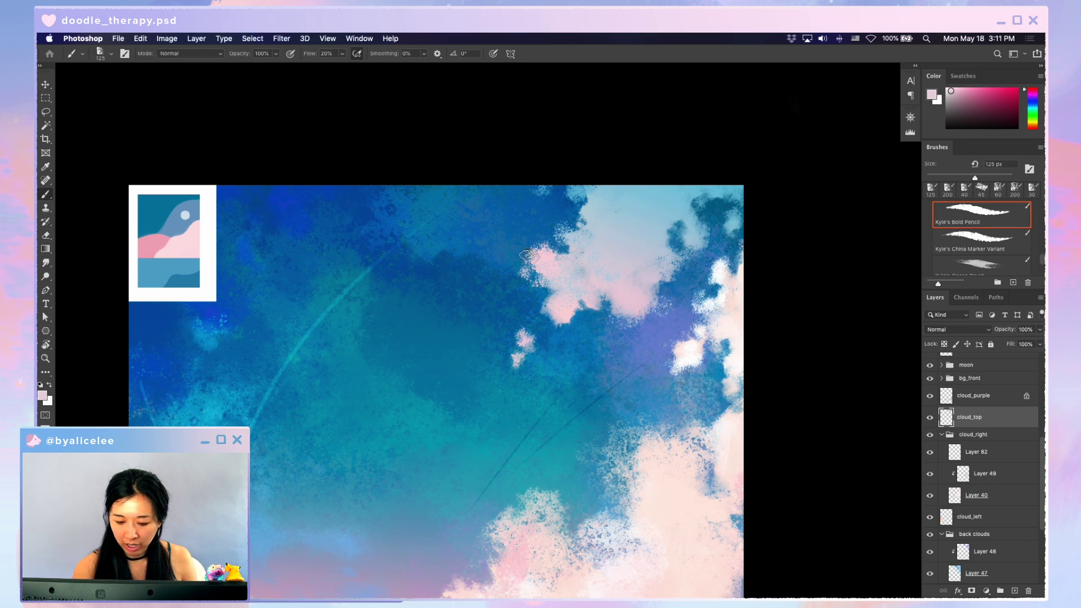
# - Check the repainted upper clouds up close and against the whole seascape
pyautogui.press('super+minus')
pyautogui.press('super+minus')
pyautogui.press('super+plus')
pyautogui.press('super+plus')
pyautogui.press('super+plus')
pyautogui.press('super+minus')
pyautogui.press('super+minus')
pyautogui.press('super+minus')
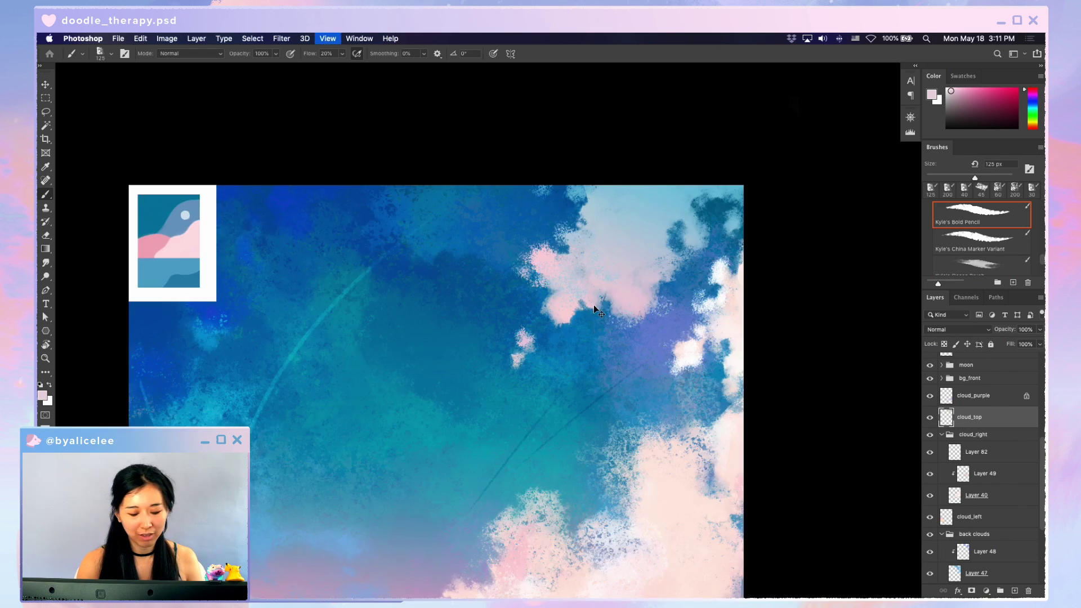
pyautogui.scroll(-3, 722, 411)
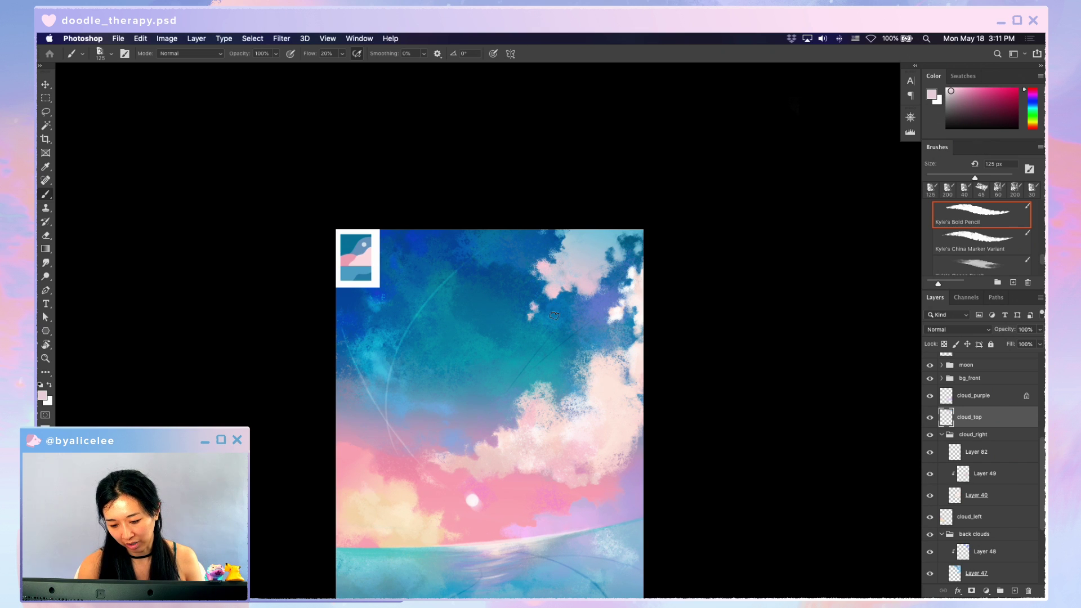
# - Trim the upper cloud's pink left edge with the Bumpy eraser at 90 px and 20% flow, undoing the last strokes
pyautogui.press('super+plus')
pyautogui.press('e')
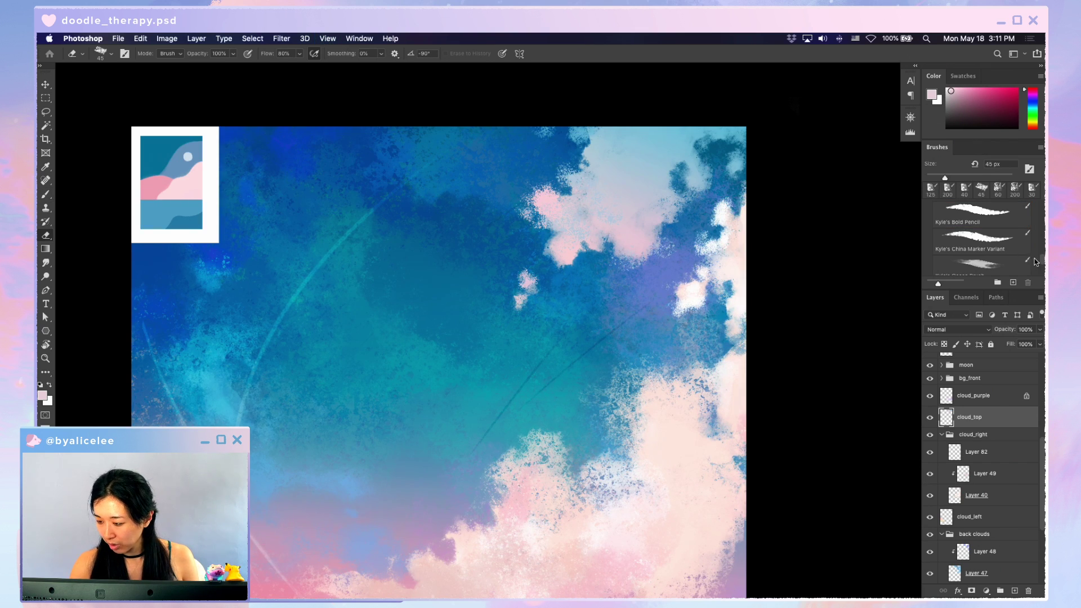
pyautogui.moveTo(1041, 256); pyautogui.dragTo(1042, 232)
pyautogui.click(997, 251)
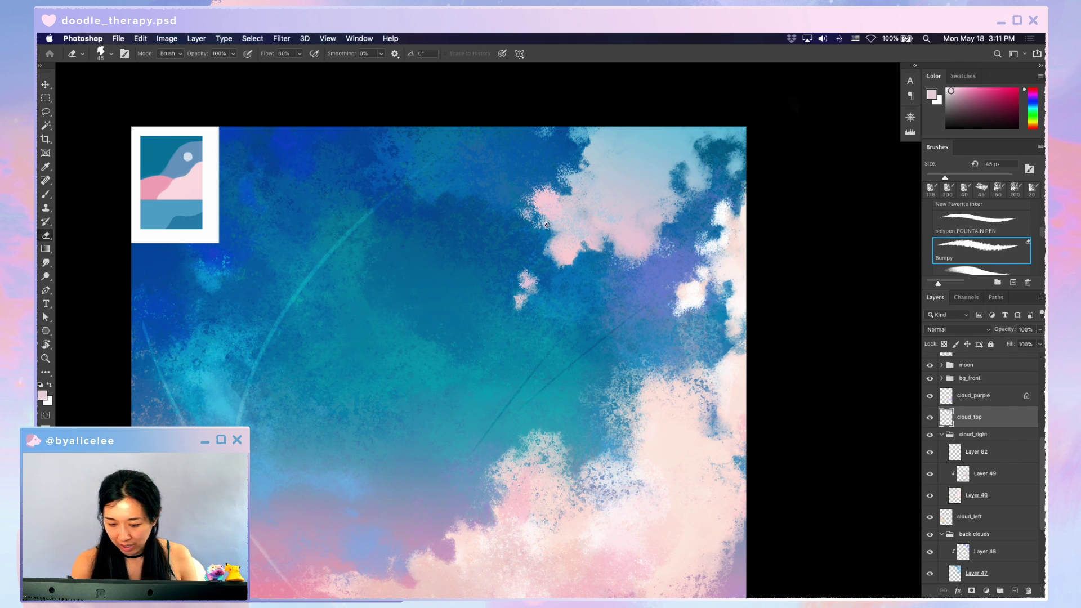
pyautogui.press(']')
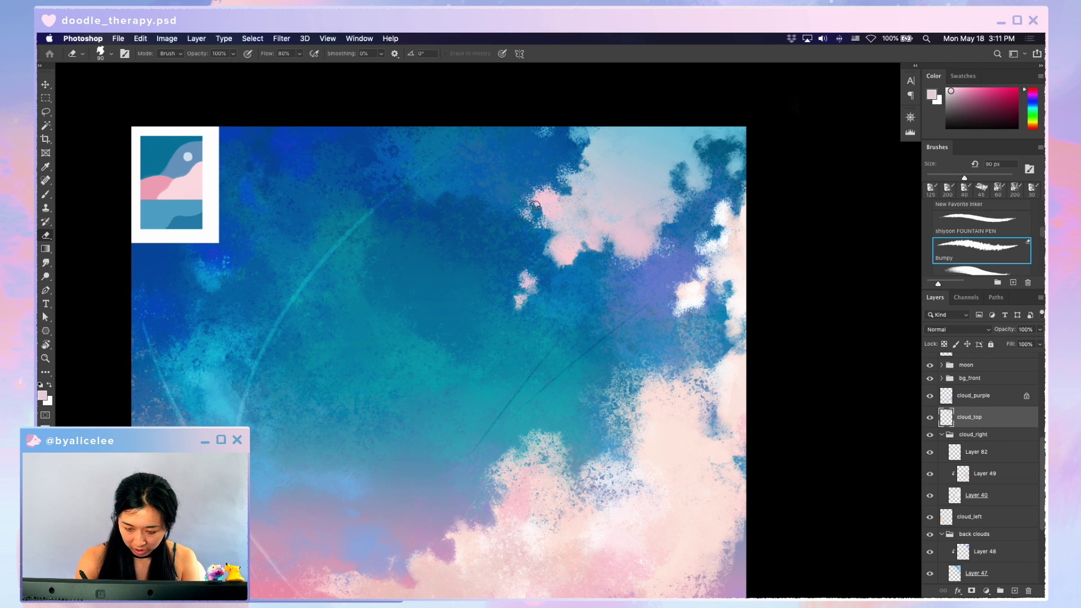
pyautogui.hotkey('shift', '2')
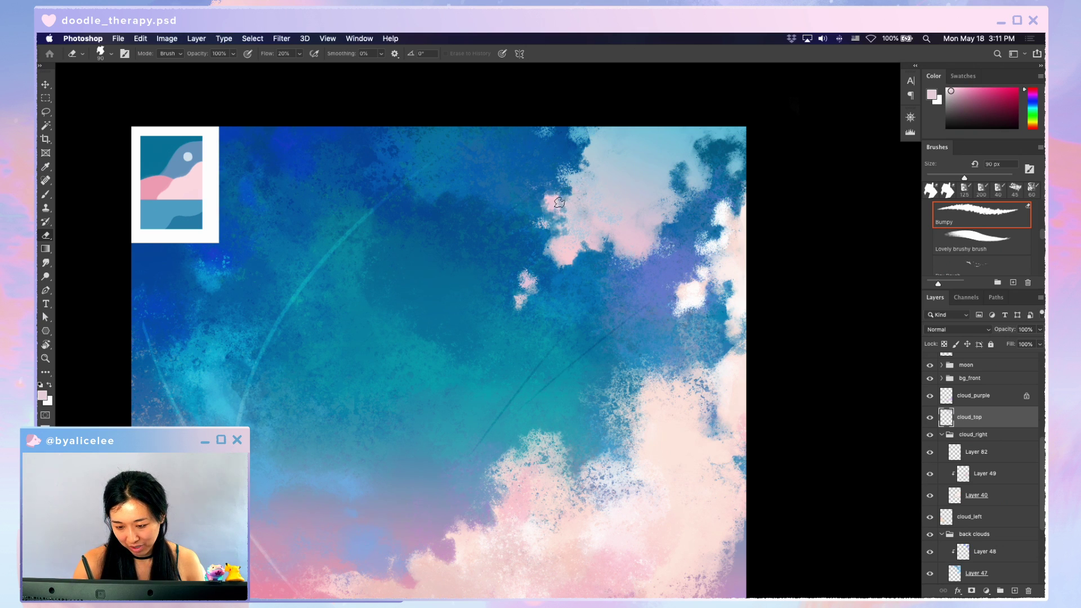
pyautogui.press('super+z')
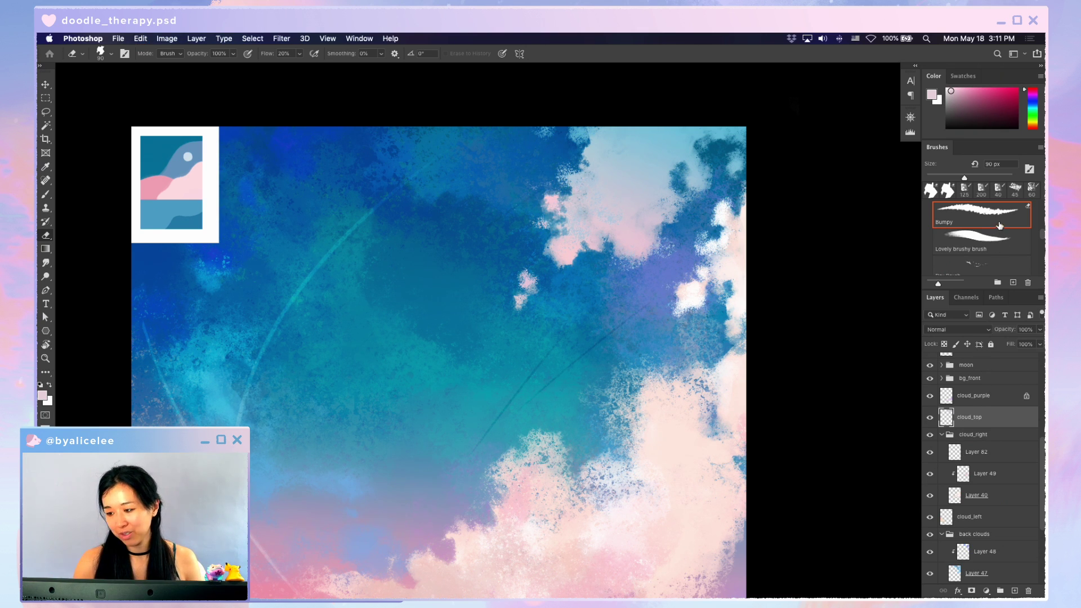
pyautogui.press('super+z')
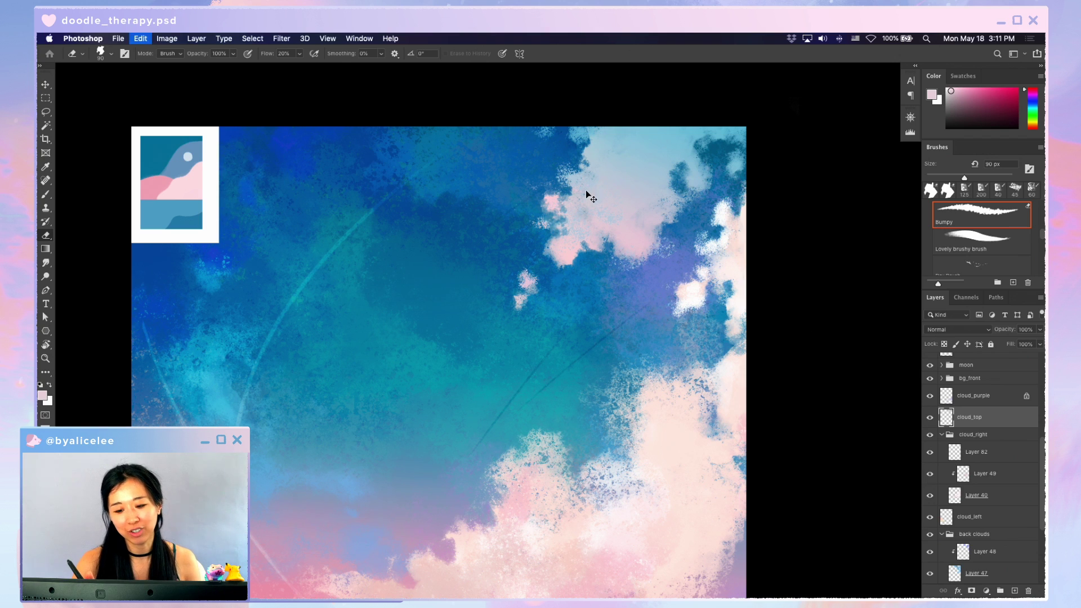
# - Touch up the upper cloud's left edge in pale pink with Kyle's Bold Pencil, reducing the brush to 80 px
pyautogui.press('b')
pyautogui.moveTo(564, 203); pyautogui.dragTo(568, 208)
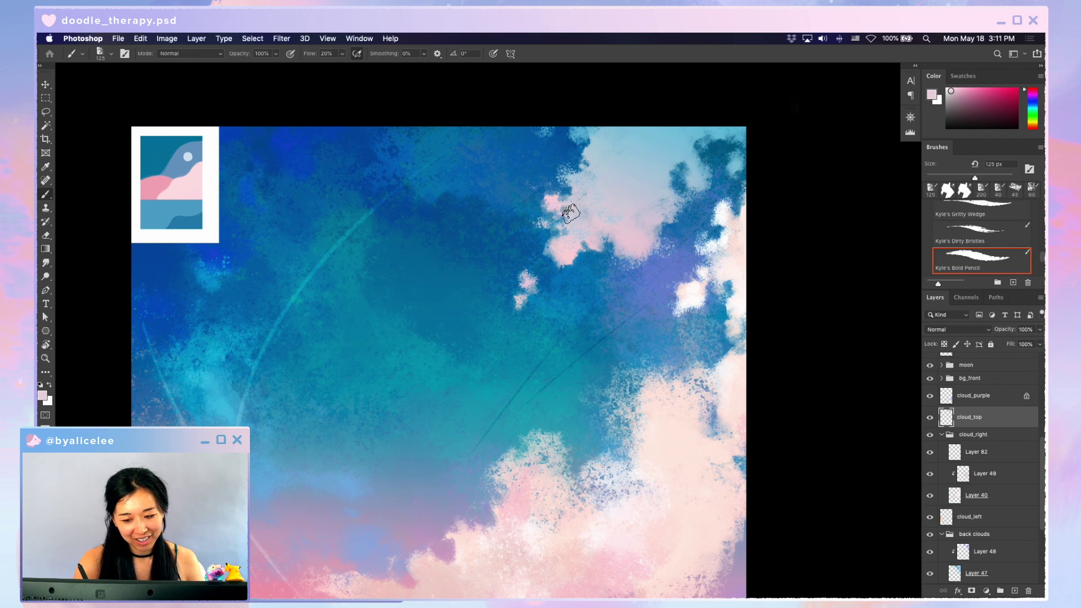
pyautogui.press('e')
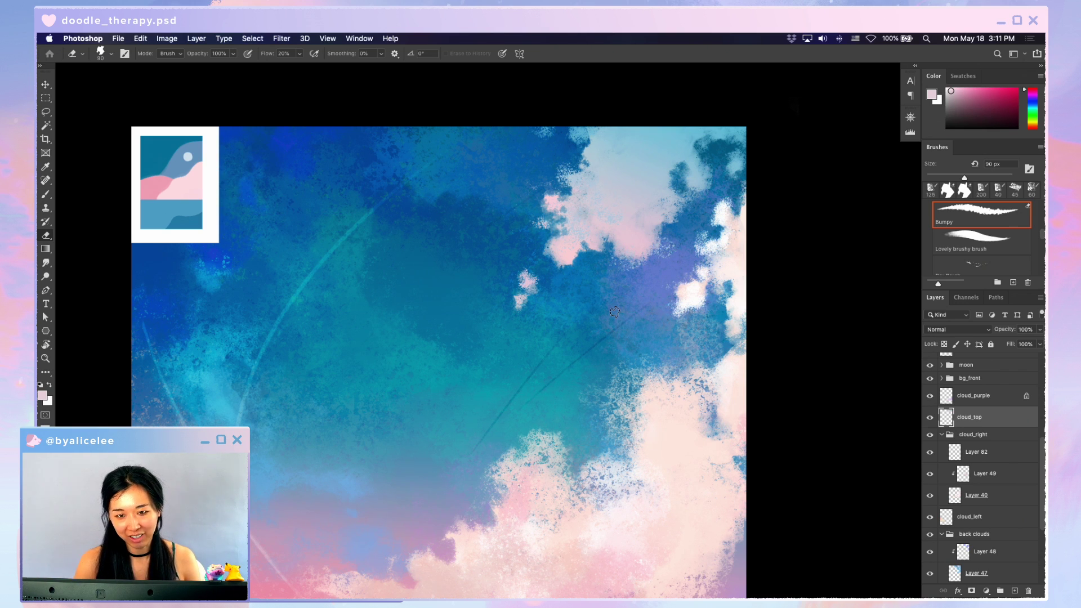
pyautogui.press('b')
pyautogui.moveTo(561, 204); pyautogui.dragTo(554, 214)
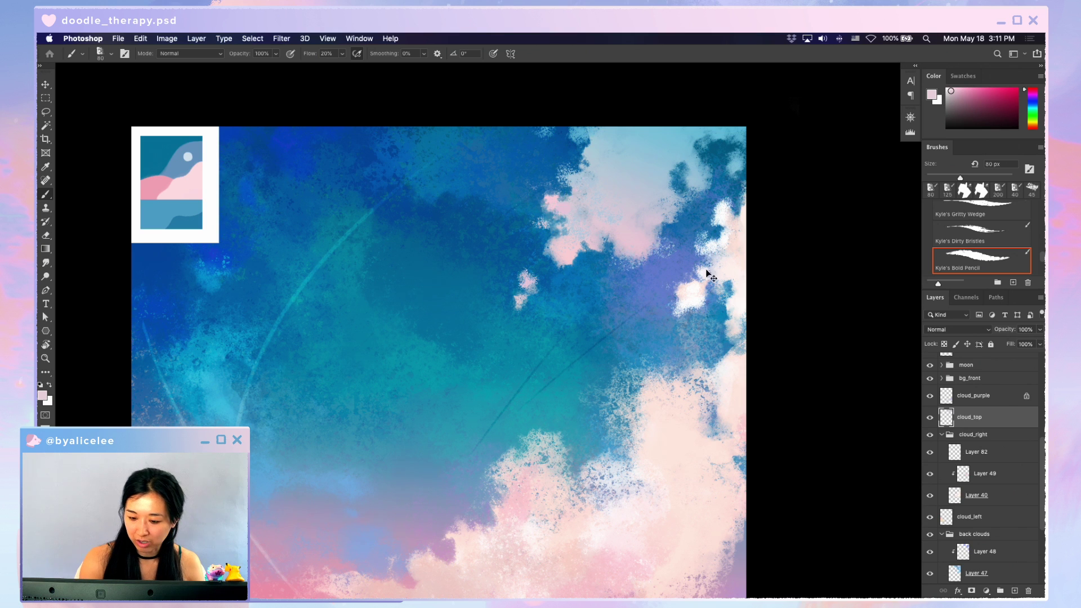
# - Carve notches into the upper cloud's lower and right edges with the Bumpy eraser, including the wisps near the canvas corner
pyautogui.press('h')
pyautogui.click(564, 220)
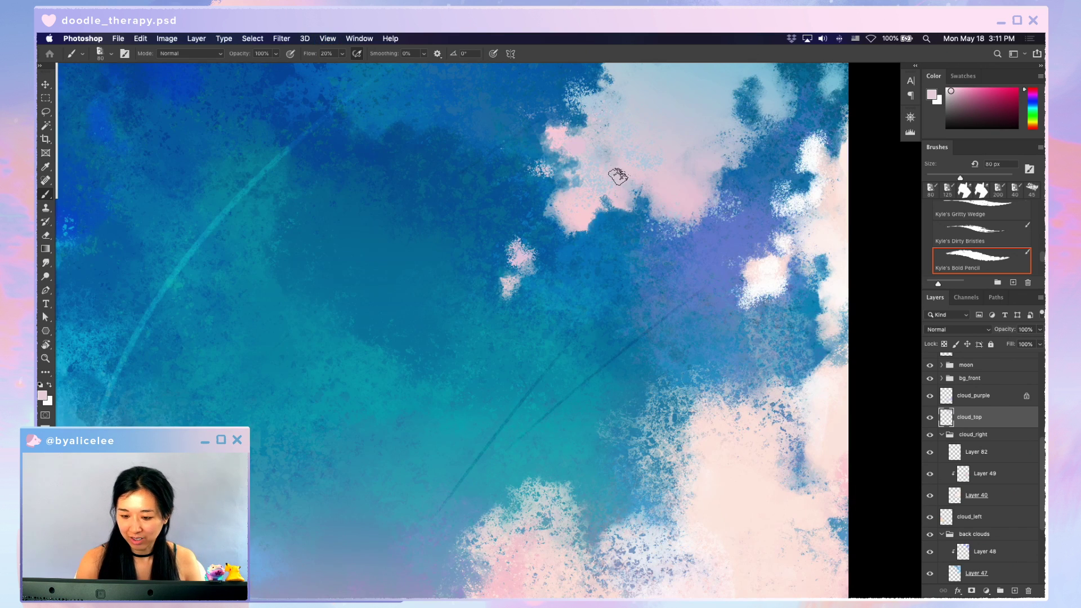
pyautogui.press('e')
pyautogui.moveTo(642, 189)
pyautogui.mouseDown()
pyautogui.moveTo(656, 194)
pyautogui.moveTo(657, 179)
pyautogui.moveTo(650, 204)
pyautogui.moveTo(669, 224)
pyautogui.moveTo(673, 214)
pyautogui.moveTo(702, 219)
pyautogui.moveTo(724, 194)
pyautogui.moveTo(712, 208)
pyautogui.moveTo(719, 180)
pyautogui.moveTo(708, 163)
pyautogui.mouseUp()
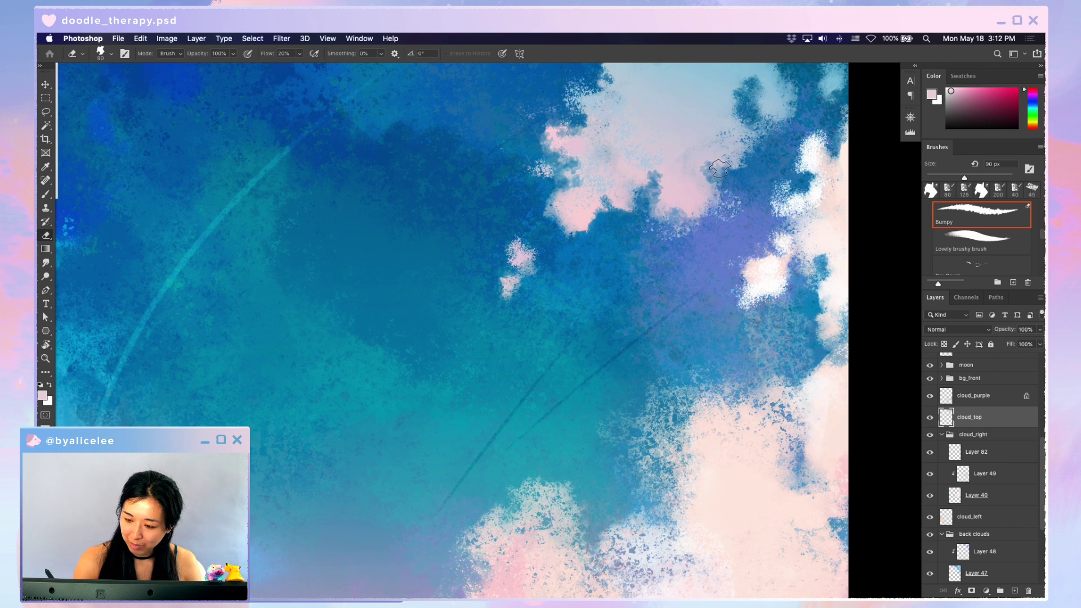
pyautogui.scroll(3, 715, 180)
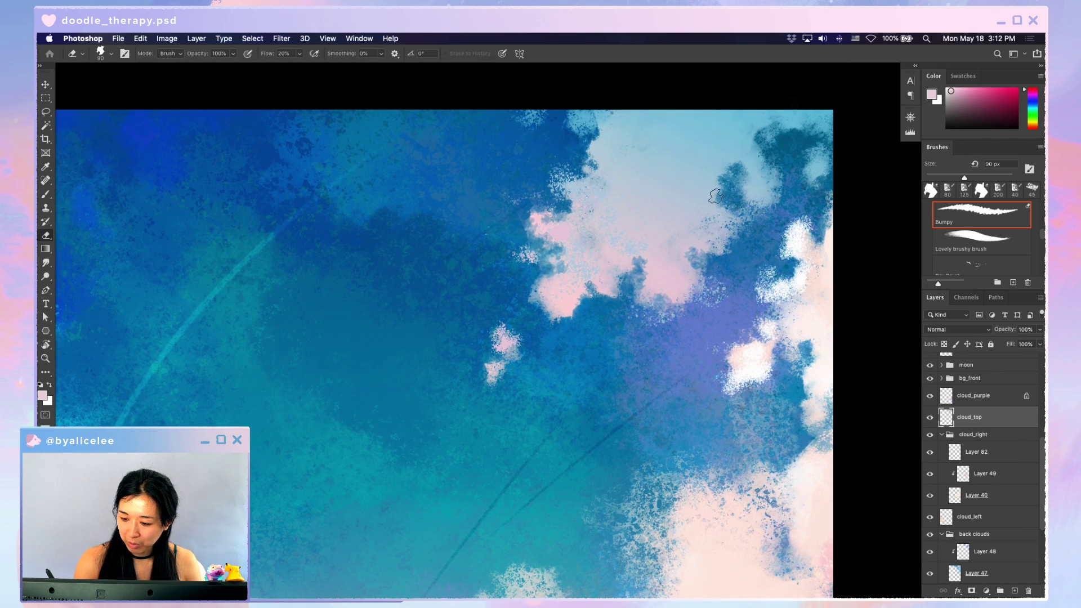
pyautogui.moveTo(706, 193)
pyautogui.mouseDown()
pyautogui.moveTo(709, 174)
pyautogui.moveTo(727, 195)
pyautogui.mouseUp()
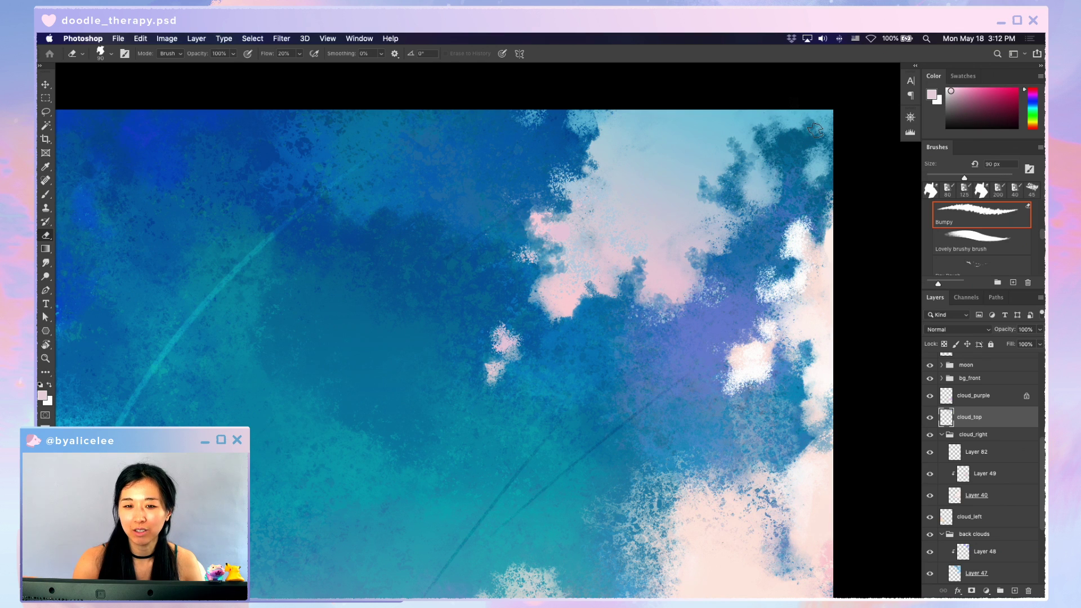
pyautogui.moveTo(816, 131); pyautogui.dragTo(799, 191)
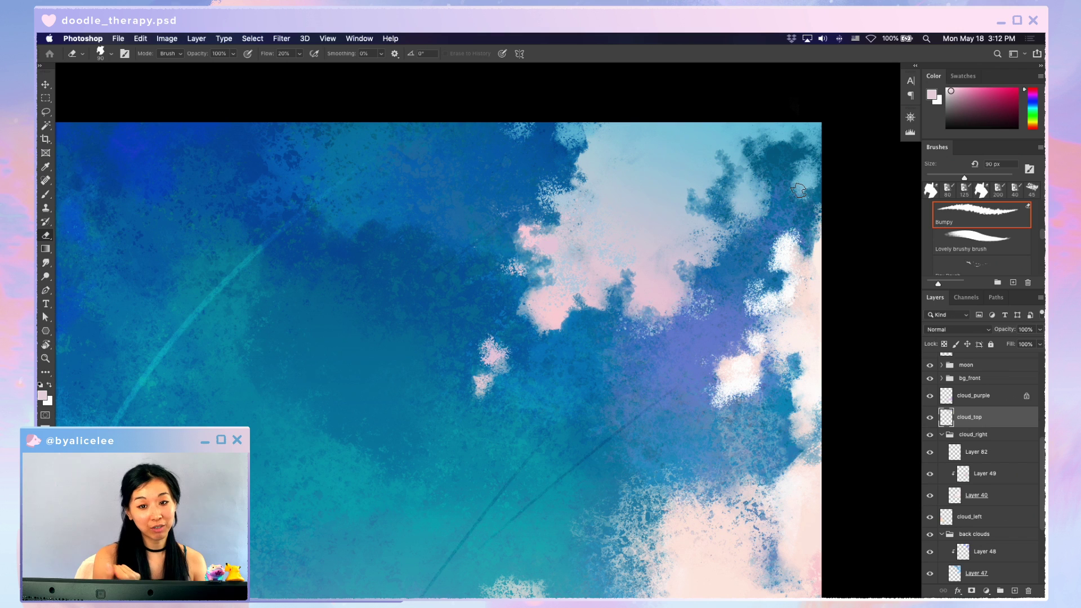
# - Collapse the back clouds group and bring up the top of the layer stack
pyautogui.press('super+minus')
pyautogui.press('super+minus')
pyautogui.press('super+minus')
pyautogui.press('super+equal')
pyautogui.press('super+equal')
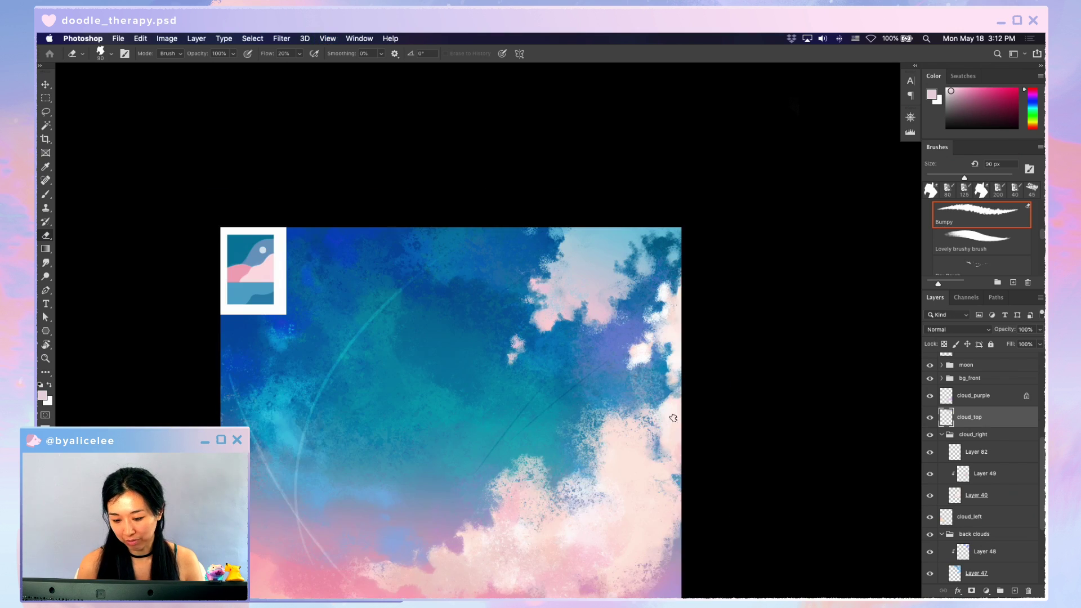
pyautogui.press('super+minus')
pyautogui.press('super+minus')
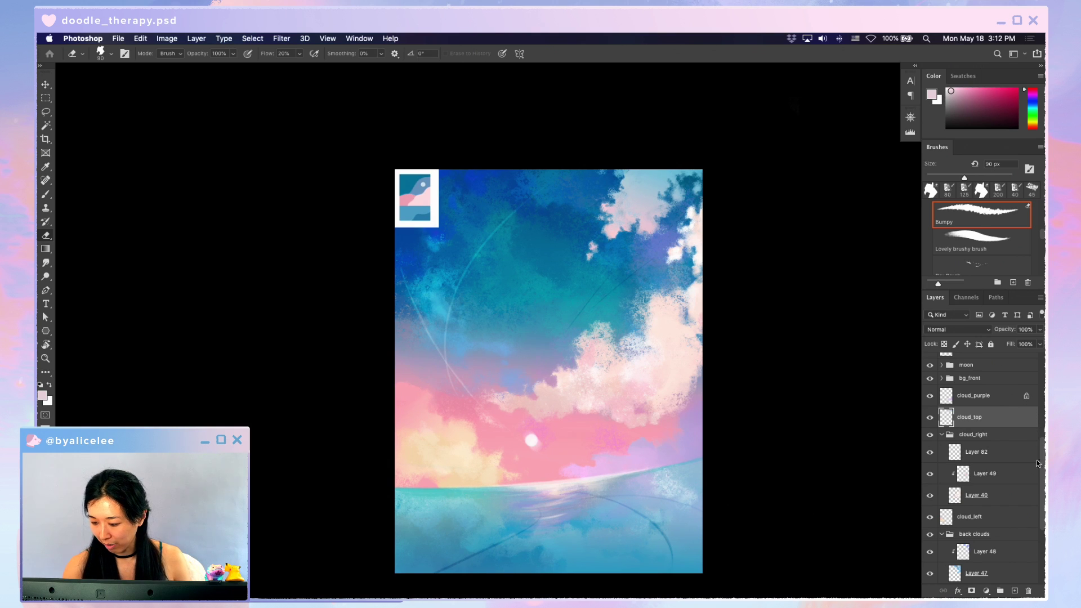
pyautogui.click(942, 534)
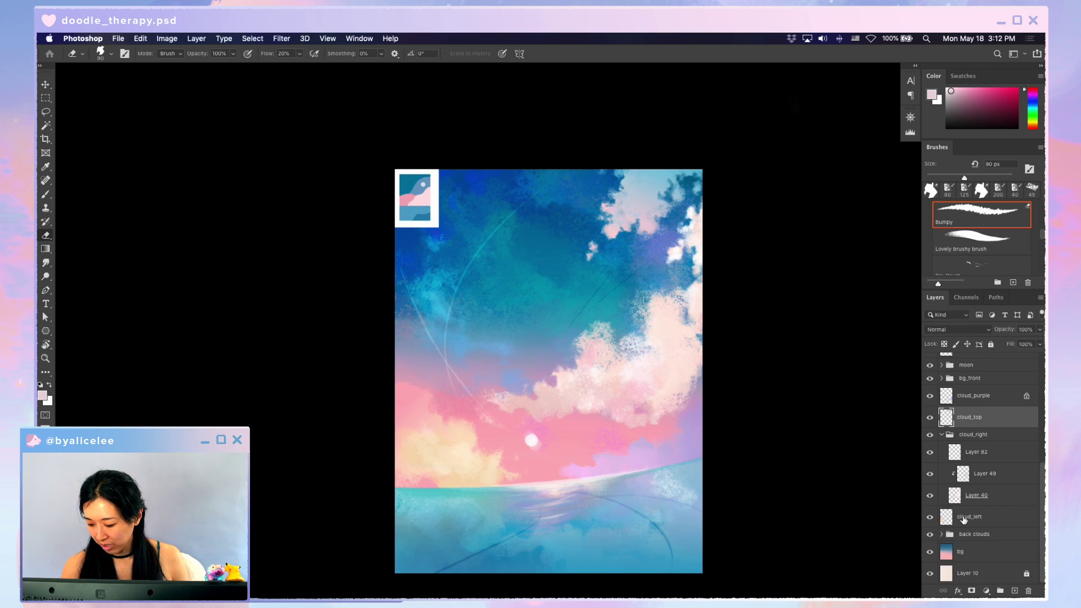
pyautogui.scroll(8, 1039, 369)
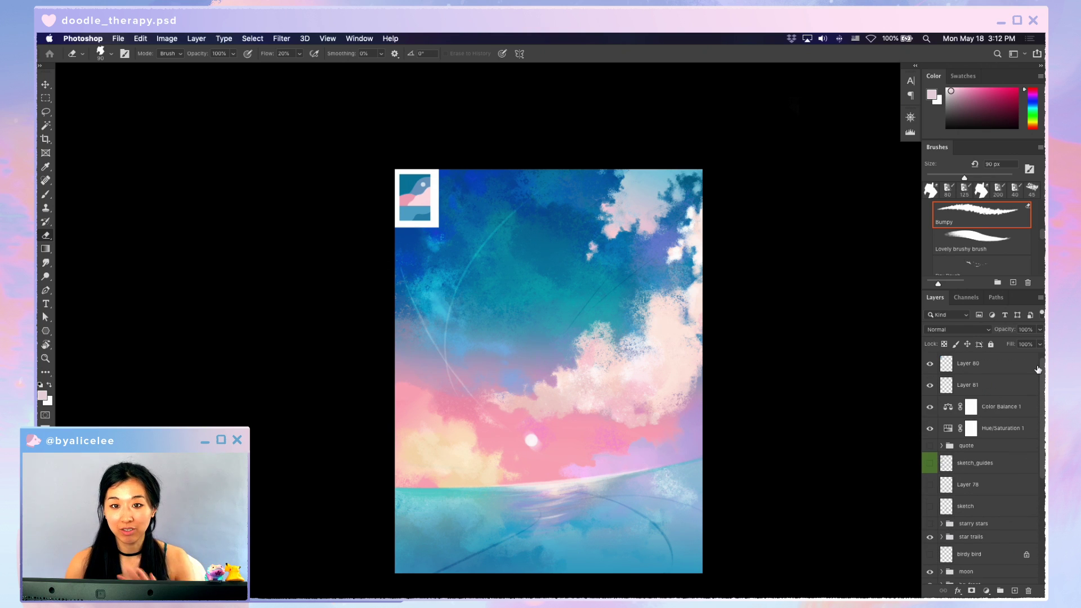
# - Show the sketch layer and tuck the small color-study thumbnail into the painting's upper-left corner
pyautogui.click(931, 465)
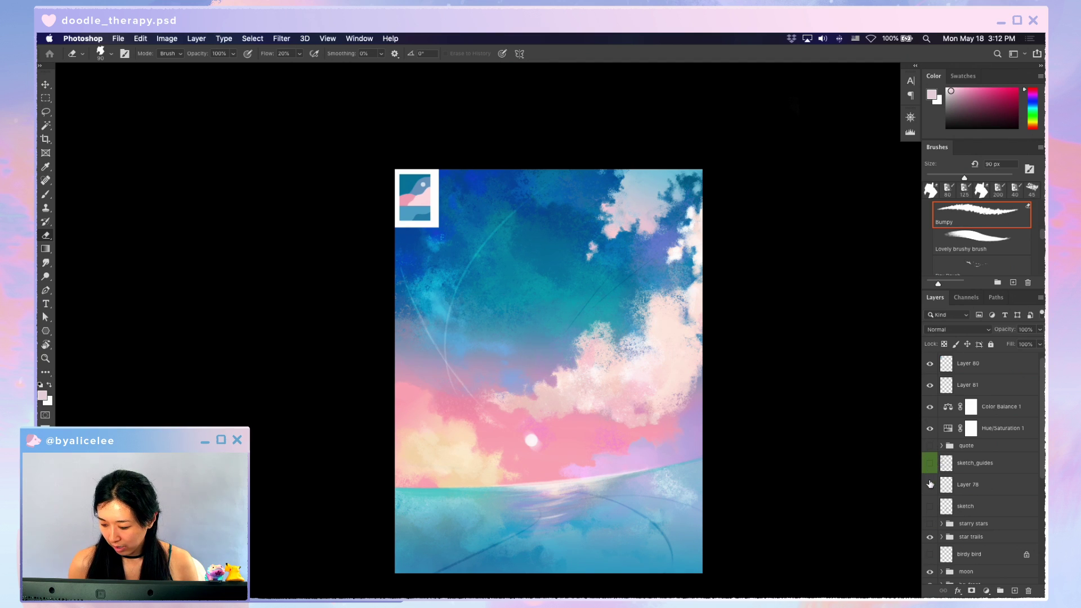
pyautogui.click(931, 506)
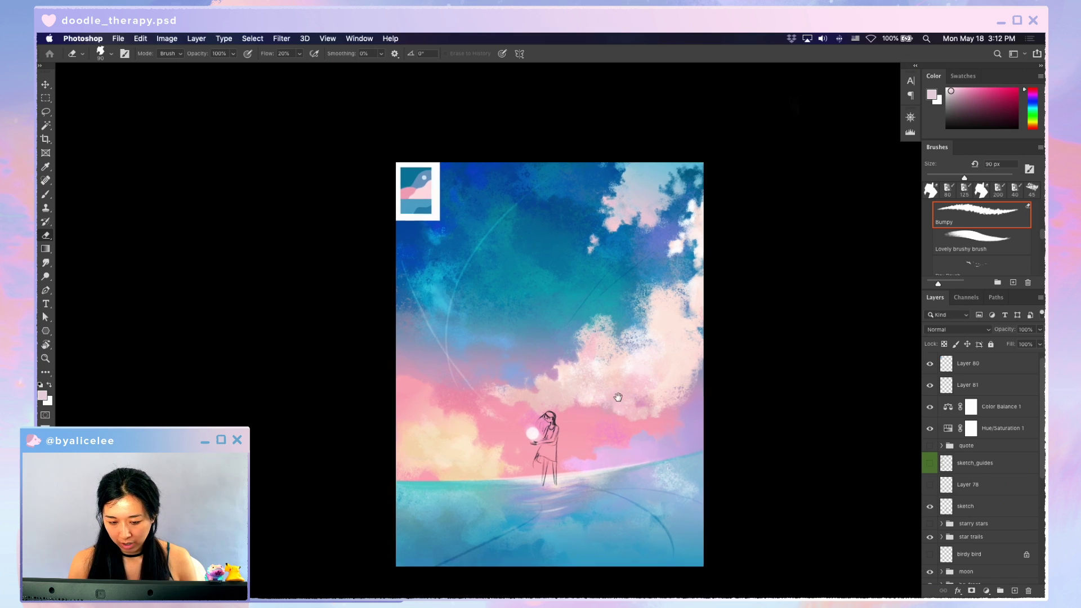
pyautogui.scroll(-2, 615, 403)
pyautogui.press('v')
pyautogui.moveTo(447, 177); pyautogui.dragTo(438, 167)
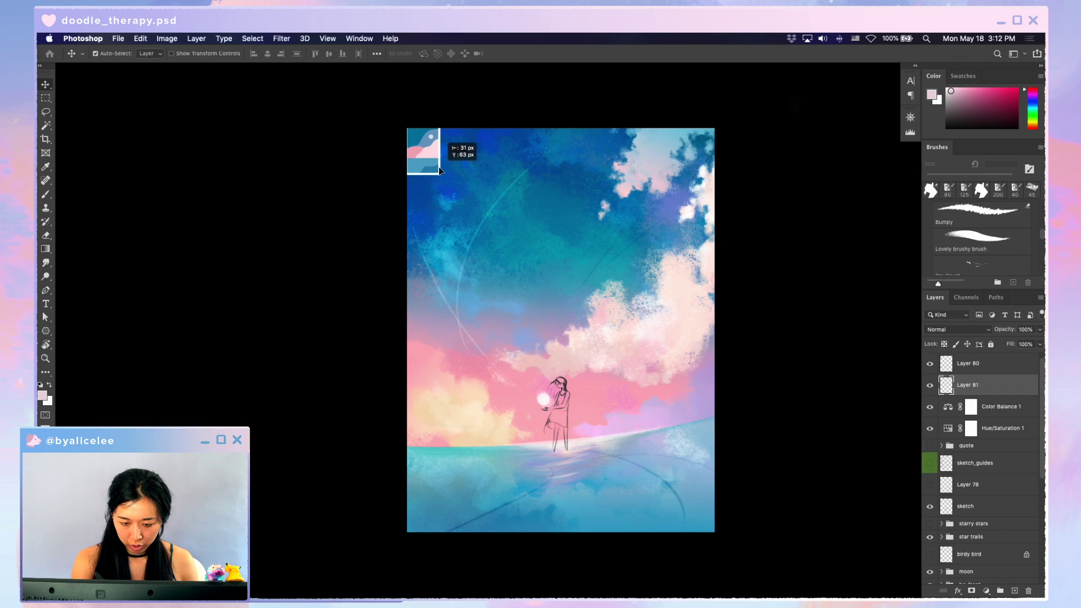
pyautogui.moveTo(564, 385); pyautogui.dragTo(569, 384)
pyautogui.press('super+z')
pyautogui.moveTo(566, 385); pyautogui.dragTo(566, 386)
pyautogui.press('super+z')
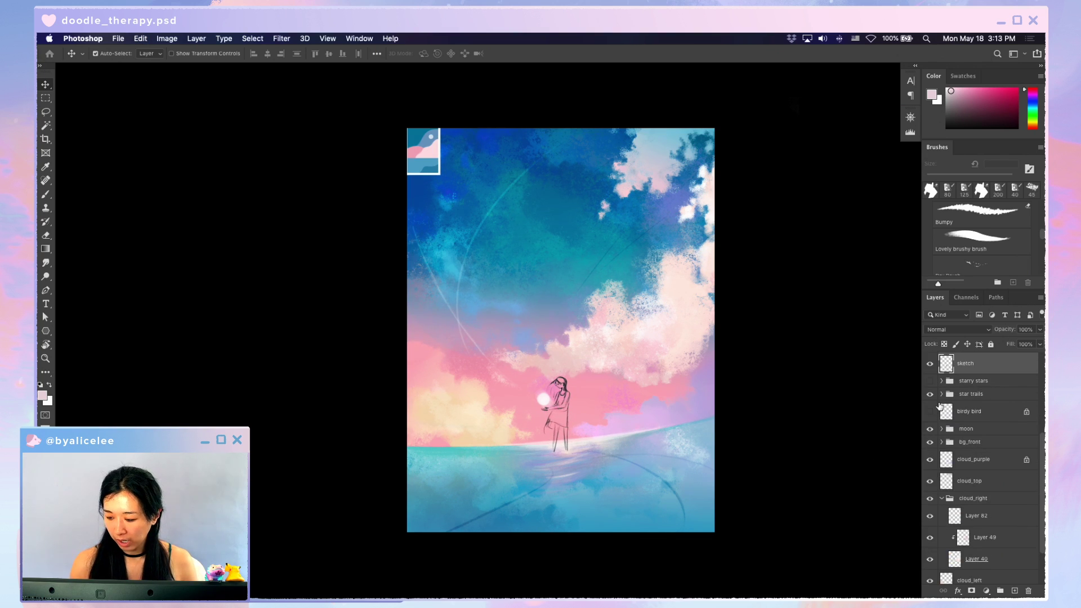
# - Turn on the starry stars and quote groups and unlock the birdy bird layer
pyautogui.click(931, 380)
pyautogui.scroll(3, 949, 382)
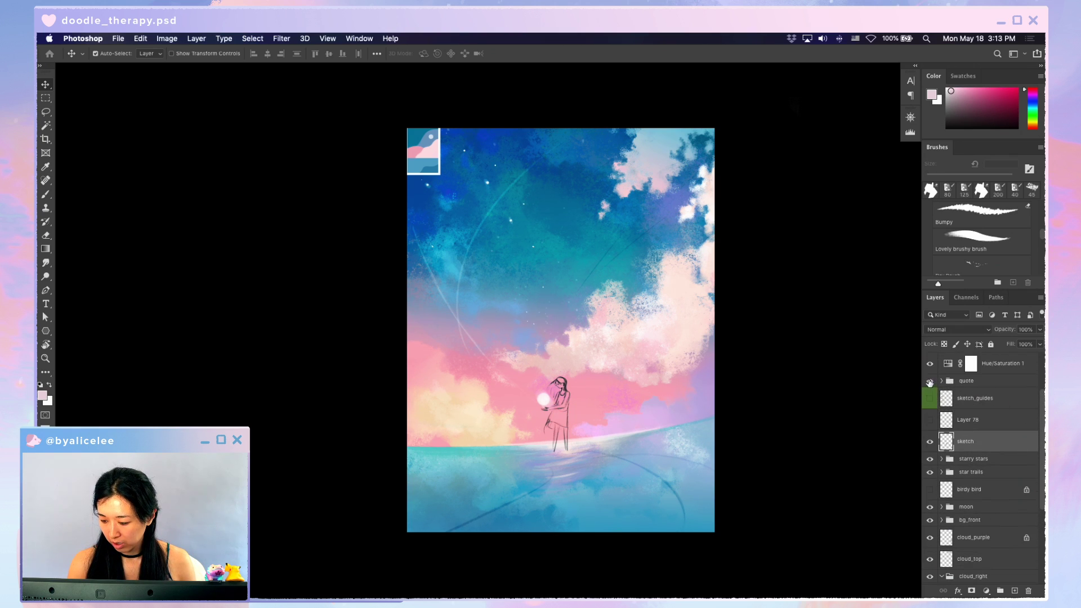
pyautogui.click(931, 381)
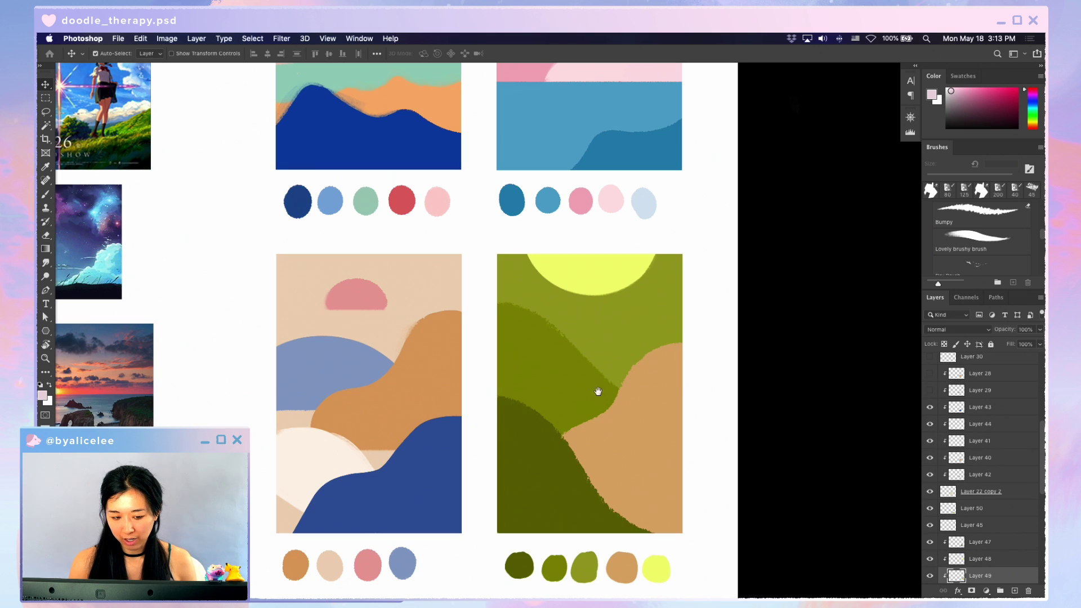
pyautogui.scroll(3, 596, 390)
pyautogui.moveTo(704, 417); pyautogui.dragTo(843, 444)
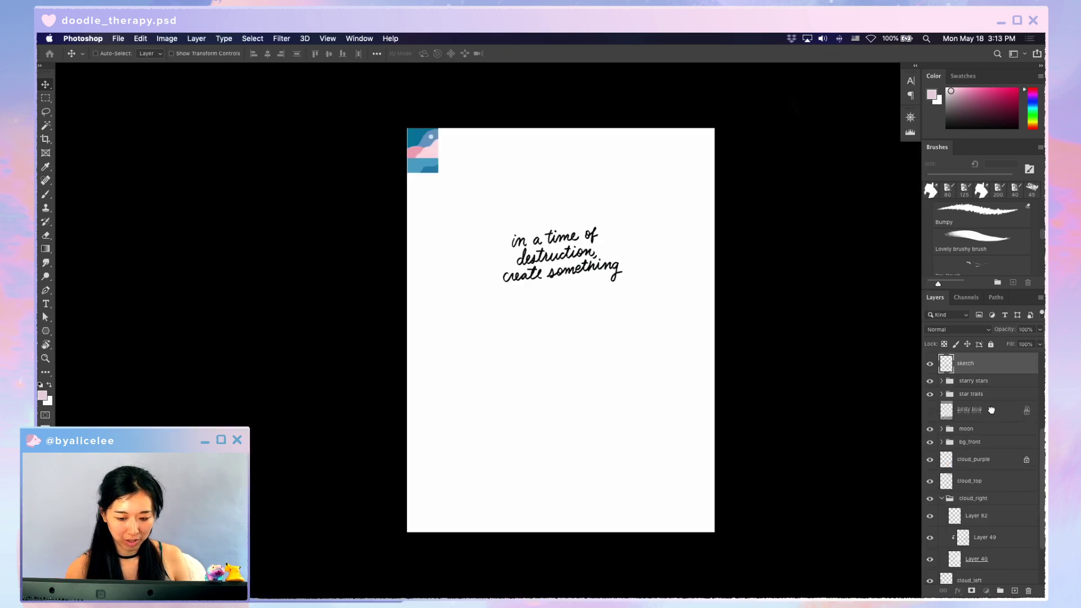
pyautogui.moveTo(1022, 411); pyautogui.dragTo(1029, 418)
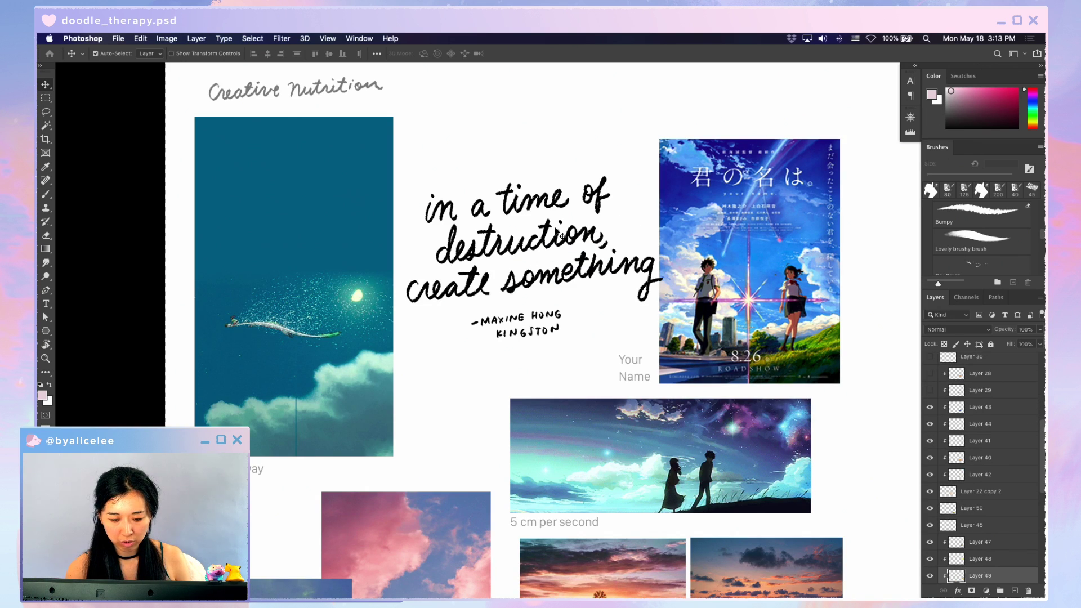
# - Review the quote among the Creative Nutrition reference images, and hide the quote group in the painting
pyautogui.press('super+minus')
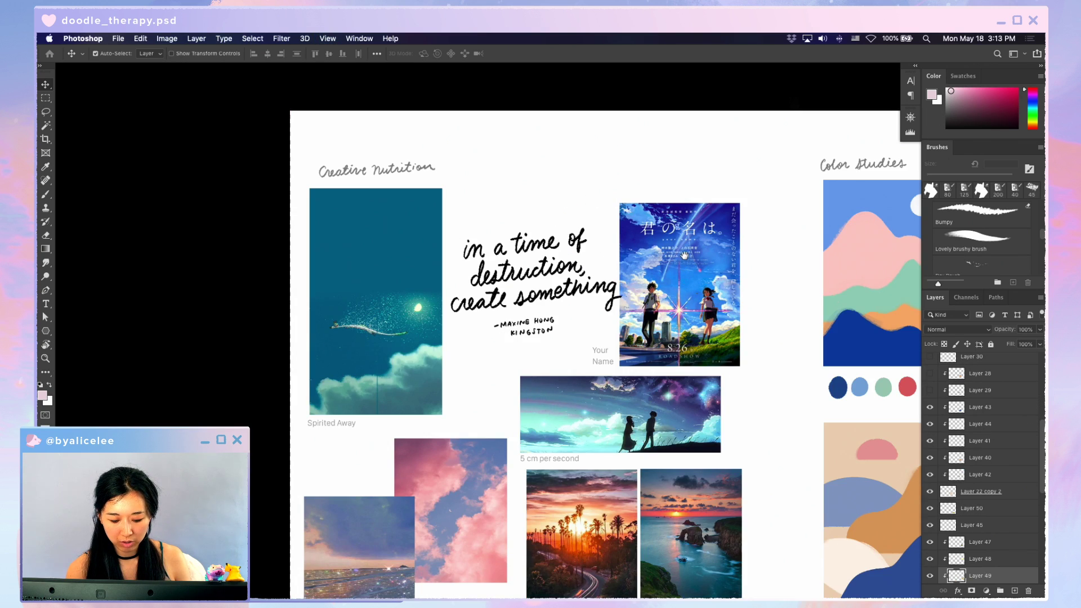
pyautogui.scroll(-2, 684, 257)
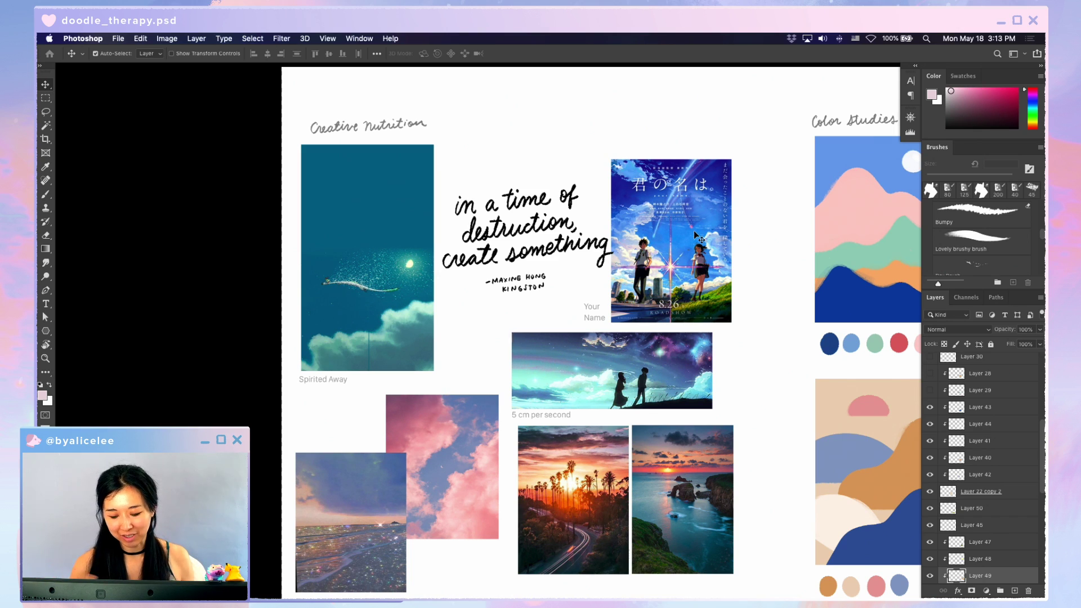
pyautogui.press('super')
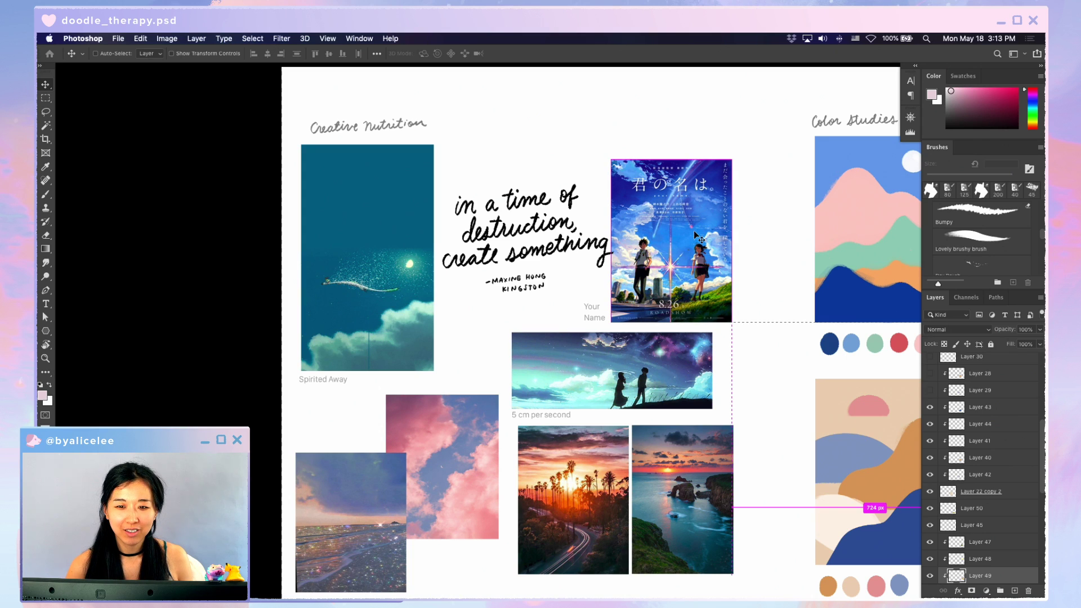
pyautogui.hotkey('ctrl', 'Tab')
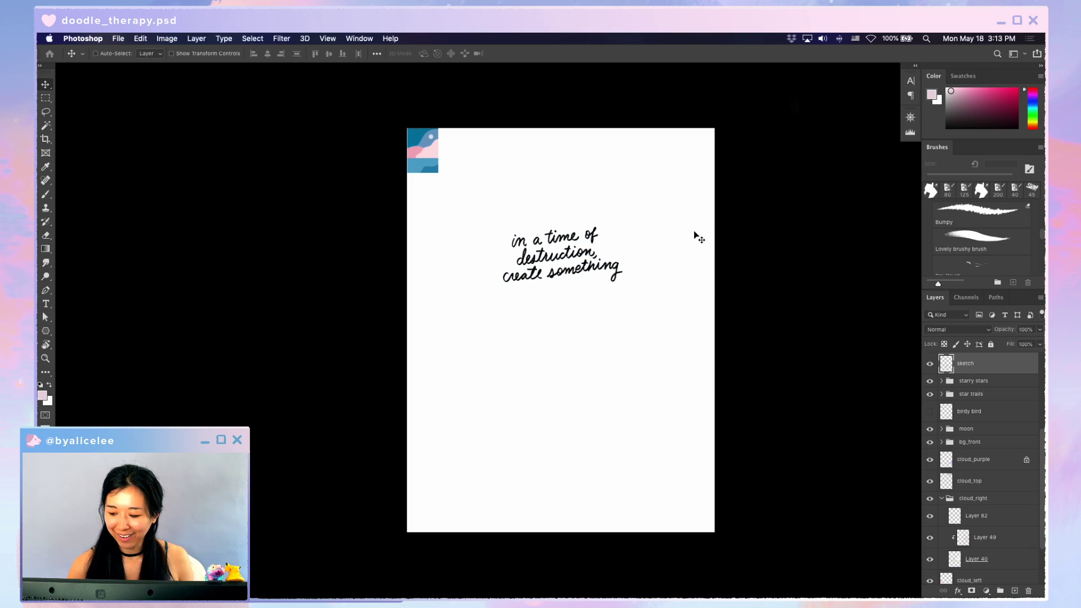
pyautogui.moveTo(1039, 455); pyautogui.dragTo(1041, 378)
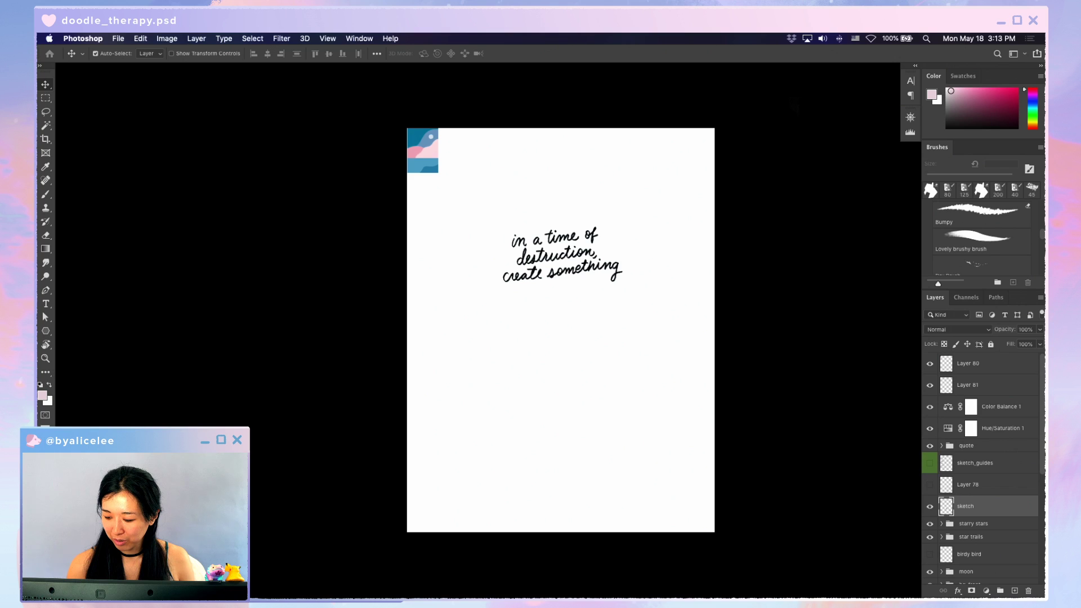
pyautogui.click(930, 446)
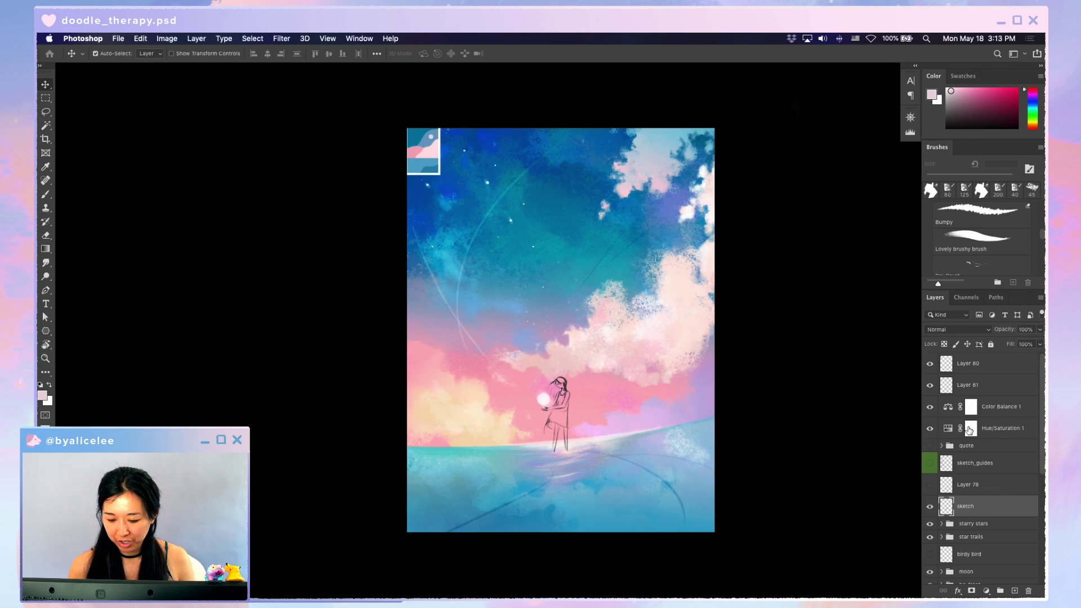
# - Scale the moon group and the sketch layer up together slightly, growing the figure upward from the horizon, and save the file
pyautogui.moveTo(552, 396); pyautogui.dragTo(546, 396)
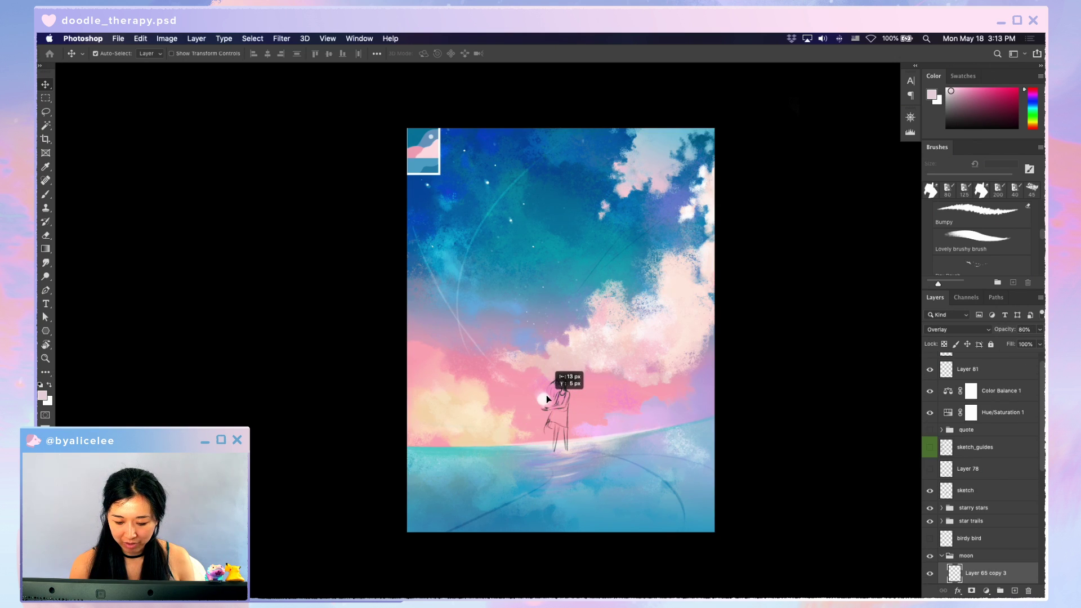
pyautogui.click(985, 557)
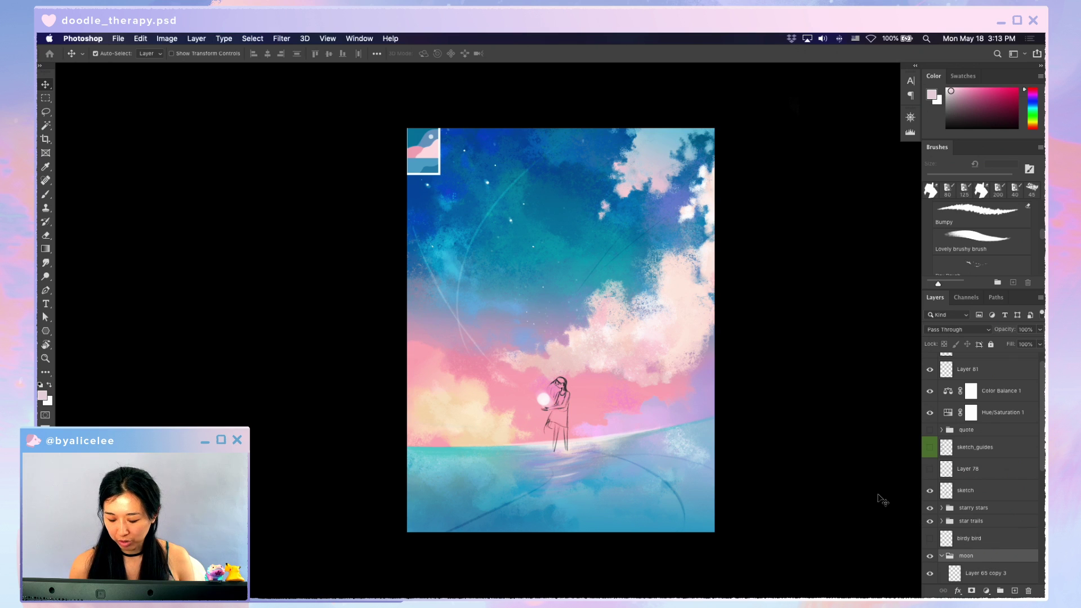
pyautogui.click(566, 389)
pyautogui.hotkey('ctrl', 't')
pyautogui.moveTo(567, 380)
pyautogui.mouseDown()
pyautogui.moveTo(575, 369)
pyautogui.moveTo(554, 364)
pyautogui.moveTo(568, 369)
pyautogui.moveTo(568, 408)
pyautogui.mouseUp()
pyautogui.press('Return')
pyautogui.press('super+t')
pyautogui.press('Return')
pyautogui.press('super+t')
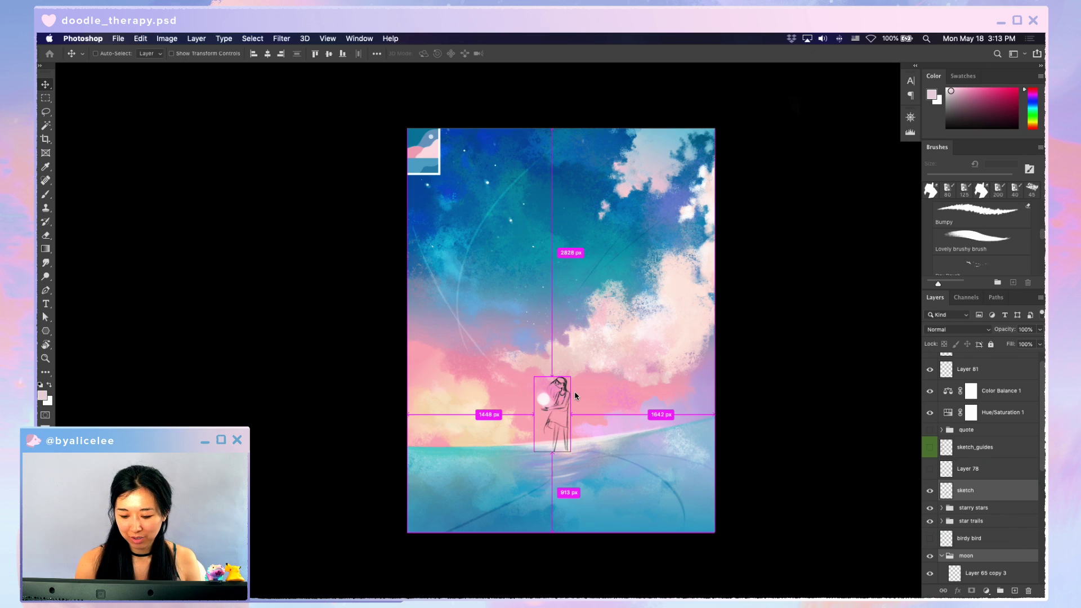
pyautogui.moveTo(570, 374); pyautogui.dragTo(573, 369)
pyautogui.press('Return')
pyautogui.press('super+s')
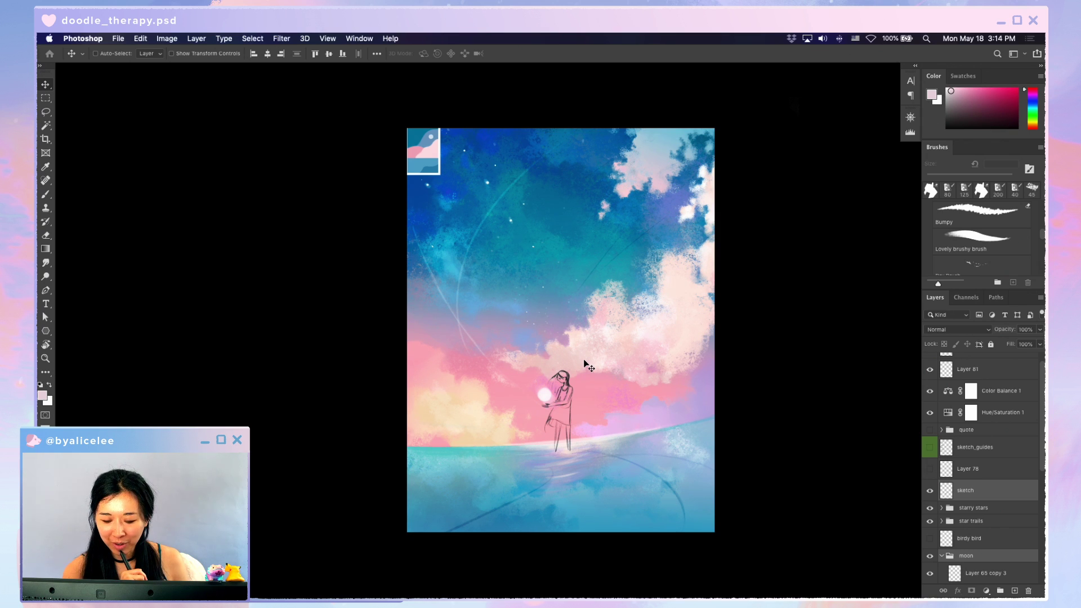
# - Examine the four color studies and their palettes beside the reference images, and return to the painting
pyautogui.hotkey('ctrl', 'Tab')
pyautogui.hotkey('ctrl', 'Tab')
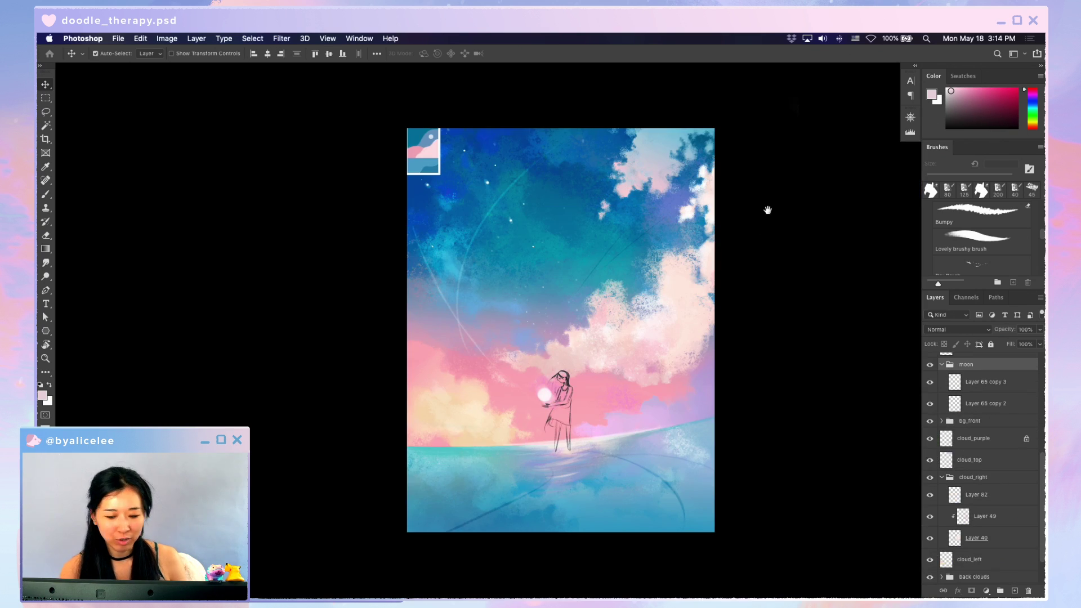
pyautogui.moveTo(754, 221); pyautogui.dragTo(711, 217)
pyautogui.hotkey('ctrl', 'Tab')
pyautogui.hscroll(10, 821, 220)
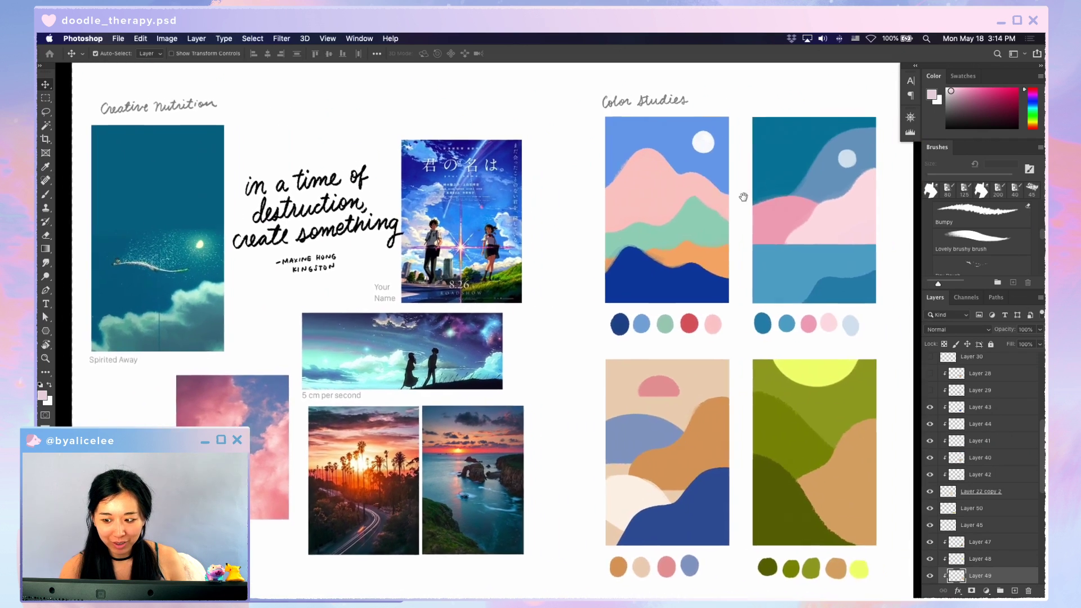
pyautogui.moveTo(820, 199); pyautogui.dragTo(828, 208)
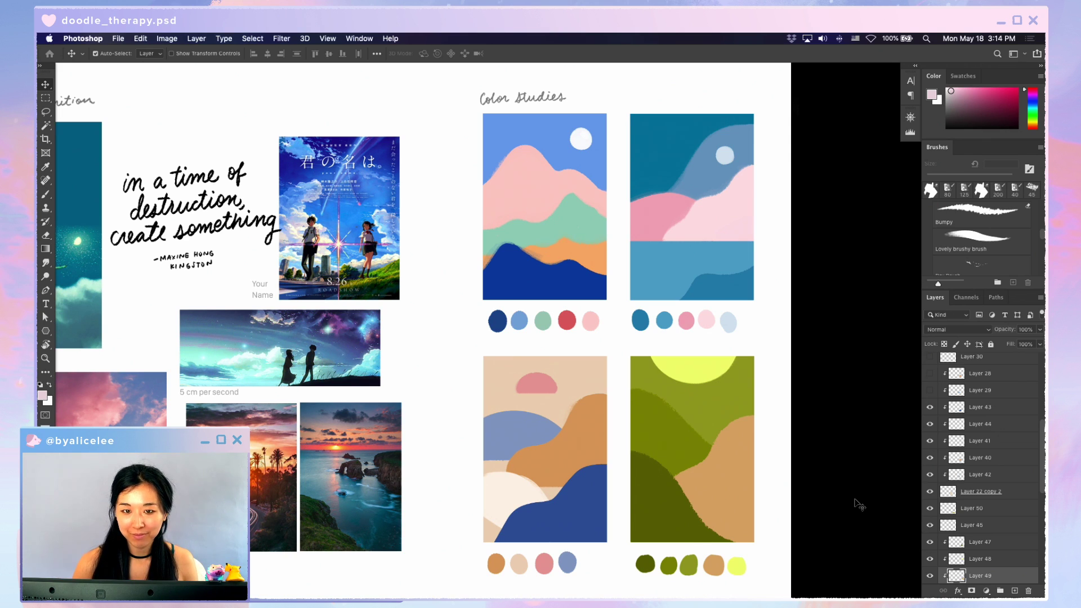
pyautogui.hotkey('ctrl', 'Tab')
# - Enlarge the sketched figure and moon slightly more, shift them a little up and left, and select only the sketch layer
pyautogui.moveTo(616, 391); pyautogui.dragTo(679, 391)
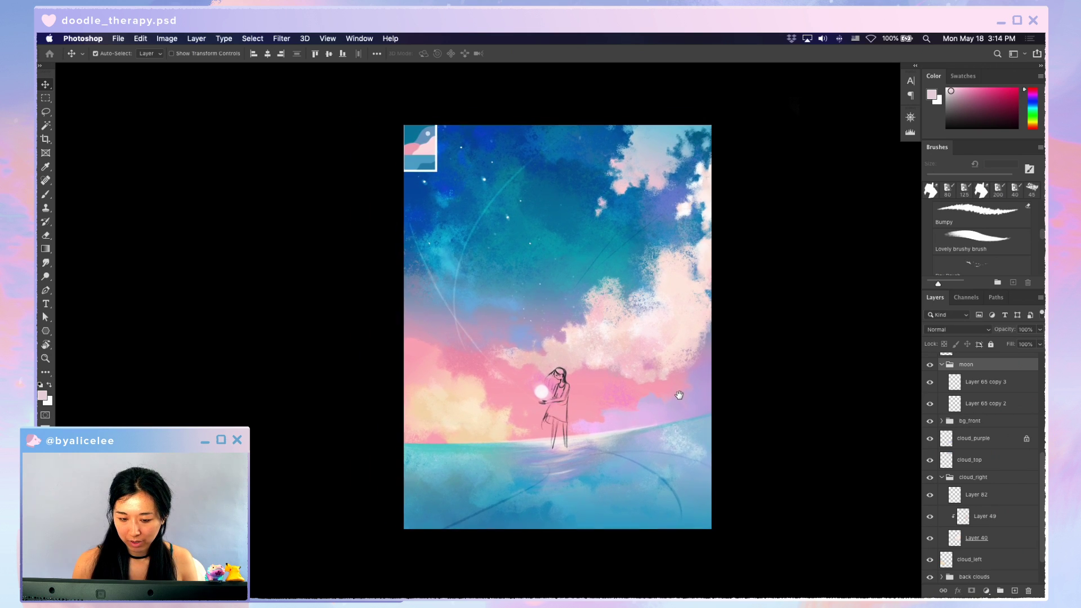
pyautogui.press('super+equal')
pyautogui.moveTo(579, 404)
pyautogui.mouseDown()
pyautogui.moveTo(674, 333)
pyautogui.moveTo(609, 344)
pyautogui.mouseUp()
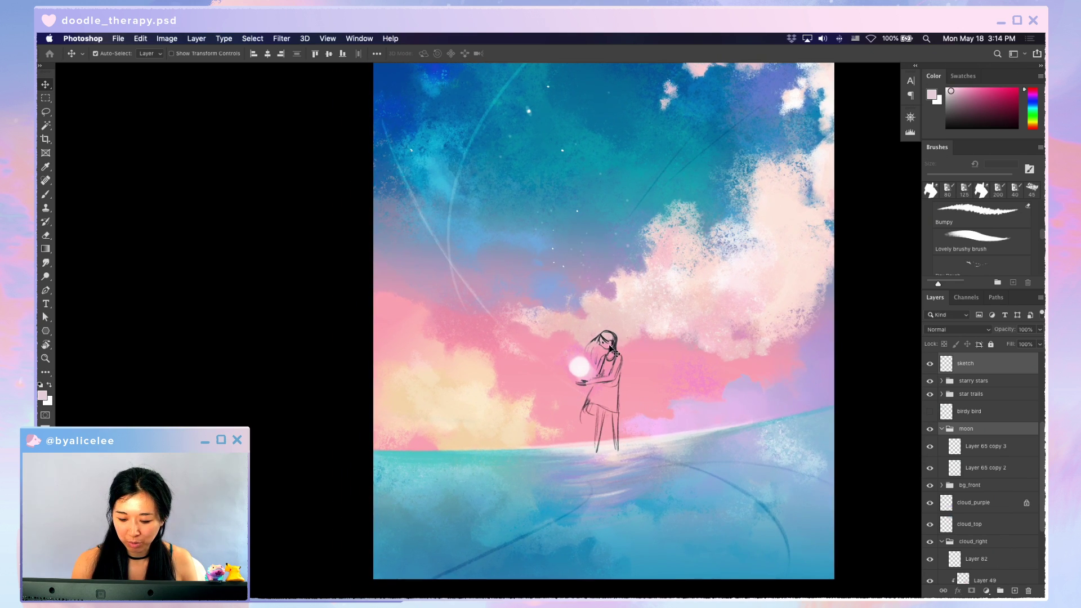
pyautogui.press('super+t')
pyautogui.press('Return')
pyautogui.moveTo(616, 344)
pyautogui.mouseDown()
pyautogui.moveTo(598, 342)
pyautogui.moveTo(610, 332)
pyautogui.mouseUp()
pyautogui.click(648, 376)
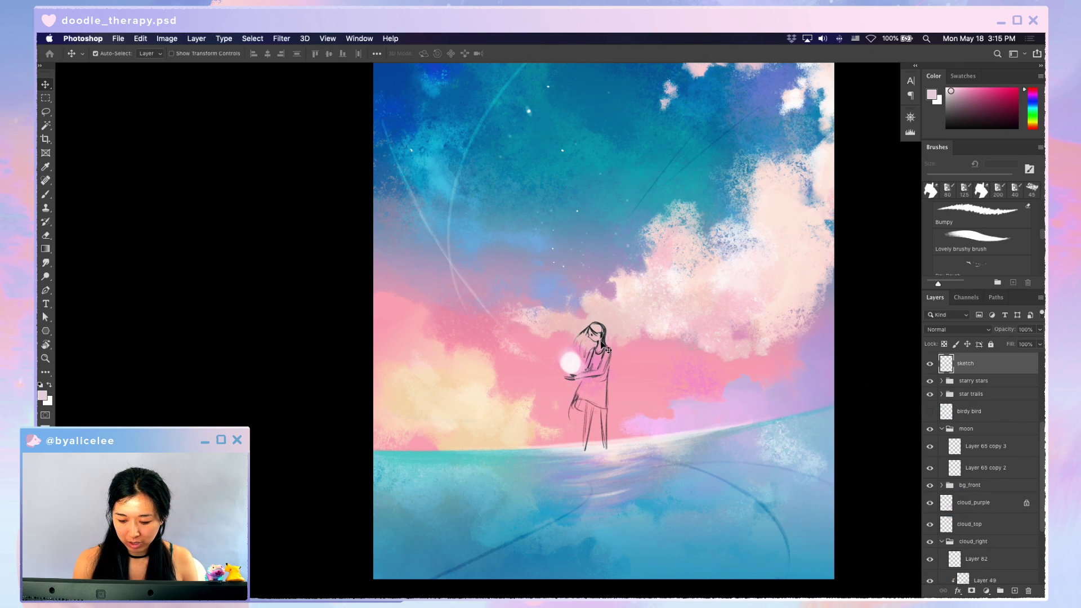
pyautogui.press('super+z')
# - Touch up the figure's sketch lines in black with Kyle's Bold Pencil, reducing the brush to 20 px and undoing stray strokes
pyautogui.press('super+equal')
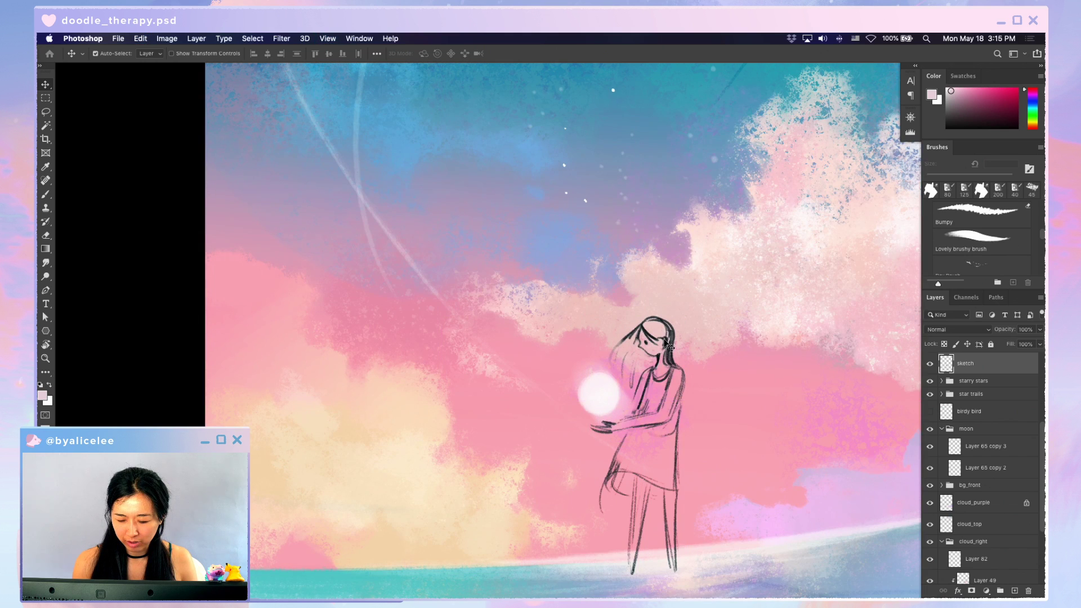
pyautogui.press('d')
pyautogui.press('b')
pyautogui.press('[')
pyautogui.press('[')
pyautogui.press('[')
pyautogui.press('[')
pyautogui.press('[')
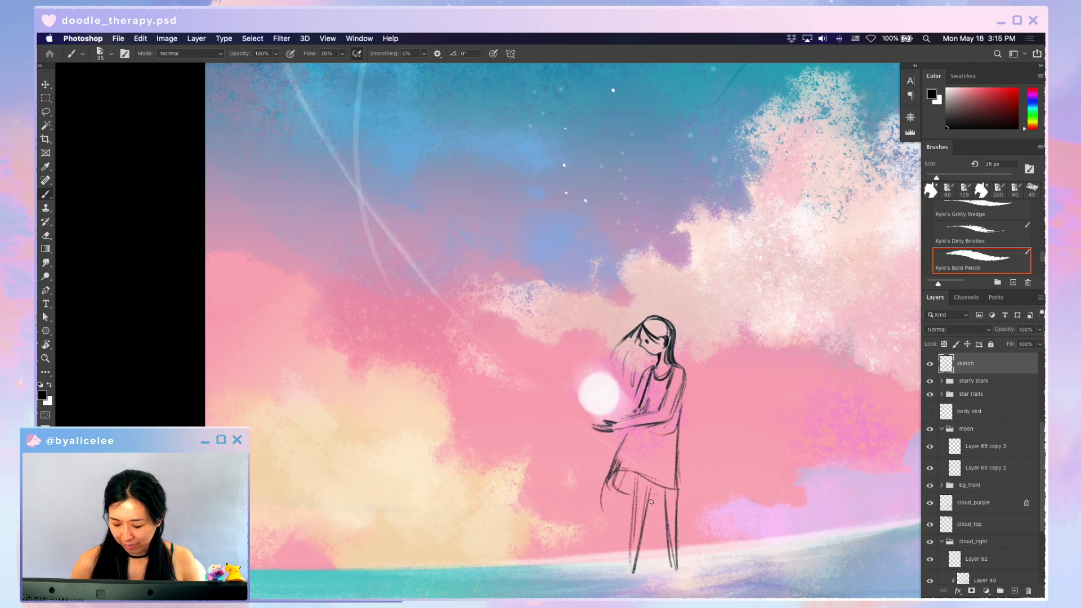
pyautogui.moveTo(637, 386); pyautogui.dragTo(632, 401)
pyautogui.press('super+z')
pyautogui.press('super+z')
pyautogui.moveTo(634, 397); pyautogui.dragTo(635, 463)
pyautogui.press('super+minus')
pyautogui.press('super+minus')
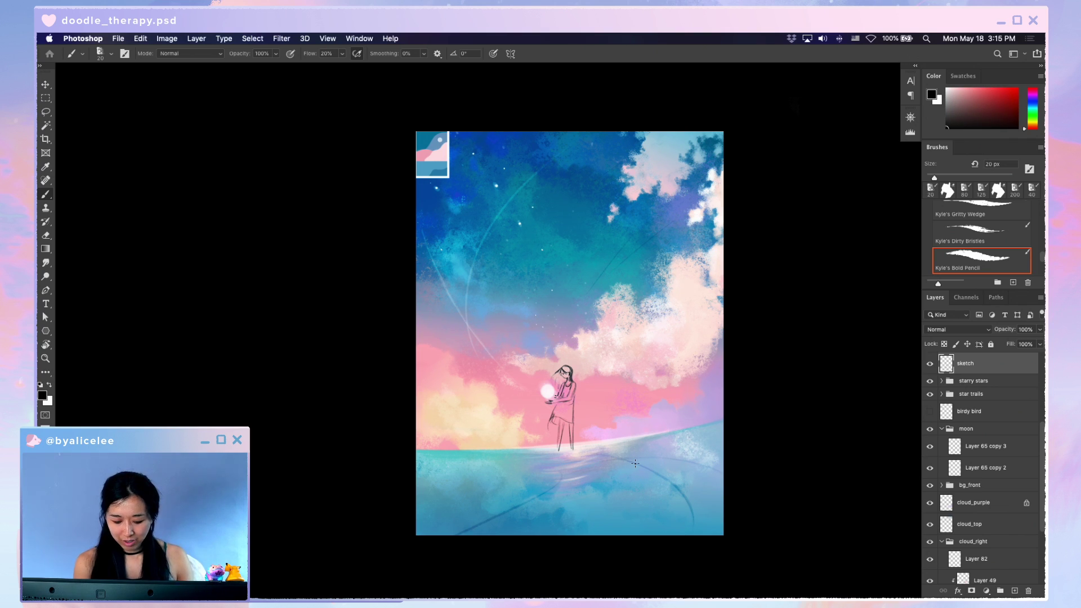
# - Rotate the green palette's swatches slightly to level the row beneath its color study, and return to the painting
pyautogui.hotkey('ctrl', 'Tab')
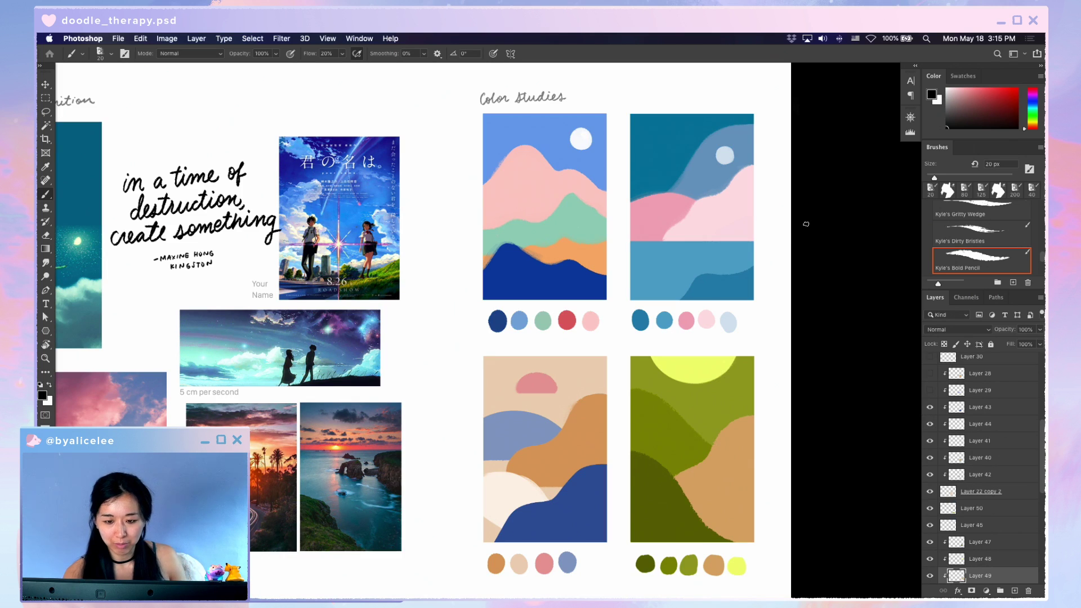
pyautogui.press('v')
pyautogui.moveTo(763, 224); pyautogui.dragTo(789, 217)
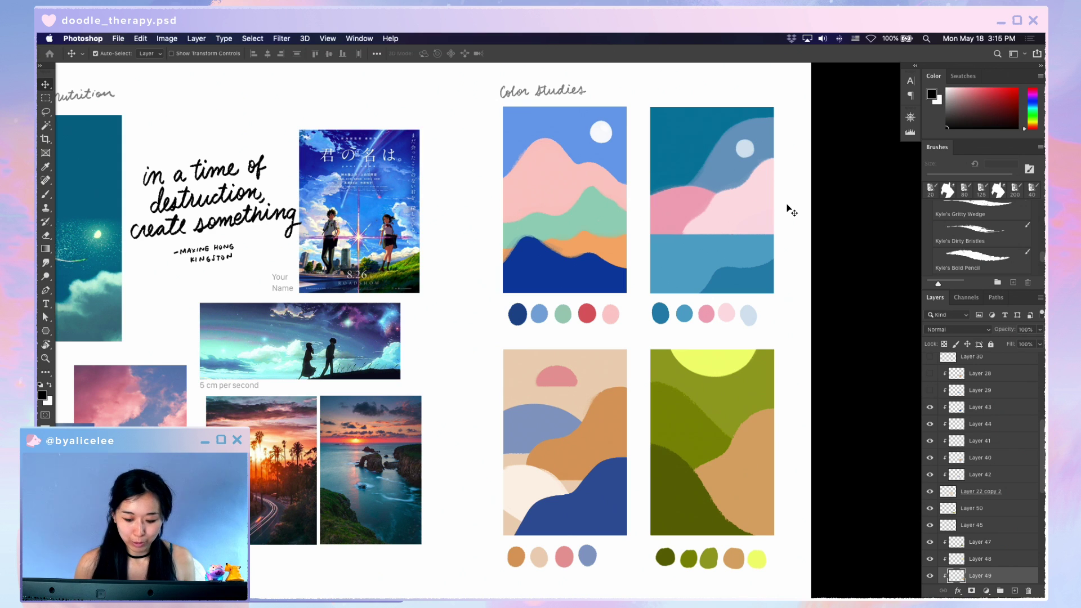
pyautogui.click(559, 379)
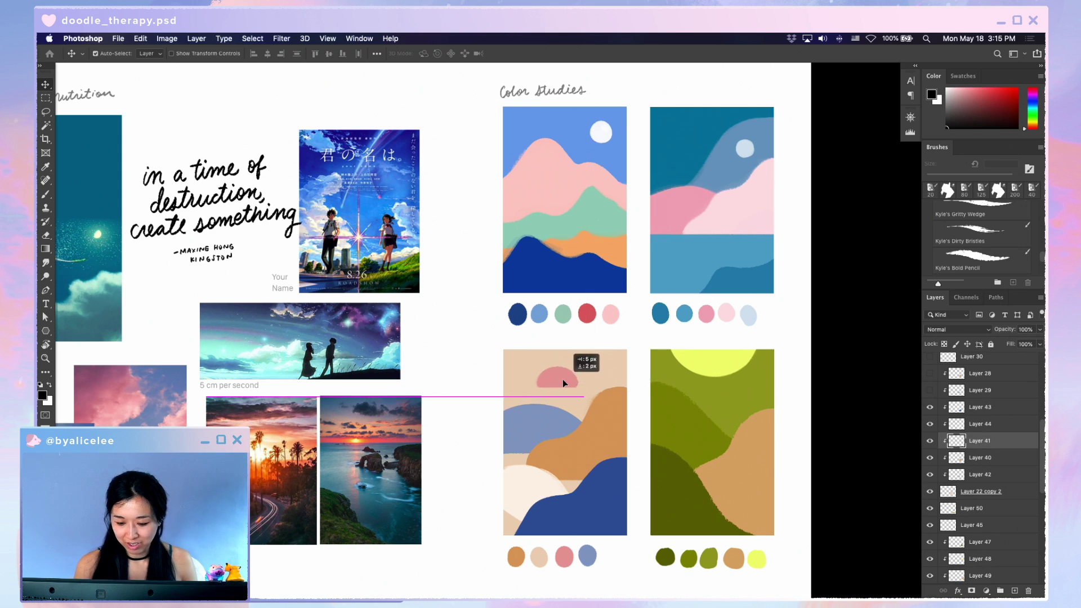
pyautogui.scroll(-1, 803, 455)
pyautogui.scroll(-2, 802, 455)
pyautogui.click(760, 514)
pyautogui.press('super+t')
pyautogui.moveTo(787, 510); pyautogui.dragTo(801, 502)
pyautogui.press('Return')
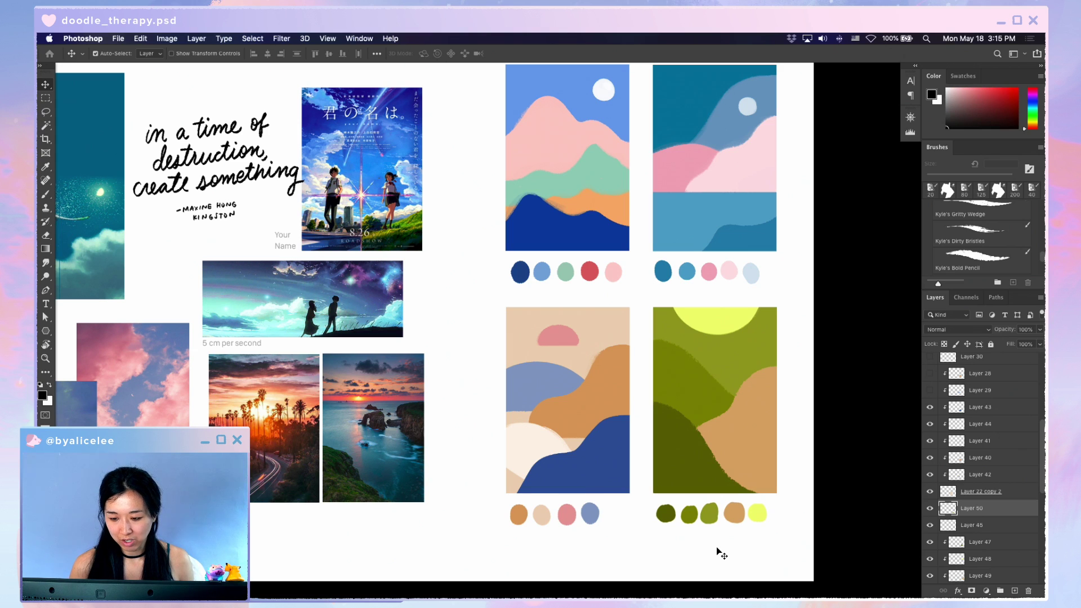
pyautogui.hotkey('ctrl', 'Tab')
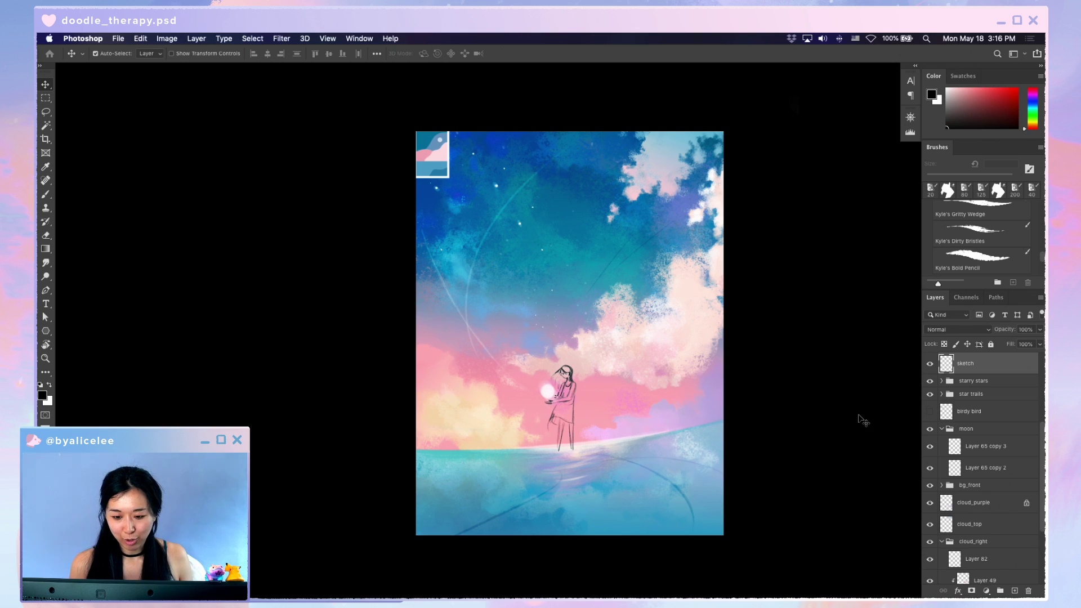
# - Show the birdy bird layer, move the bird slightly higher in the sky and tilt it a little clockwise
pyautogui.press('super+z')
pyautogui.press('super+shift+z')
pyautogui.scroll(1, 1040, 444)
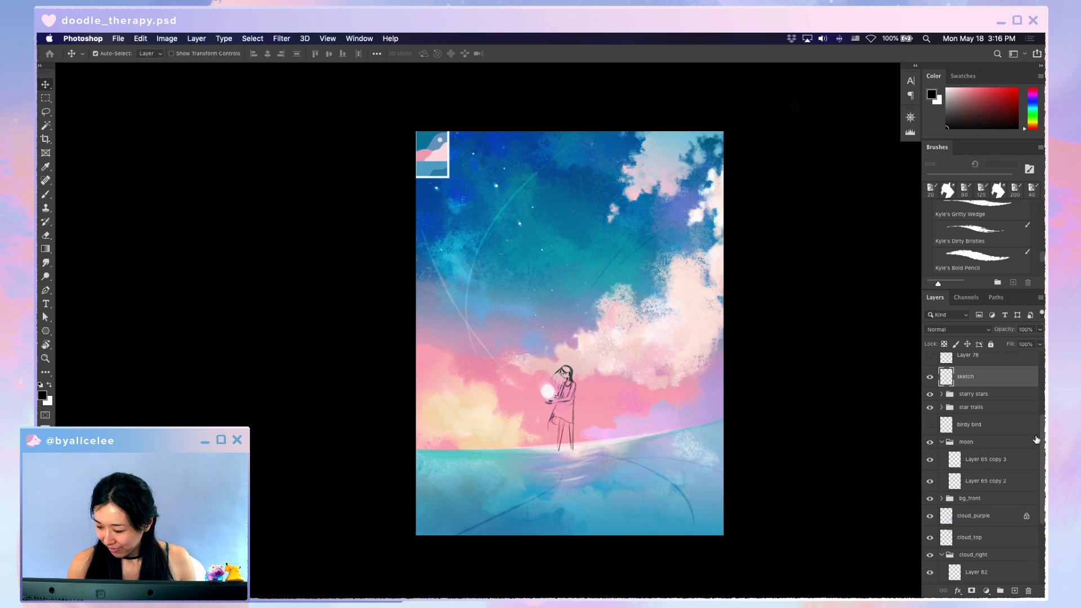
pyautogui.click(931, 425)
pyautogui.click(973, 433)
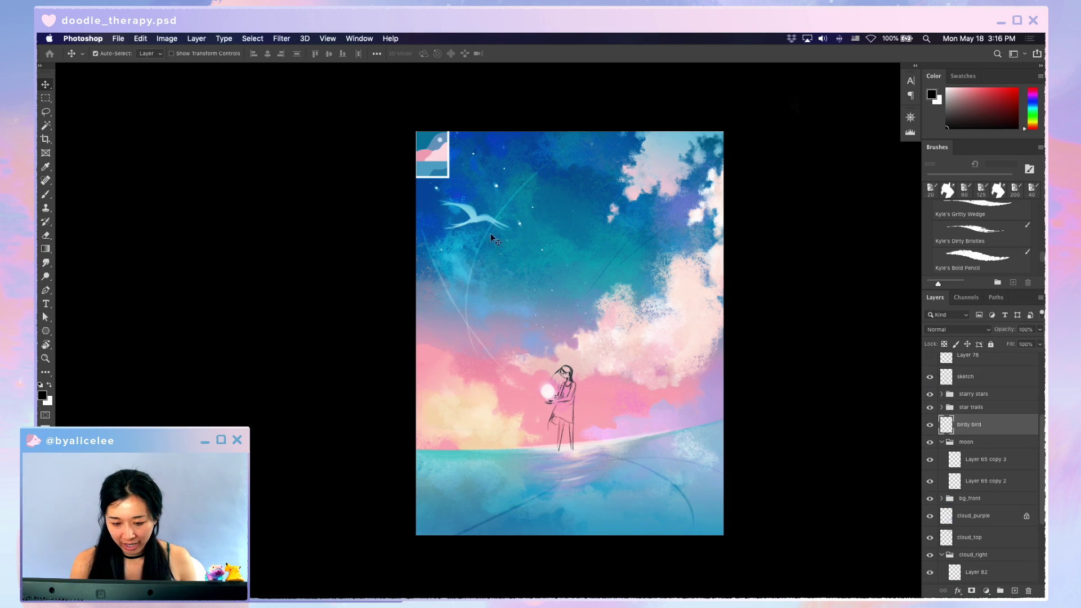
pyautogui.moveTo(480, 218); pyautogui.dragTo(498, 185)
pyautogui.hotkey('ctrl', 't')
pyautogui.moveTo(526, 228)
pyautogui.mouseDown()
pyautogui.moveTo(513, 200)
pyautogui.moveTo(521, 218)
pyautogui.mouseUp()
pyautogui.press('Return')
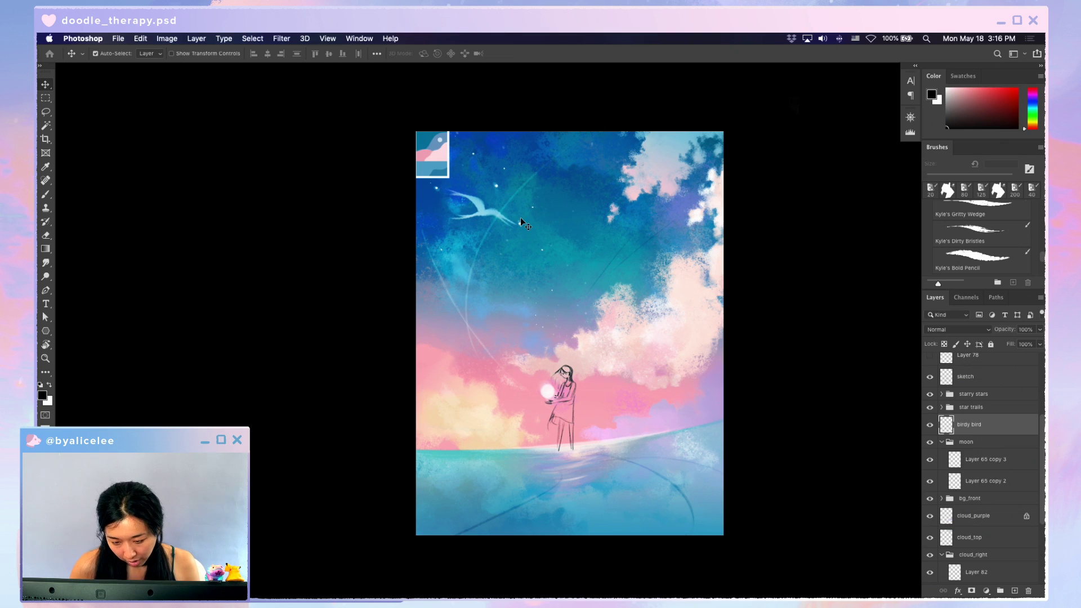
# - Group the color study thumbnail's layers at the top of the stack, show the group, and shift the thumbnail slightly down and right
pyautogui.scroll(5, 980, 451)
pyautogui.keyDown('super'); pyautogui.click(956, 366); pyautogui.keyUp('super')
pyautogui.press('super+g')
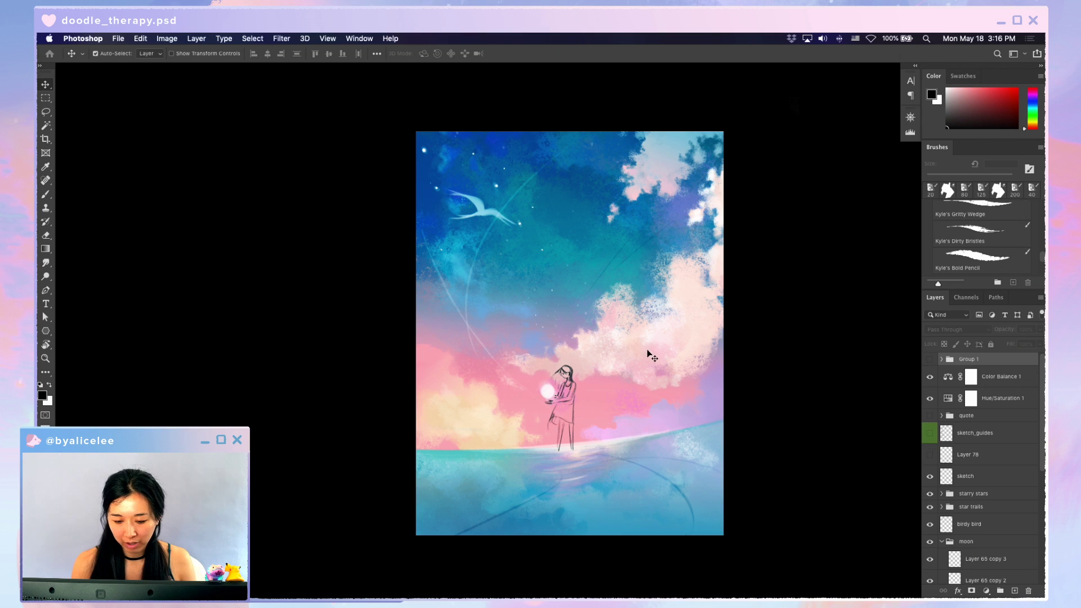
pyautogui.press('super+plus')
pyautogui.press('super+minus')
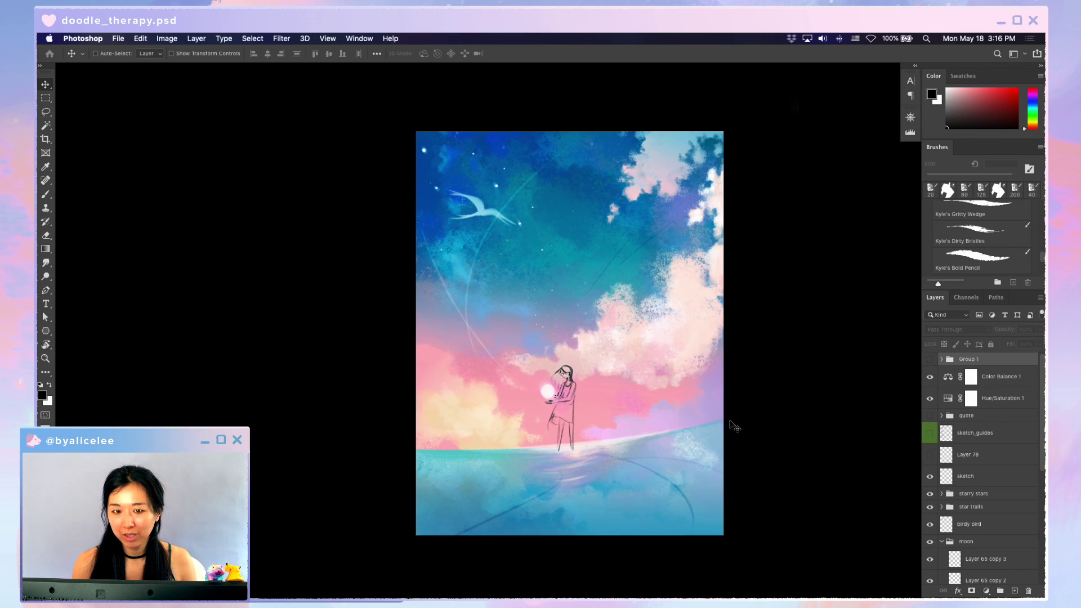
pyautogui.click(930, 360)
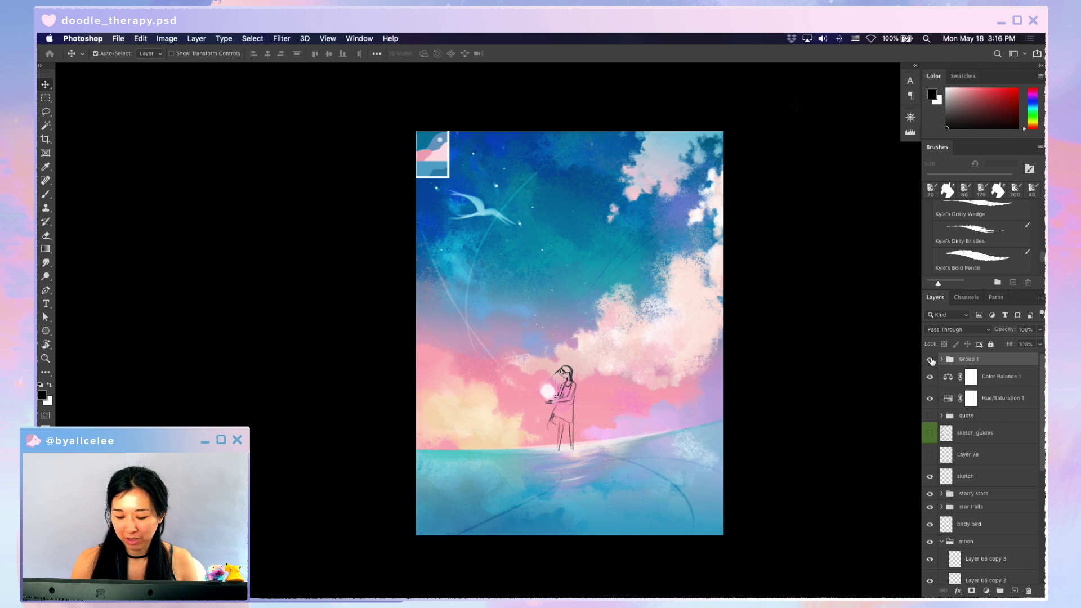
pyautogui.moveTo(433, 157); pyautogui.dragTo(438, 163)
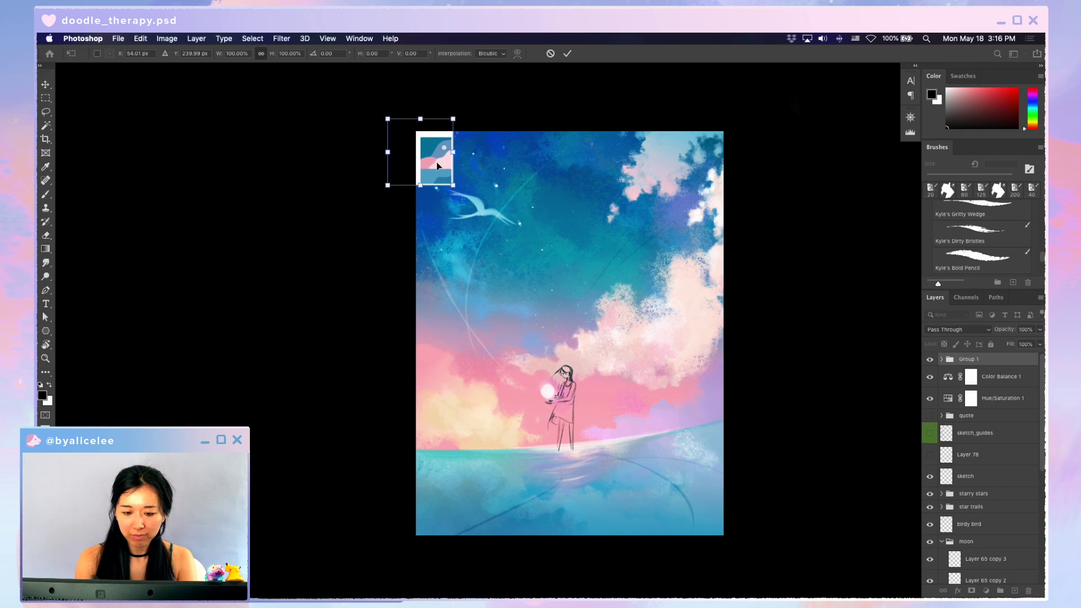
# - Compare the painting with the color studies on the reference board, and hide the thumbnail group in the painting
pyautogui.hotkey('ctrl', 'Tab')
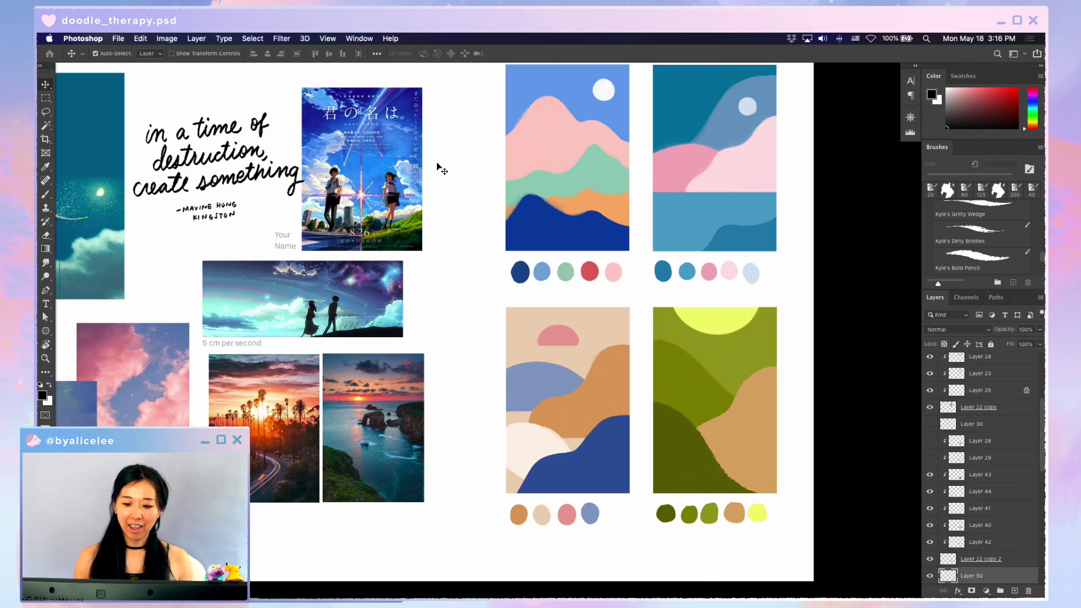
pyautogui.scroll(2, 745, 360)
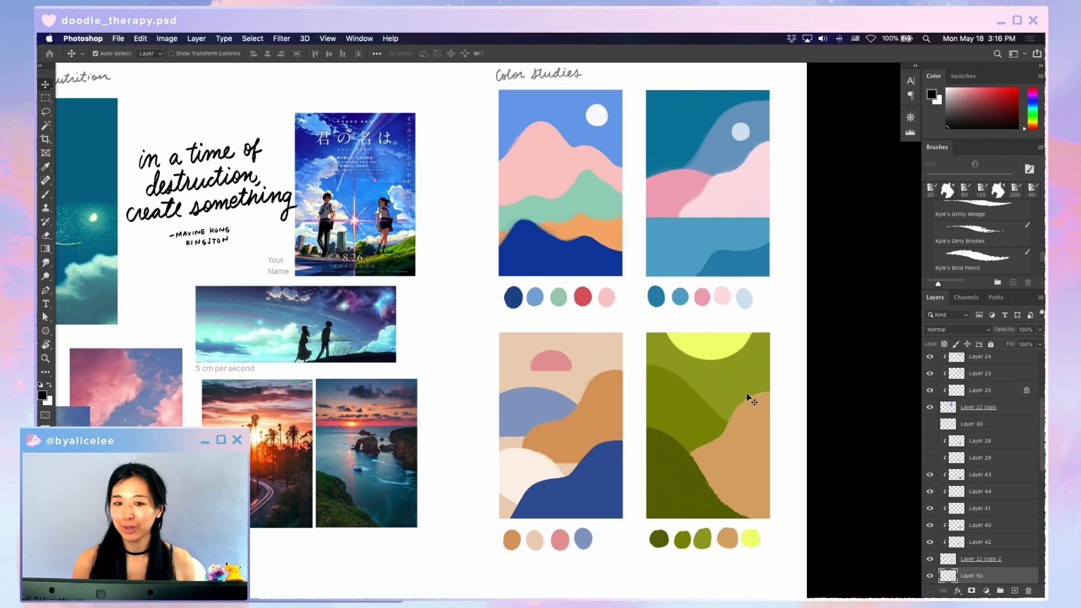
pyautogui.hotkey('ctrl', 'Tab')
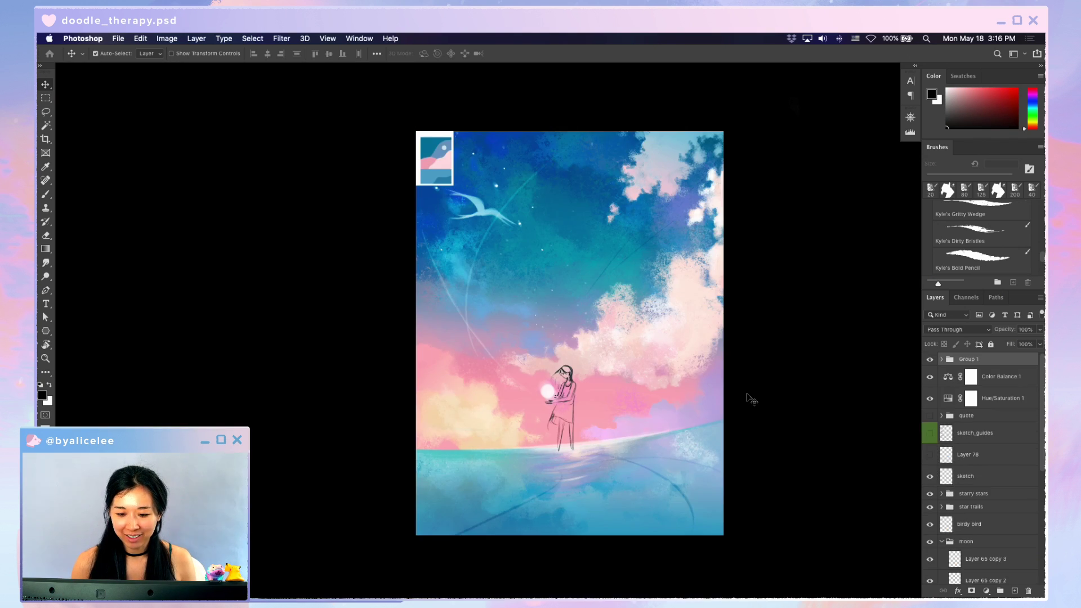
pyautogui.click(934, 359)
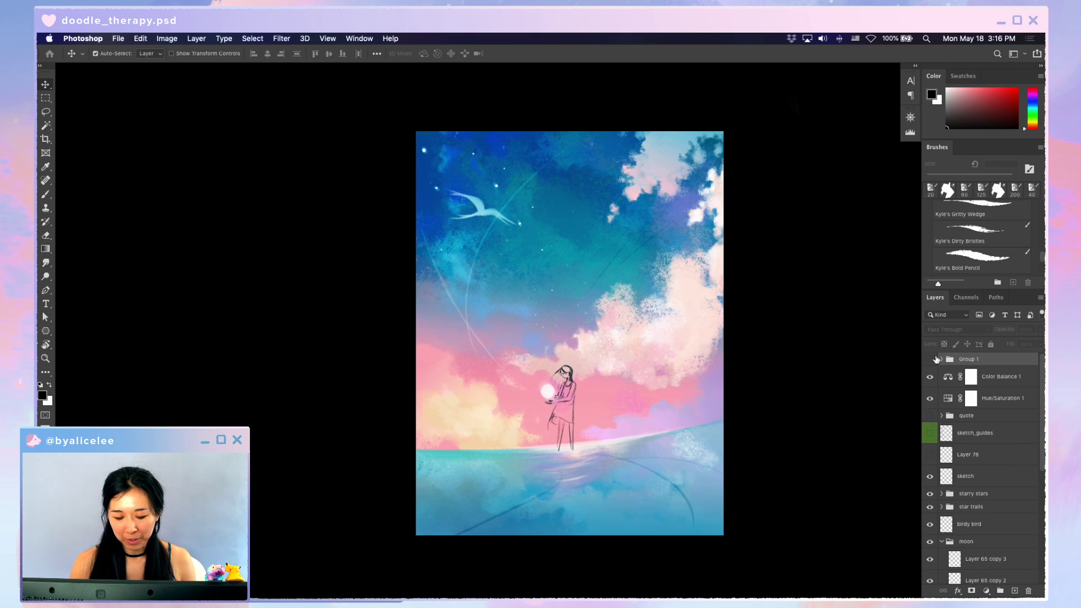
# - Move the bird slightly up and left in the sky, and place Layer 70 beneath Layer 69 in the starry stars group
pyautogui.moveTo(481, 205); pyautogui.dragTo(463, 193)
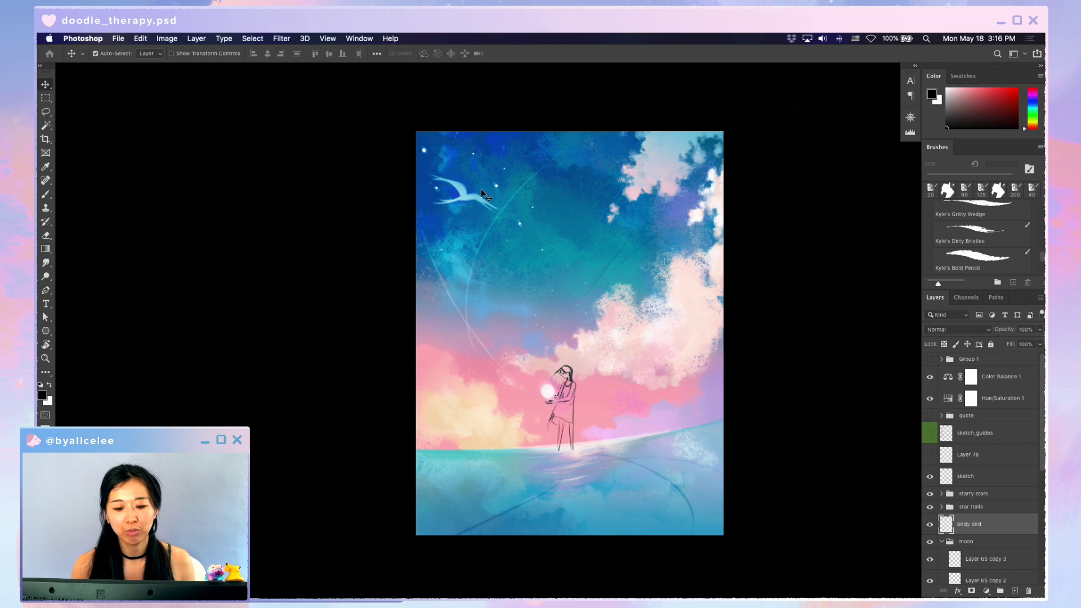
pyautogui.click(521, 221)
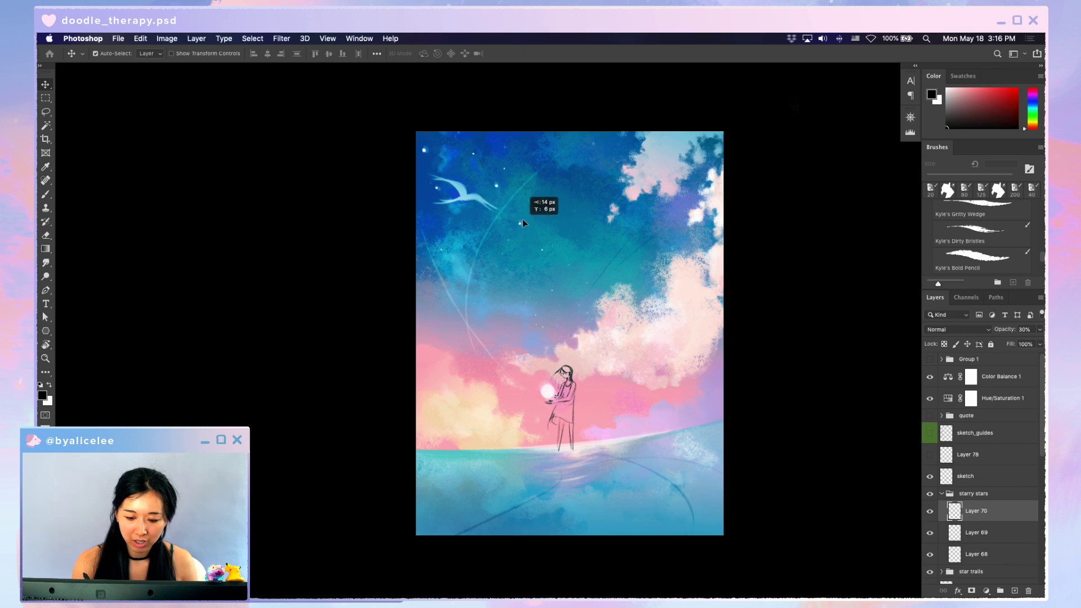
pyautogui.press('super+[')
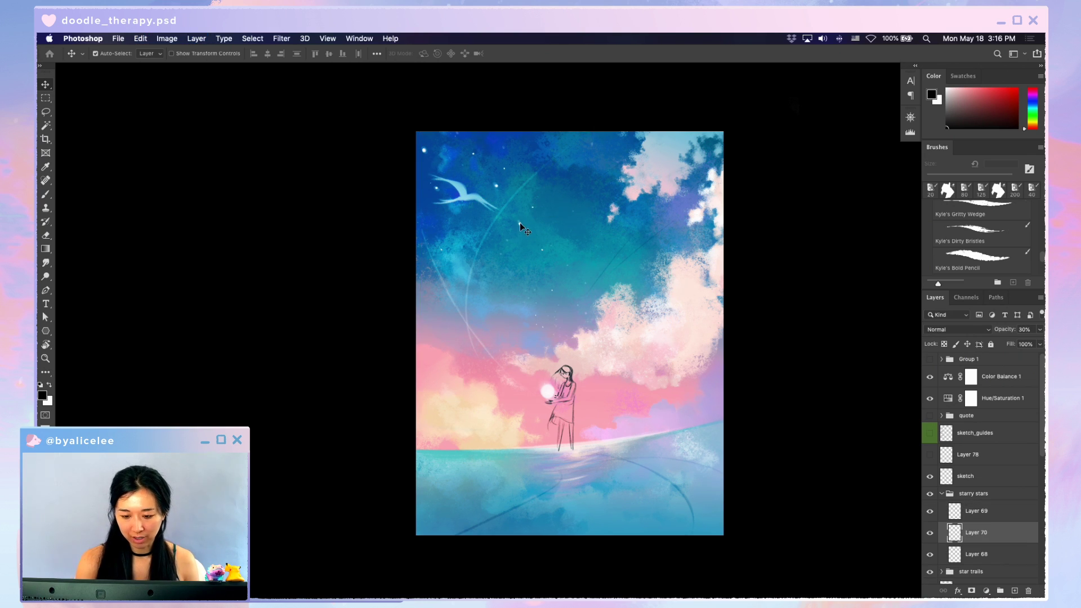
pyautogui.moveTo(520, 222); pyautogui.dragTo(528, 212)
pyautogui.press('super+z')
# - Paint white stars on Layer 69 with Kyle's Bold Pencil, using 15 px for small ones and a larger brush for one near the upper edge
pyautogui.press('super+equal')
pyautogui.press('x')
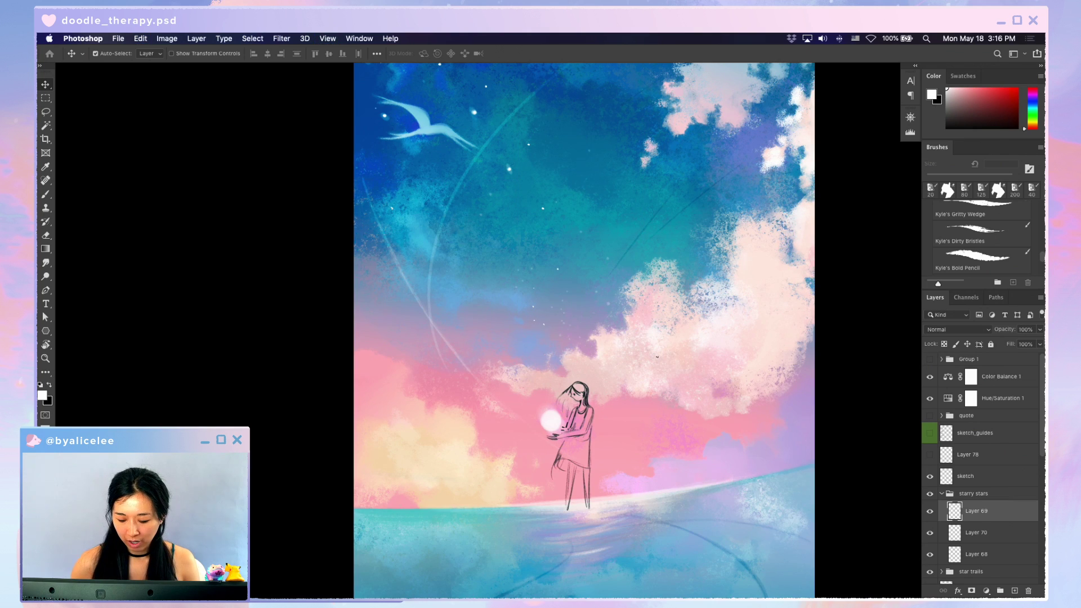
pyautogui.press('b')
pyautogui.press(']')
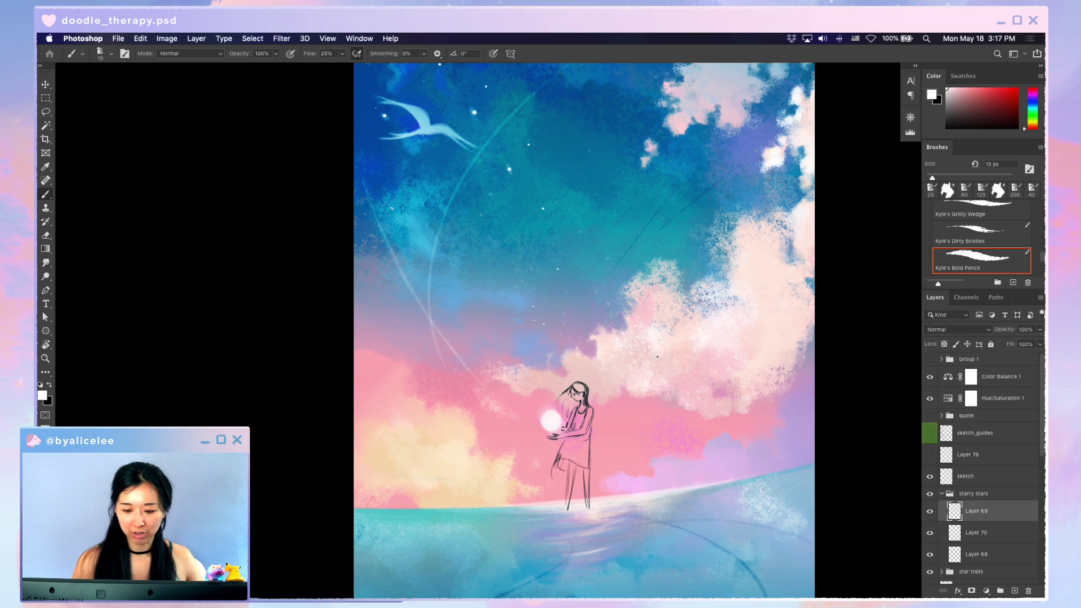
pyautogui.moveTo(483, 281); pyautogui.dragTo(479, 271)
pyautogui.press('super+z')
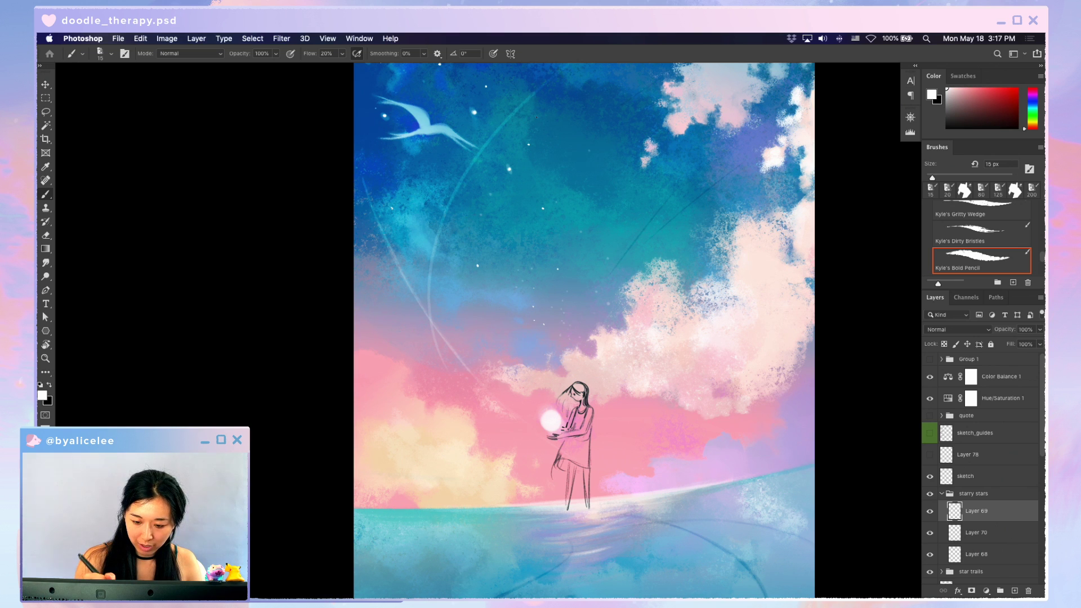
pyautogui.moveTo(536, 107); pyautogui.dragTo(509, 120)
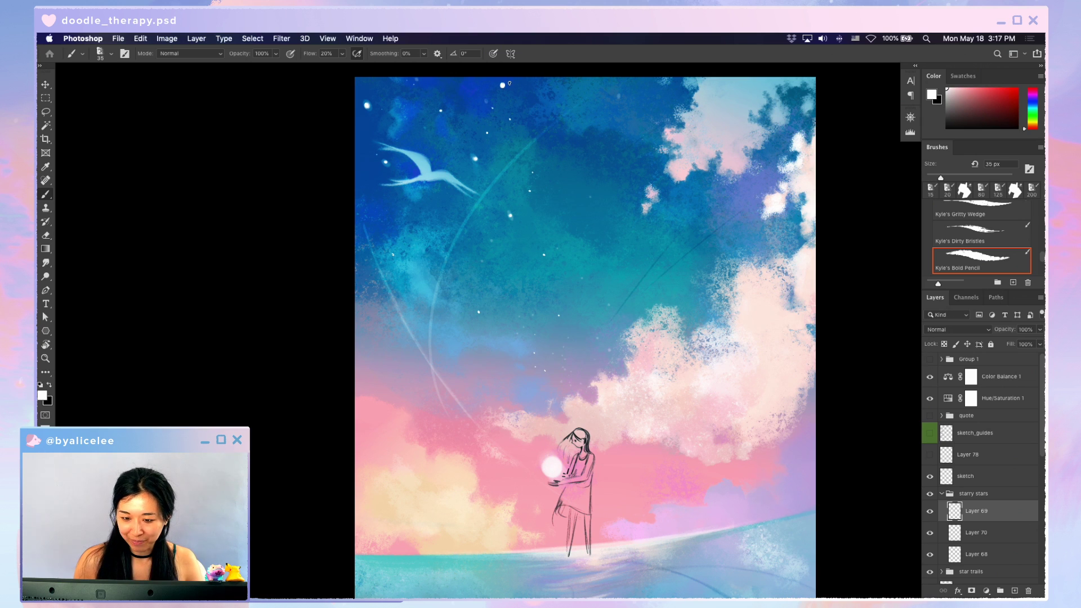
# - Try Layer 69's stars at 70% opacity and restore them to 100%
pyautogui.press('v')
pyautogui.press('4')
pyautogui.press('7')
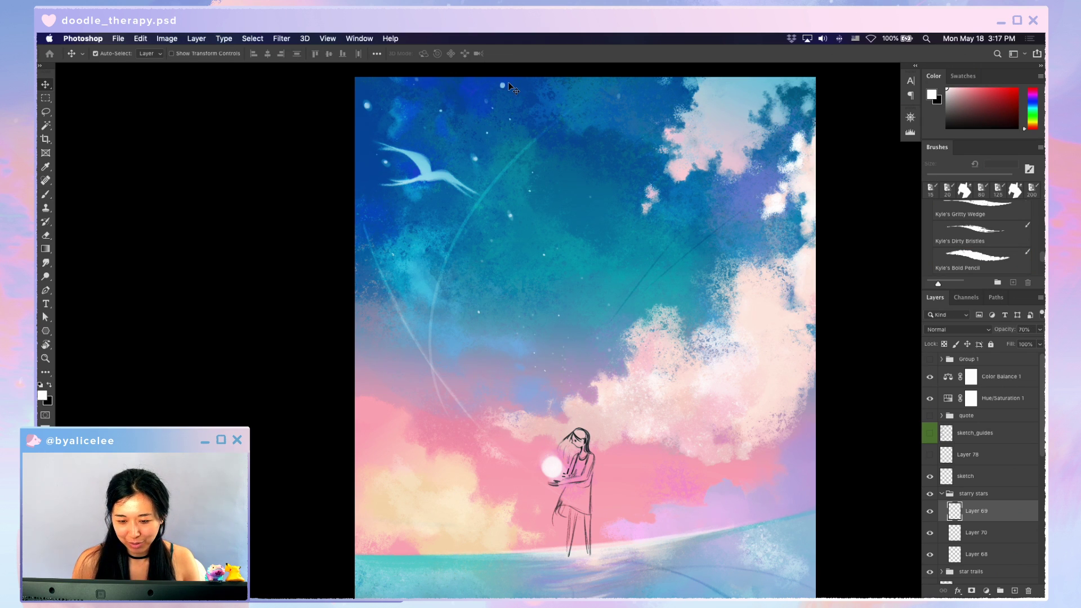
pyautogui.press('0')
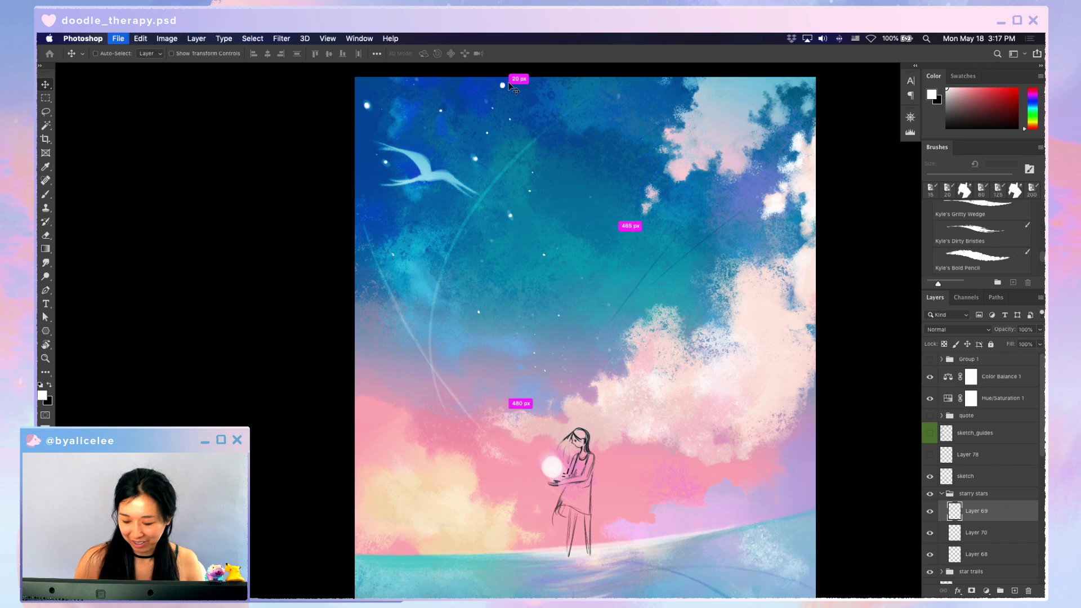
# - Dot more small white stars above the figure and around the bird with the 15 px pencil, and check the whole composition
pyautogui.press('b')
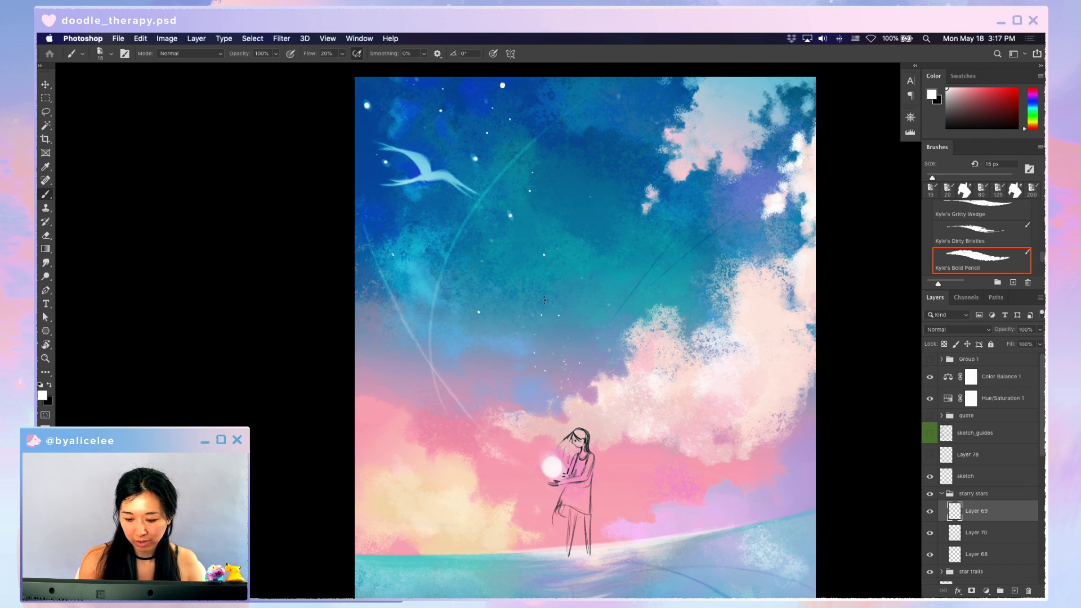
pyautogui.hotkey('ctrl', '-')
pyautogui.hotkey('ctrl', '-')
pyautogui.hotkey('ctrl', '-')
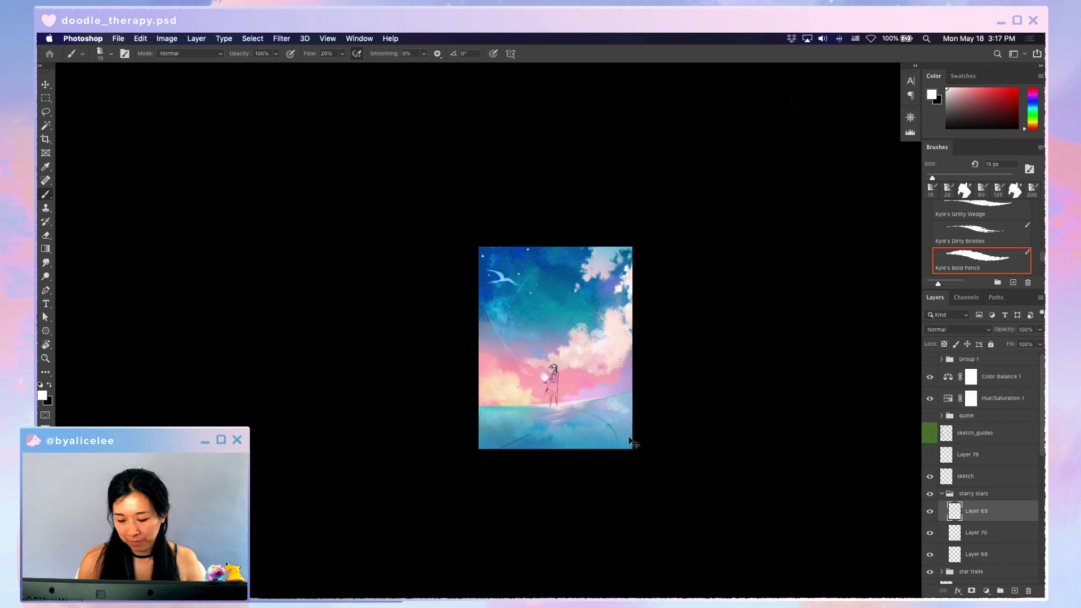
pyautogui.hotkey('ctrl', '+')
pyautogui.hotkey('ctrl', '+')
pyautogui.hotkey('ctrl', '-')
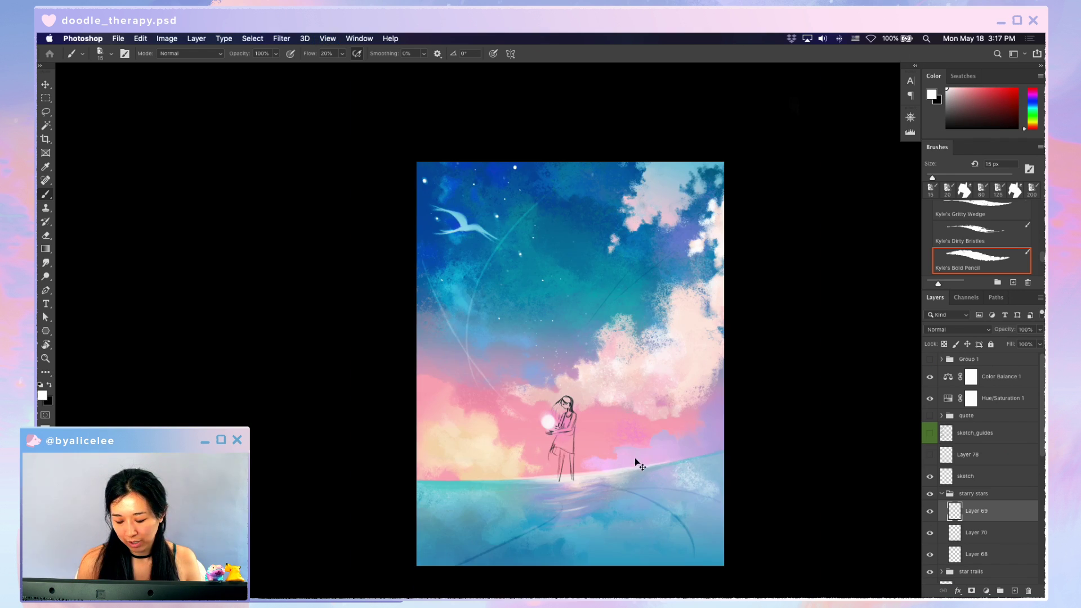
pyautogui.moveTo(681, 430); pyautogui.dragTo(619, 445)
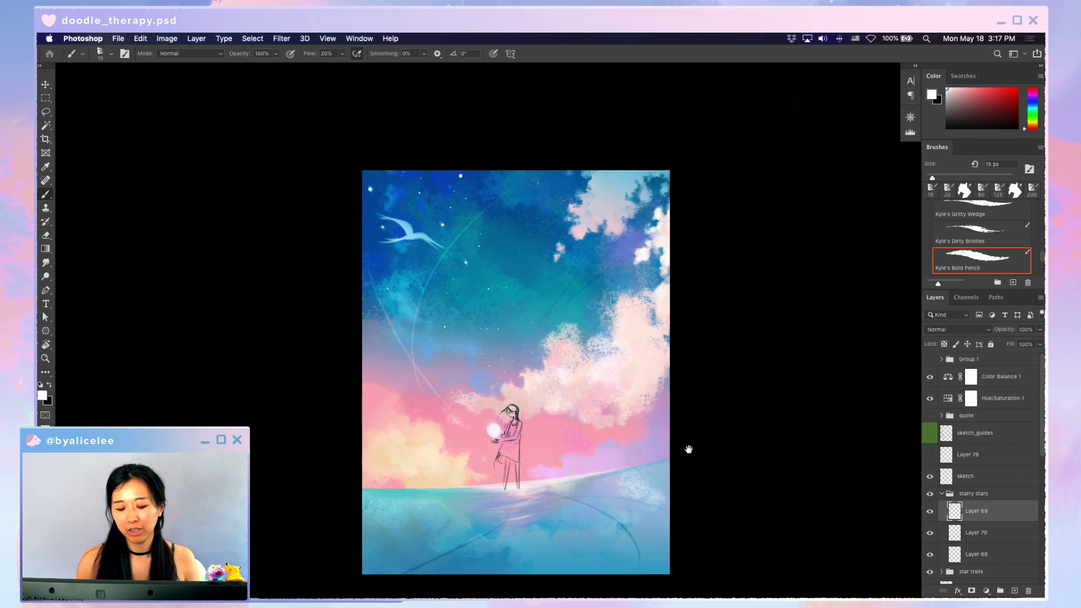
pyautogui.moveTo(691, 451); pyautogui.dragTo(672, 402)
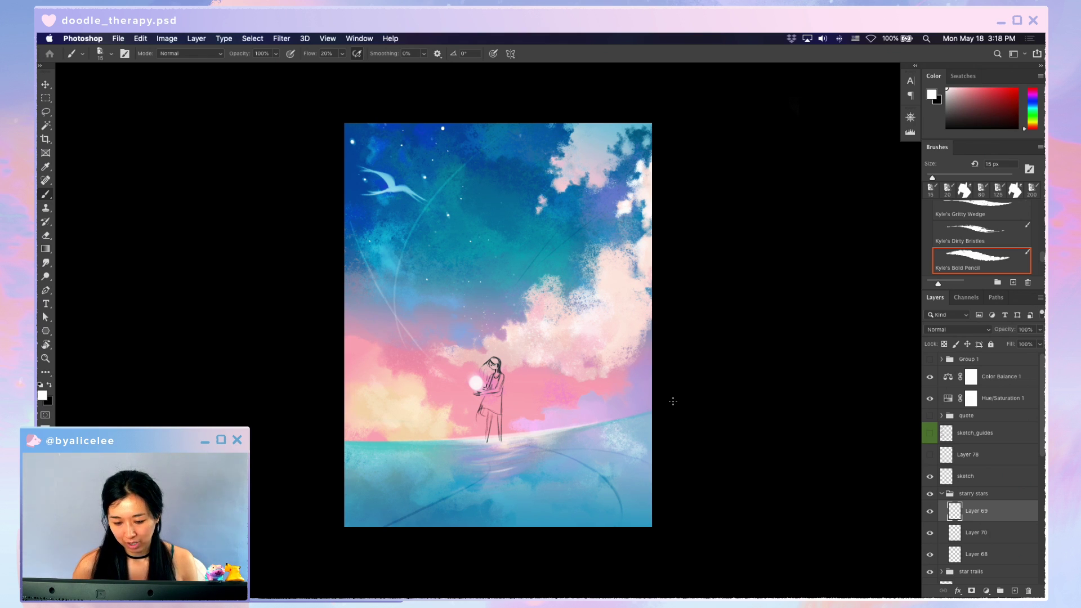
# - Review the color studies on the reference board and return to the painting
pyautogui.hotkey('ctrl', 'Tab')
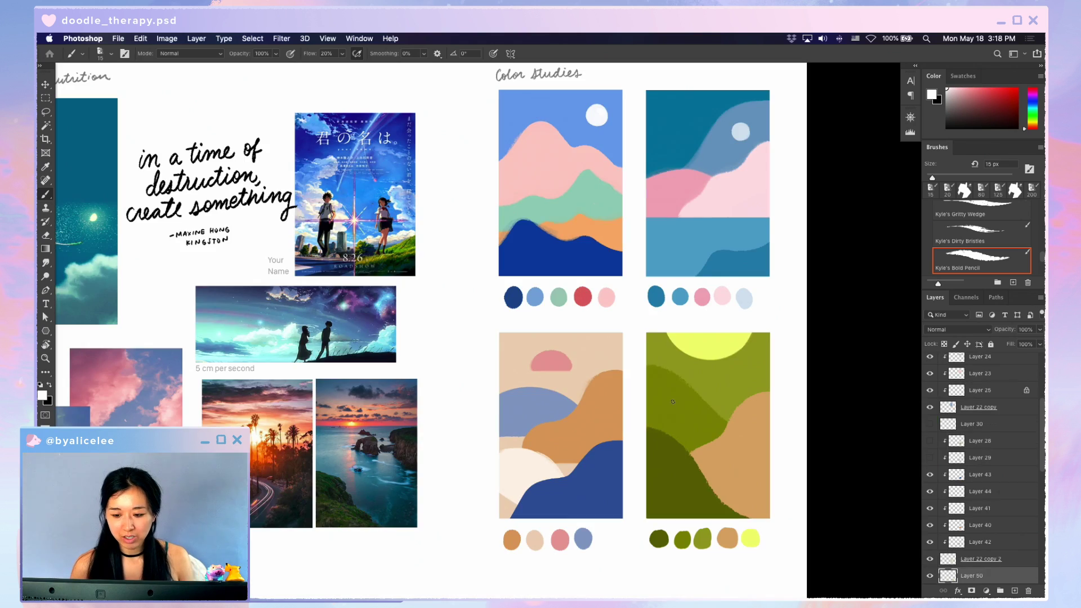
pyautogui.moveTo(676, 441); pyautogui.dragTo(622, 450)
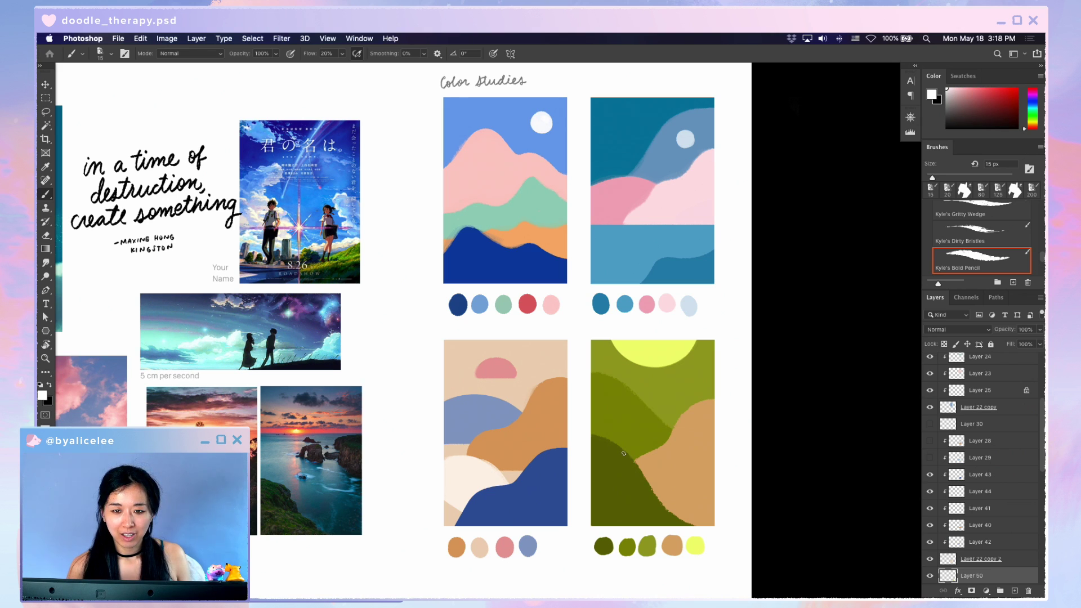
pyautogui.hotkey('ctrl', 'Tab')
# - Add a new topmost layer and sketch black curves arching around the figure with Kyle's Bold Pencil at 30 px and 90% flow
pyautogui.hotkey('ctrl', 'shift', 'n')
pyautogui.press('Return')
pyautogui.press('x')
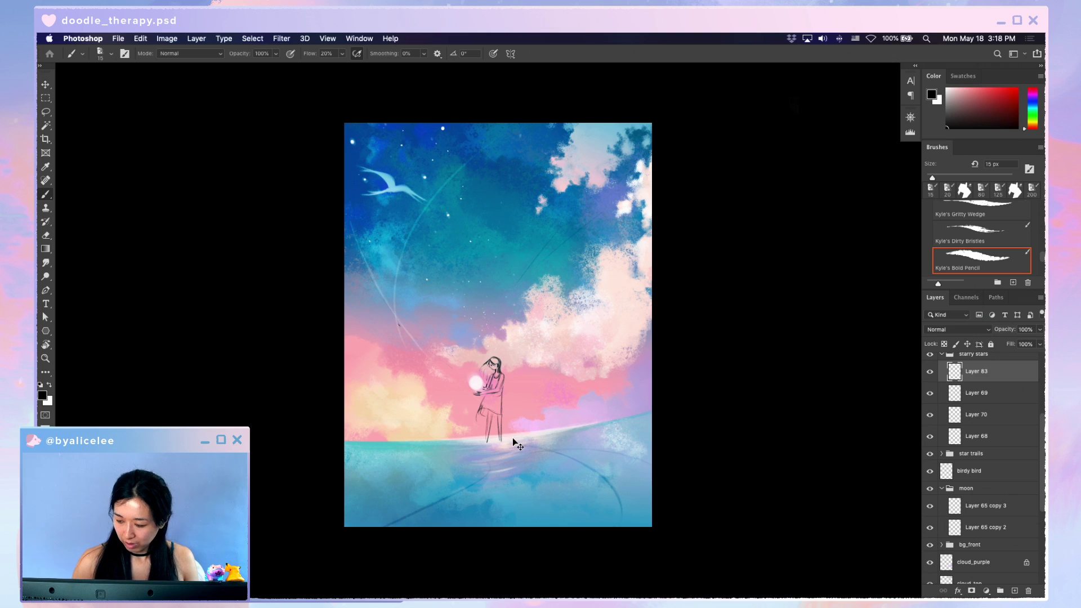
pyautogui.press('super+shift+bracketright')
pyautogui.moveTo(447, 384); pyautogui.dragTo(412, 341)
pyautogui.moveTo(367, 245); pyautogui.dragTo(373, 261)
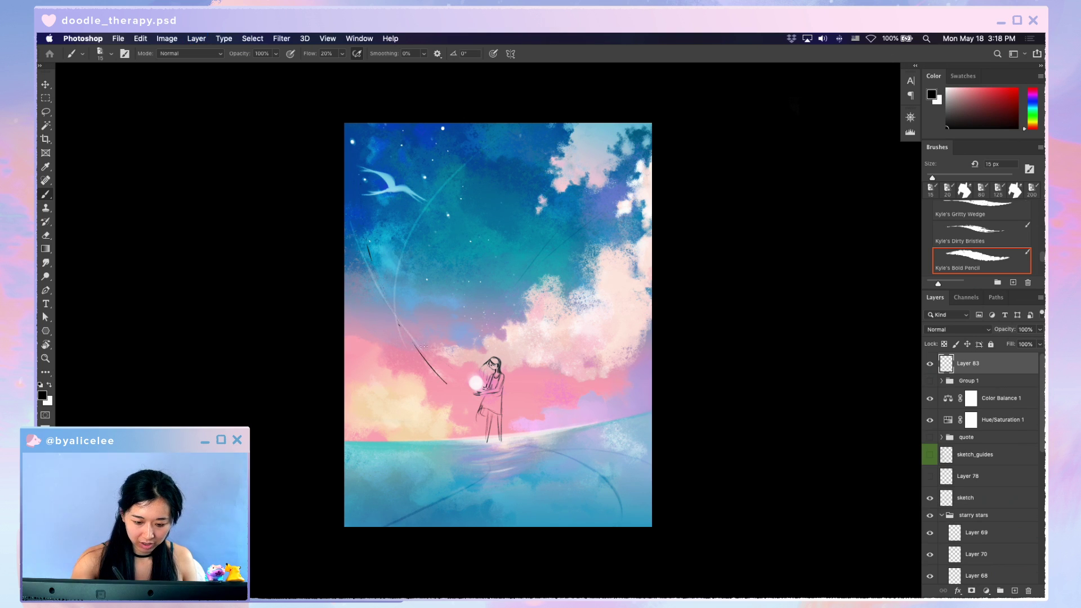
pyautogui.hotkey('shift', '9')
pyautogui.press(']')
pyautogui.press(']')
pyautogui.moveTo(447, 389)
pyautogui.mouseDown()
pyautogui.moveTo(353, 262)
pyautogui.moveTo(346, 126)
pyautogui.mouseUp()
pyautogui.moveTo(564, 122)
pyautogui.mouseDown()
pyautogui.moveTo(618, 176)
pyautogui.moveTo(569, 394)
pyautogui.mouseUp()
pyautogui.moveTo(608, 332); pyautogui.dragTo(577, 134)
pyautogui.moveTo(444, 125)
pyautogui.mouseDown()
pyautogui.moveTo(401, 380)
pyautogui.moveTo(453, 394)
pyautogui.mouseUp()
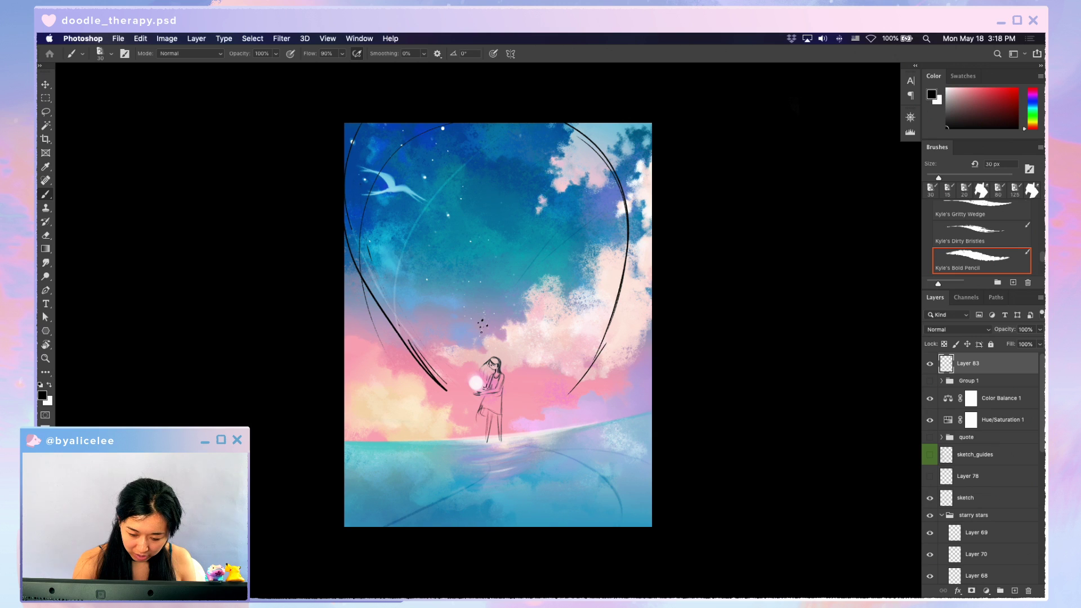
# - Mark short black dashes across the sky inside the curves to show the composition's flow, and delete the overlay layer
pyautogui.moveTo(385, 135); pyautogui.dragTo(387, 144)
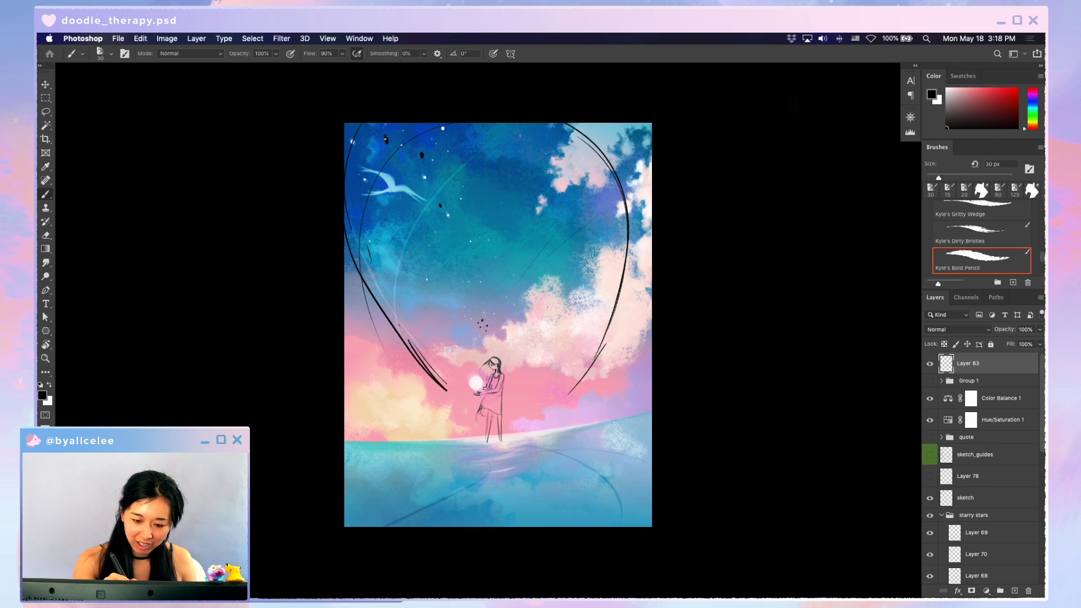
pyautogui.moveTo(392, 224); pyautogui.dragTo(397, 231)
pyautogui.moveTo(593, 142); pyautogui.dragTo(591, 162)
pyautogui.moveTo(573, 283); pyautogui.dragTo(567, 293)
pyautogui.moveTo(597, 253); pyautogui.dragTo(591, 265)
pyautogui.moveTo(626, 178); pyautogui.dragTo(621, 192)
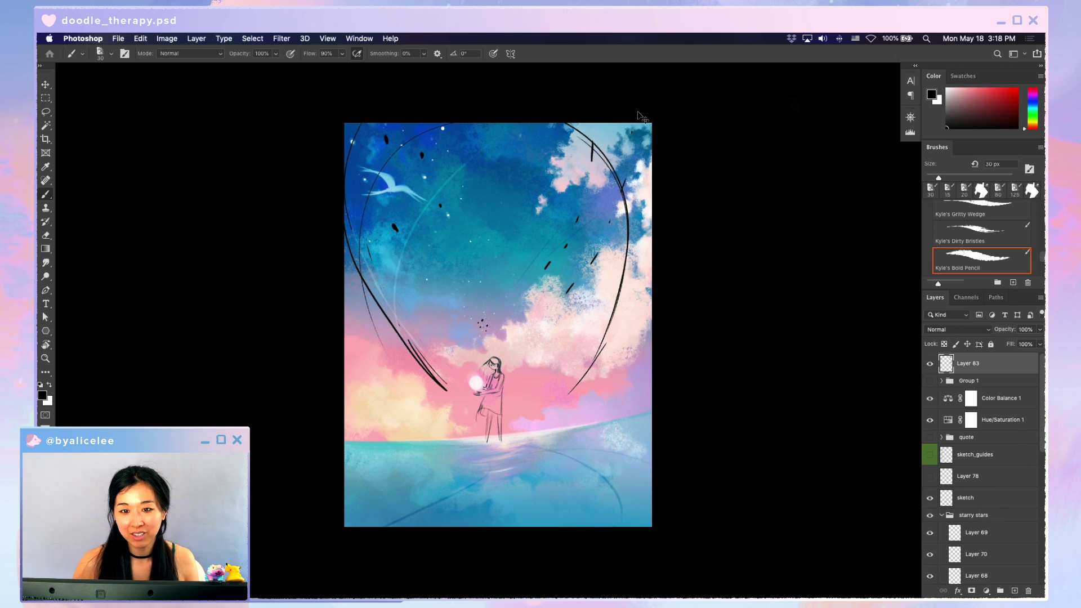
pyautogui.press('v')
pyautogui.press('Delete')
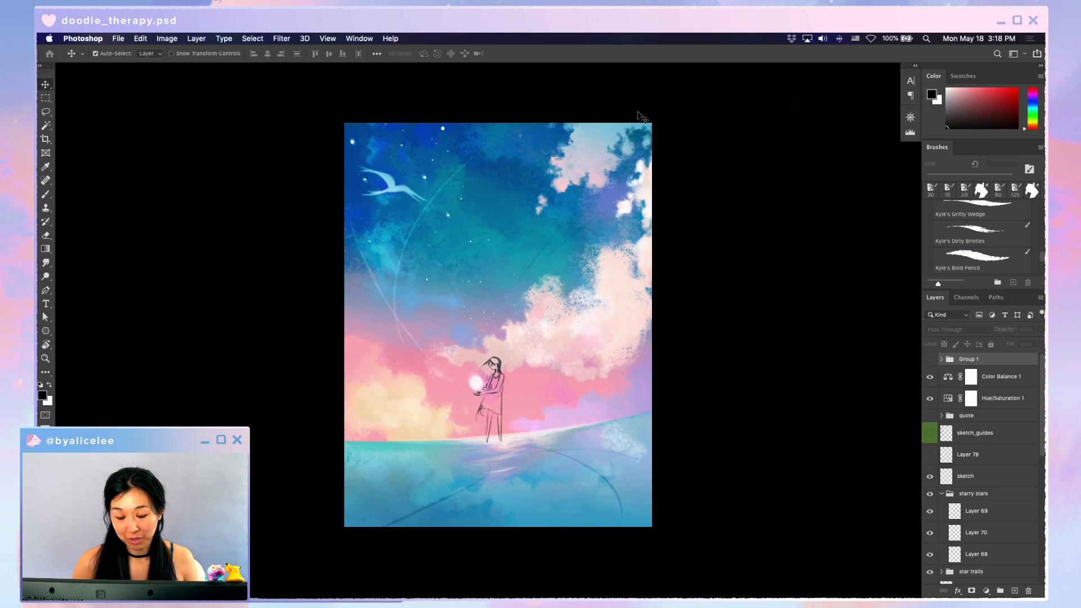
# - Add a new empty layer above Layer 69 in the starry stars group and activate the Brush tool
pyautogui.scroll(1, 563, 396)
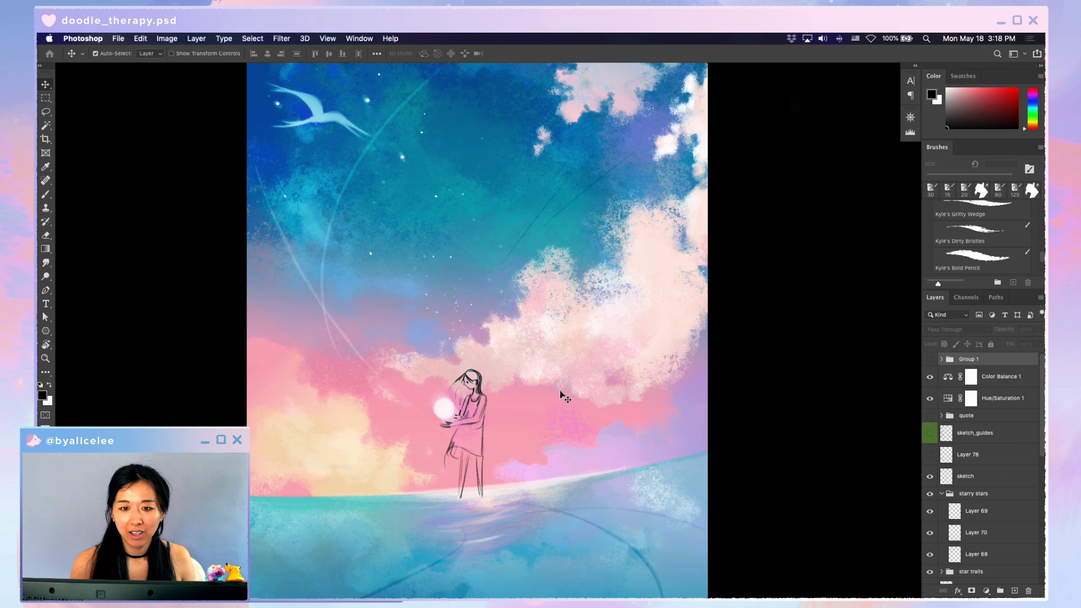
pyautogui.moveTo(538, 291); pyautogui.dragTo(632, 321)
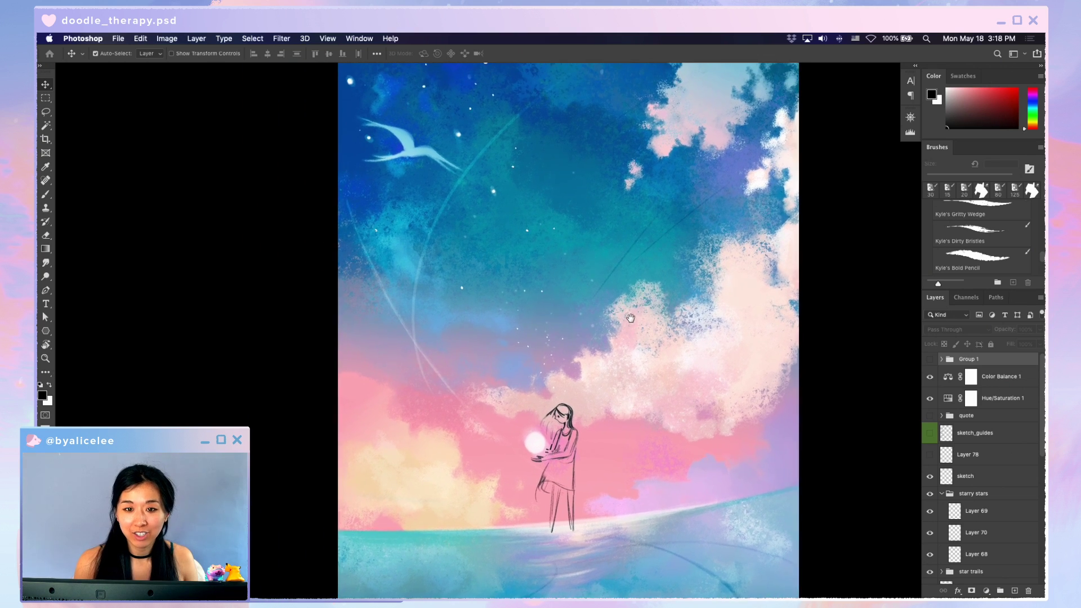
pyautogui.moveTo(526, 226); pyautogui.dragTo(534, 231)
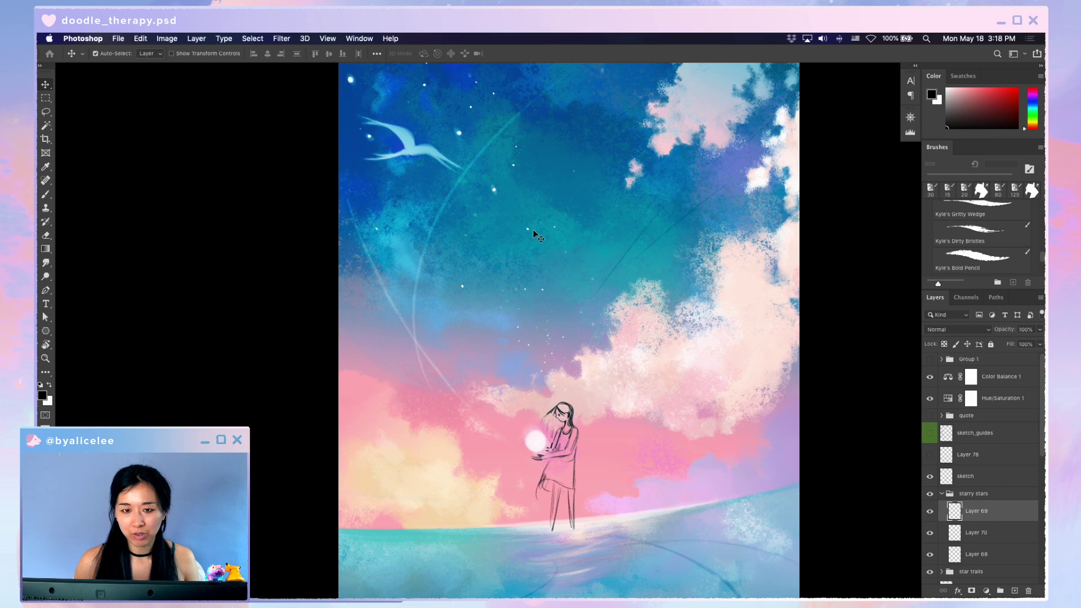
pyautogui.press('super+shift+n')
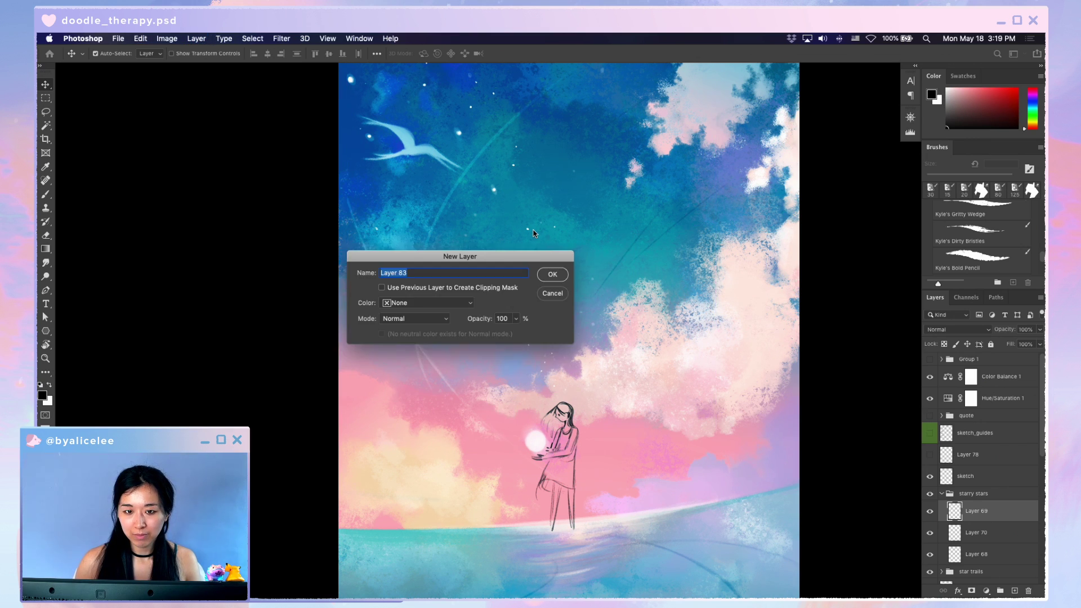
pyautogui.press('Return')
pyautogui.press('b')
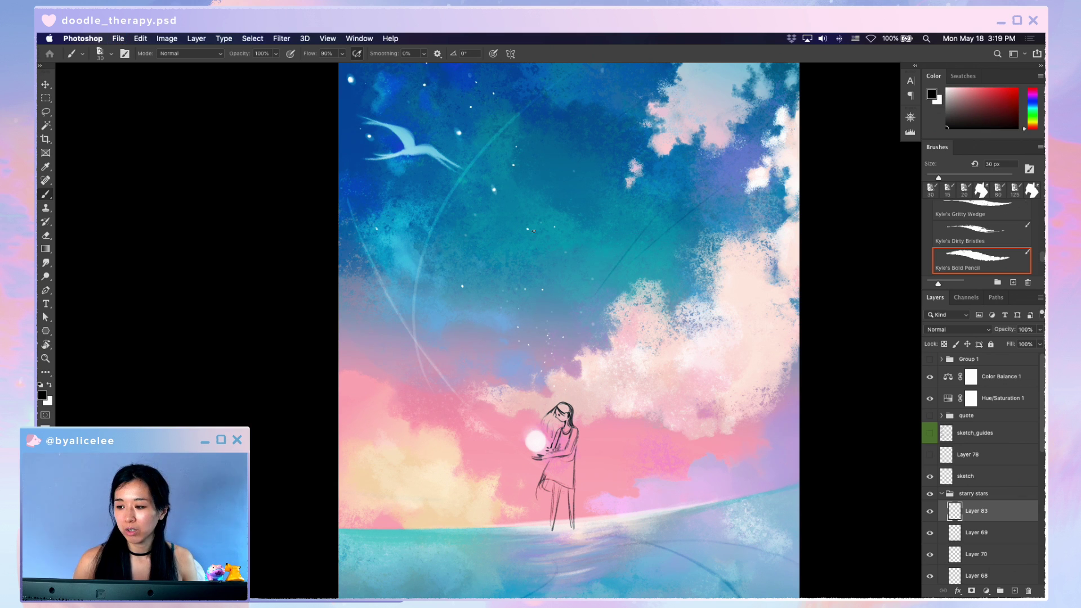
# - Dot soft white stars into the teal sky, setting their layer to 40% opacity and the pencil brush to 15 px
pyautogui.keyDown('alt'); pyautogui.click(556, 223); pyautogui.keyUp('alt')
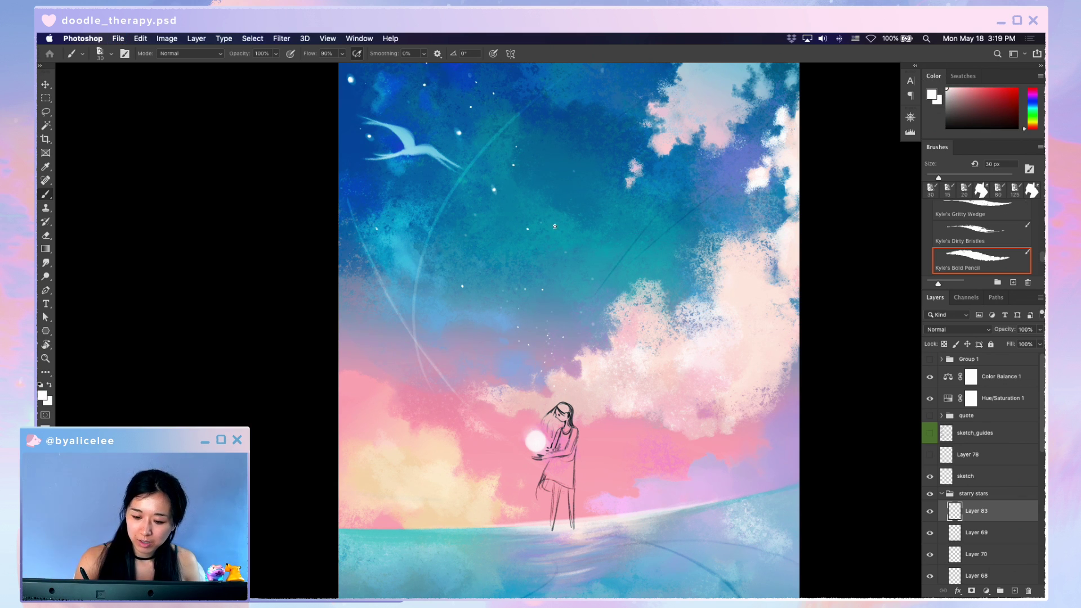
pyautogui.press('v')
pyautogui.press('4')
pyautogui.press('b')
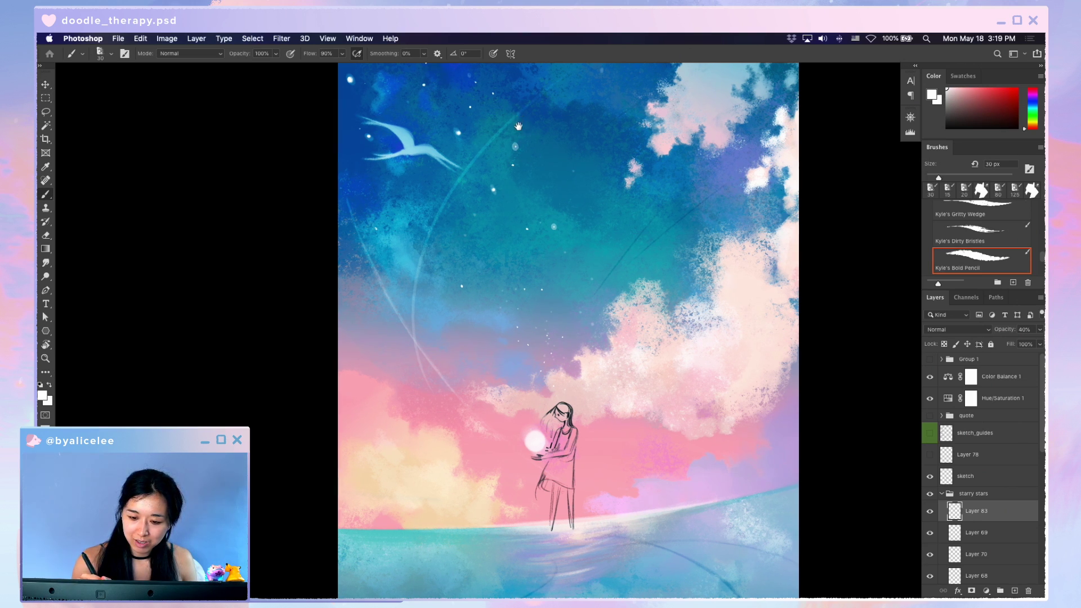
pyautogui.scroll(1, 476, 92)
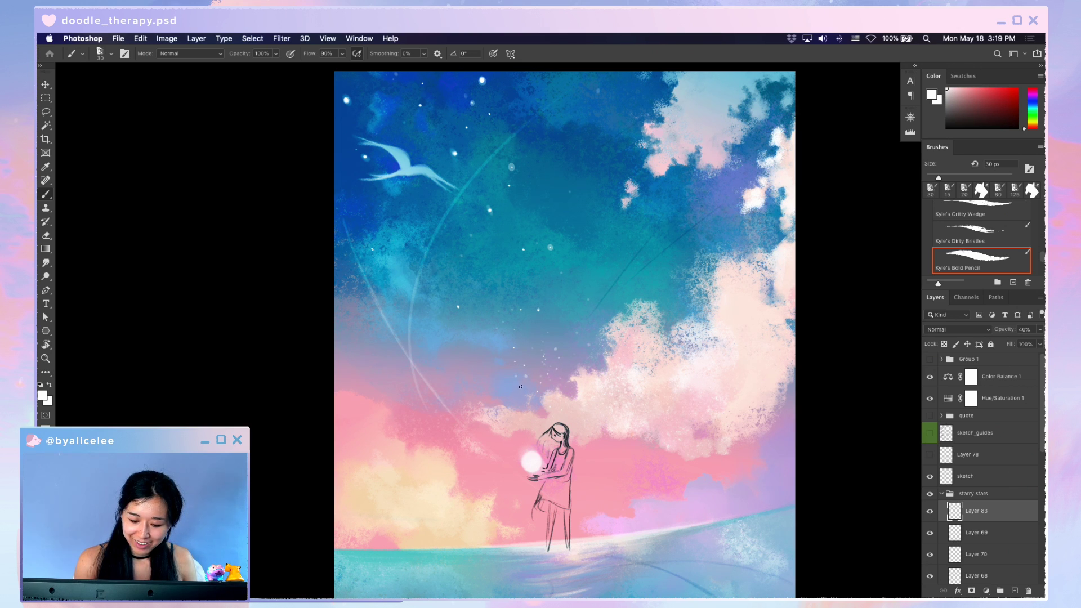
pyautogui.press('[')
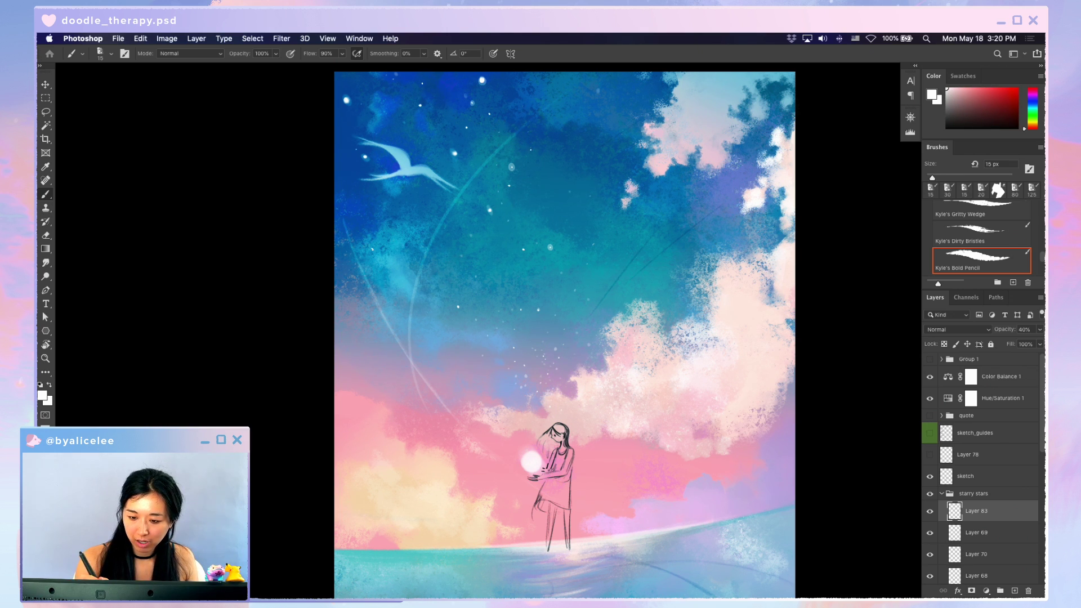
# - Check the figure against the horizon and select the cloud_purple layer from the canvas
pyautogui.press('v')
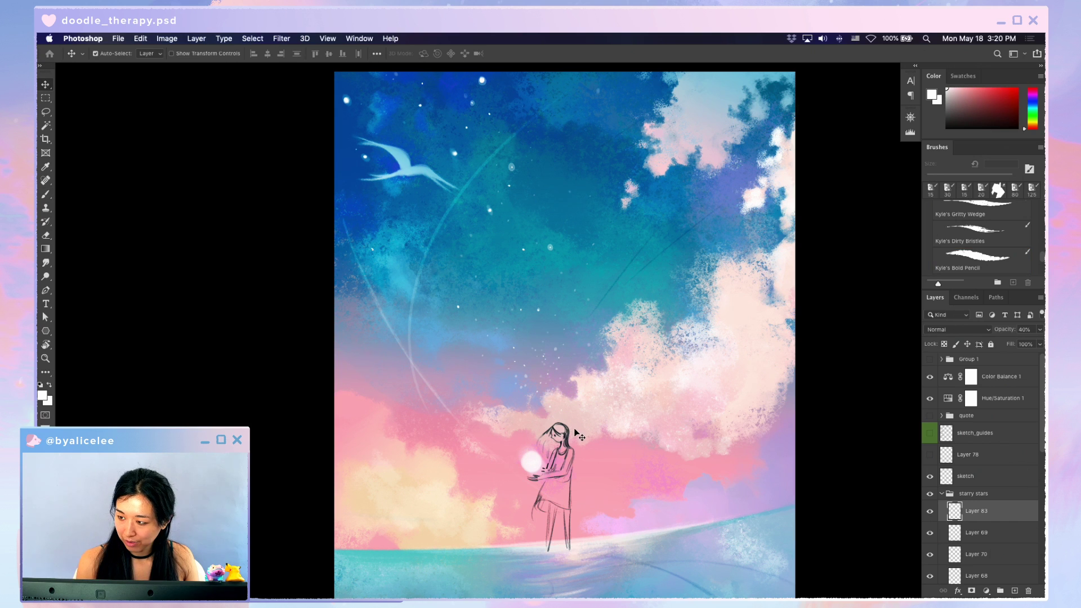
pyautogui.moveTo(564, 440); pyautogui.dragTo(563, 437)
pyautogui.press('super+minus')
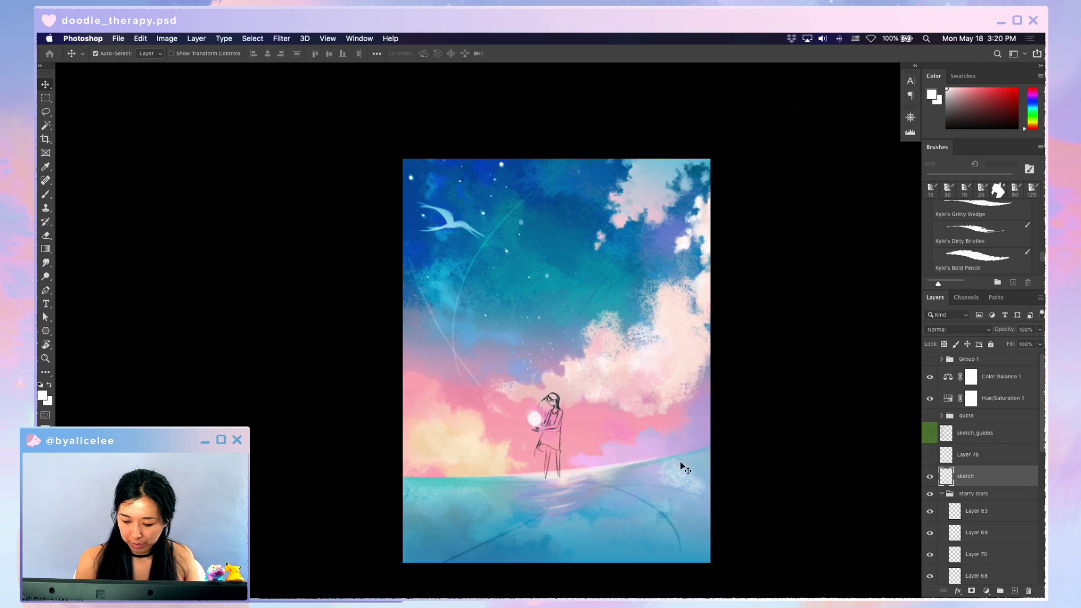
pyautogui.scroll(-1, 684, 461)
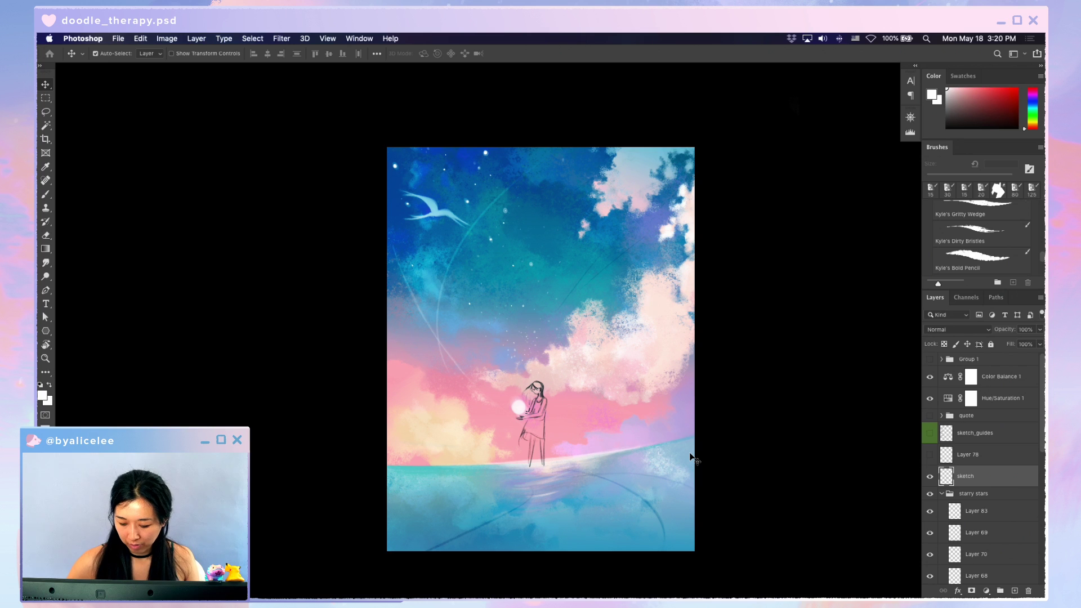
pyautogui.press('super')
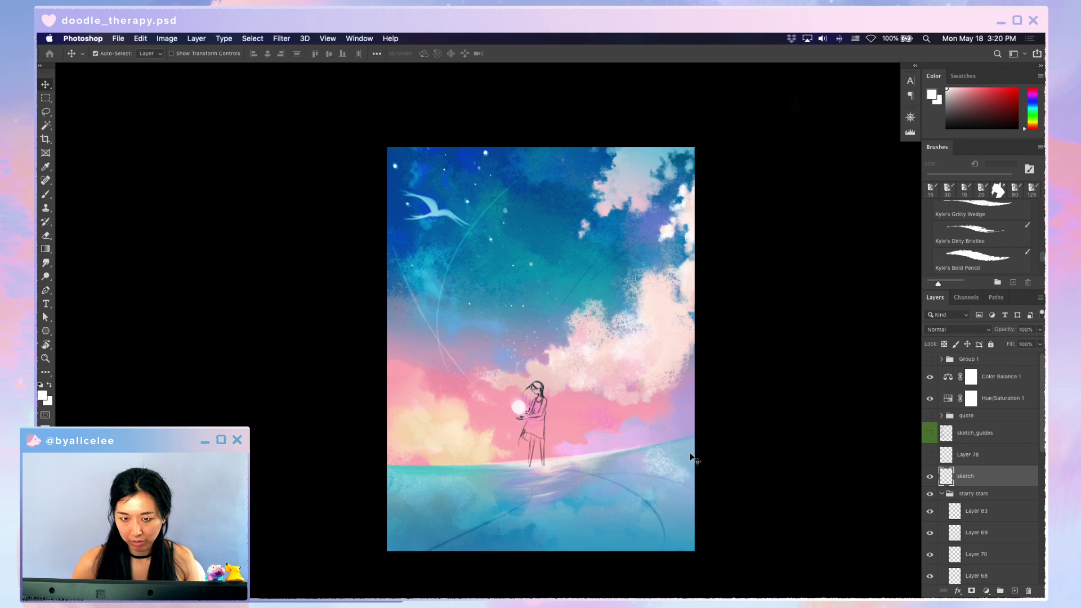
pyautogui.press('super+plus')
pyautogui.press('super+plus')
pyautogui.moveTo(728, 534); pyautogui.dragTo(709, 332)
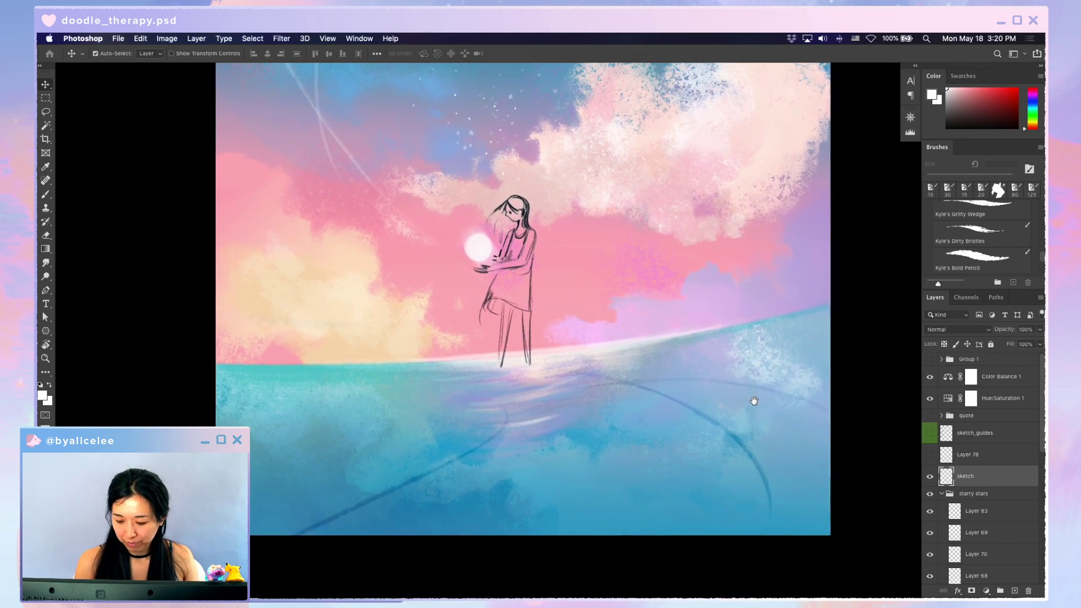
pyautogui.keyDown('super'); pyautogui.click(678, 350); pyautogui.keyUp('super')
pyautogui.press('super+minus')
pyautogui.press('super+minus')
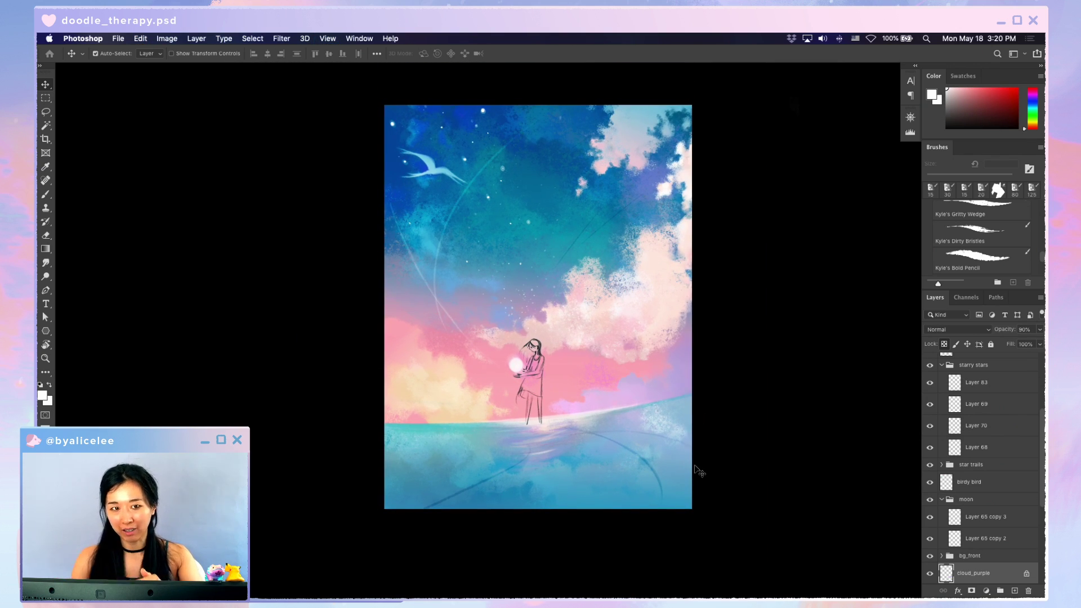
# - Add a new layer above cloud_purple and sample the light purple from the sky just above the horizon
pyautogui.press('b')
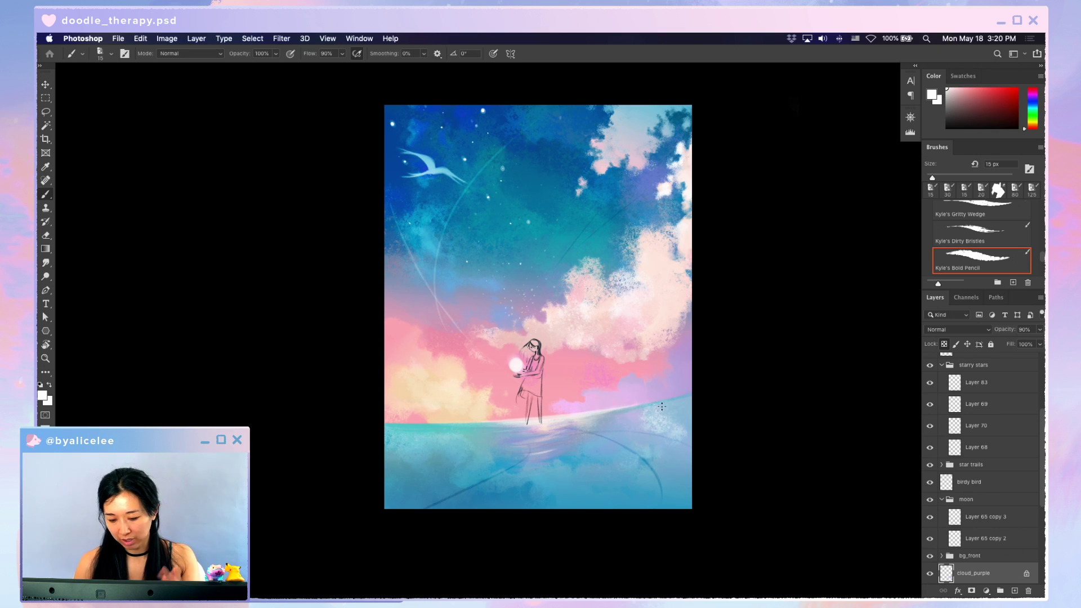
pyautogui.press('super+shift+n')
pyautogui.press('Return')
pyautogui.press('d')
pyautogui.press(']')
pyautogui.press(']')
pyautogui.press('i')
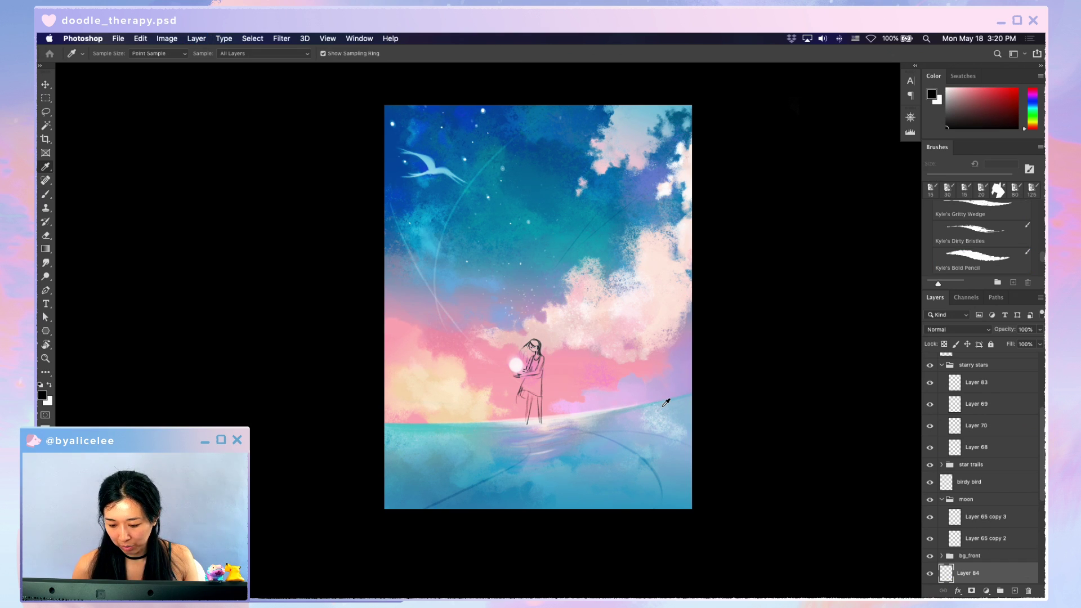
pyautogui.click(671, 388)
pyautogui.click(961, 93)
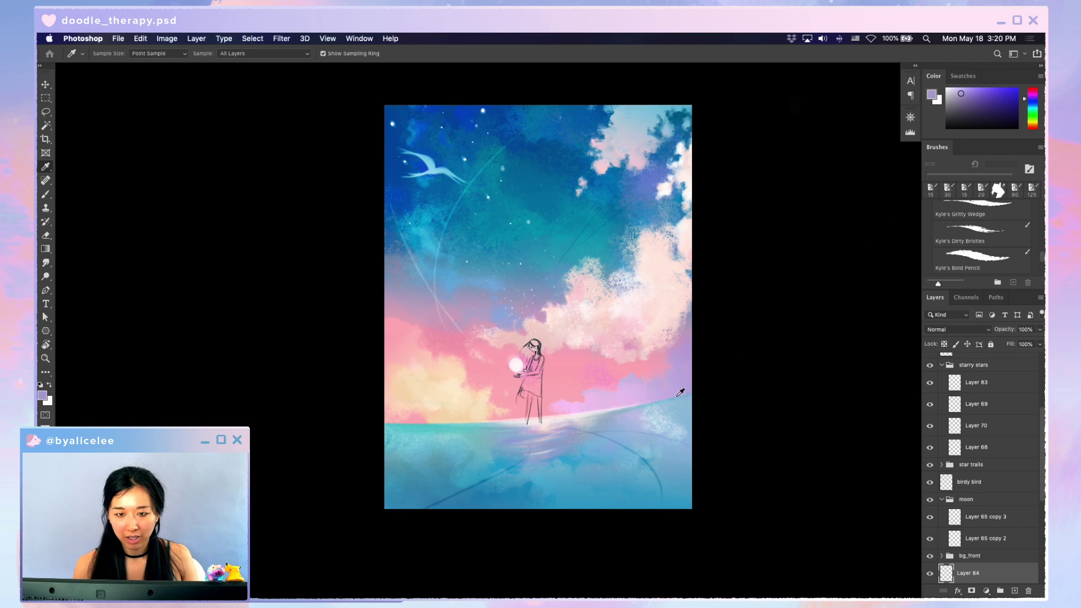
# - Paint low purple distant hills along the horizon on the figure's right side with Kyle's Bold Pencil at 45 px
pyautogui.press('v')
pyautogui.press('b')
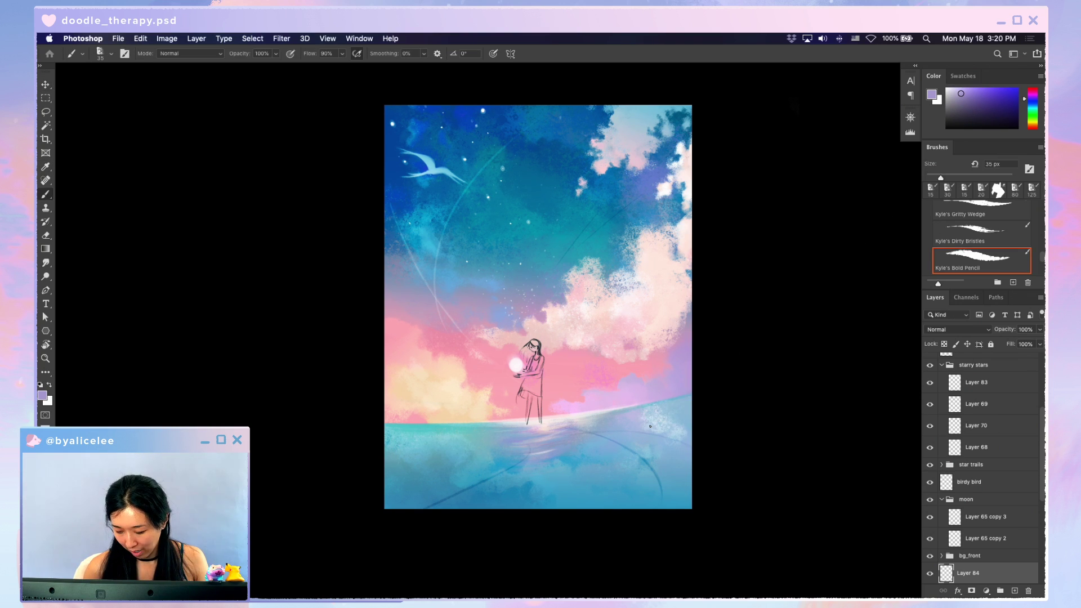
pyautogui.moveTo(598, 407)
pyautogui.mouseDown()
pyautogui.moveTo(641, 404)
pyautogui.moveTo(575, 413)
pyautogui.moveTo(616, 406)
pyautogui.mouseUp()
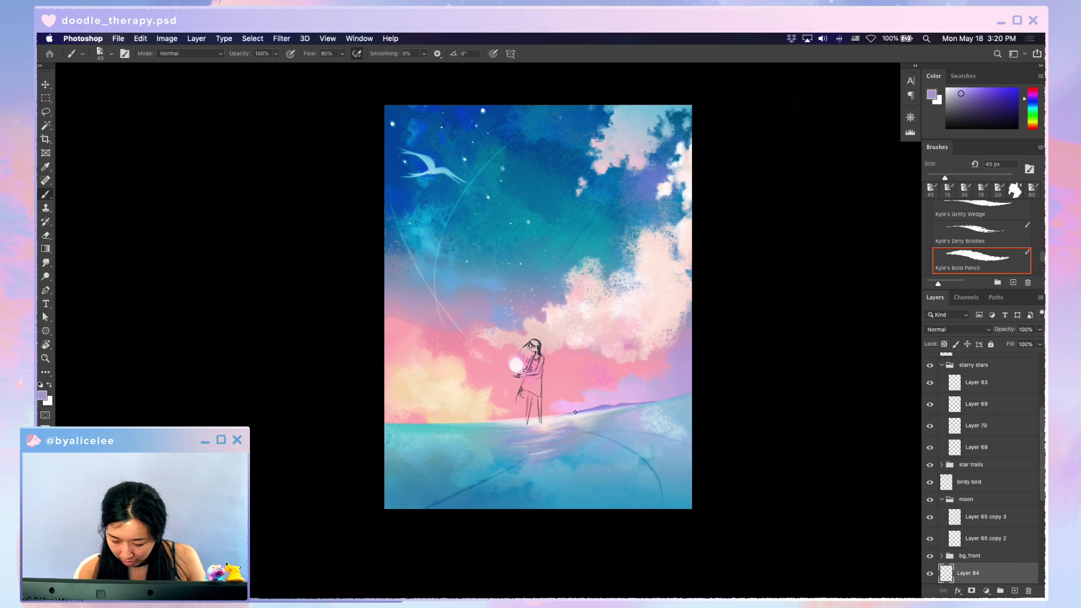
pyautogui.moveTo(558, 415); pyautogui.dragTo(596, 406)
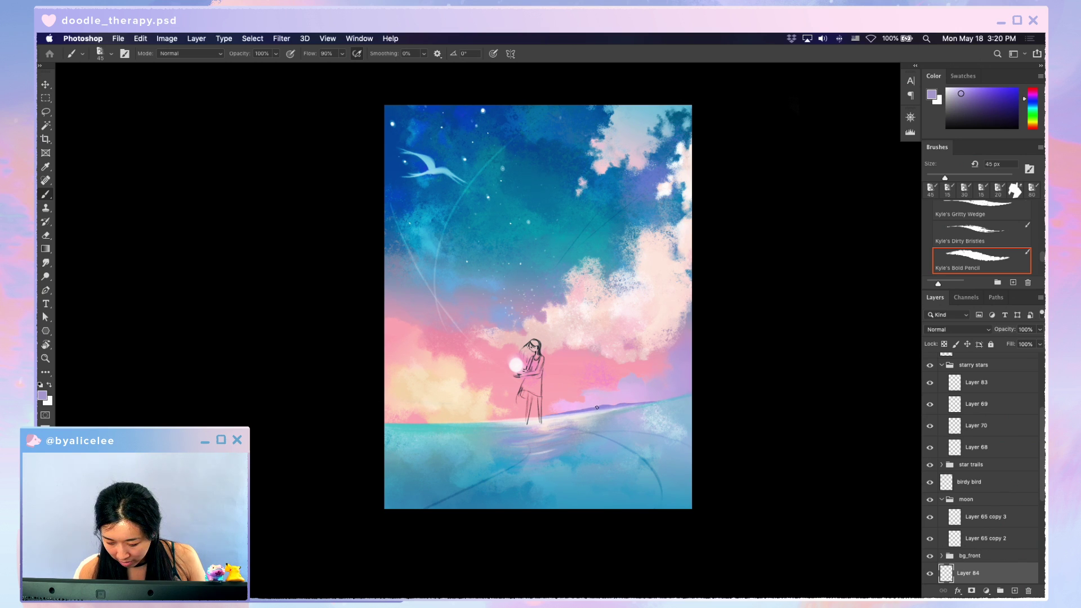
# - Lower the saturation of the painted hills to -49 with Hue/Saturation
pyautogui.press('super+u')
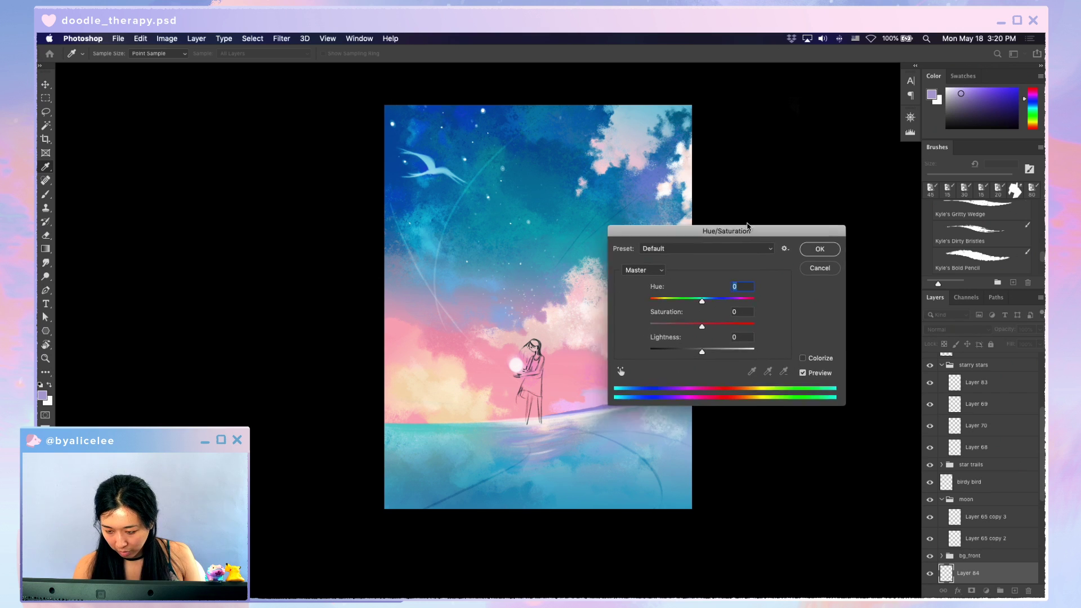
pyautogui.moveTo(734, 287); pyautogui.dragTo(717, 288)
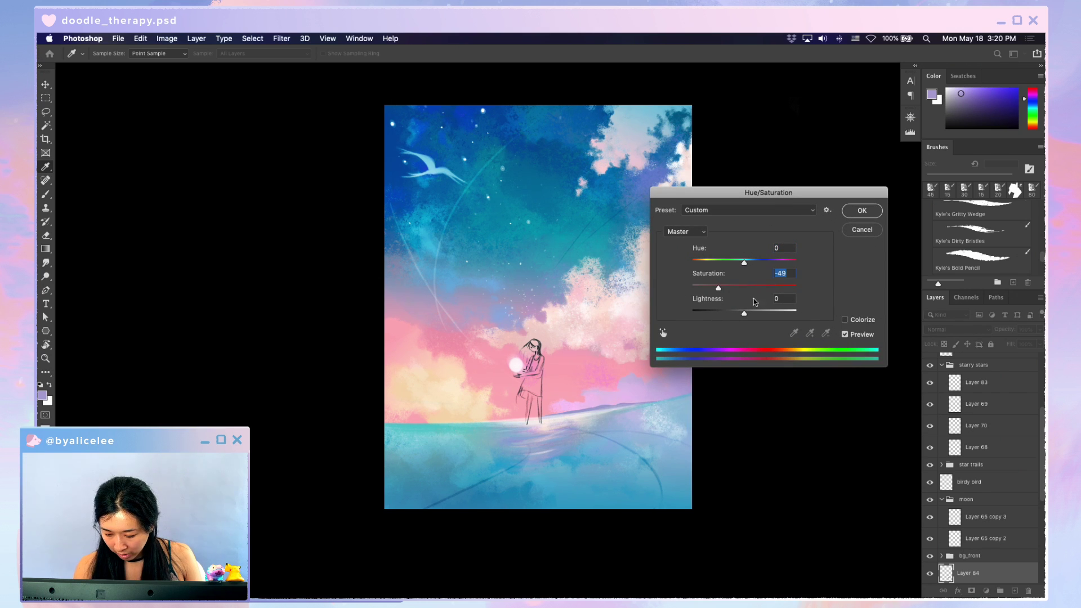
pyautogui.click(859, 214)
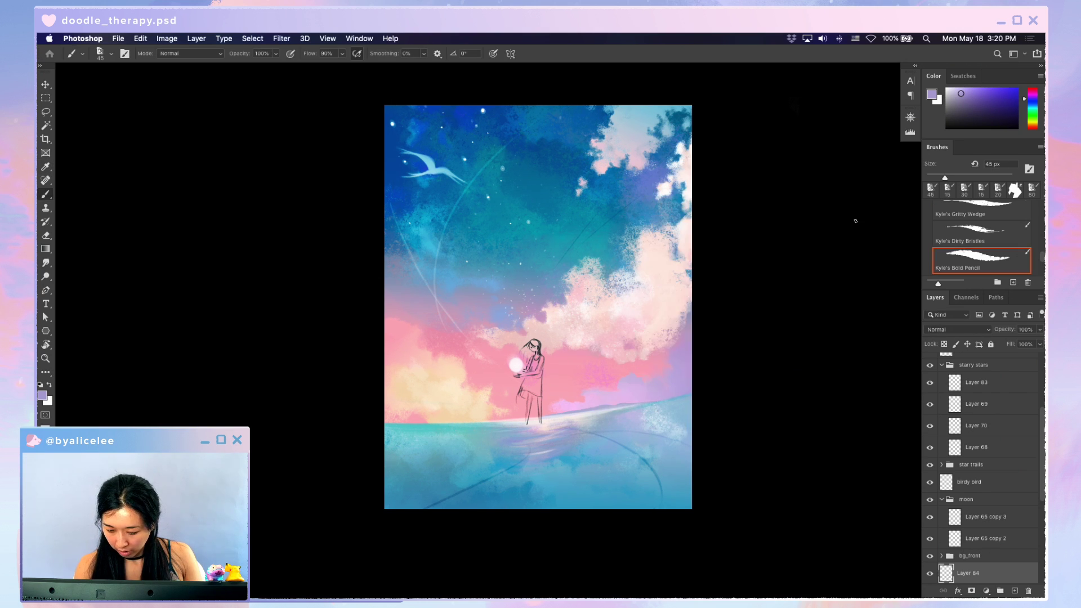
# - Rotate the canvas view about -34°, paint pale blue-violet hills along the horizon on the figure's left side, and reset the rotation
pyautogui.press('r')
pyautogui.moveTo(605, 402); pyautogui.dragTo(732, 274)
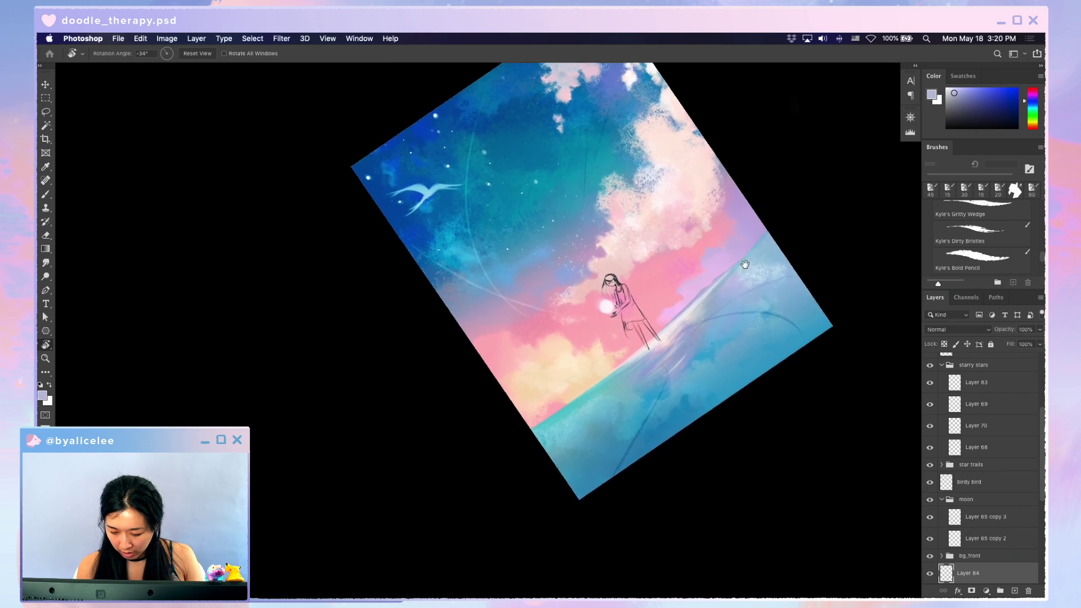
pyautogui.scroll(3, 733, 274)
pyautogui.press('b')
pyautogui.moveTo(639, 395); pyautogui.dragTo(730, 322)
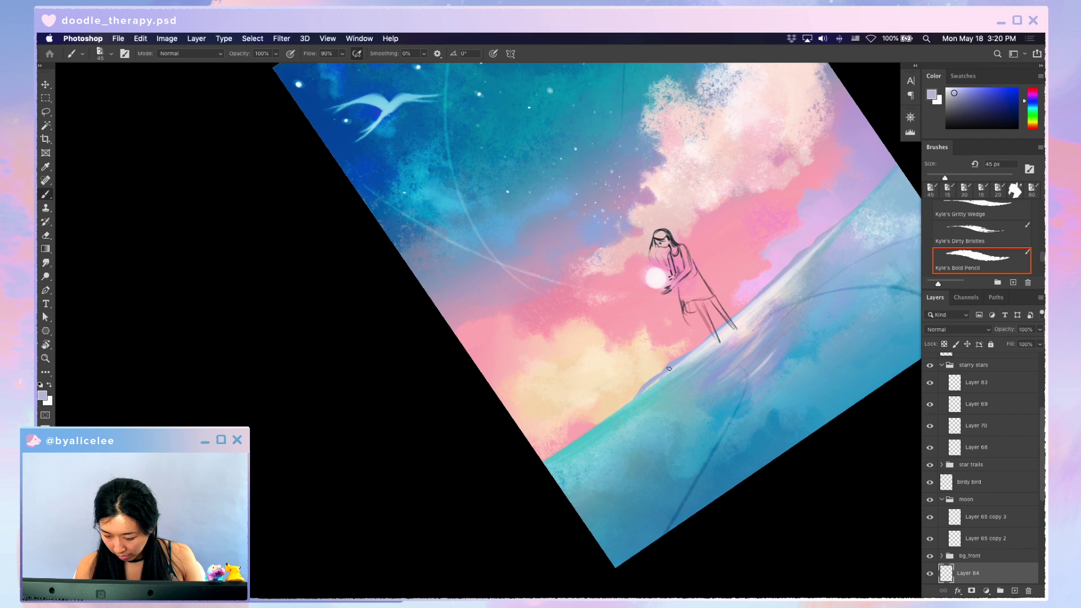
pyautogui.press('Escape')
pyautogui.moveTo(663, 437)
pyautogui.mouseDown()
pyautogui.moveTo(697, 404)
pyautogui.moveTo(764, 406)
pyautogui.moveTo(717, 406)
pyautogui.mouseUp()
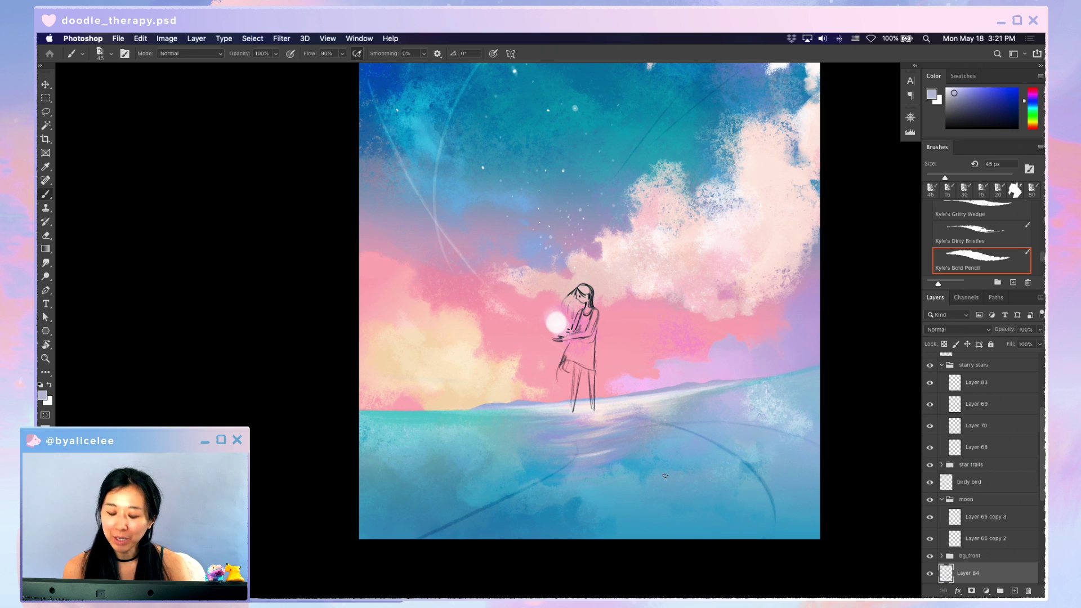
# - Compare the color studies on the reference board with the full painting
pyautogui.hotkey('ctrl', 'Tab')
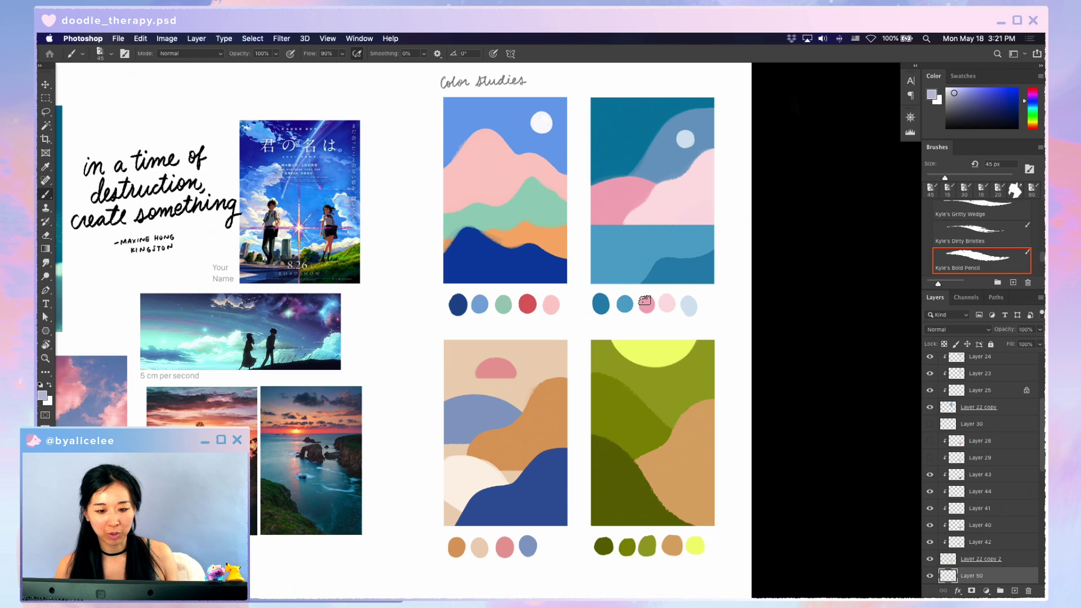
pyautogui.scroll(2, 759, 437)
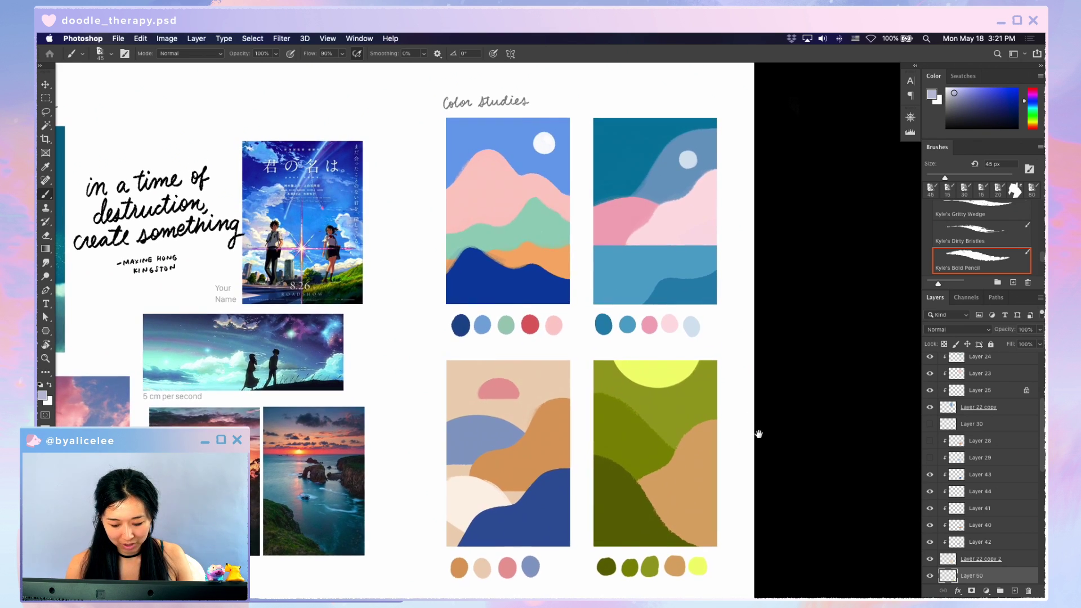
pyautogui.moveTo(759, 437); pyautogui.dragTo(755, 426)
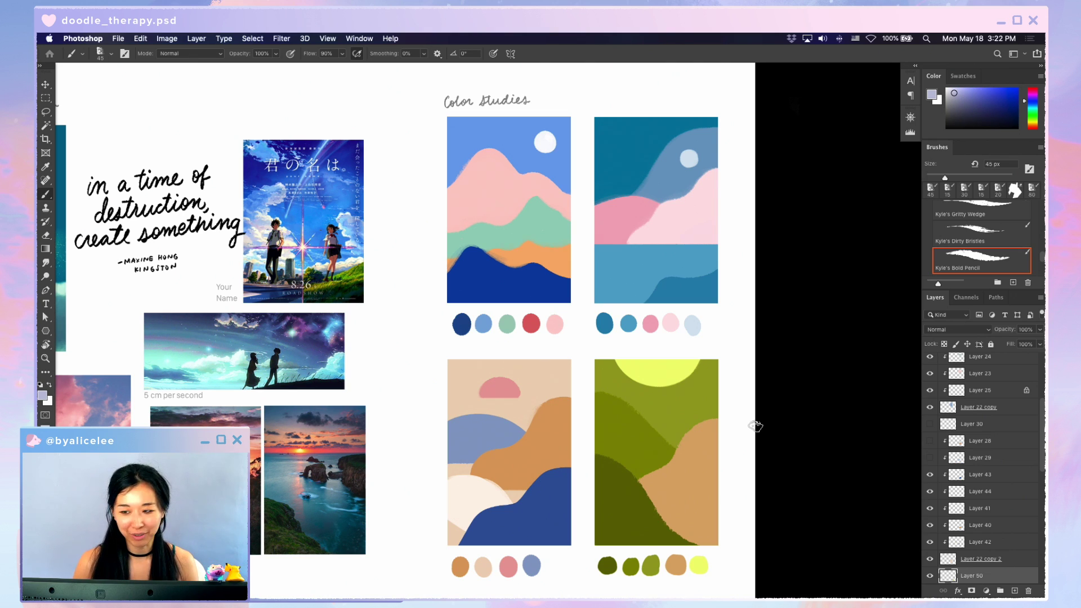
pyautogui.hotkey('ctrl', 'Tab')
pyautogui.hotkey('ctrl', '-')
pyautogui.hotkey('ctrl', '-')
pyautogui.hotkey('ctrl', '+')
pyautogui.hotkey('ctrl', '+')
pyautogui.hotkey('ctrl', '-')
pyautogui.hotkey('ctrl', '-')
pyautogui.hotkey('ctrl', '+')
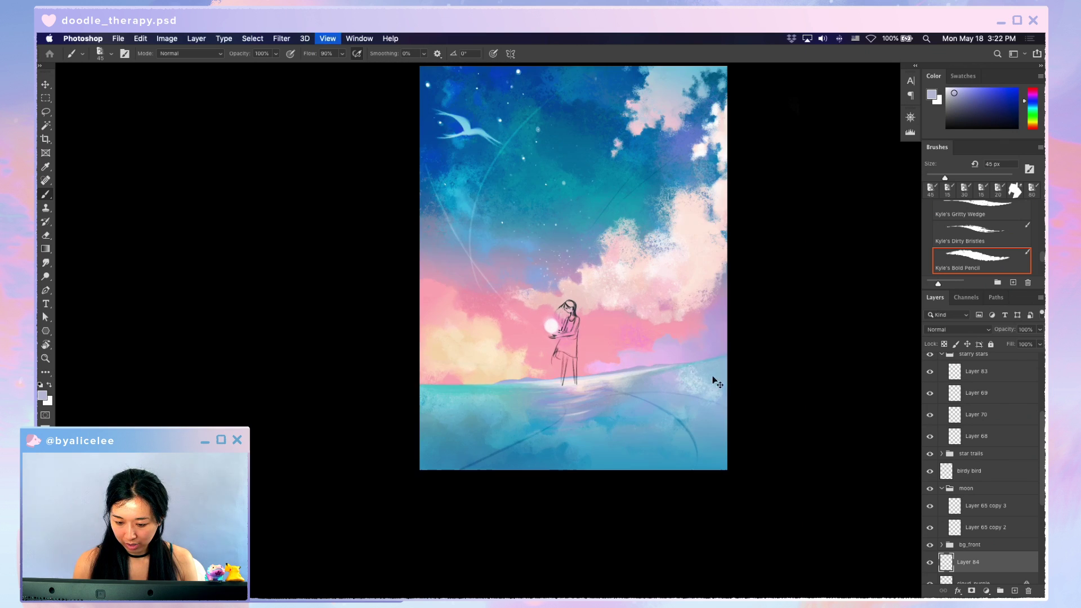
# - Pick Layer 40 at the figure, show the Navigator, and examine the figure and nearby clouds up close
pyautogui.press('v')
pyautogui.keyDown('ctrl'); pyautogui.click(572, 307); pyautogui.keyUp('ctrl')
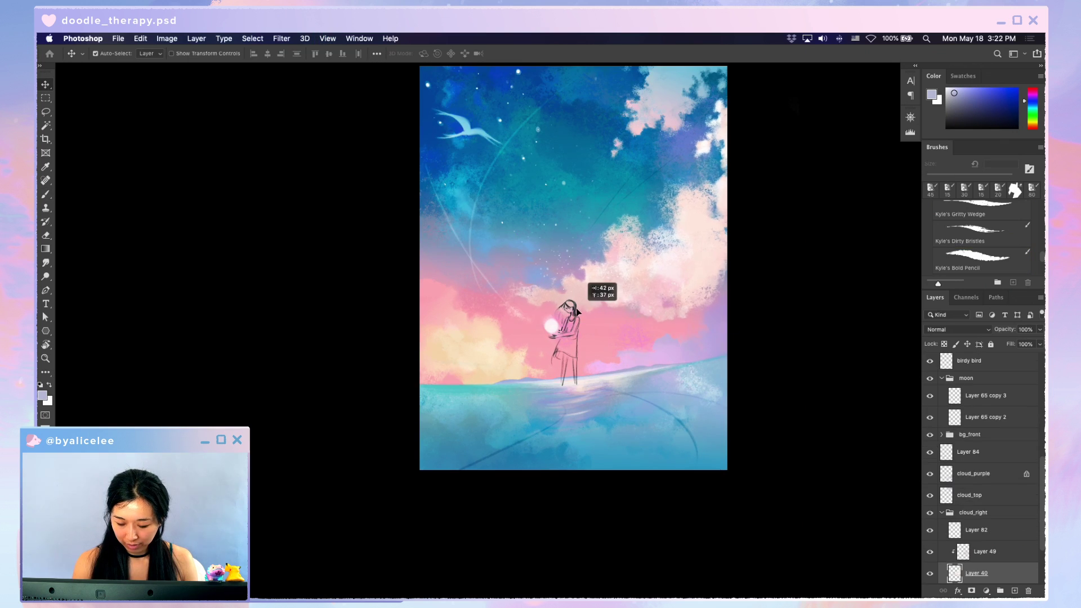
pyautogui.click(910, 116)
pyautogui.hotkey('ctrl', '+')
pyautogui.hotkey('ctrl', '+')
pyautogui.moveTo(638, 356); pyautogui.dragTo(620, 359)
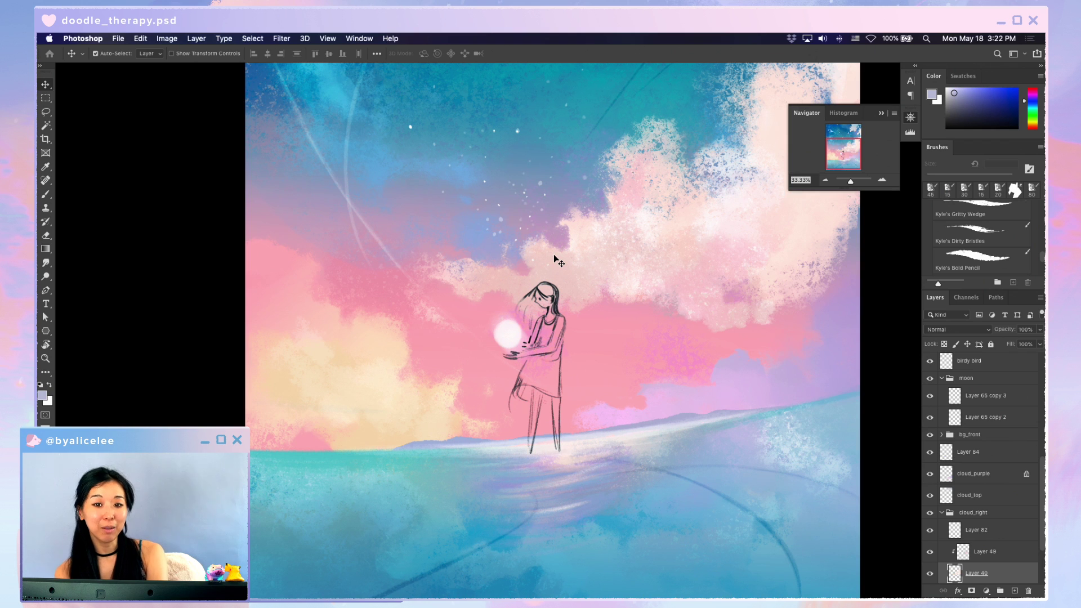
pyautogui.scroll(-5, 586, 443)
# - Review the whole reference board, framing the Creative Nutrition half with a rectangular marquee and deselecting it
pyautogui.hotkey('ctrl', 'Tab')
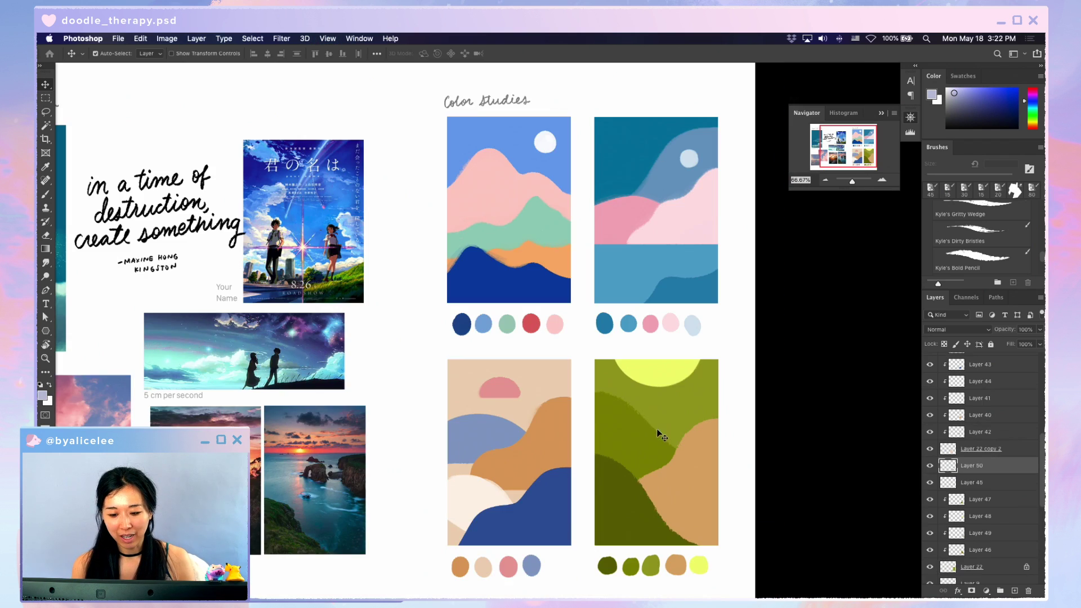
pyautogui.press('super+minus')
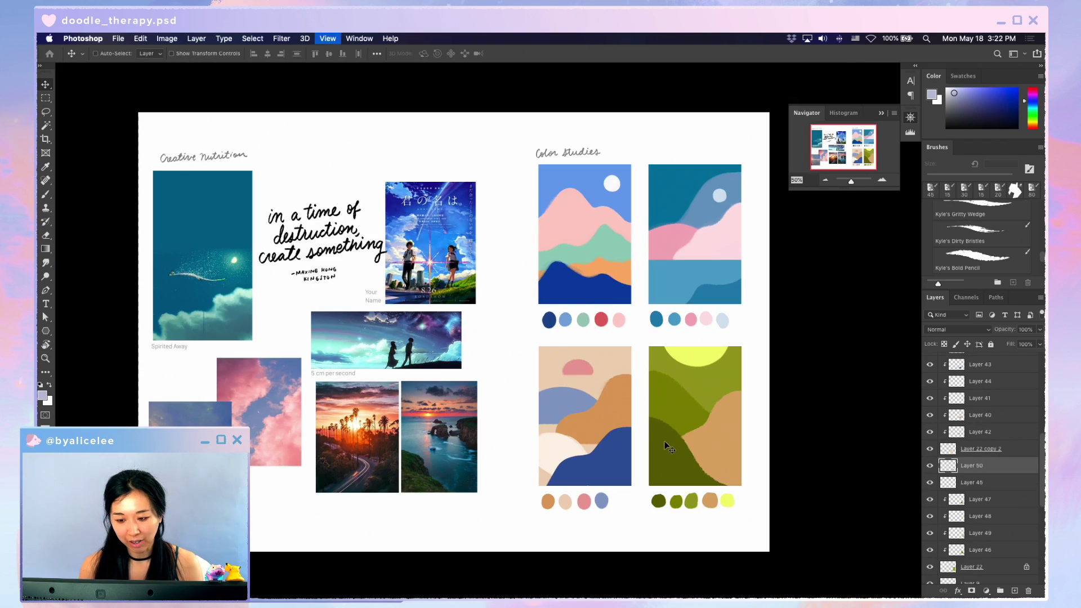
pyautogui.press('super')
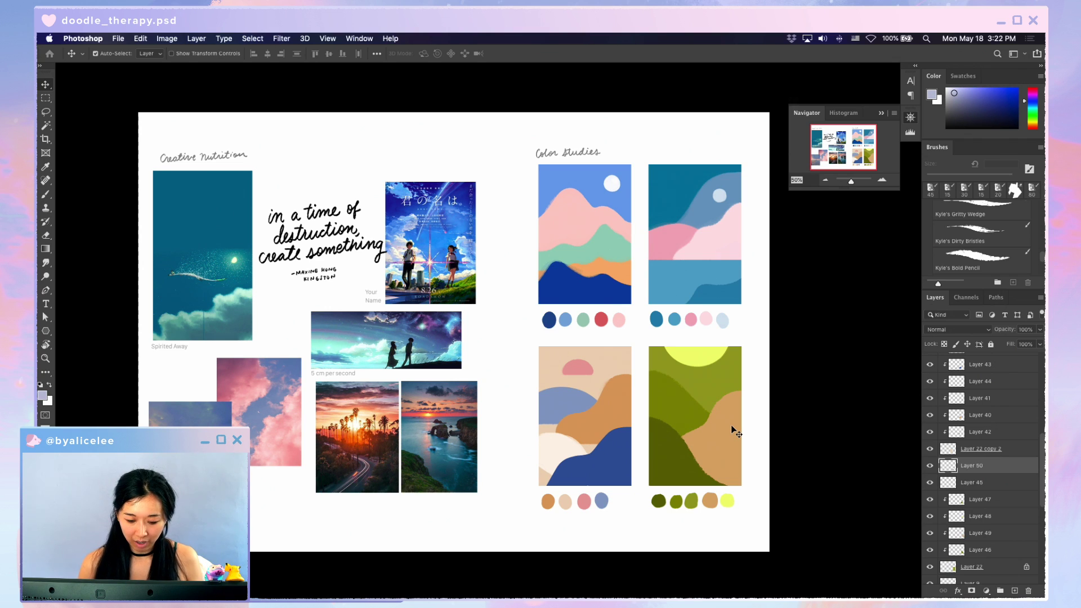
pyautogui.scroll(1, 731, 425)
pyautogui.hscroll(-2, 731, 425)
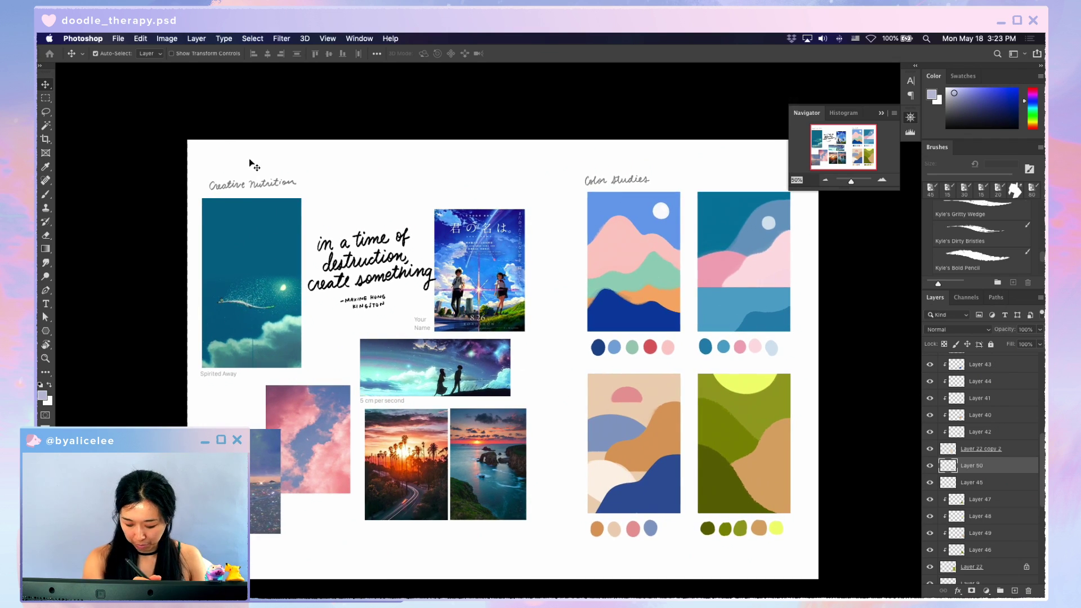
pyautogui.press('m')
pyautogui.moveTo(191, 153); pyautogui.dragTo(530, 574)
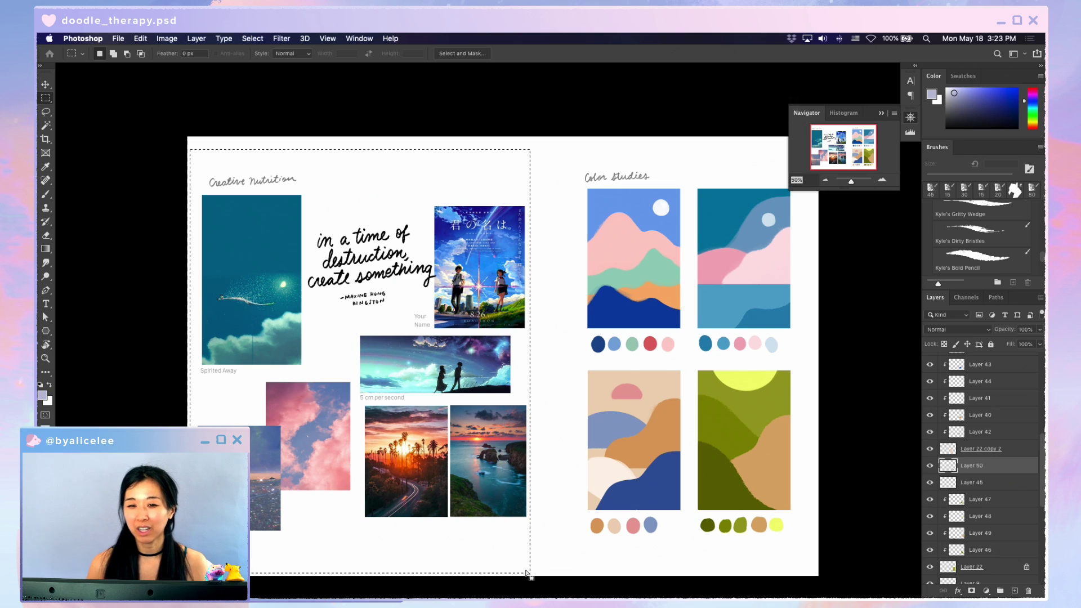
pyautogui.press('super+d')
pyautogui.moveTo(570, 490); pyautogui.dragTo(544, 490)
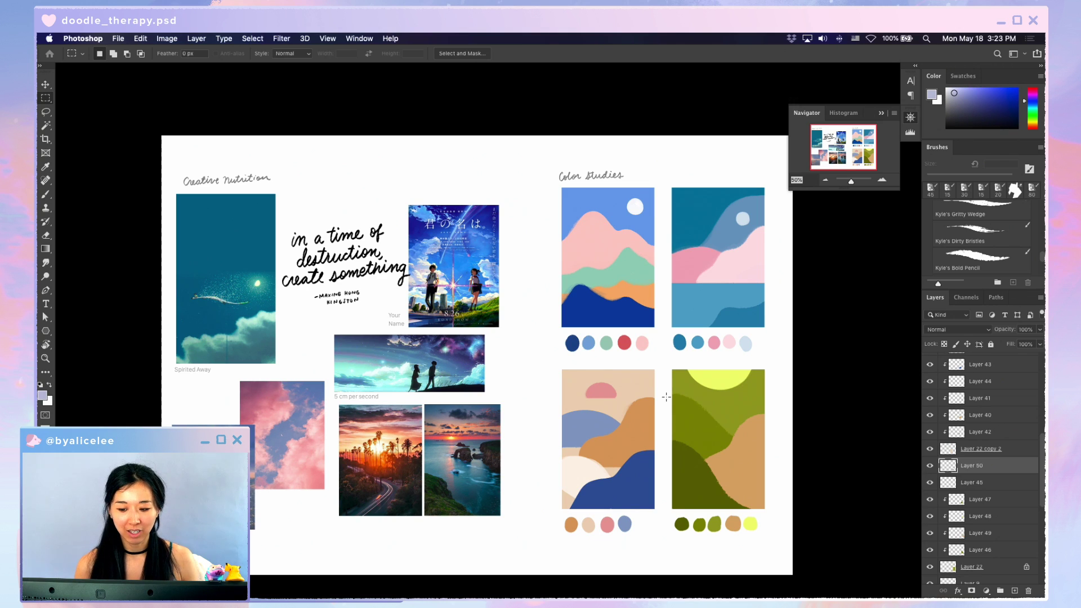
# - Switch between the finished seascape and the reference board to compare the painting with its inspirations and color studies
pyautogui.hotkey('ctrl', 'Tab')
pyautogui.moveTo(673, 388); pyautogui.dragTo(674, 455)
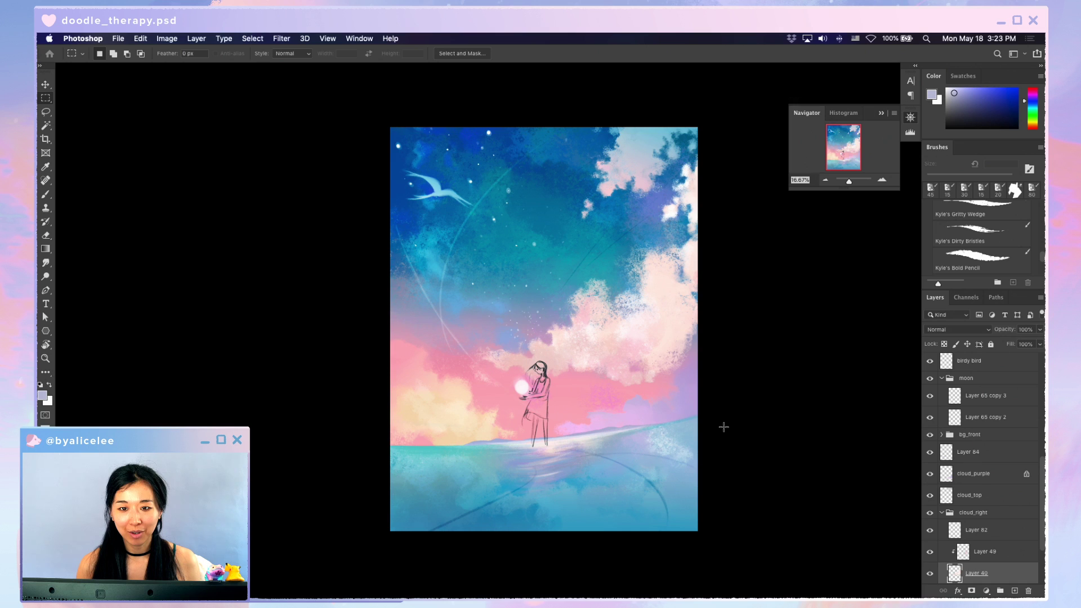
pyautogui.hotkey('ctrl', 'Tab')
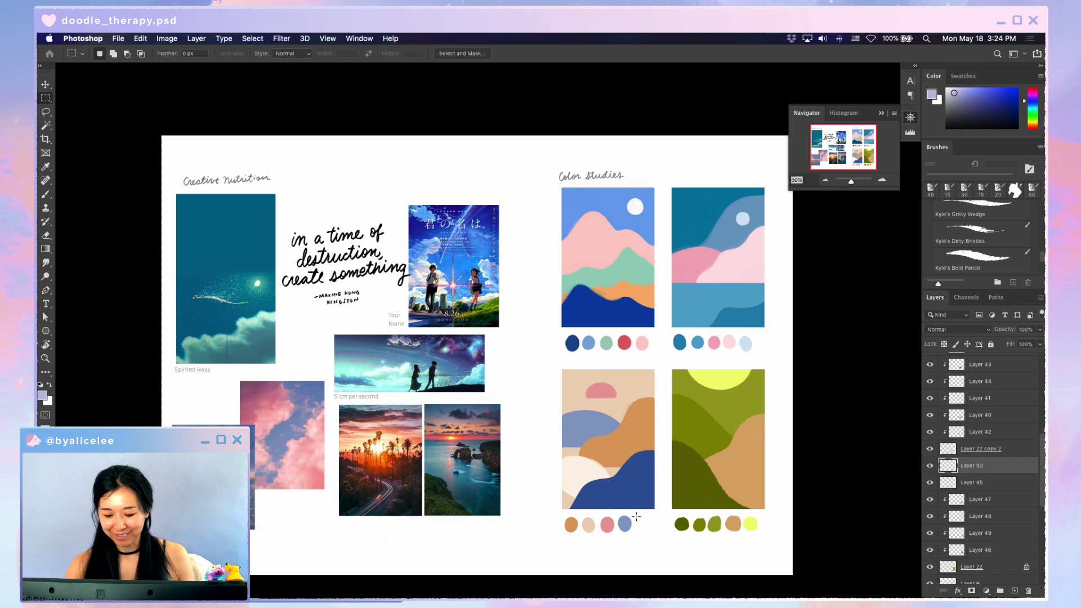
pyautogui.hotkey('ctrl', 'Tab')
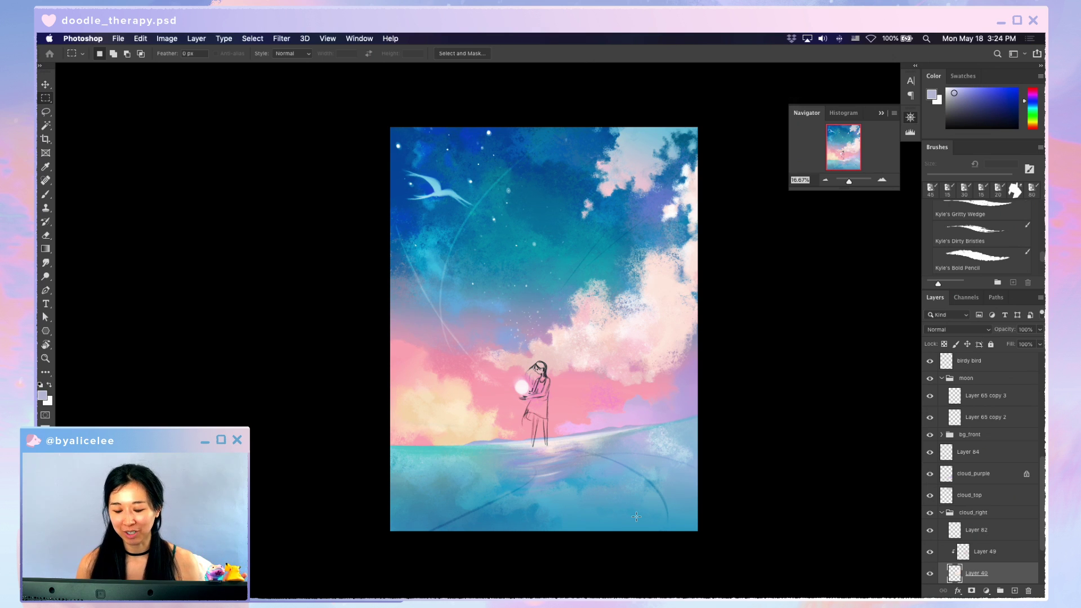
pyautogui.hotkey('ctrl', 'Tab')
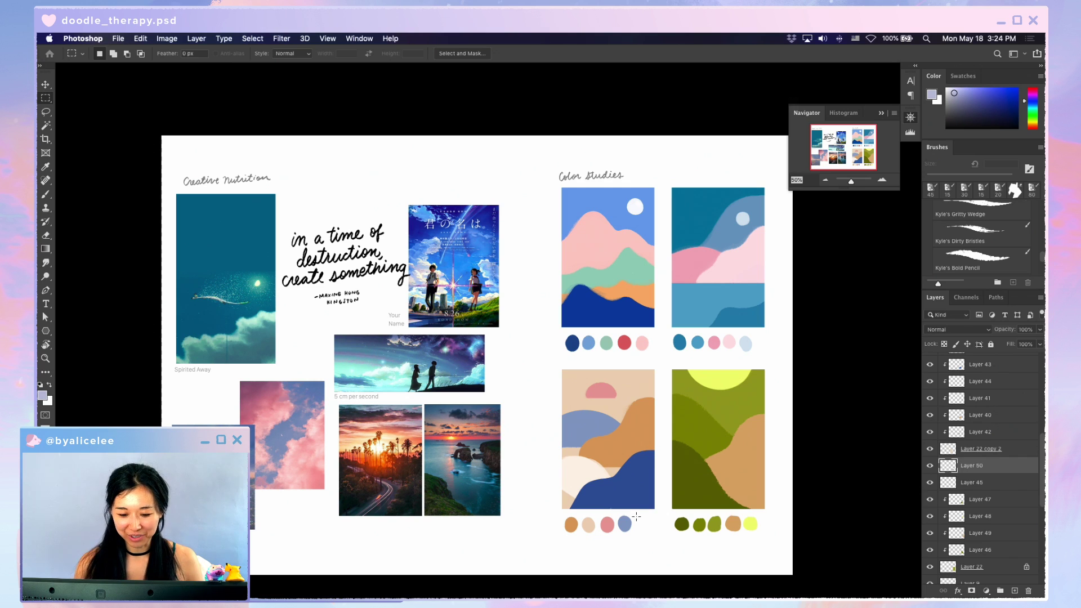
pyautogui.scroll(-2, 552, 466)
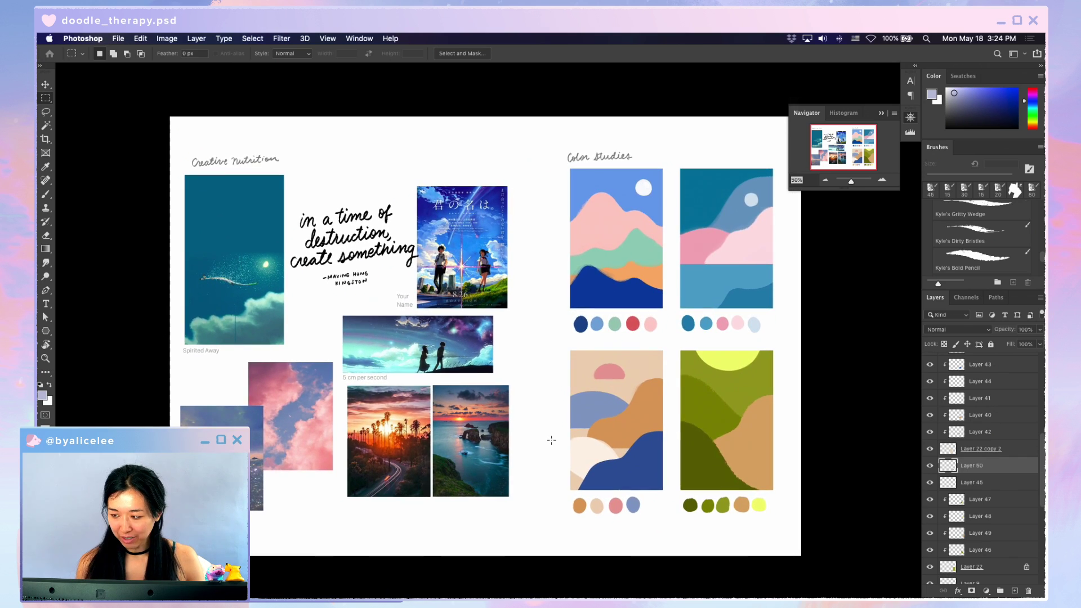